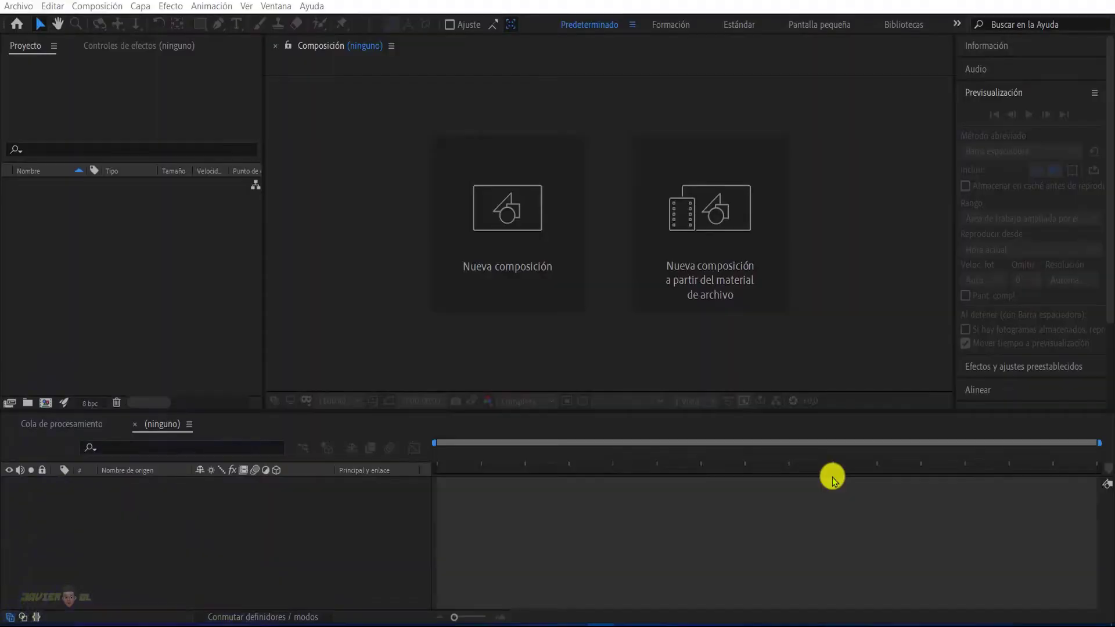
Create a 15-second, 1920×1080, 30 fps composition named TEXTO 3D
click(512, 246)
text(TEXTO)
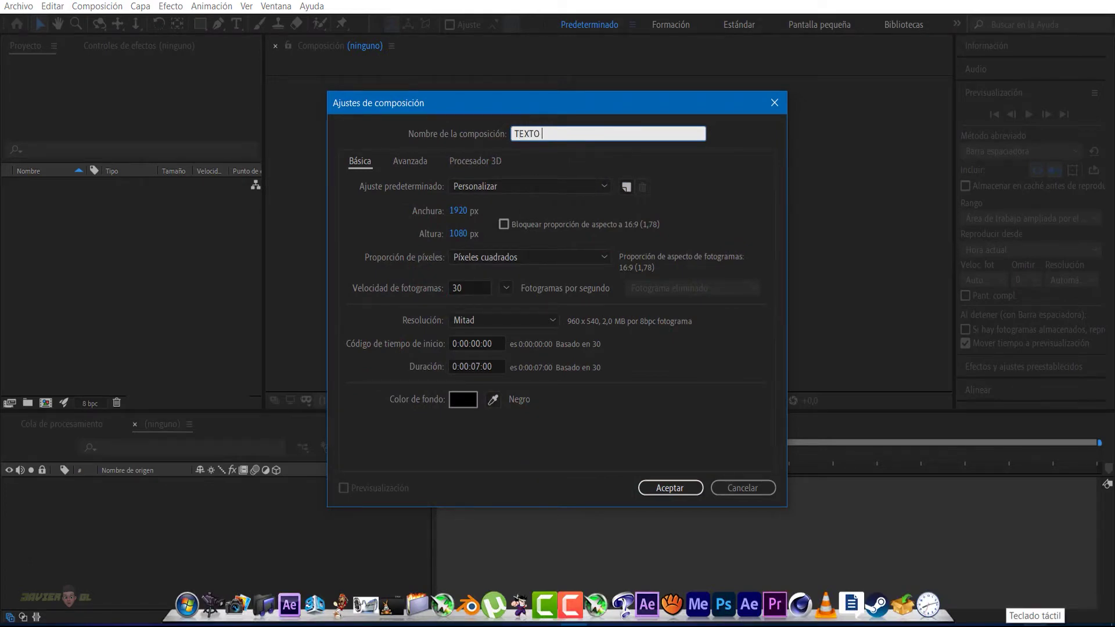
text(3D)
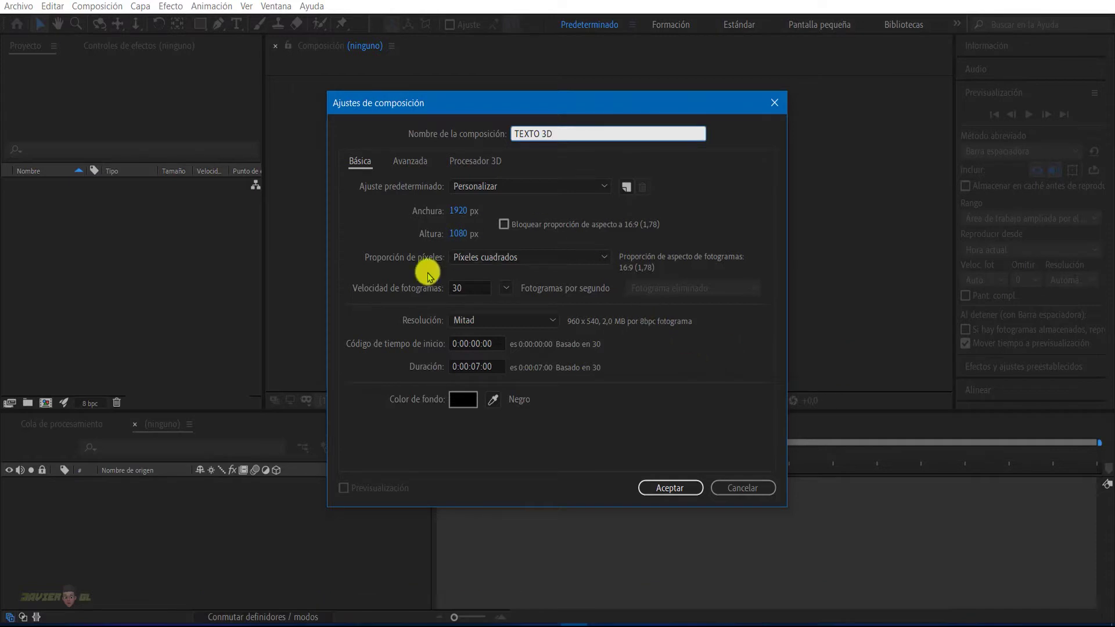
click(478, 366)
text(15)
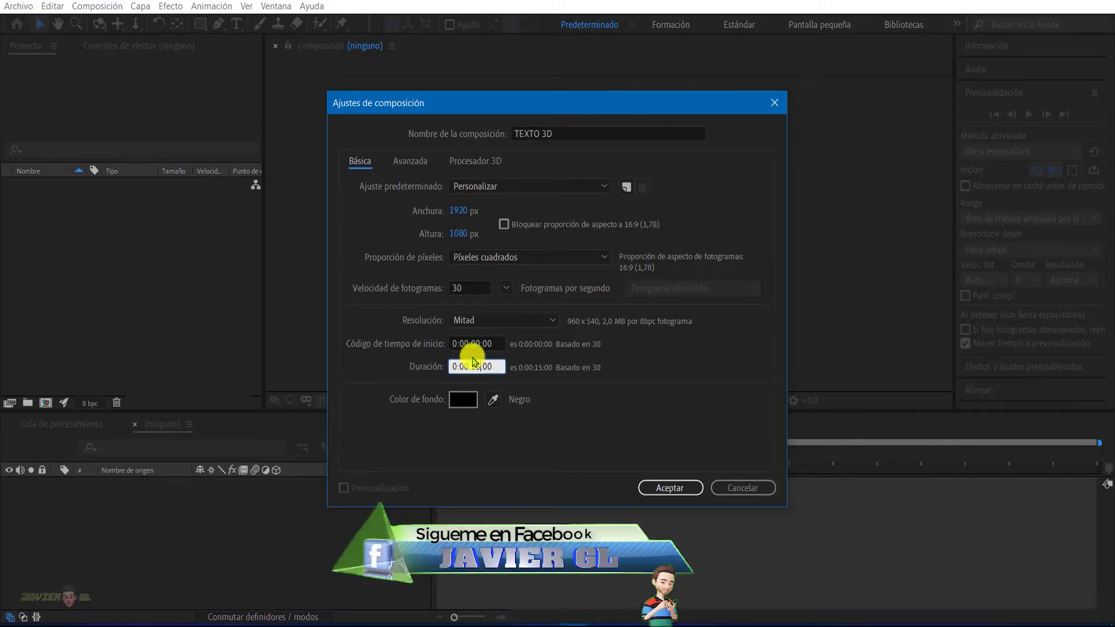
click(671, 488)
Add a text layer with a white fill that reads MJ
key(Caps_Lock)
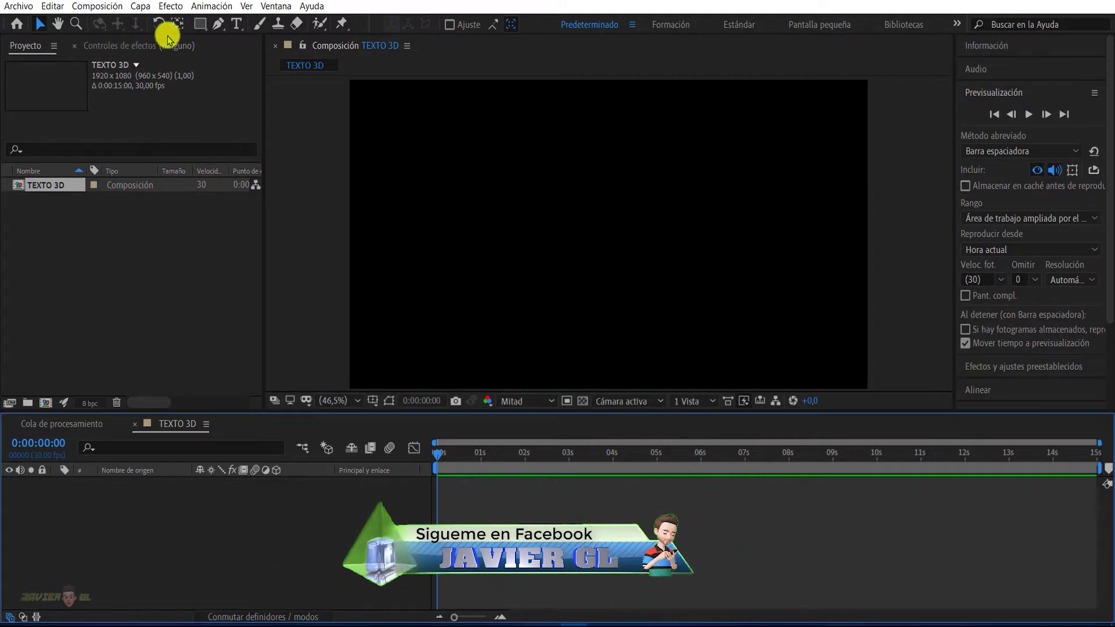
click(235, 24)
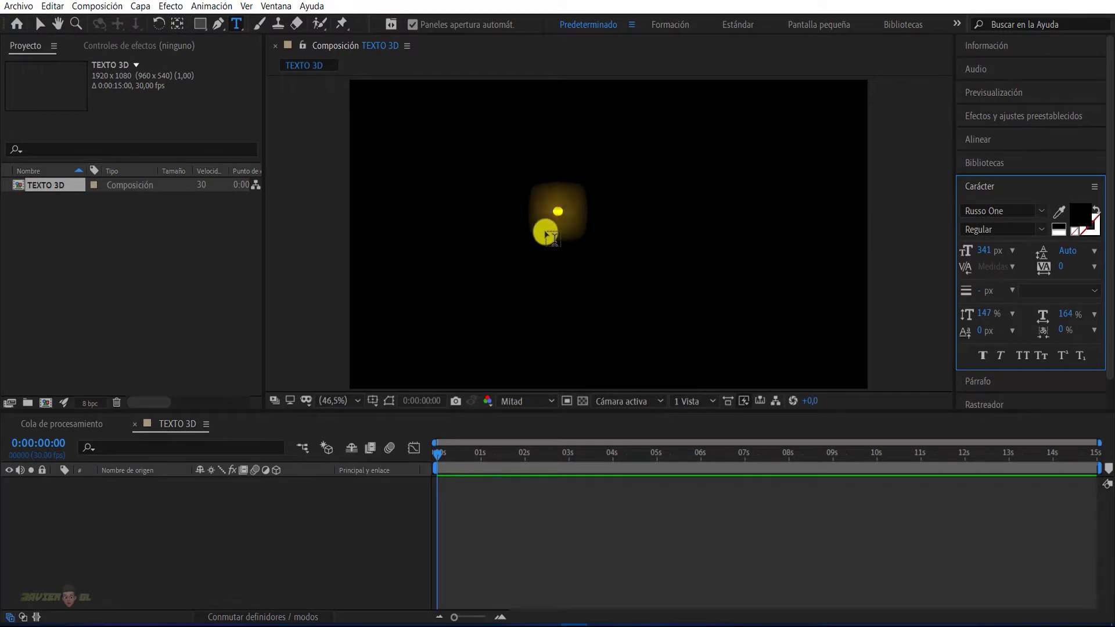
click(563, 237)
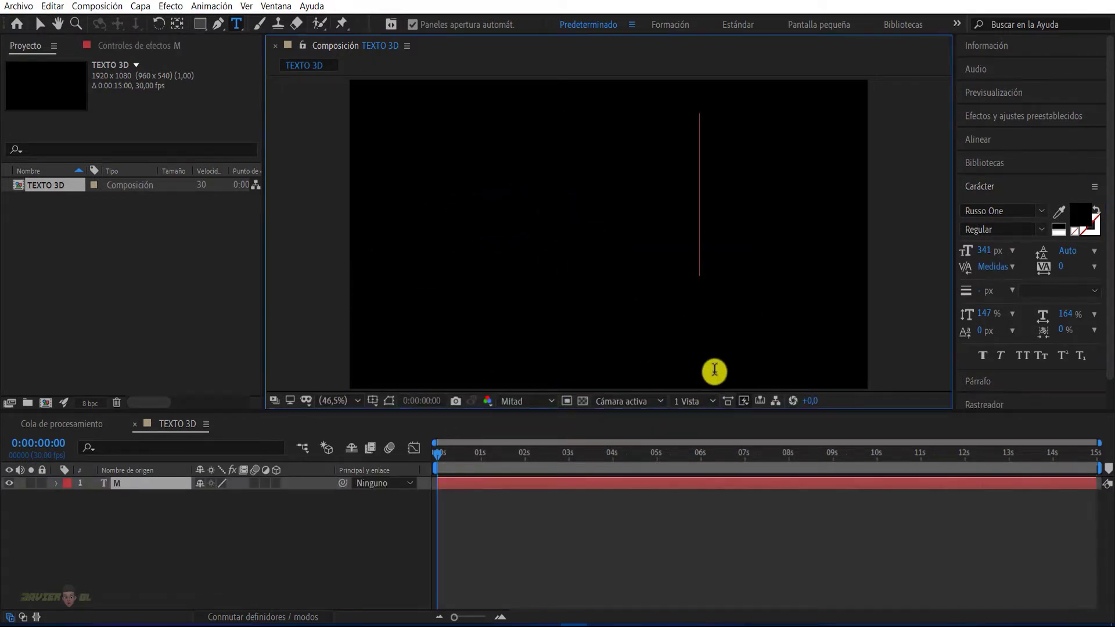
key(BackSpace)
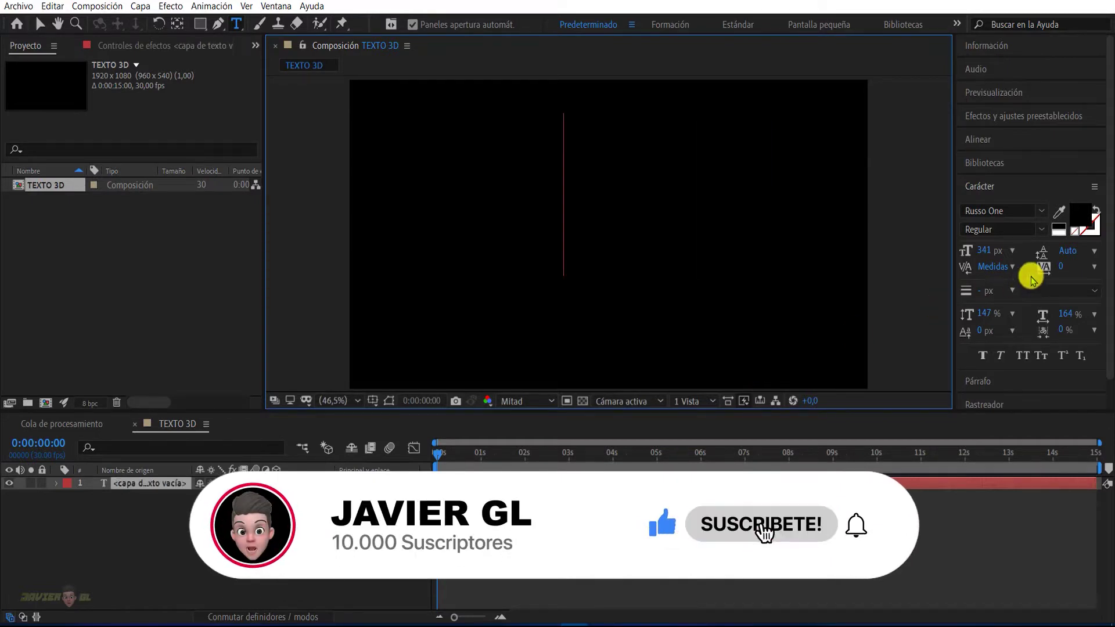
click(1097, 212)
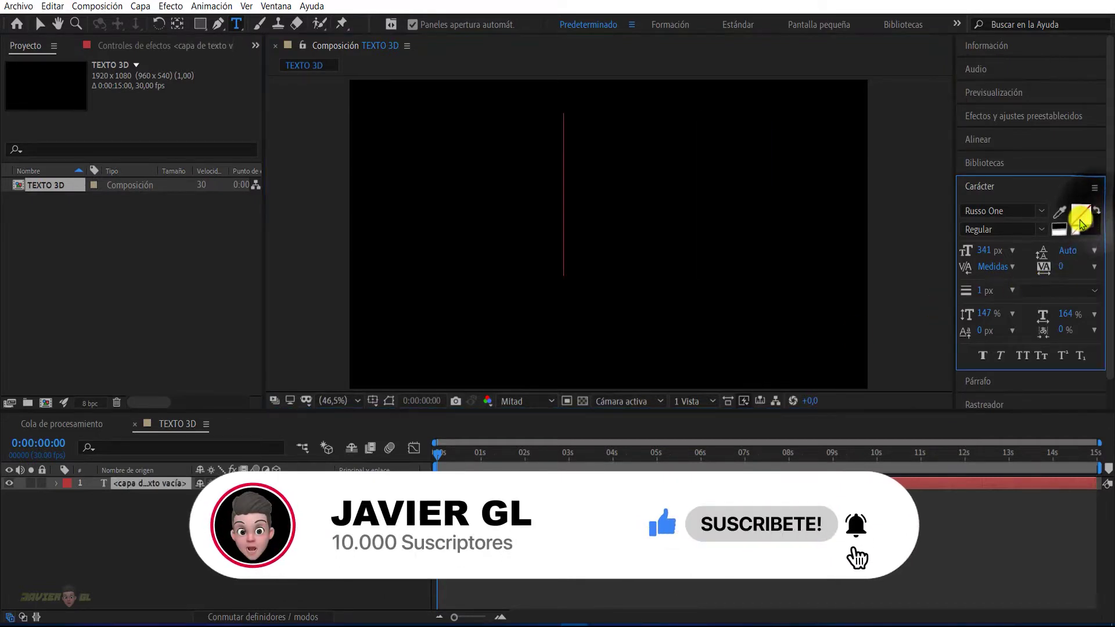
click(1080, 220)
drag(14, 254, 6, 237)
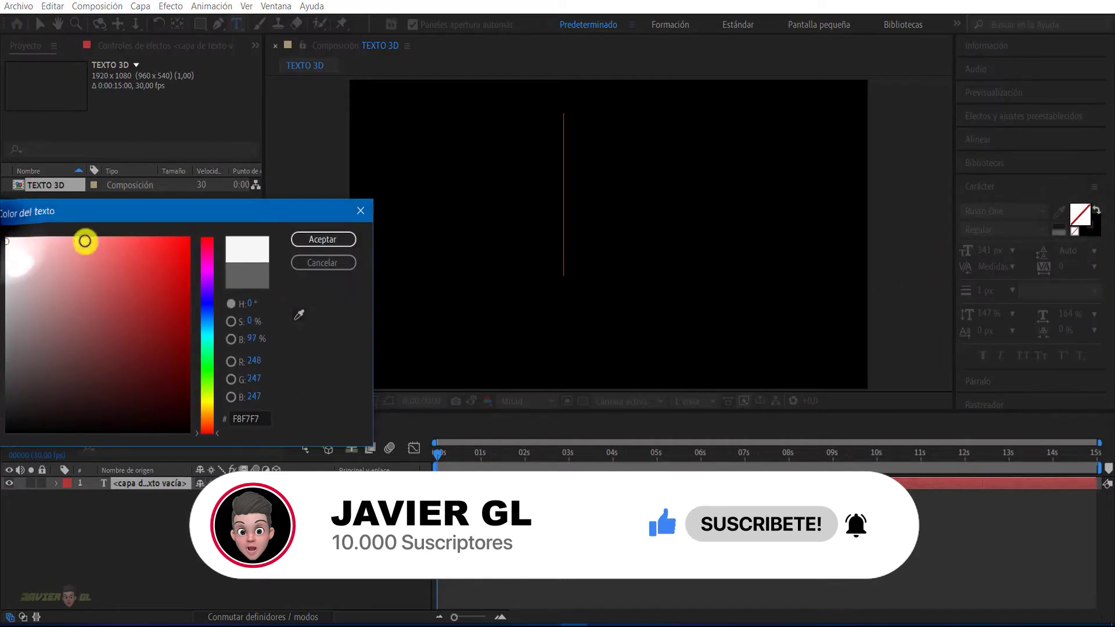
click(322, 239)
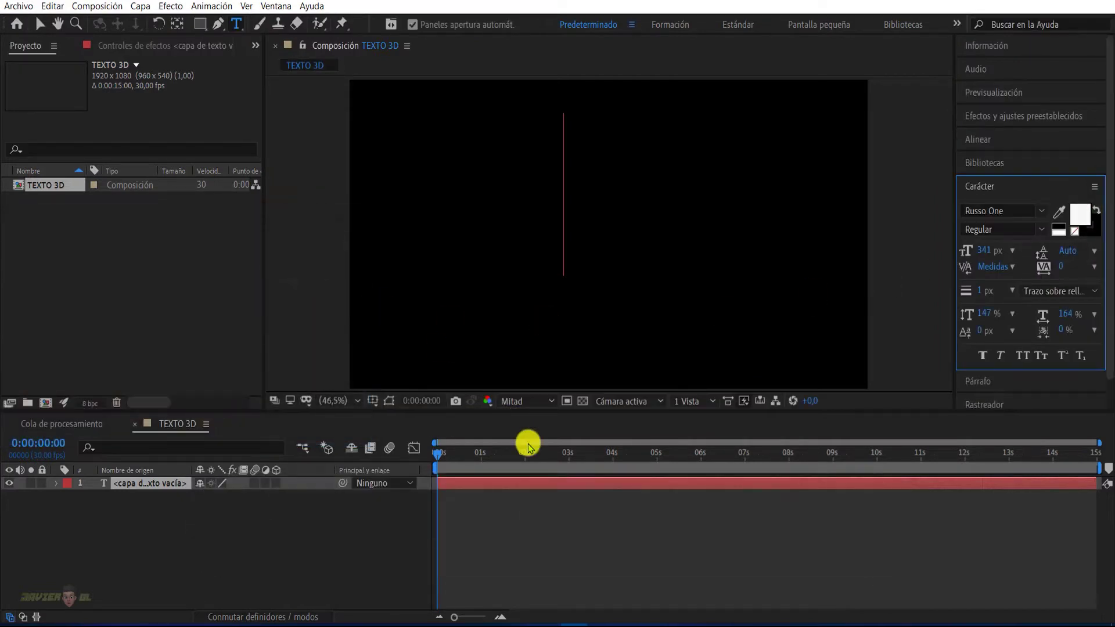
text(M)
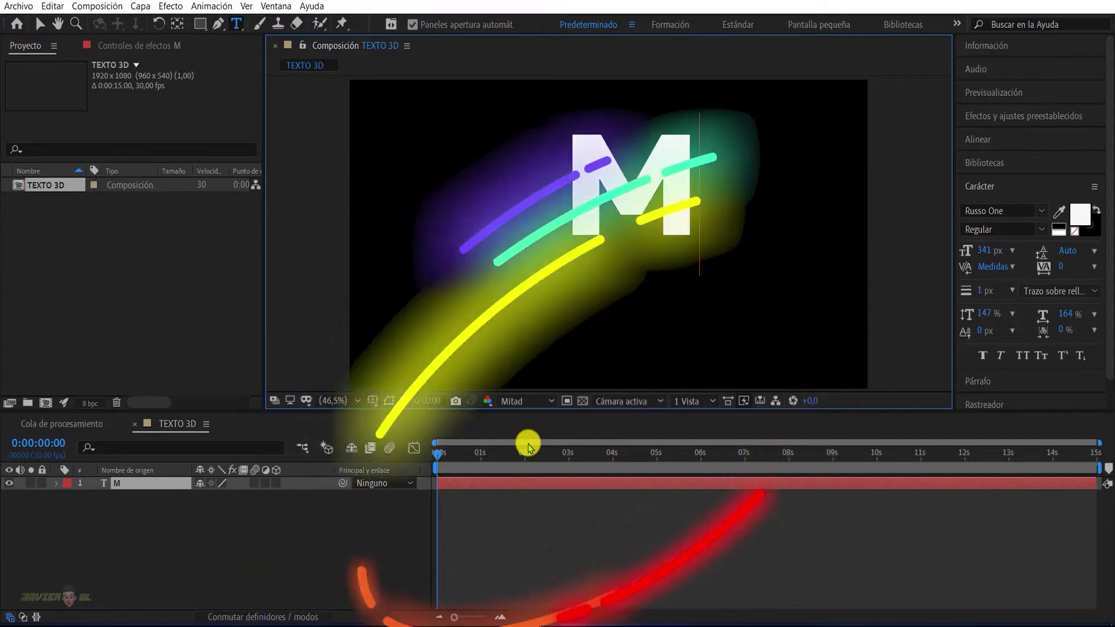
text(J)
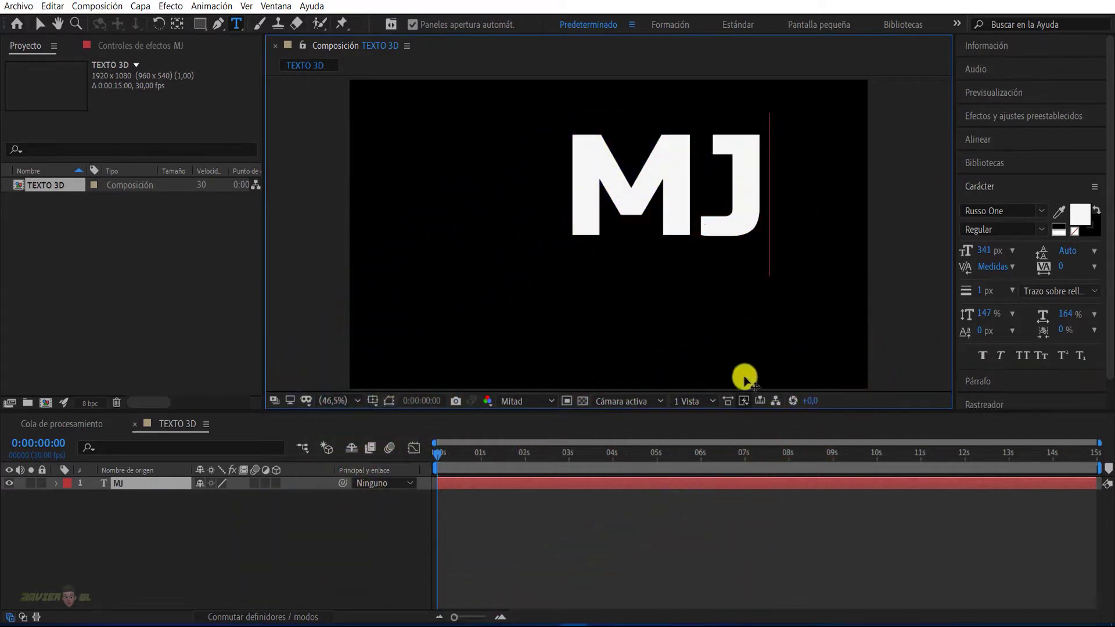
Centre the MJ text horizontally and vertically in the composition
click(985, 146)
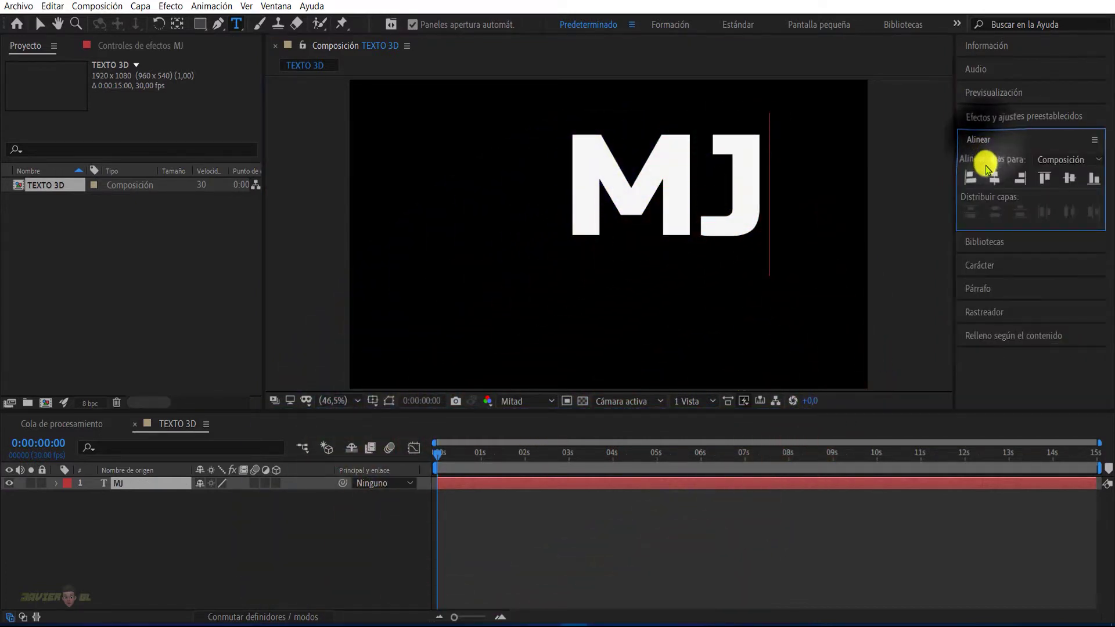
click(995, 178)
click(1067, 179)
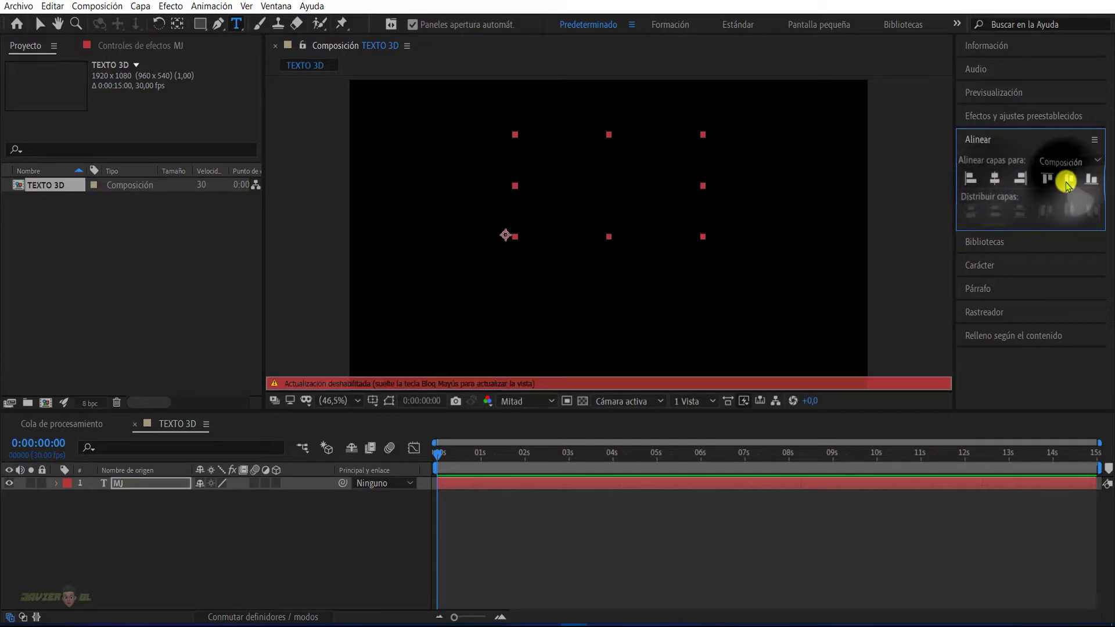
Reduce the vertical scale of the letter J
click(655, 239)
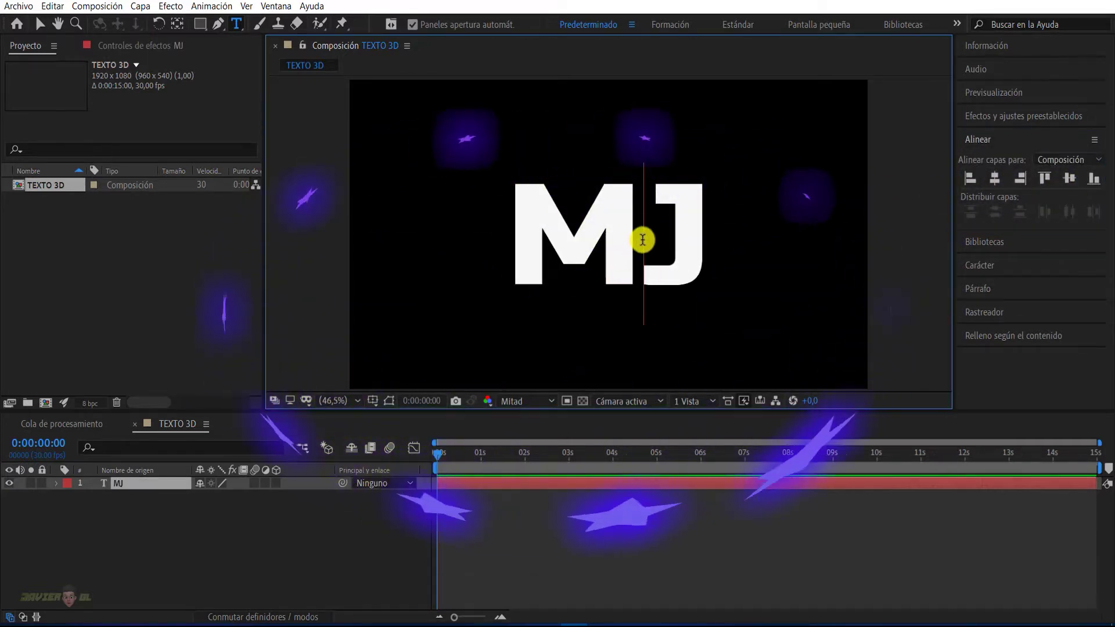
drag(643, 241, 707, 249)
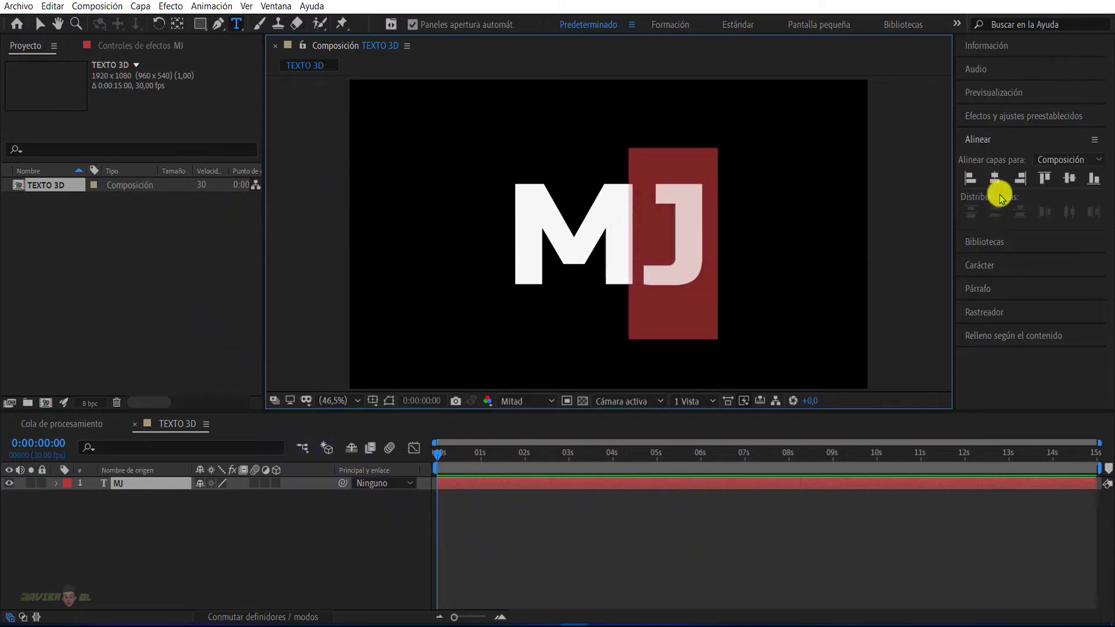
click(982, 266)
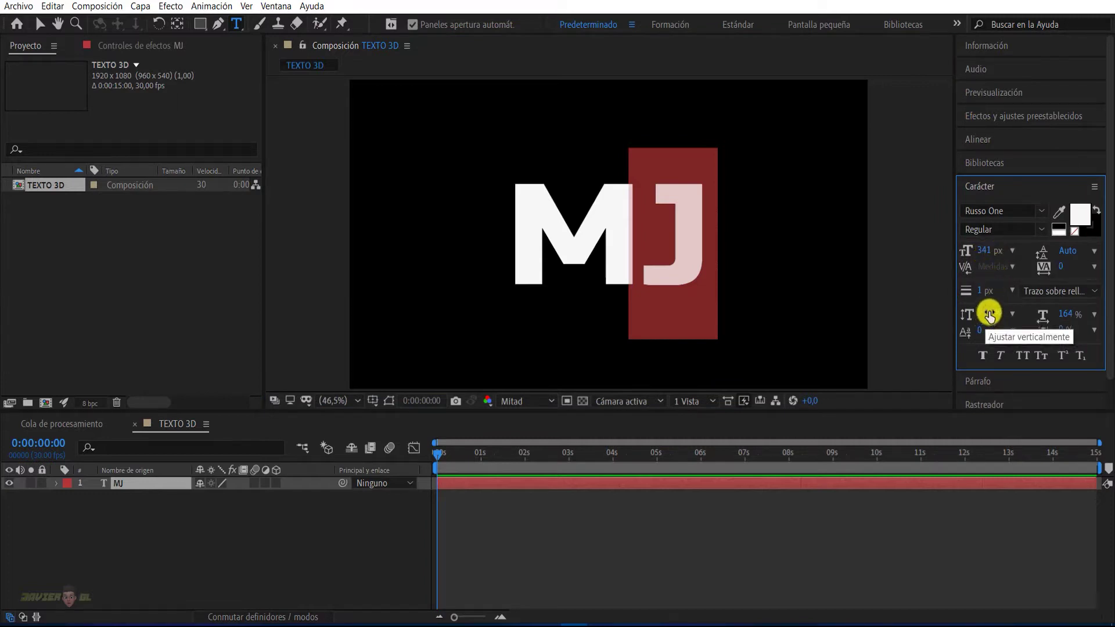
drag(989, 316, 957, 322)
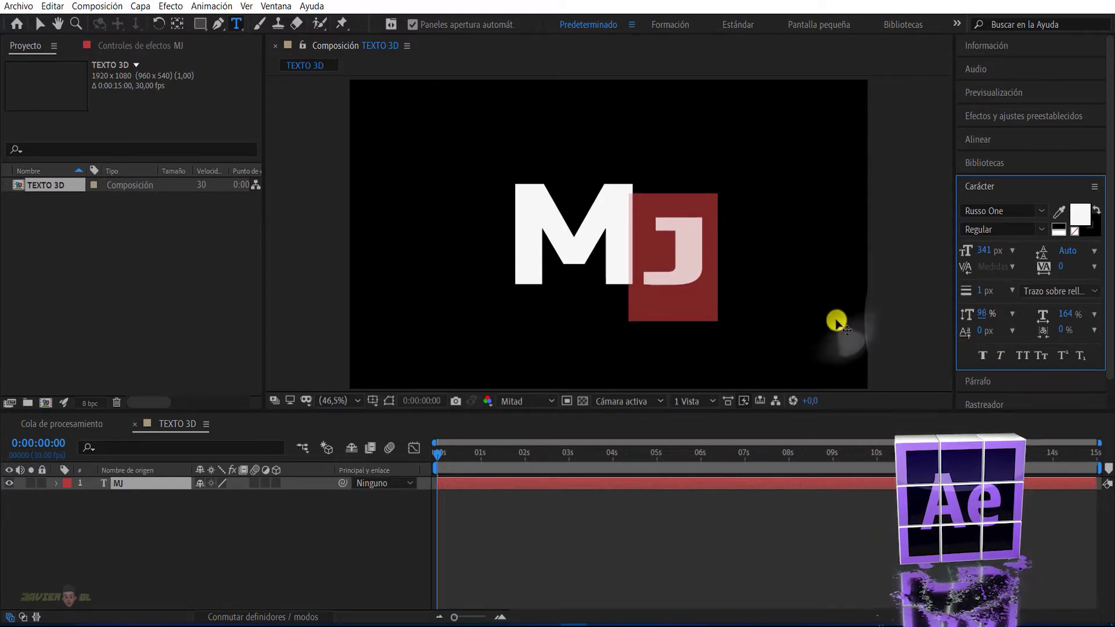
Shrink both letters to 305 px and re-centre the text horizontally
click(655, 257)
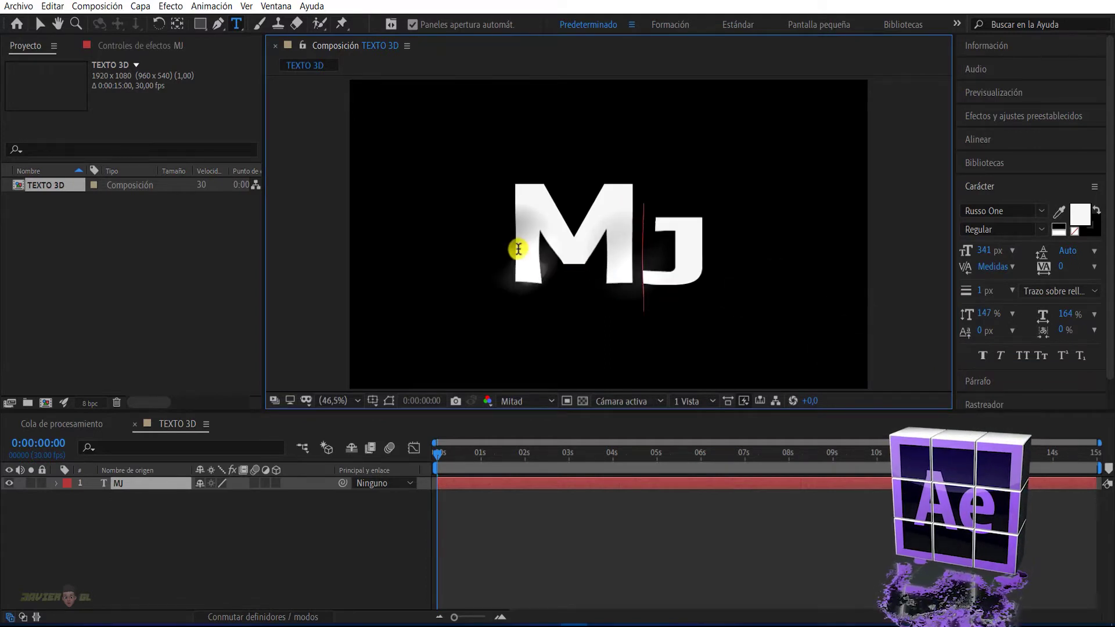
drag(518, 248, 714, 254)
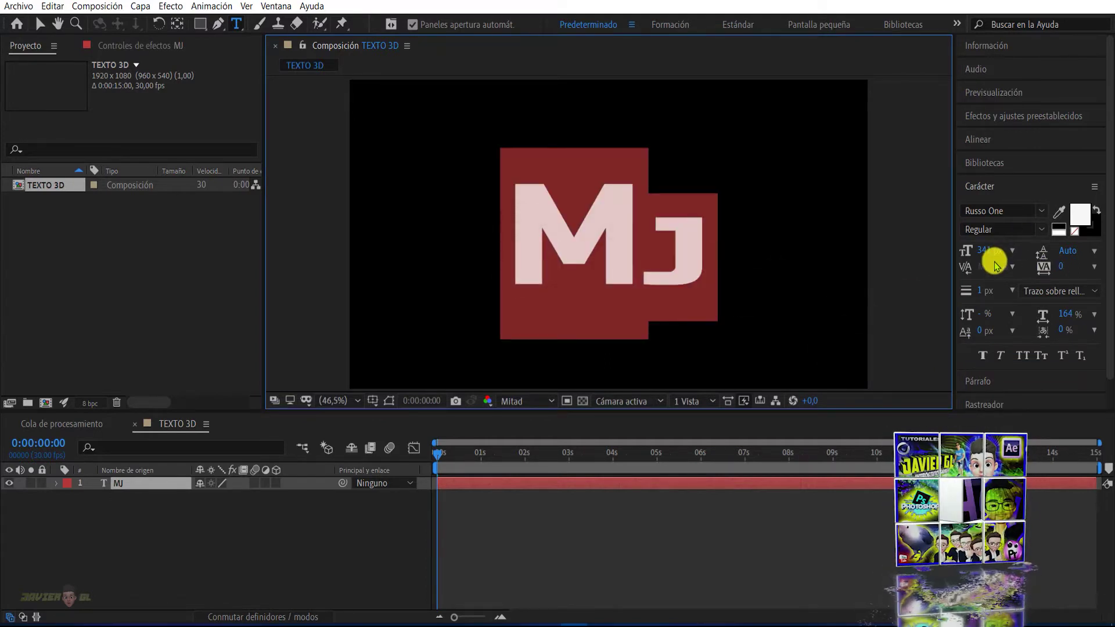
mouse_move(996, 251)
mouse_down()
mouse_move(966, 269)
mouse_move(980, 269)
mouse_up()
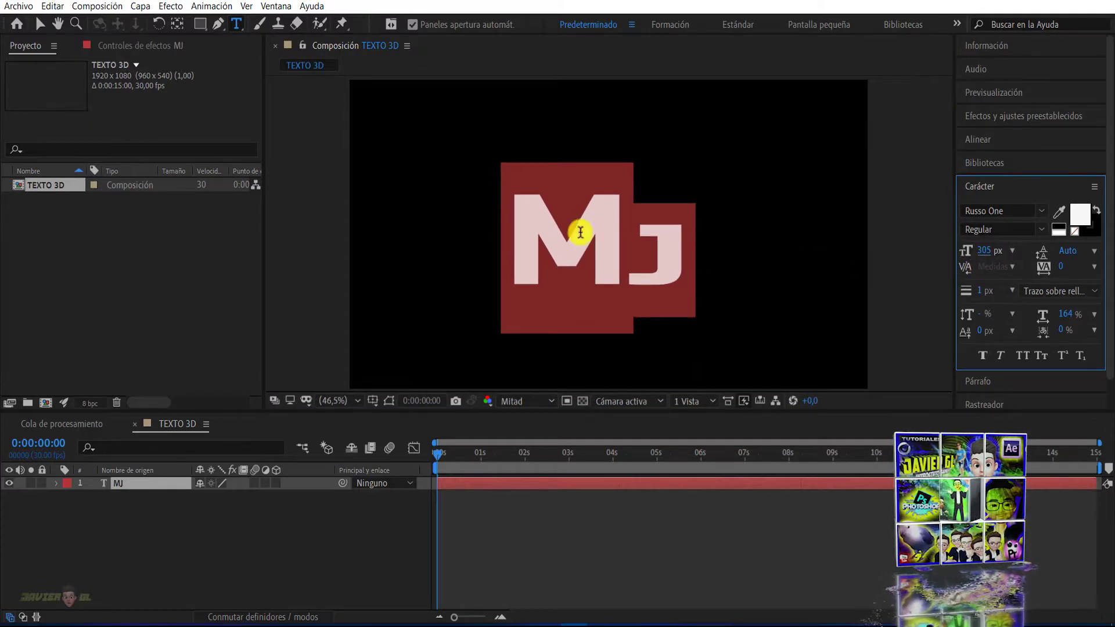
click(982, 150)
click(995, 178)
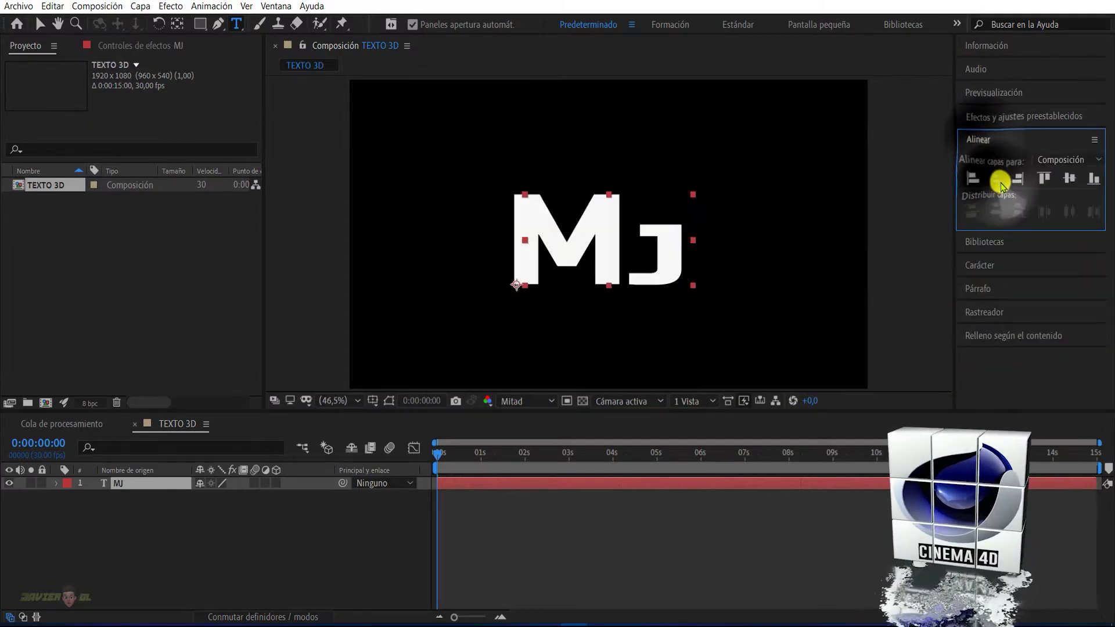
Centre MJ vertically and create a blue 1920×1080 solid named e3d
click(1069, 179)
right_click(149, 540)
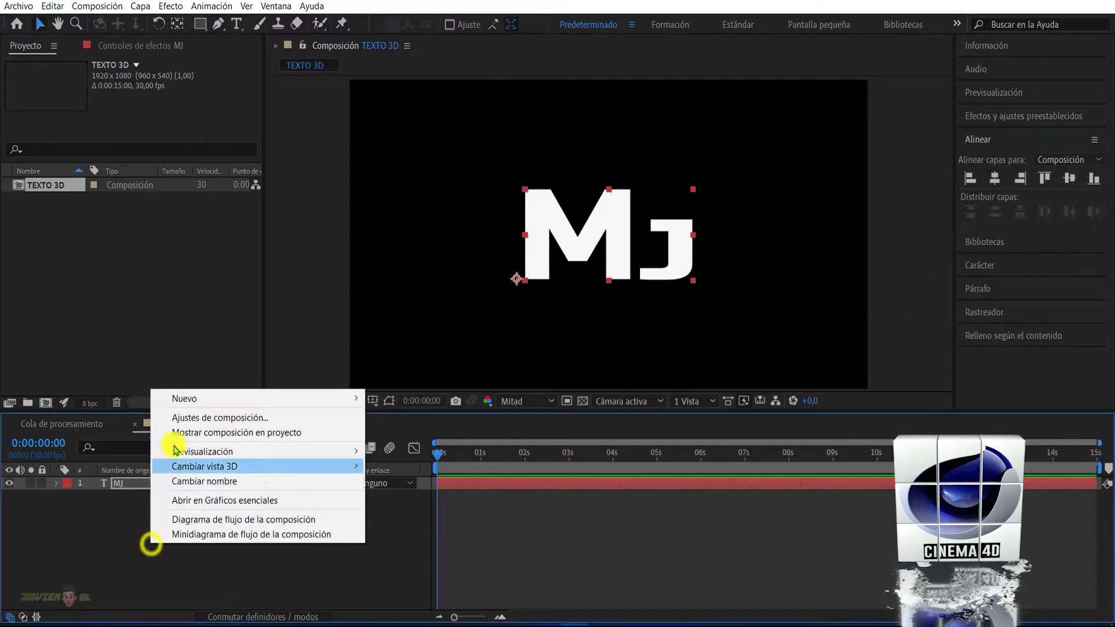
mouse_move(294, 401)
click(398, 432)
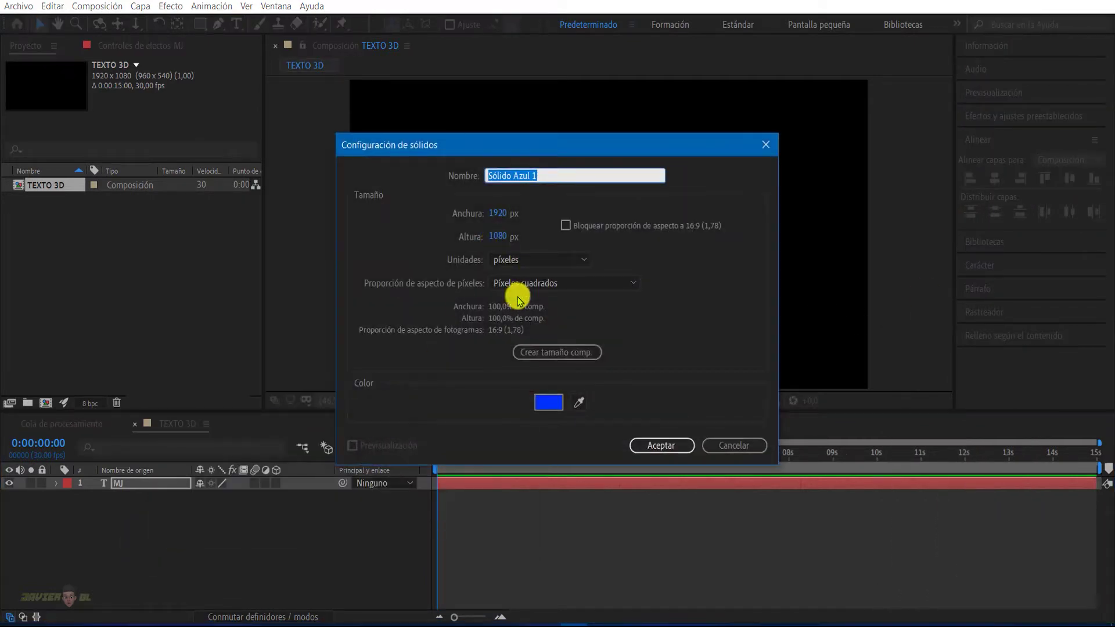
click(668, 446)
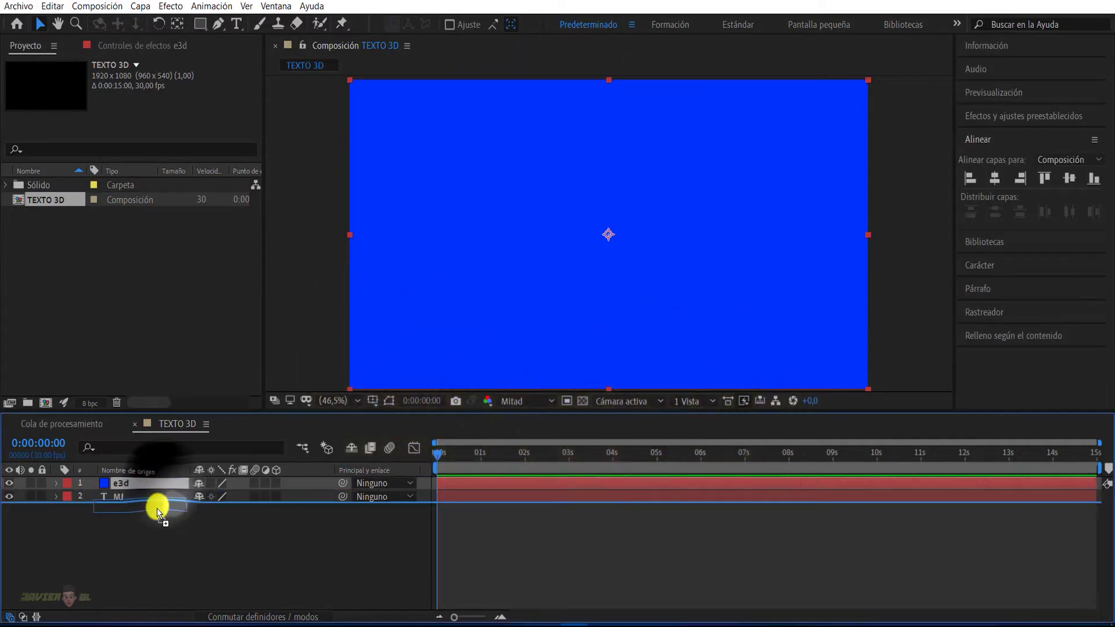
Move the e3d solid beneath the MJ text layer
drag(163, 486, 157, 505)
click(119, 483)
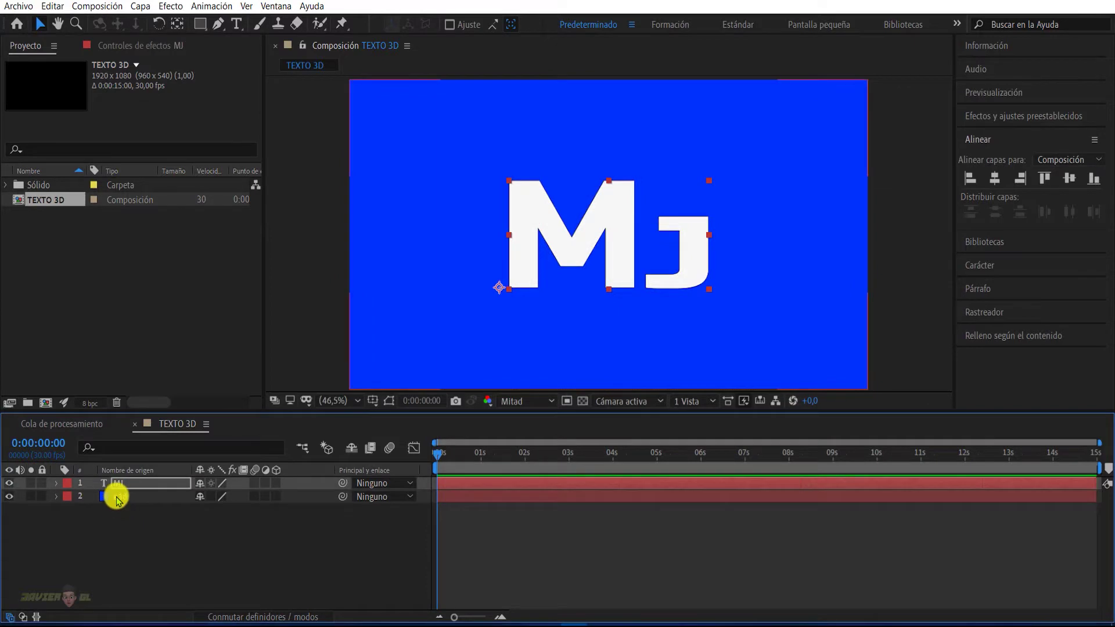
click(118, 497)
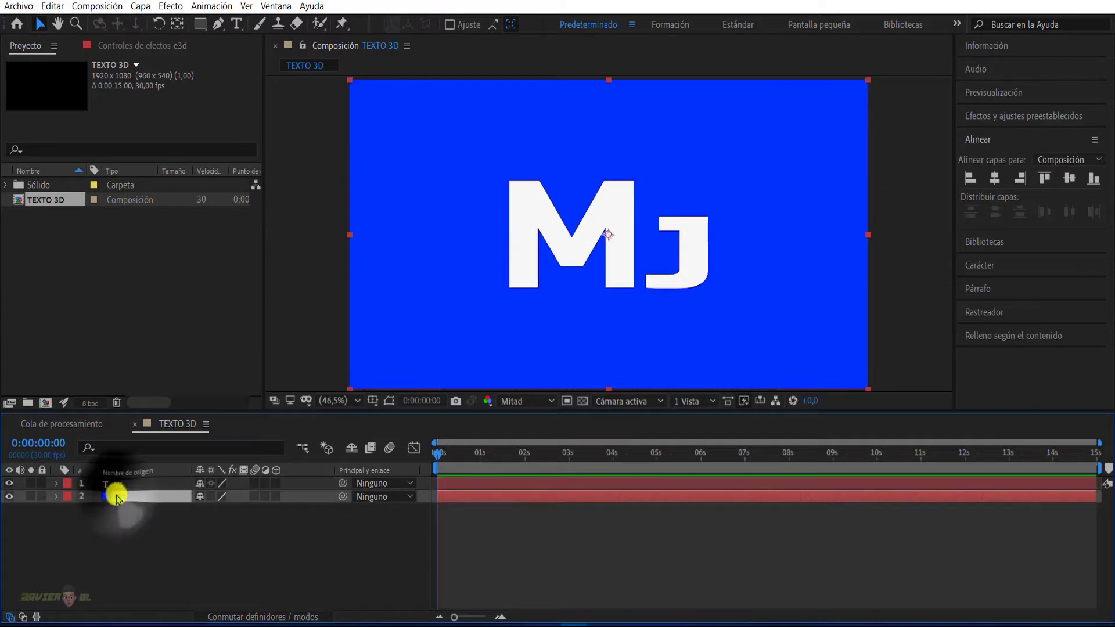
Apply the Element 3D effect to the e3d solid
click(168, 12)
mouse_move(350, 449)
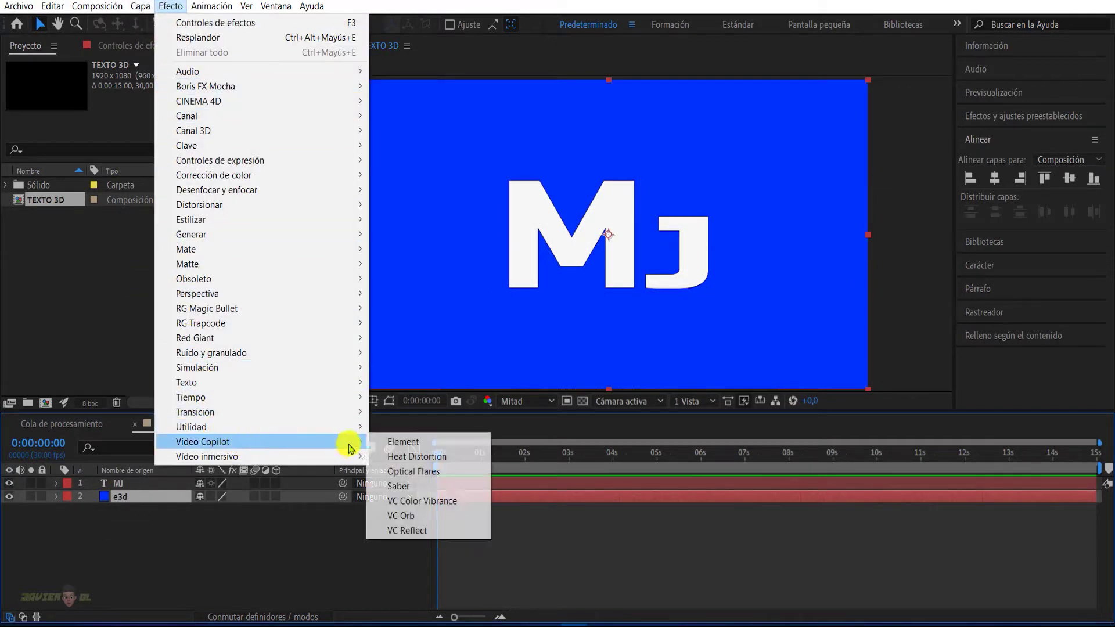
click(407, 444)
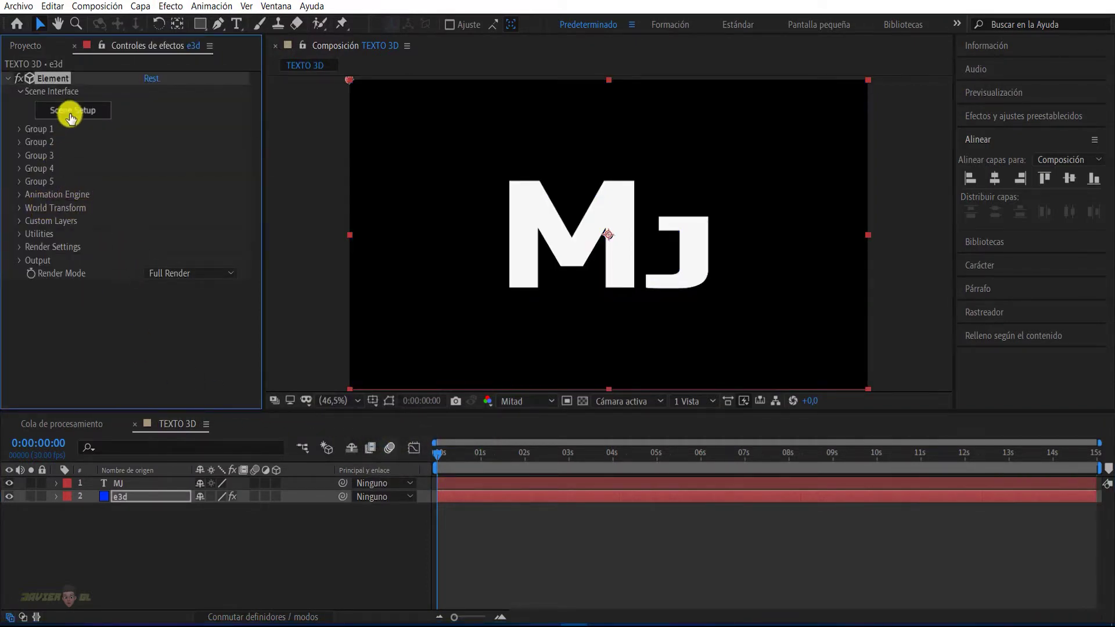
Set Custom Layers Path Layer 1 to the MJ text layer and collapse the group
click(18, 221)
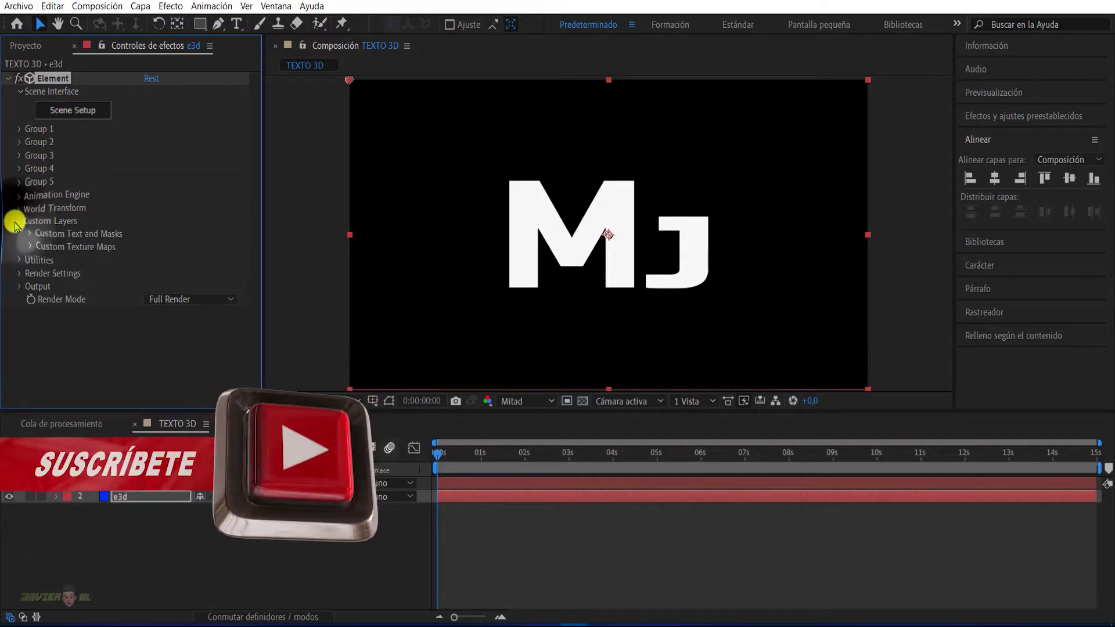
click(34, 235)
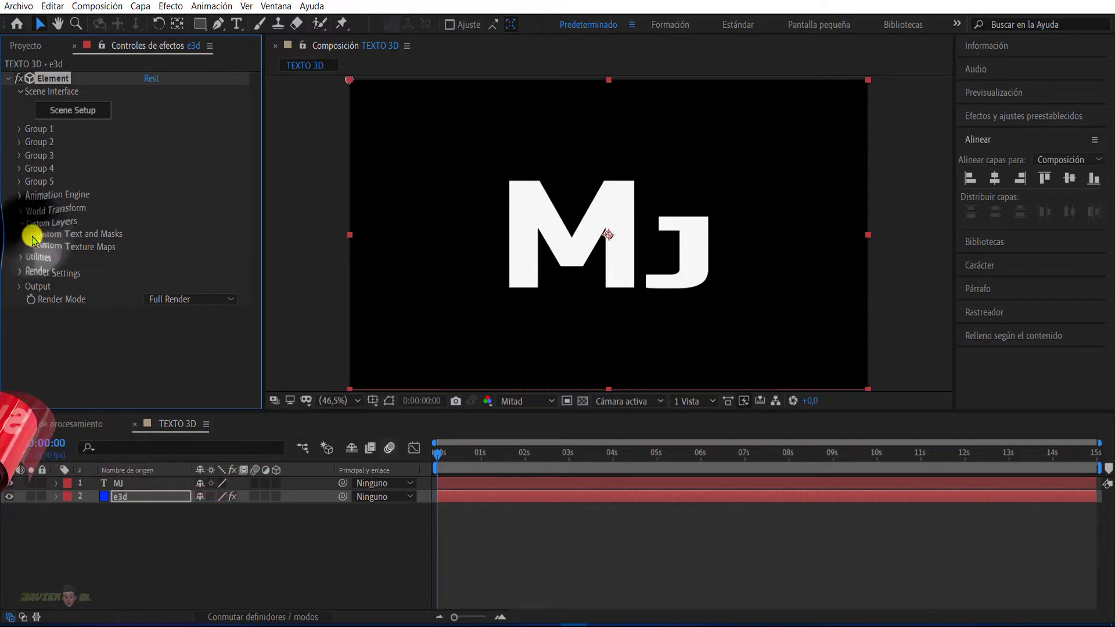
scroll(129, 244, down, 1)
click(187, 220)
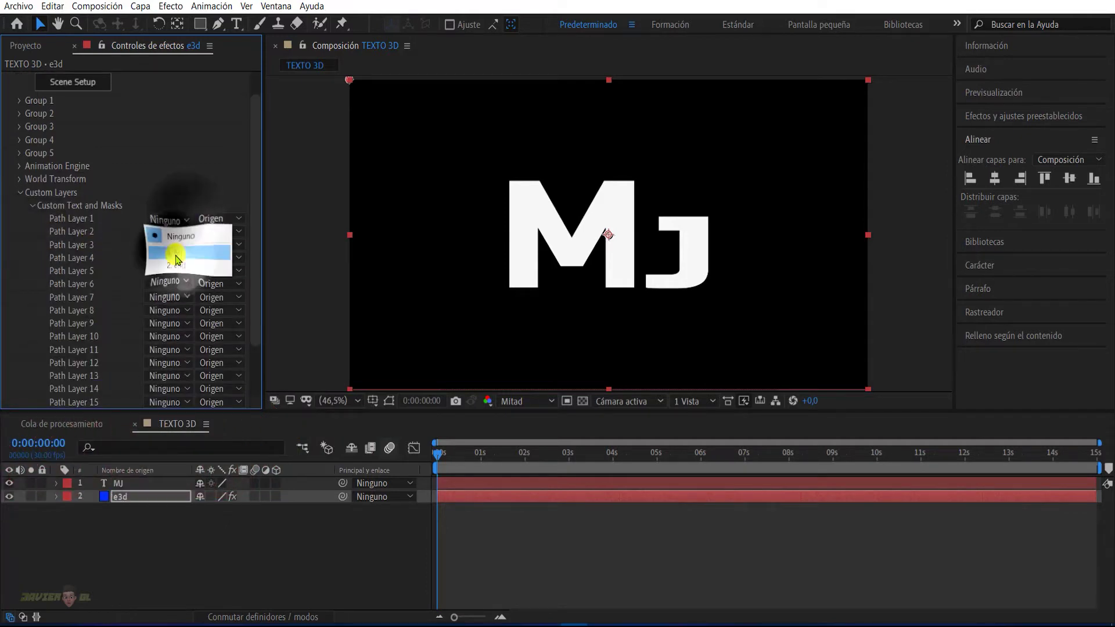
click(180, 252)
click(29, 208)
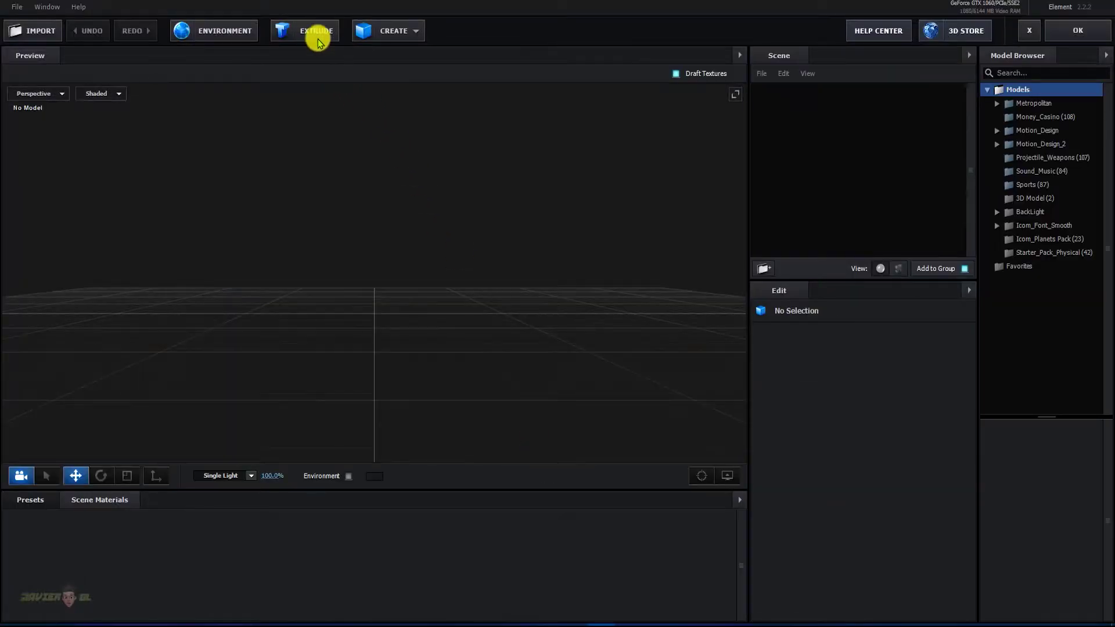
Extrude the MJ text in Scene Setup with Extreme path resolution
click(317, 35)
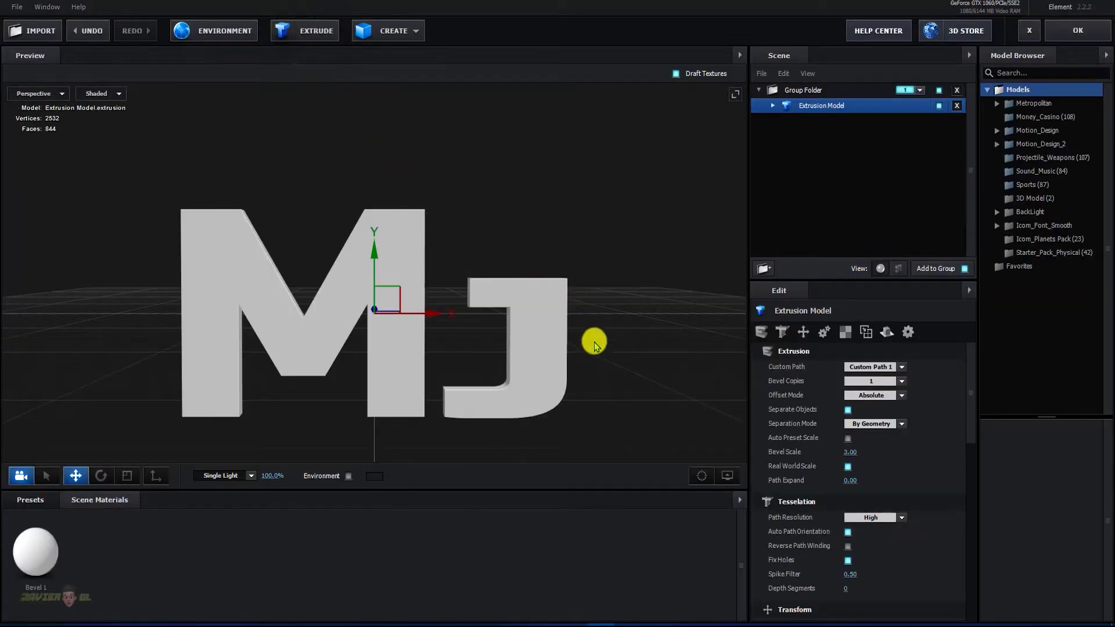
mouse_move(593, 346)
mouse_down()
mouse_move(567, 371)
mouse_move(548, 364)
mouse_up()
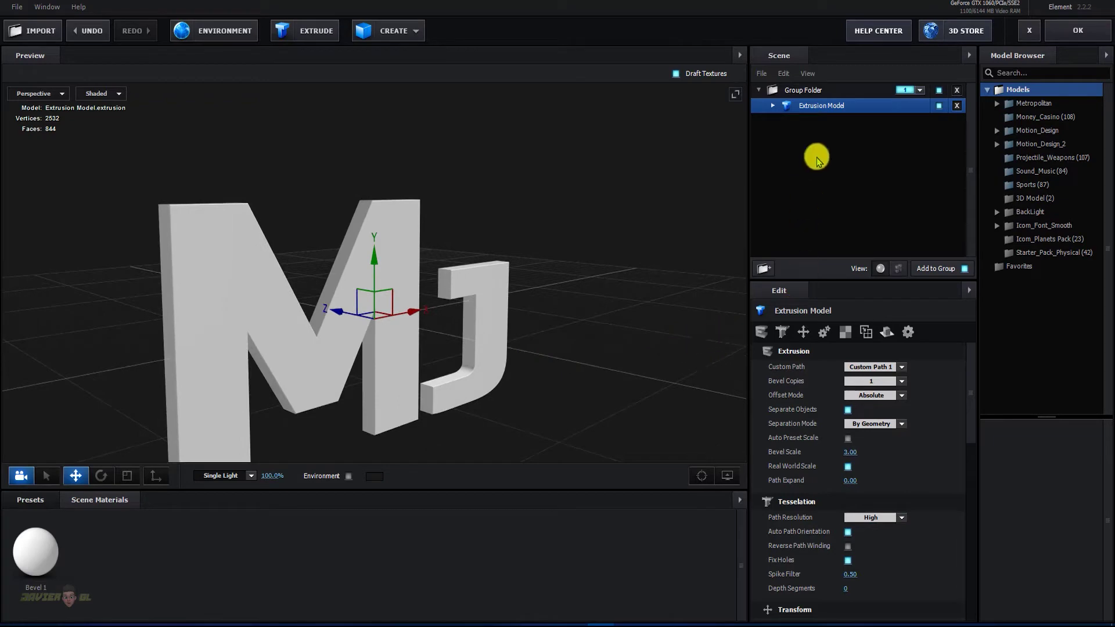
click(819, 108)
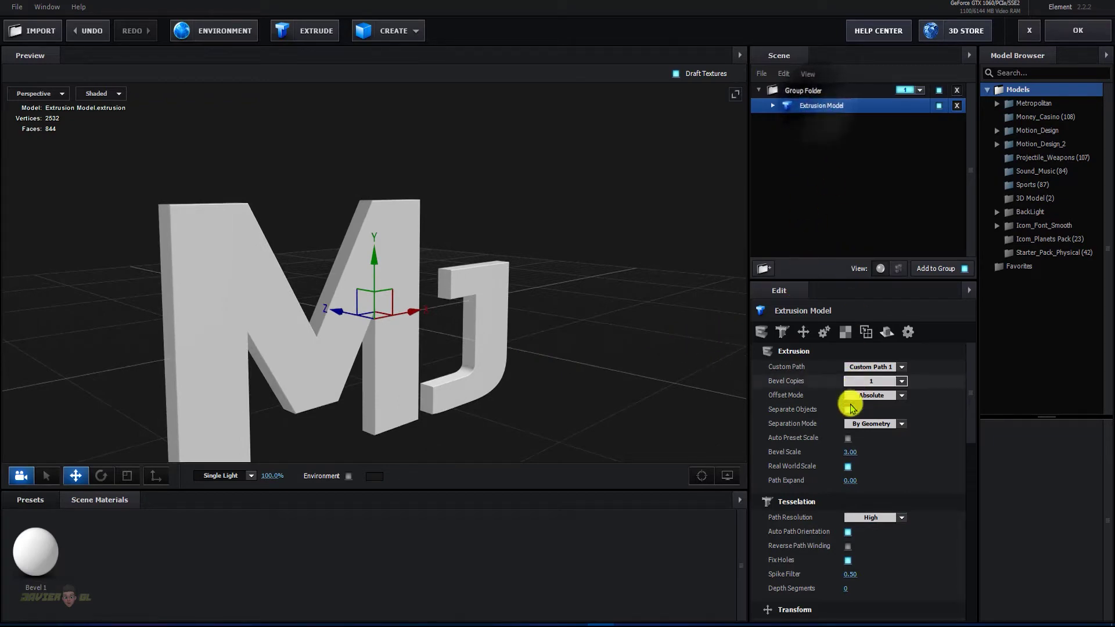
click(901, 522)
click(880, 582)
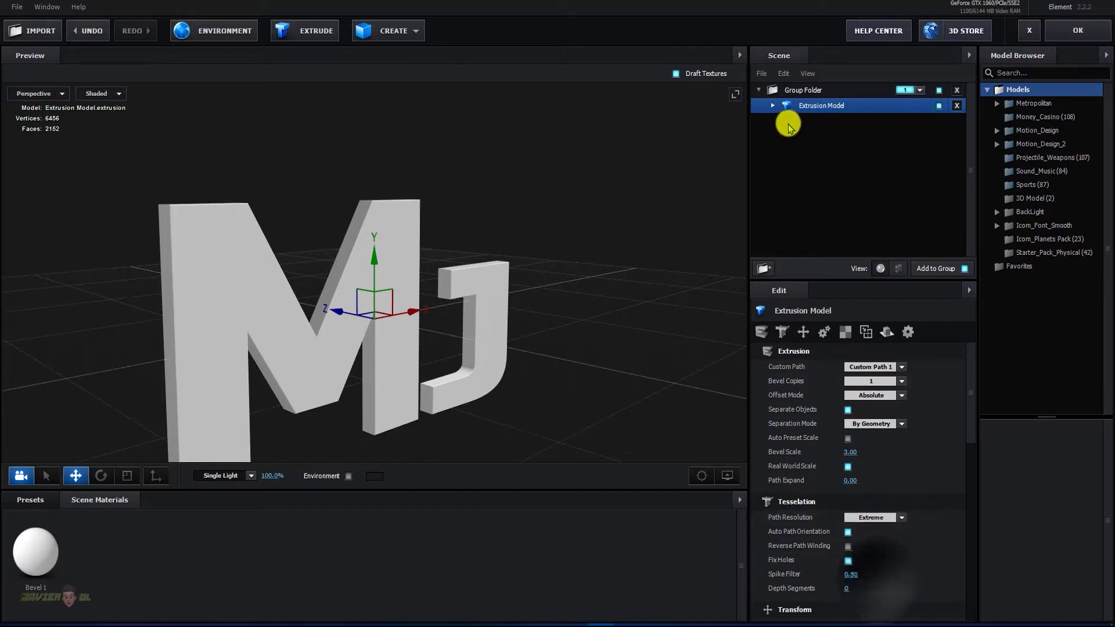
Set the Bevel 1 extrusion depth to 4
click(773, 105)
click(813, 120)
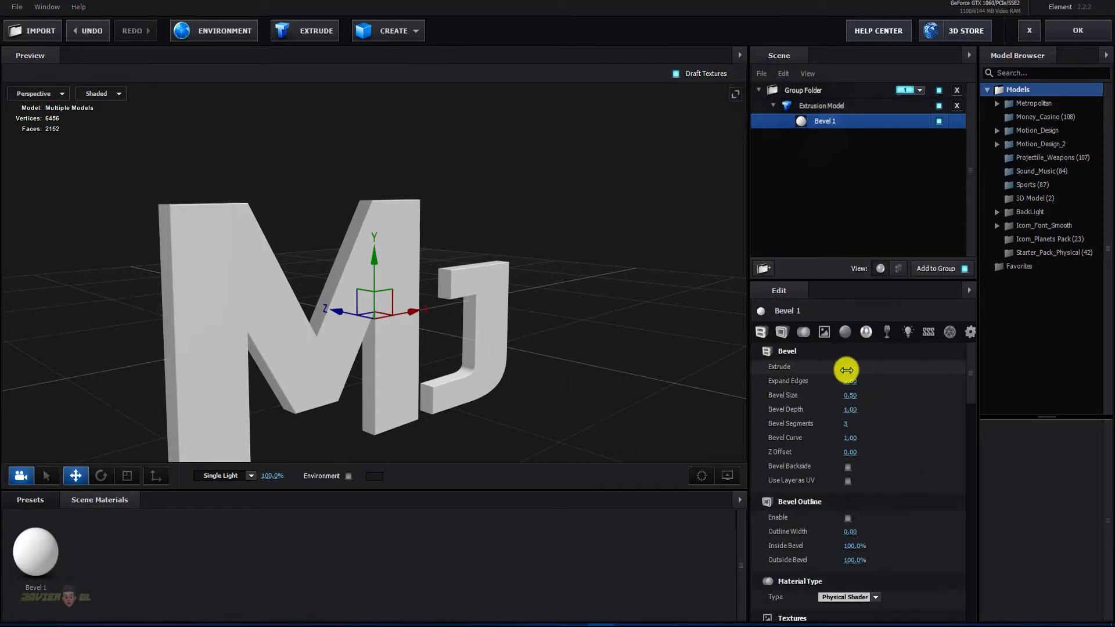
click(847, 370)
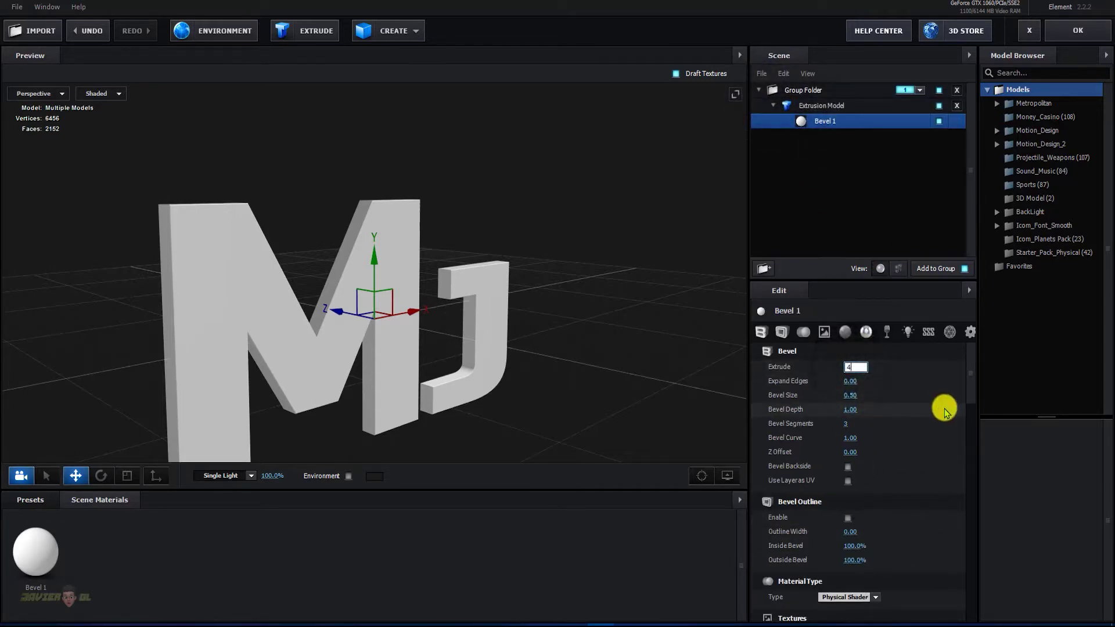
key(Return)
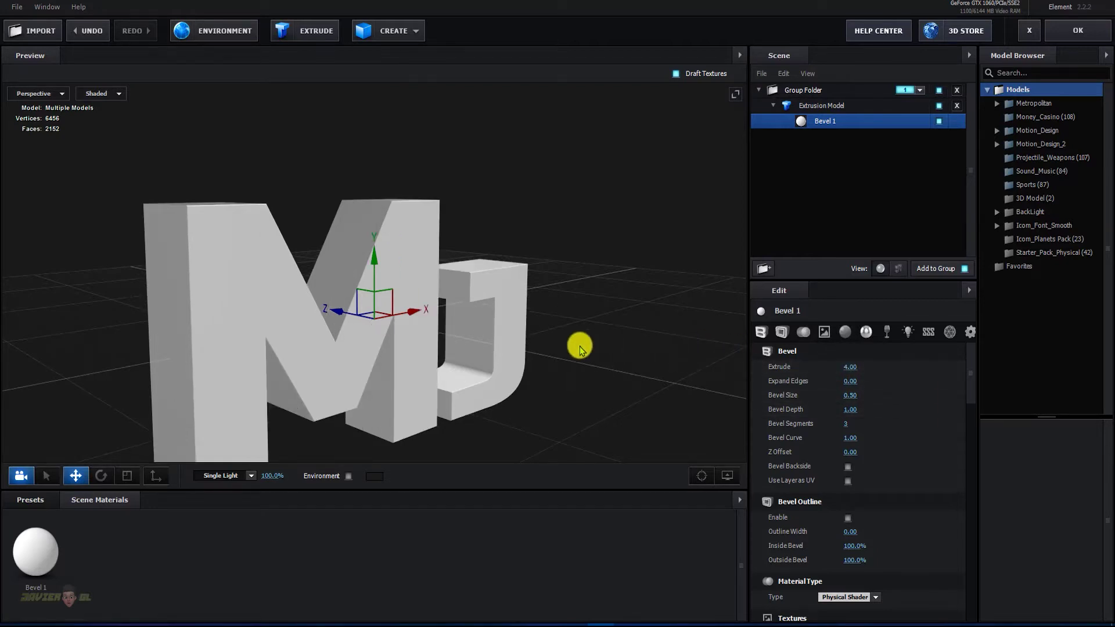
drag(580, 348, 553, 332)
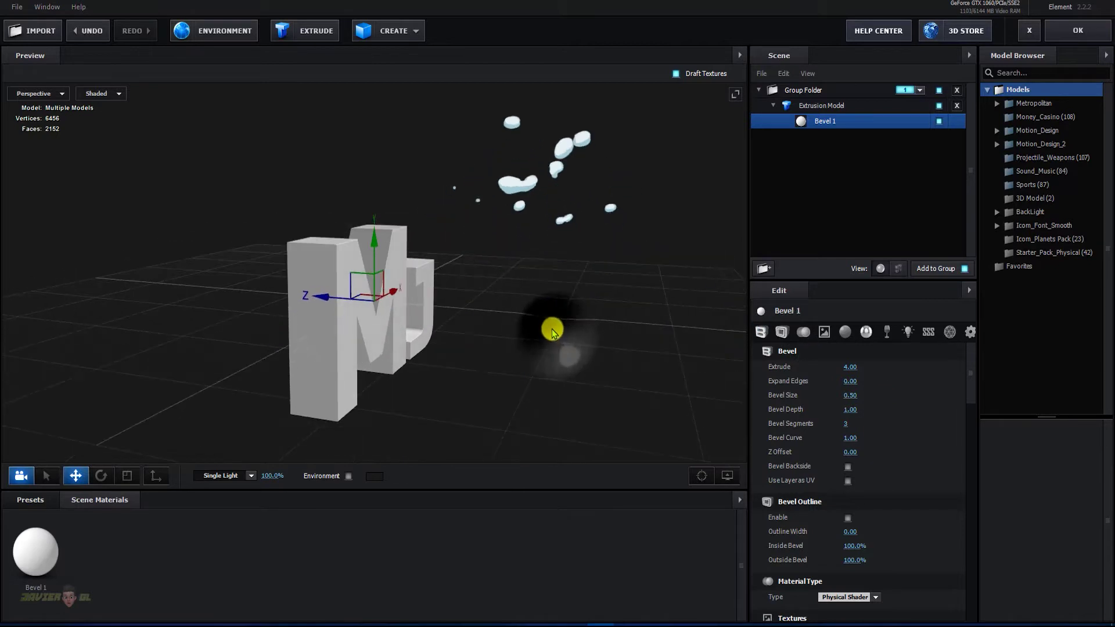
scroll(535, 332, up, 5)
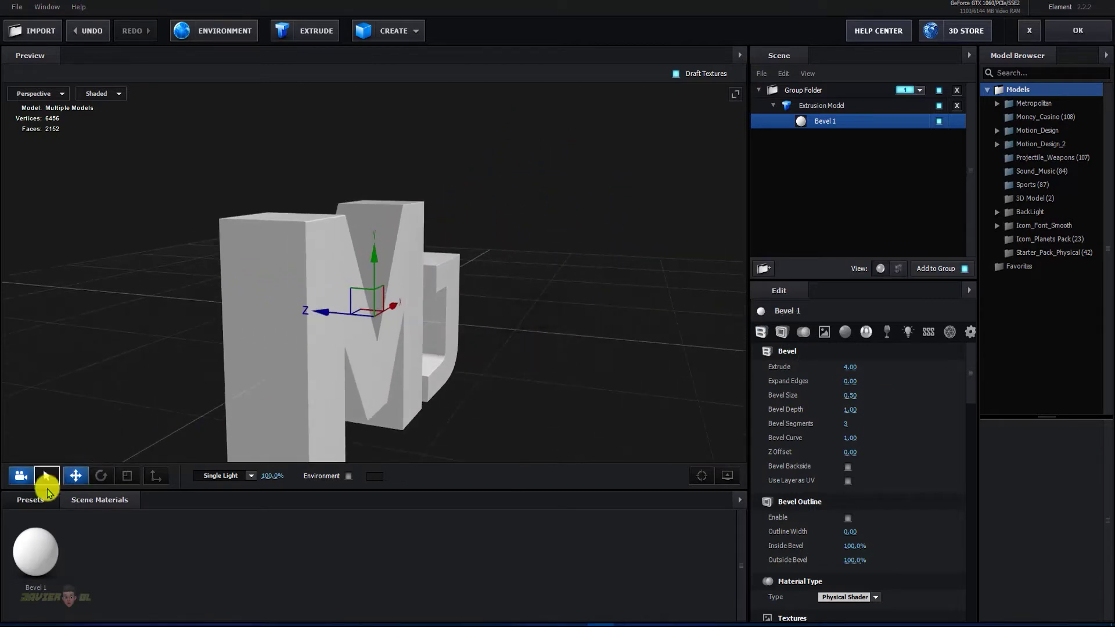
Drag the Gold preset from the Physical materials folder onto the MJ model
click(20, 503)
scroll(62, 526, down, 3)
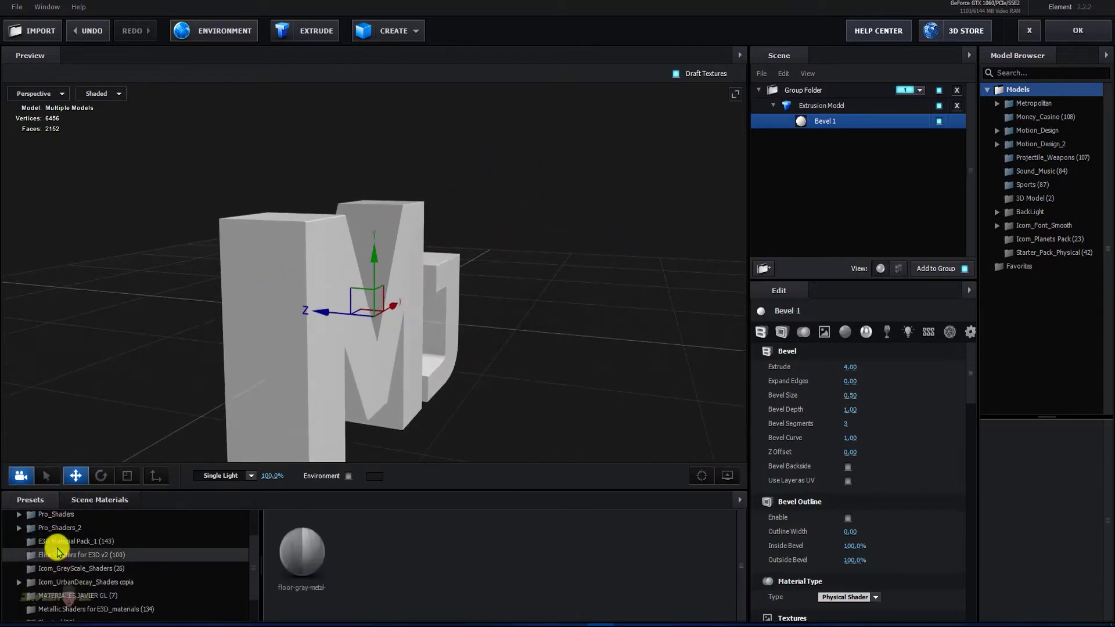
double_click(62, 526)
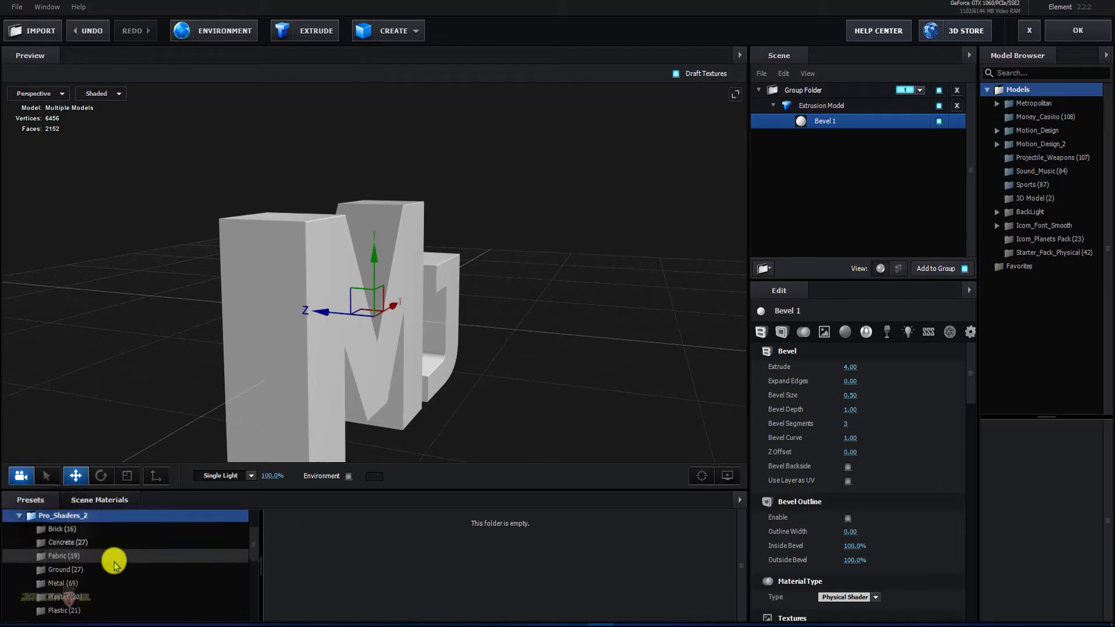
scroll(74, 561, down, 3)
scroll(67, 546, up, 3)
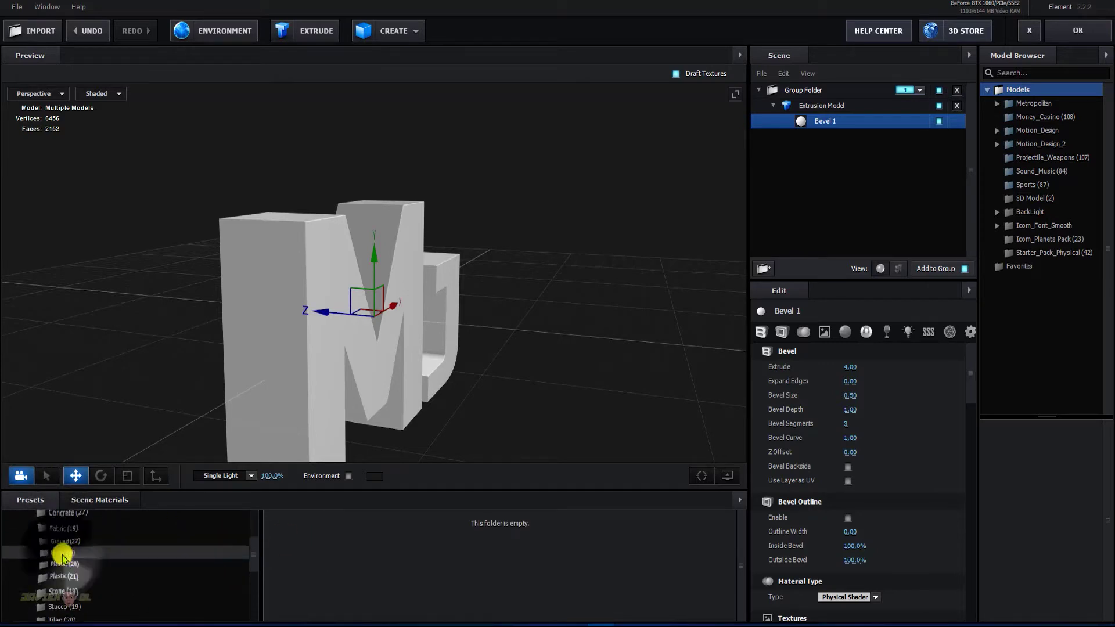
click(247, 552)
scroll(473, 535, down, 1)
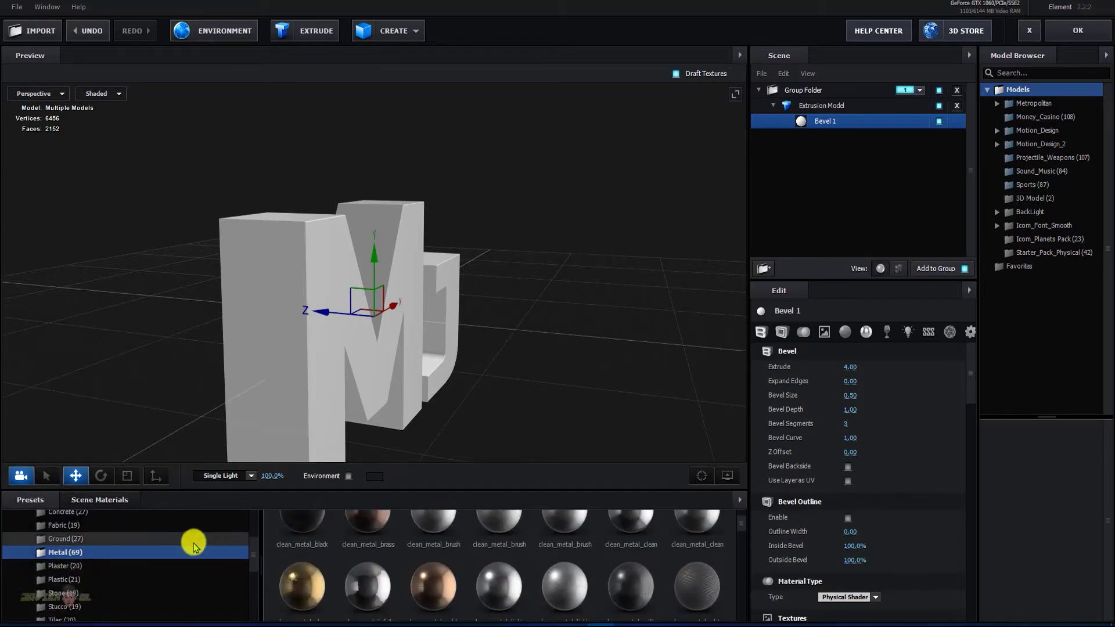
scroll(390, 573, up, 1)
scroll(105, 550, up, 5)
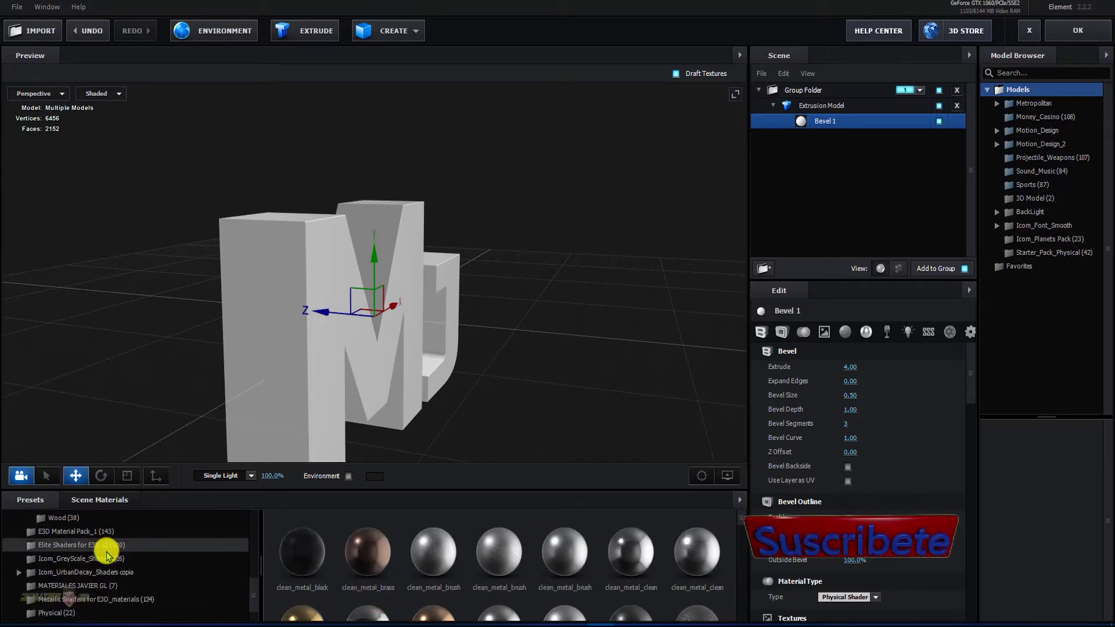
scroll(106, 556, down, 1)
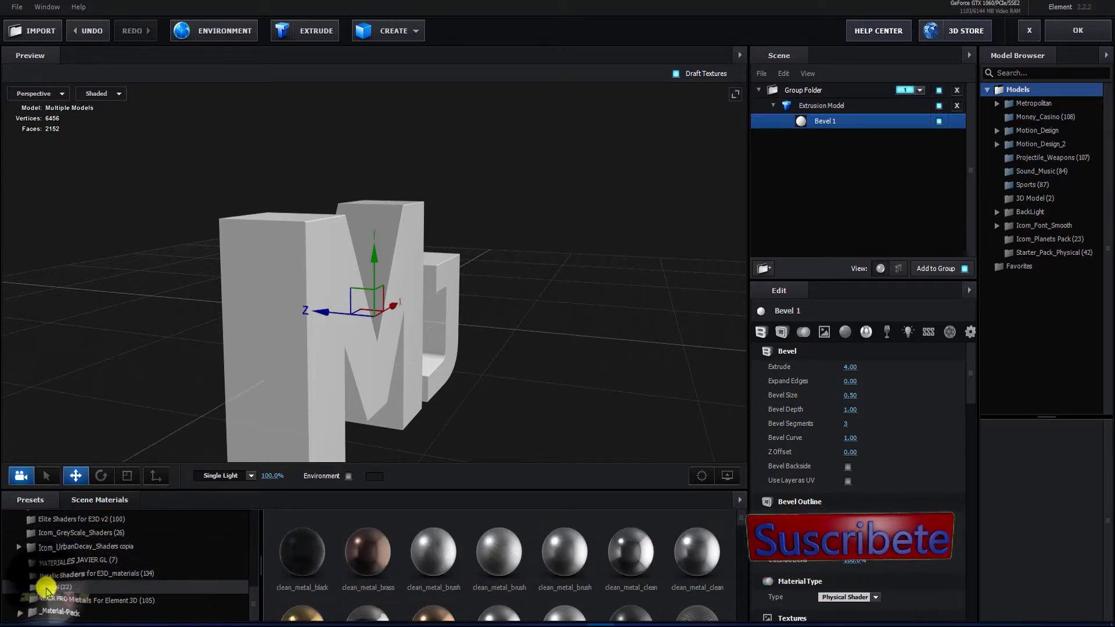
click(47, 587)
scroll(273, 575, down, 1)
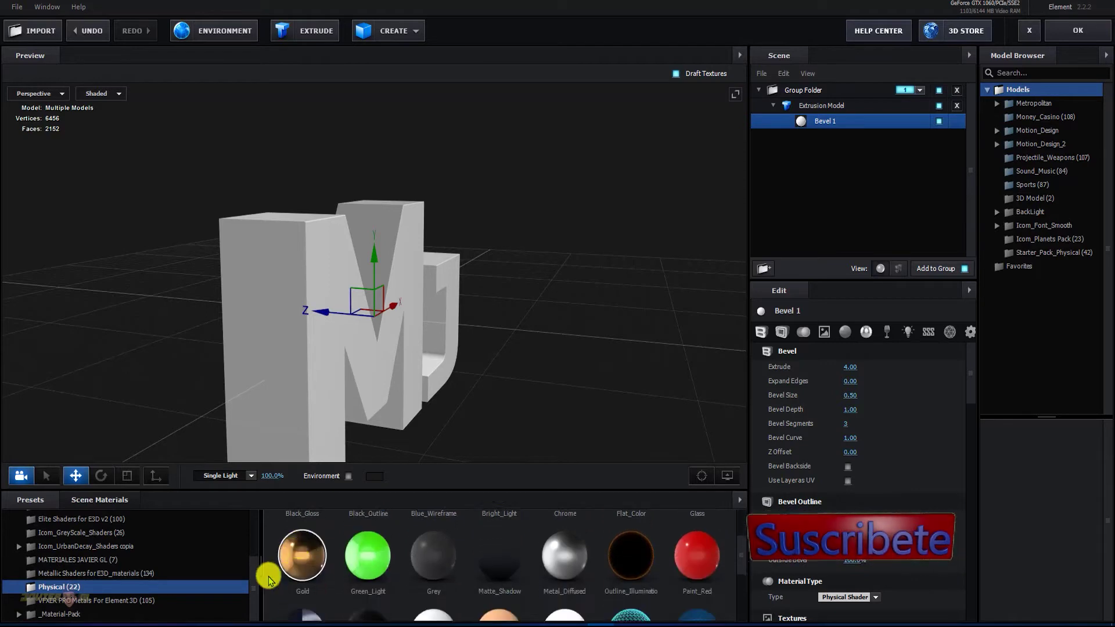
scroll(273, 575, up, 1)
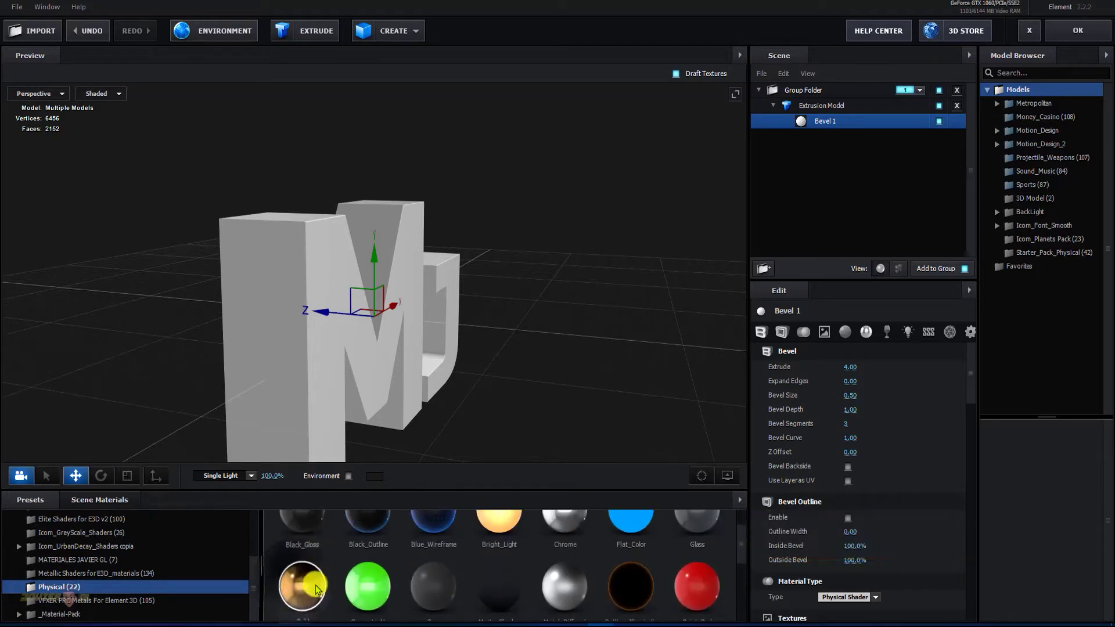
drag(307, 571, 279, 391)
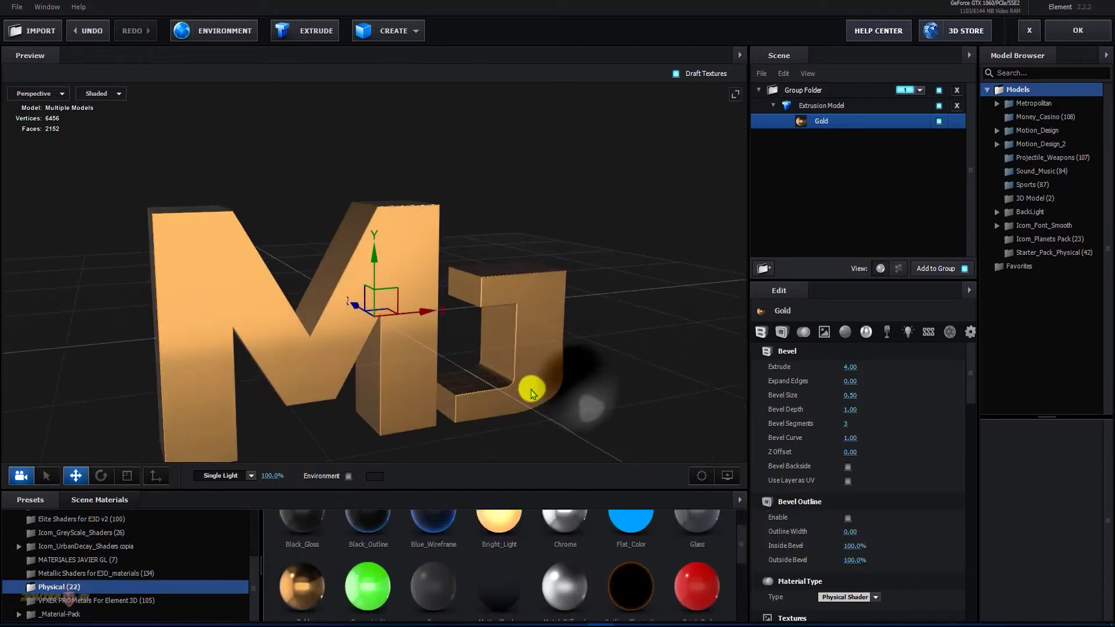
Change the Gold reflectivity colour to orange, red 254 and green 164
drag(532, 393, 548, 378)
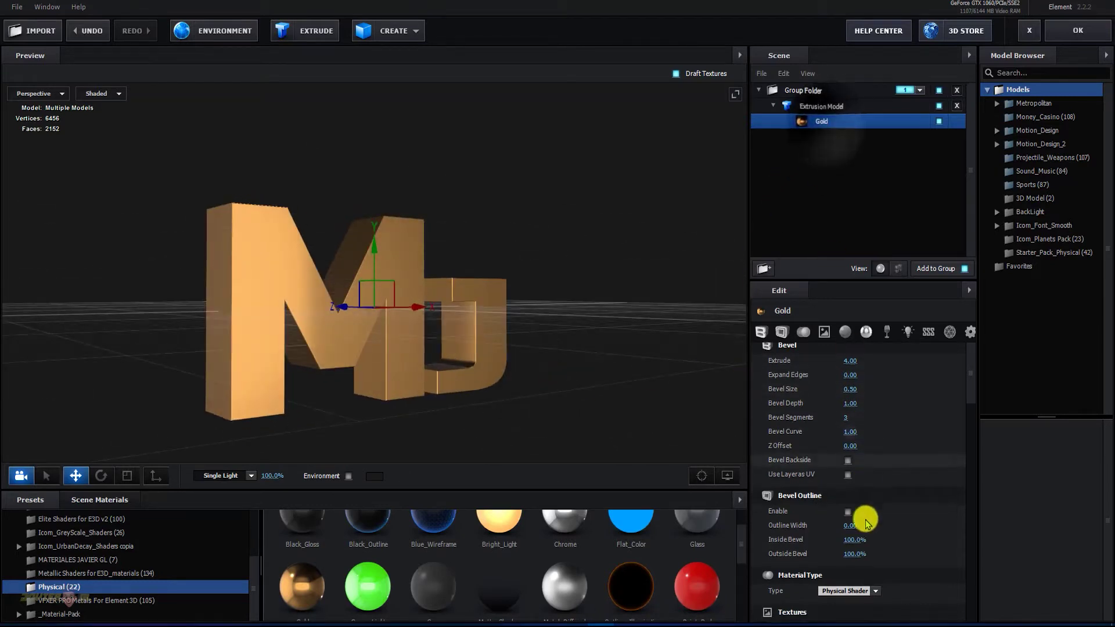
scroll(863, 520, down, 3)
scroll(865, 530, down, 2)
scroll(865, 530, down, 3)
scroll(862, 525, down, 2)
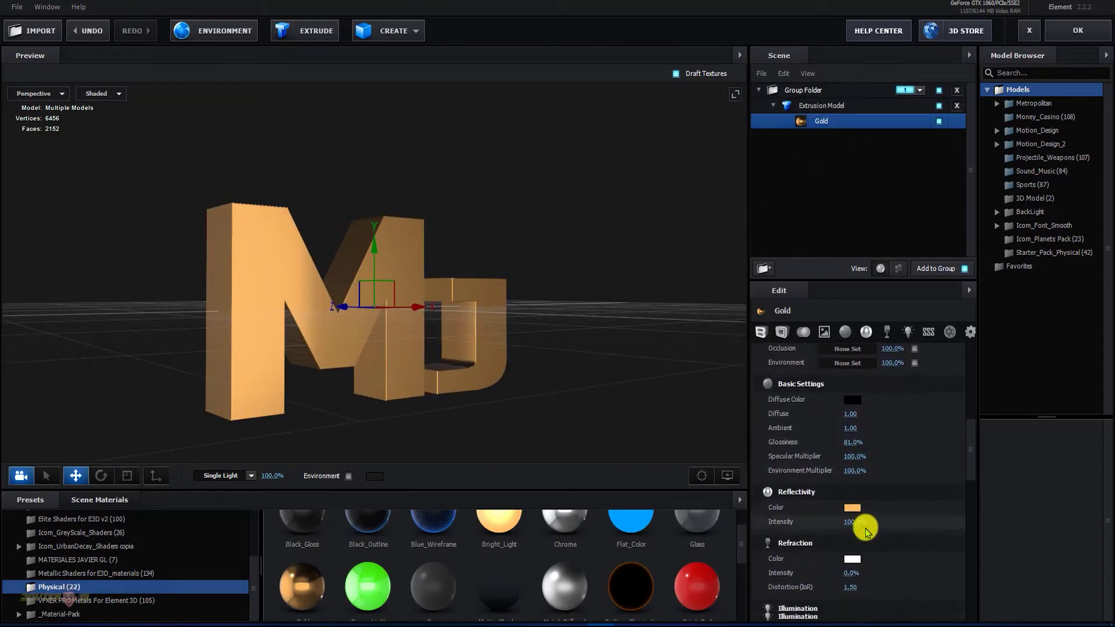
scroll(861, 523, down, 1)
click(852, 433)
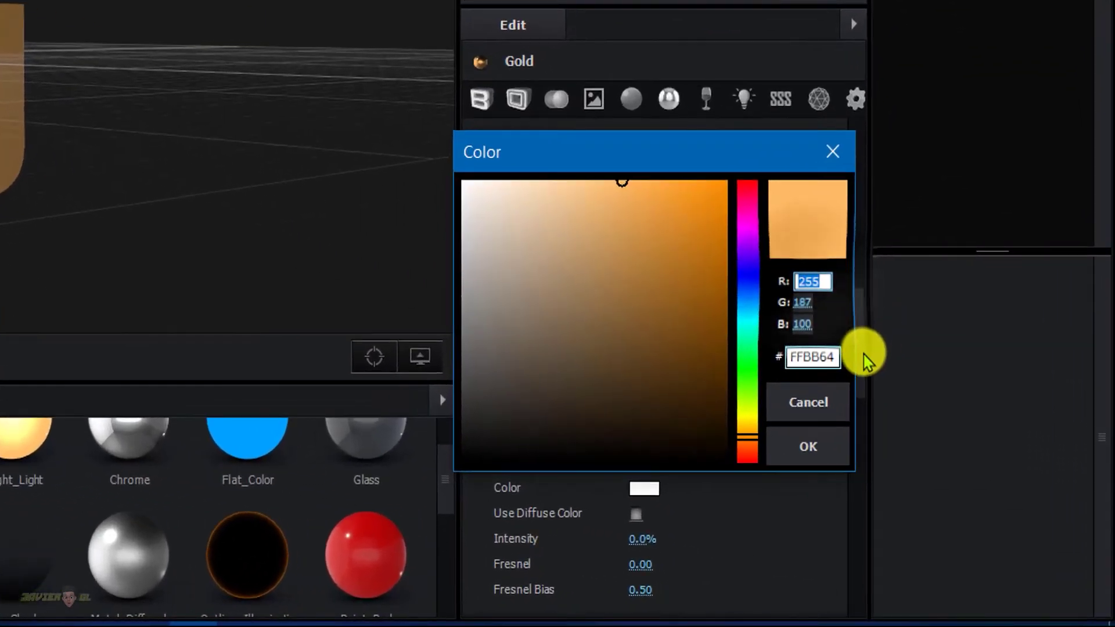
text(254)
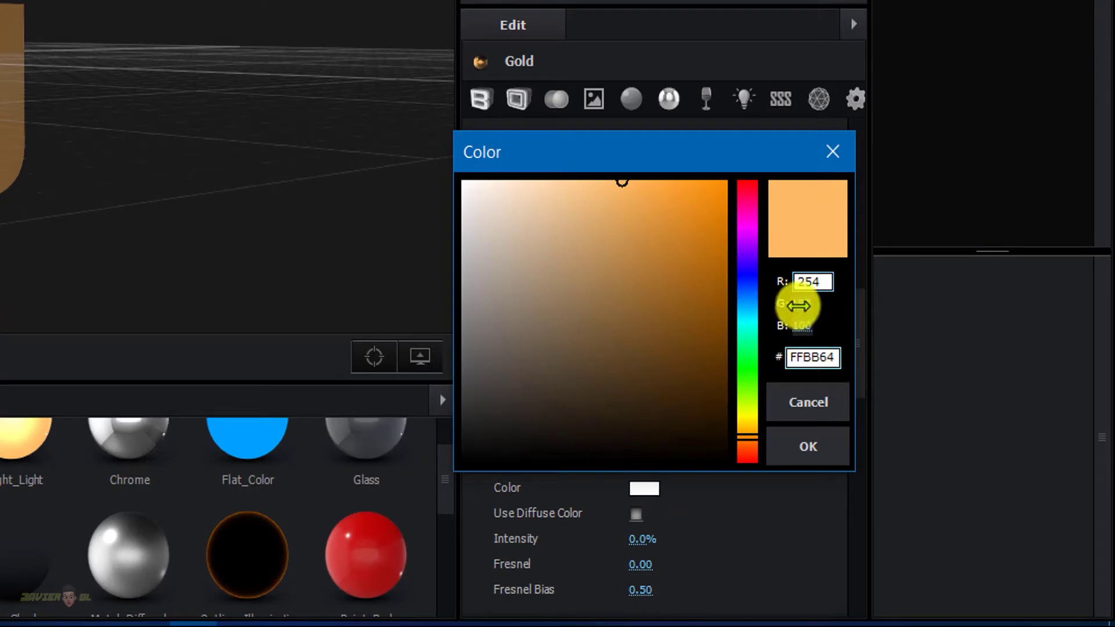
click(801, 303)
text(164)
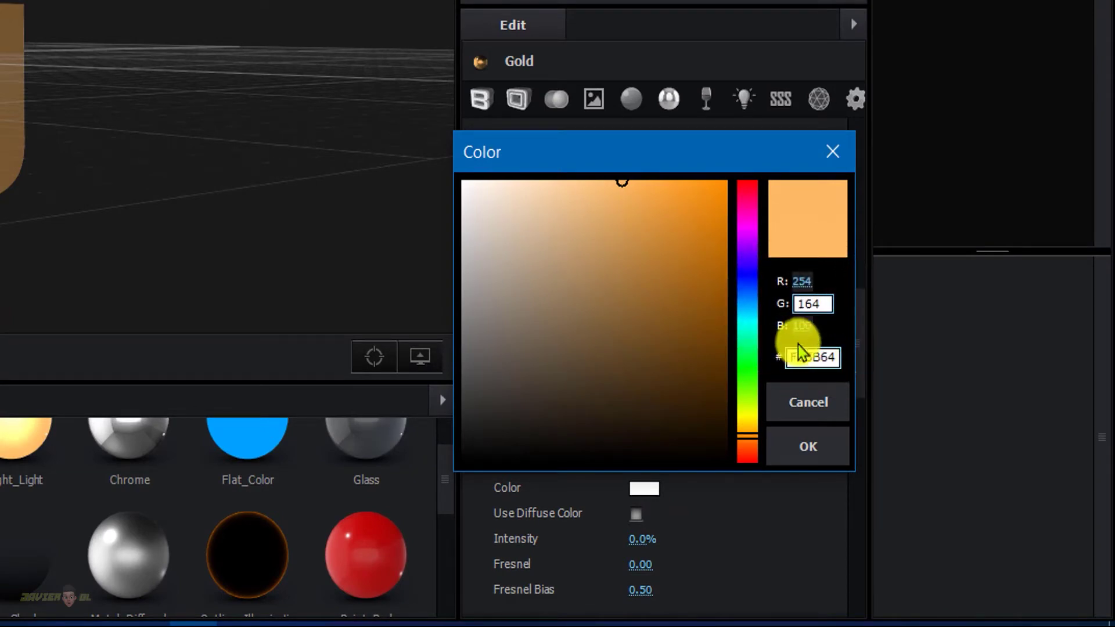
click(805, 326)
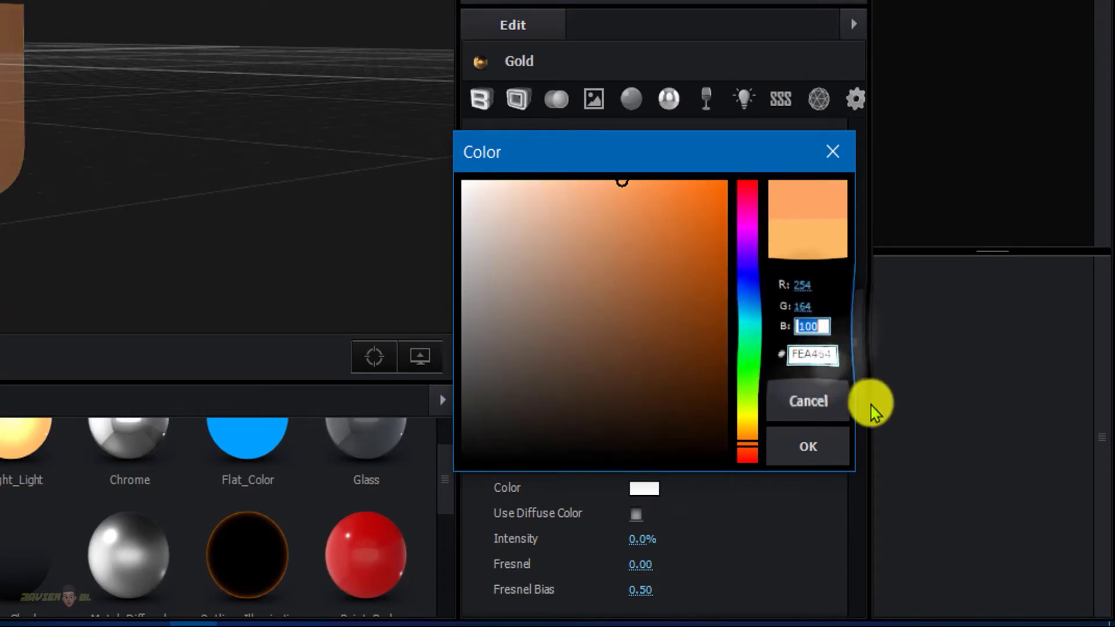
text(60)
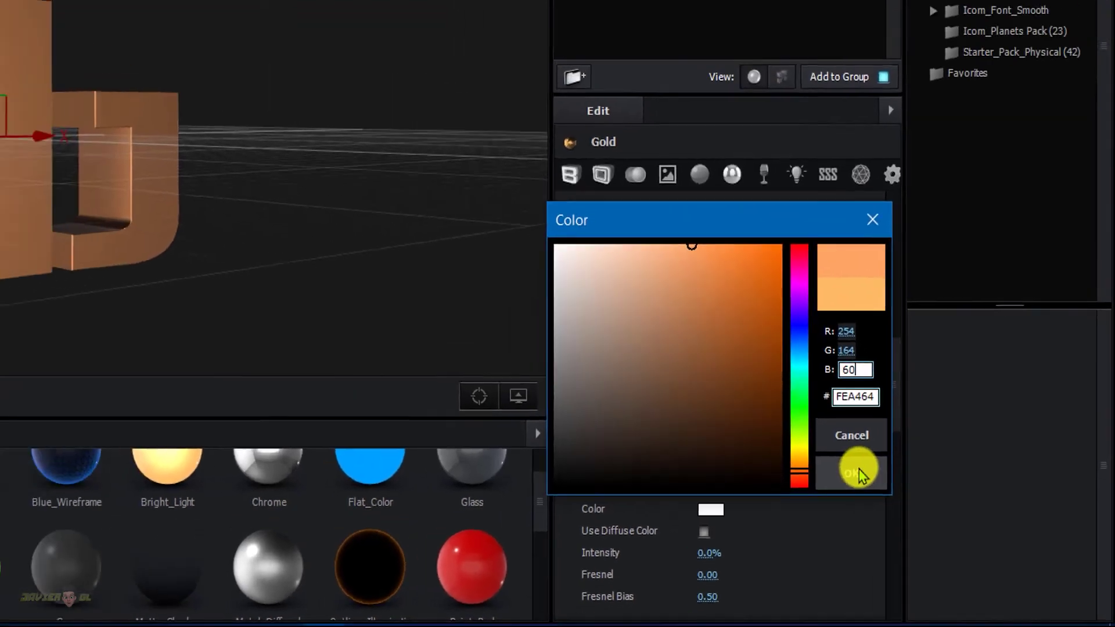
click(816, 448)
mouse_move(620, 406)
mouse_down()
mouse_move(647, 417)
mouse_move(557, 312)
mouse_up()
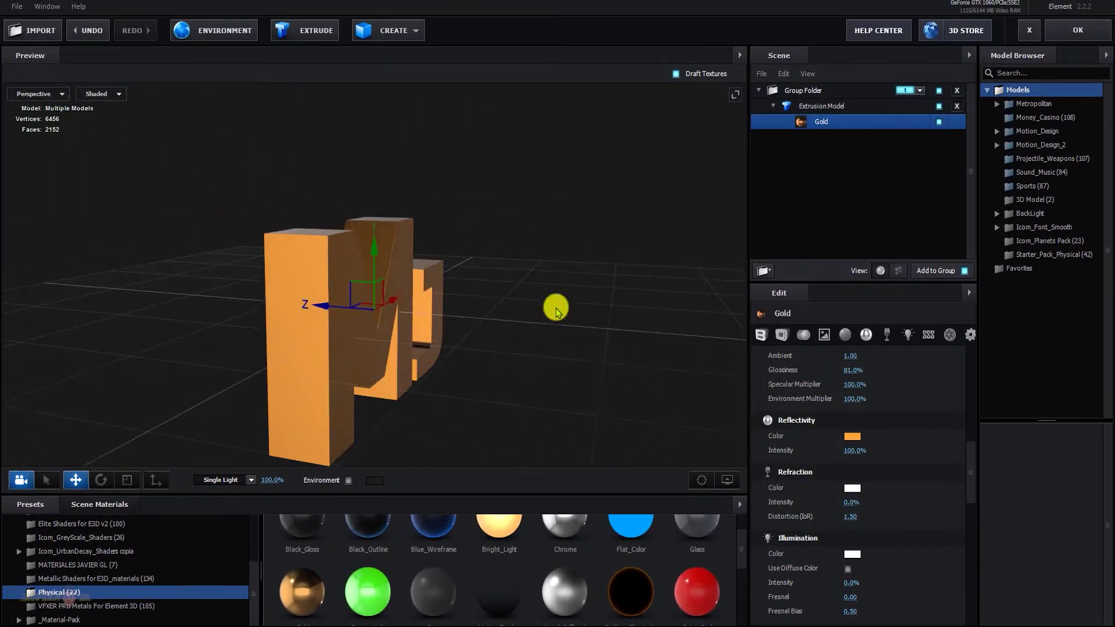
Add a second extrusion model and offset it slightly along X and Z
click(317, 34)
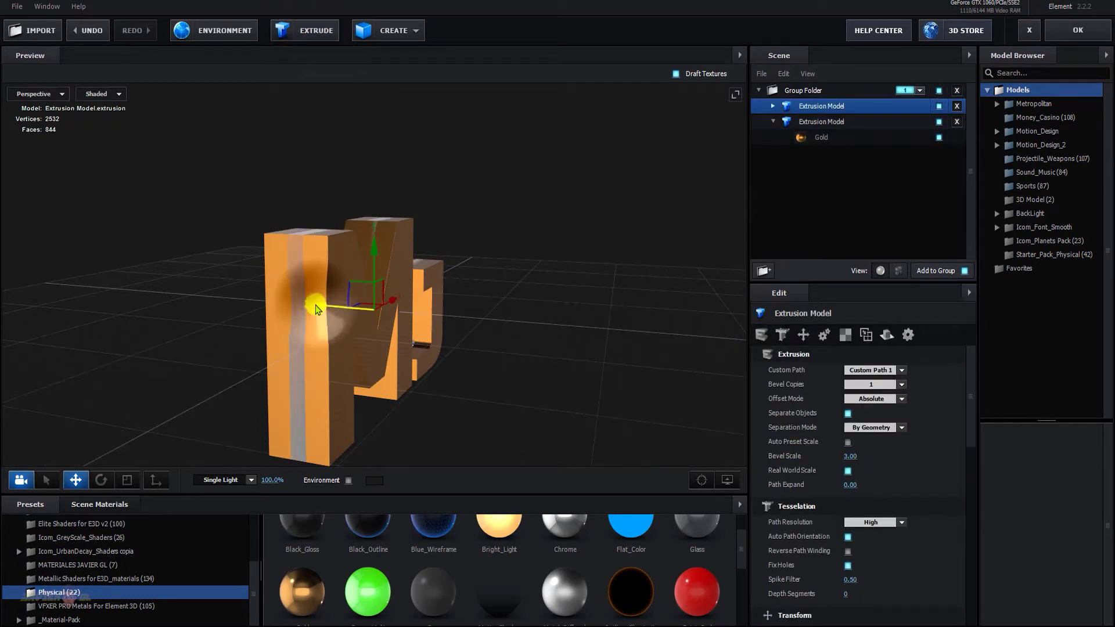
drag(301, 308, 286, 307)
scroll(473, 312, up, 2)
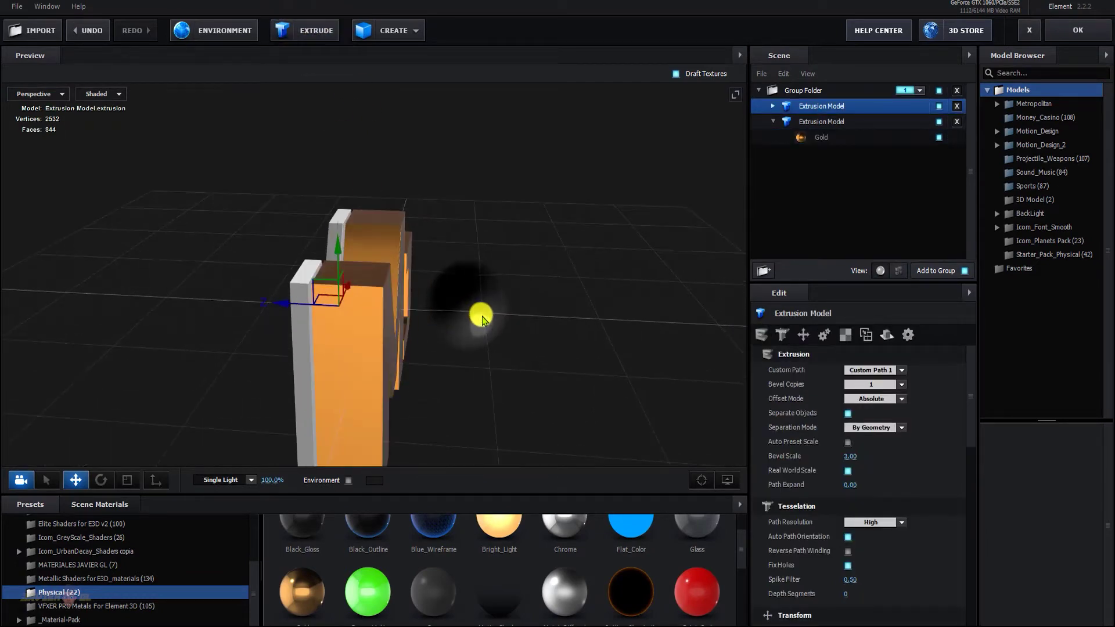
scroll(478, 316, up, 2)
scroll(479, 315, up, 2)
scroll(485, 310, up, 2)
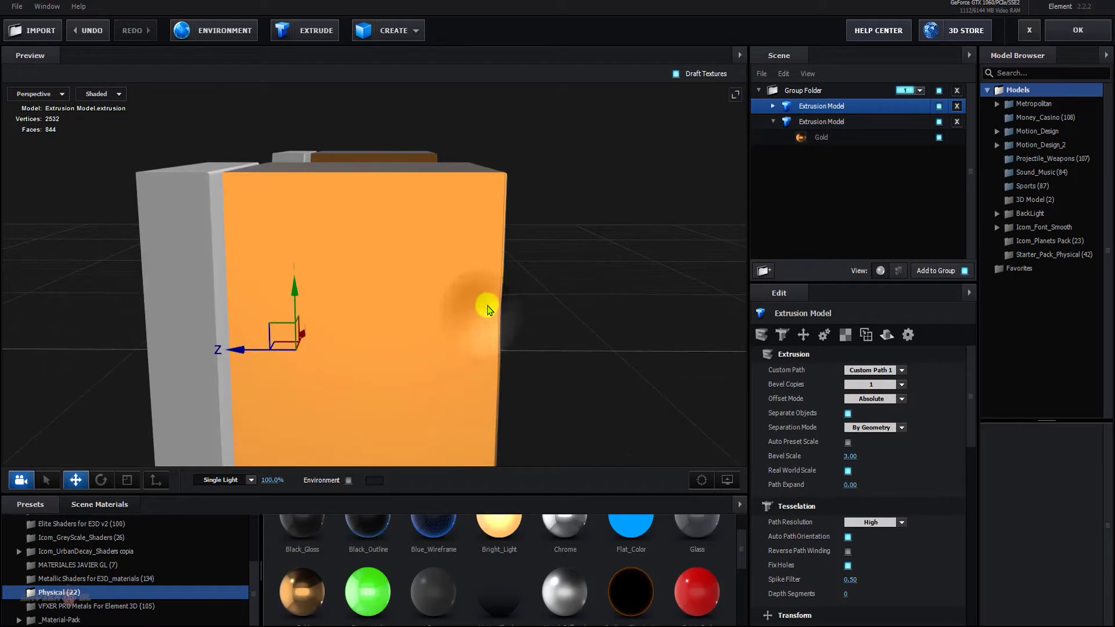
drag(231, 352, 240, 353)
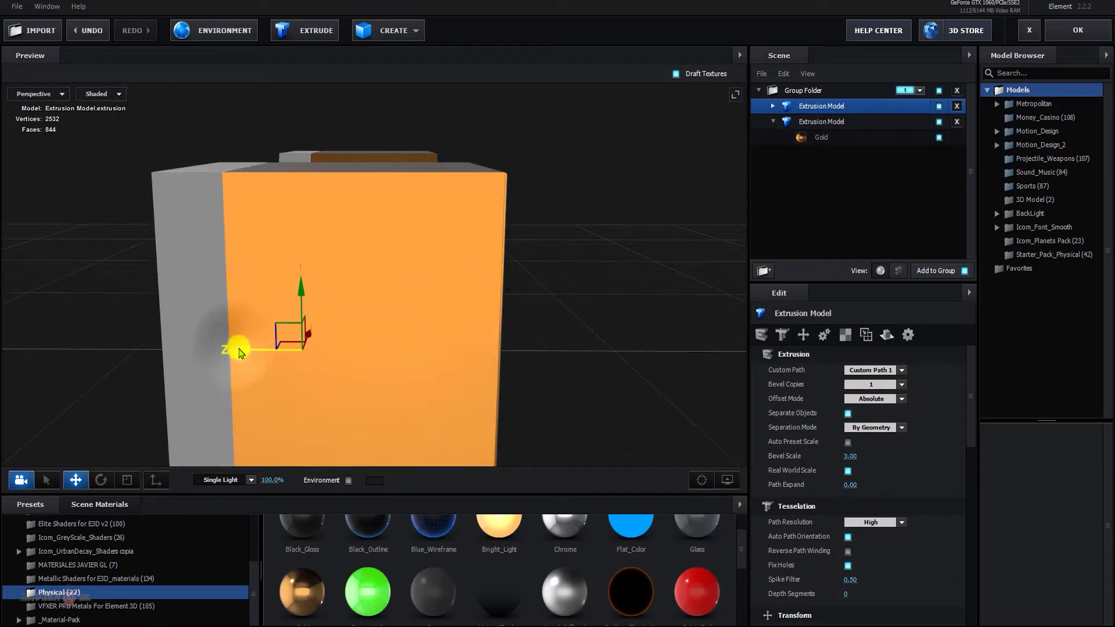
Set the new extrusion's Bevel 1 Glossiness to 100%
click(774, 108)
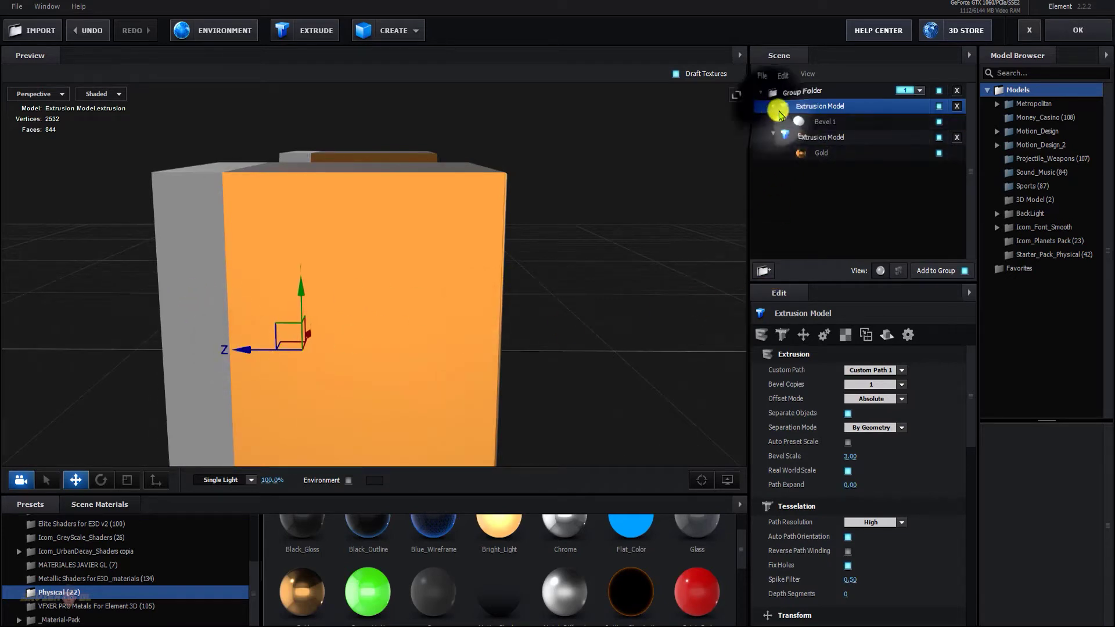
click(816, 121)
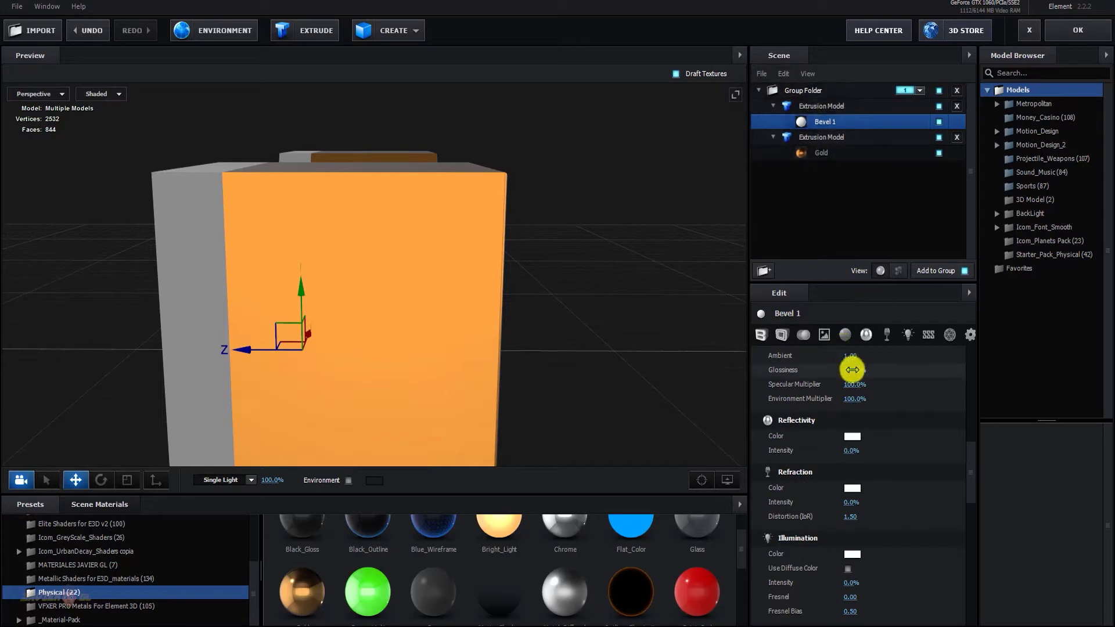
click(850, 371)
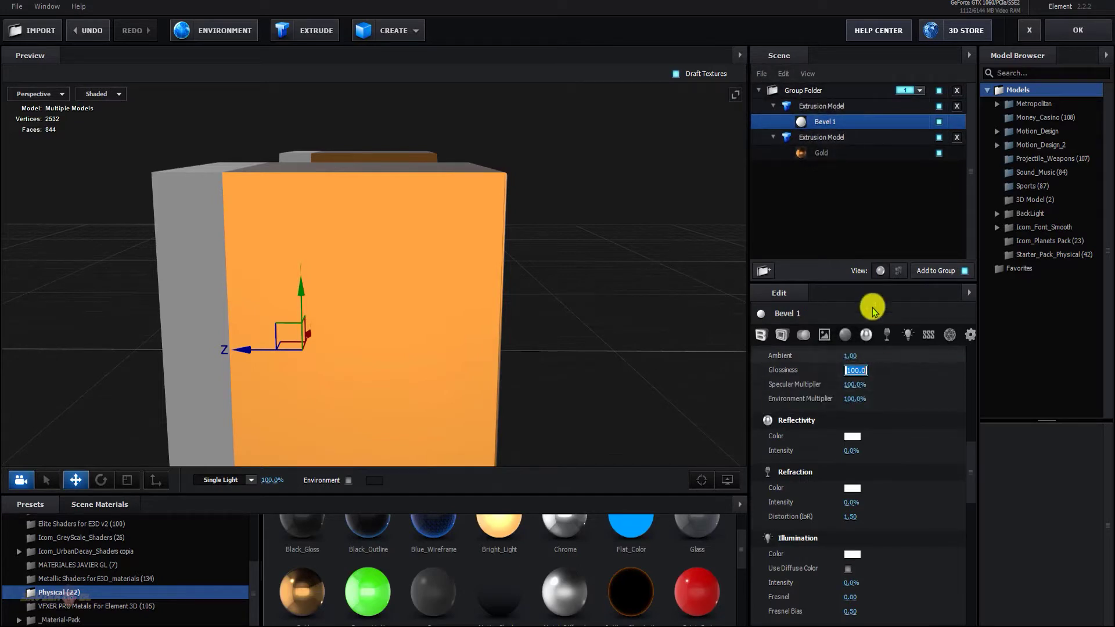
click(832, 122)
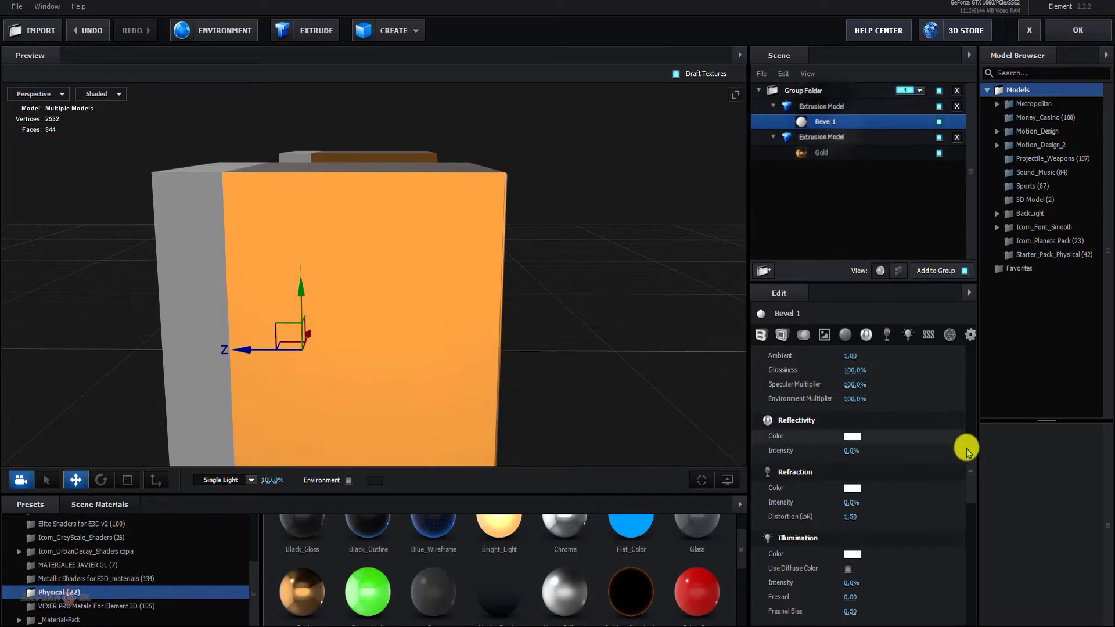
drag(969, 444, 967, 372)
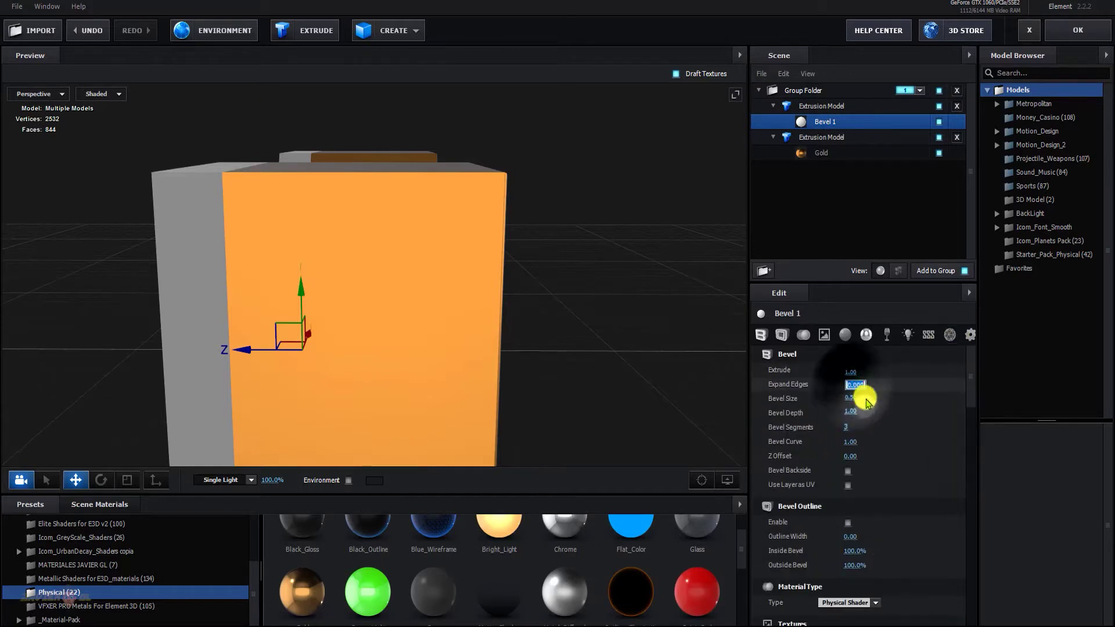
Raise Bevel 1 Expand Edges to 0.200
click(854, 385)
drag(845, 385, 851, 384)
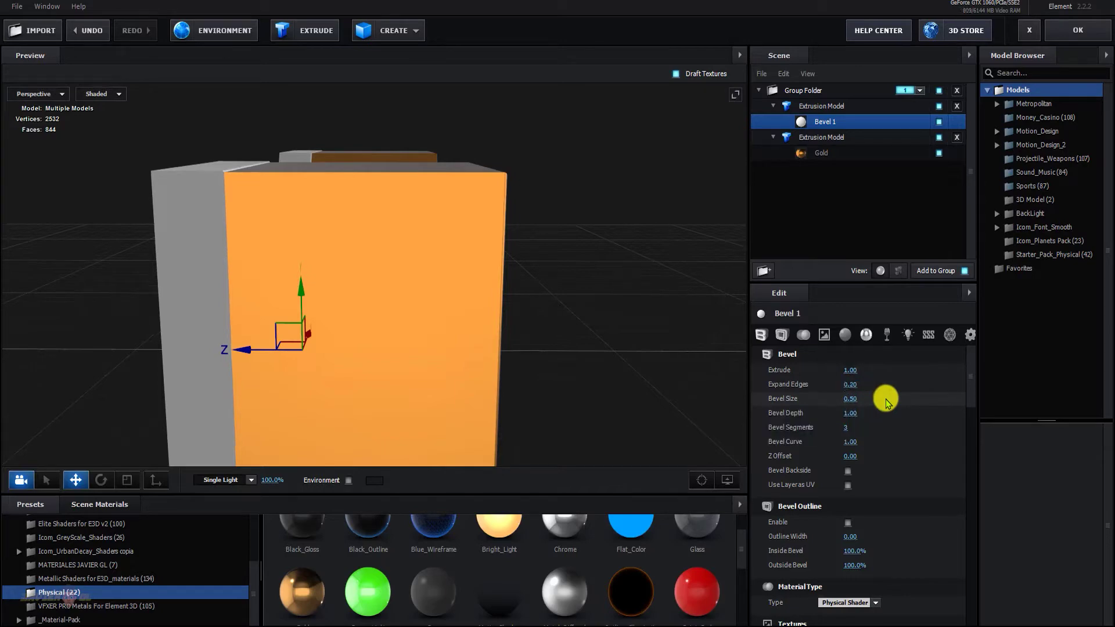
mouse_move(678, 291)
mouse_down()
mouse_move(631, 302)
mouse_move(624, 317)
mouse_up()
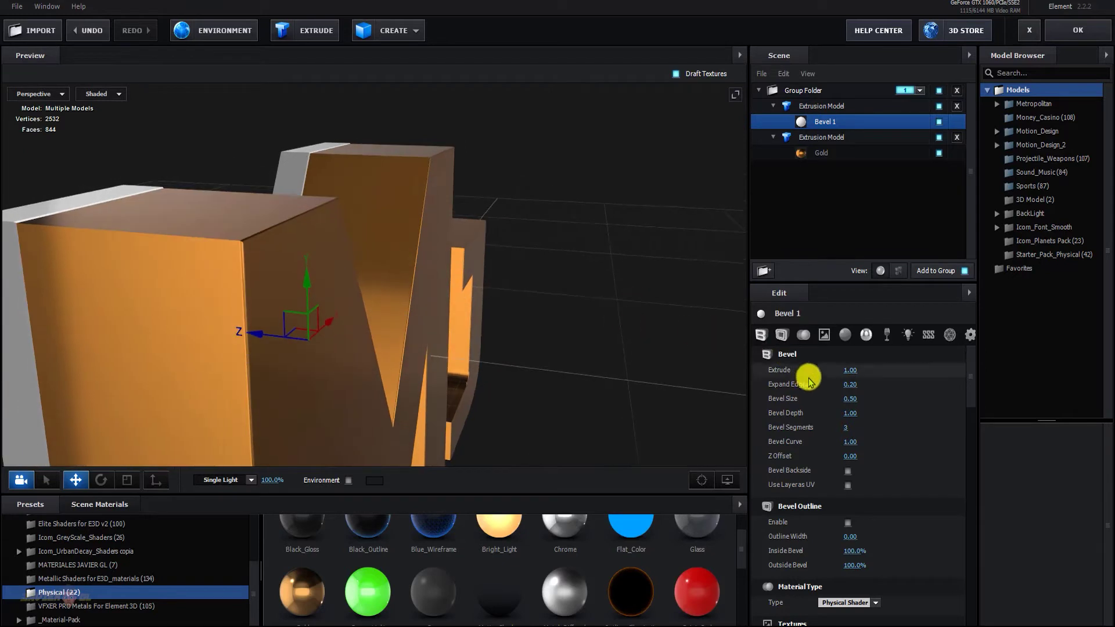
drag(850, 386, 854, 383)
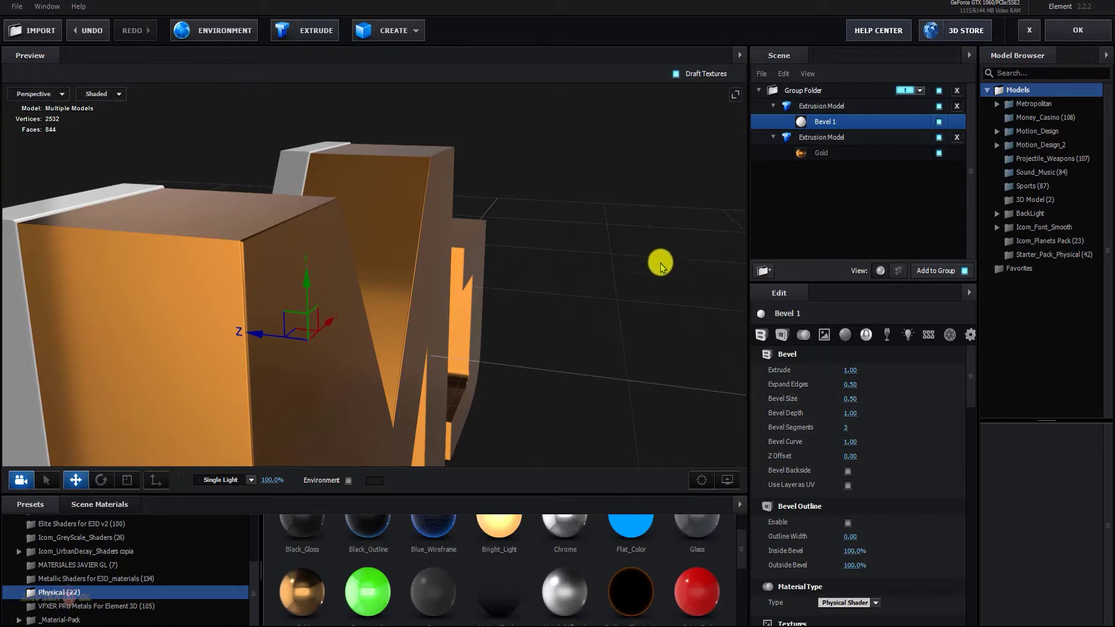
Nudge the second extrusion slightly along Z behind the gold letters
mouse_move(661, 266)
mouse_down()
mouse_move(623, 303)
mouse_move(600, 294)
mouse_move(385, 312)
mouse_up()
mouse_move(271, 329)
mouse_down()
mouse_move(275, 319)
mouse_move(316, 324)
mouse_move(288, 329)
mouse_move(496, 374)
mouse_move(473, 353)
mouse_up()
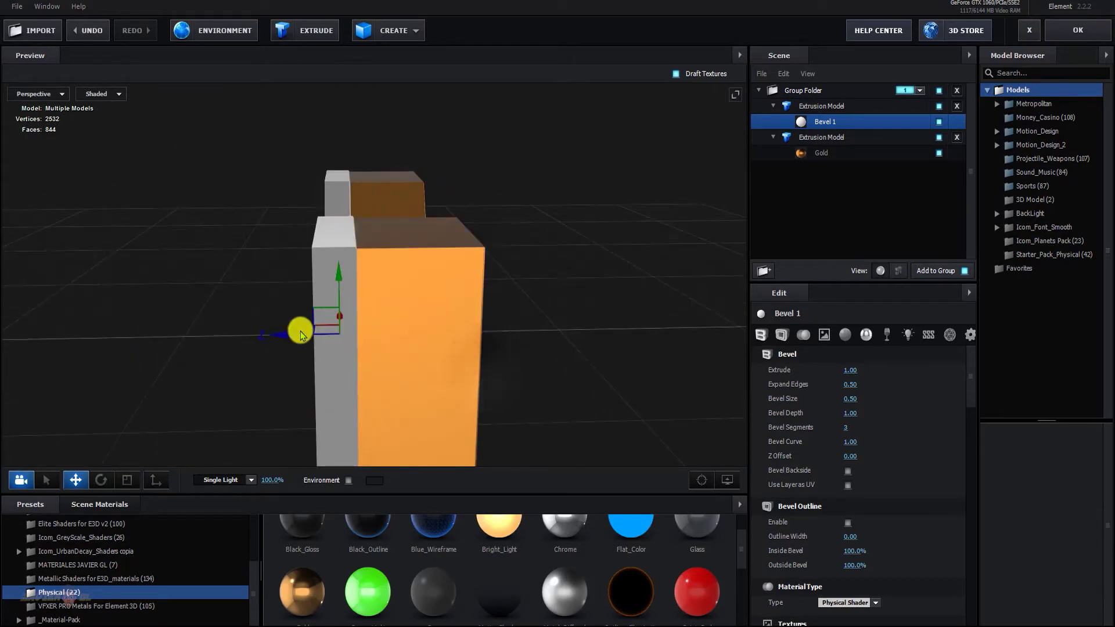
drag(286, 340, 288, 343)
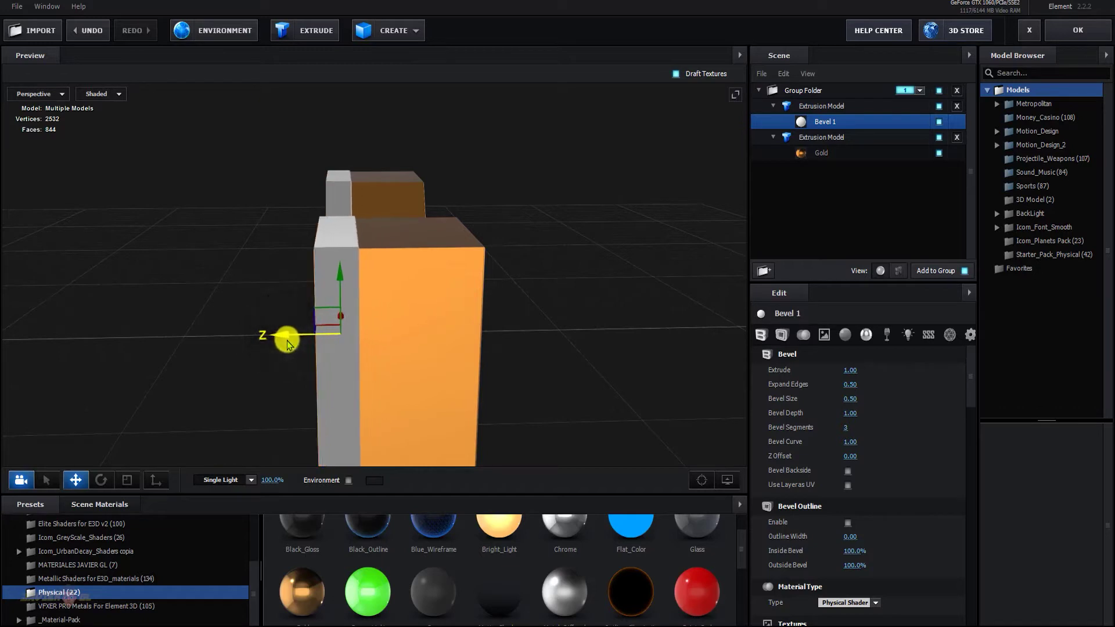
mouse_move(464, 341)
mouse_down()
mouse_move(485, 336)
mouse_move(490, 311)
mouse_move(400, 330)
mouse_up()
drag(286, 341, 284, 343)
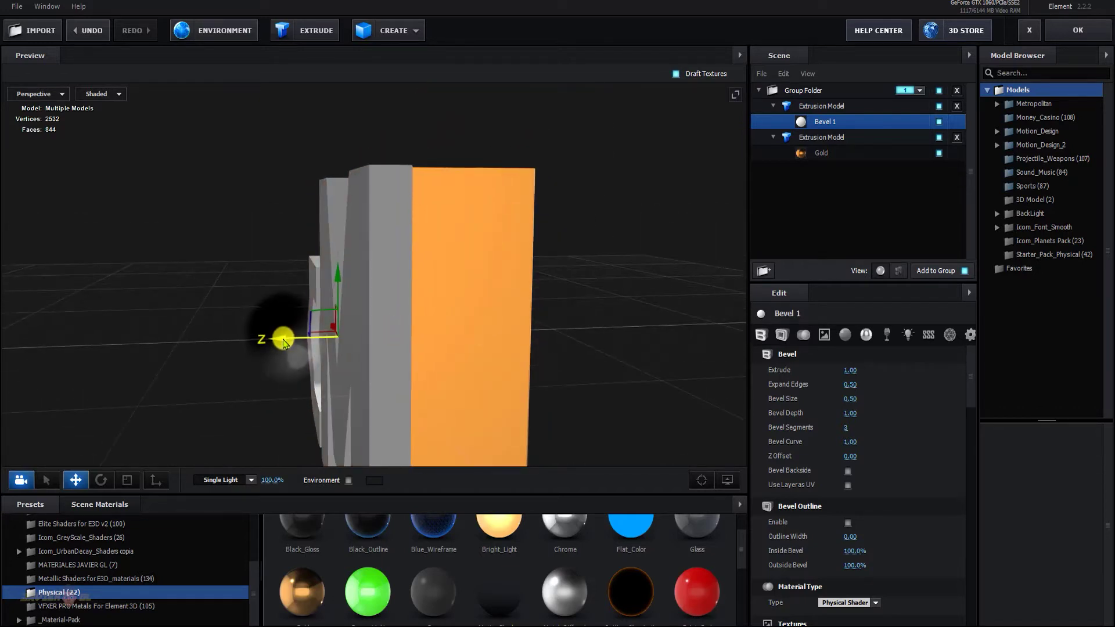
mouse_move(345, 327)
mouse_down()
mouse_move(424, 336)
mouse_move(488, 324)
mouse_move(348, 325)
mouse_move(365, 330)
mouse_up()
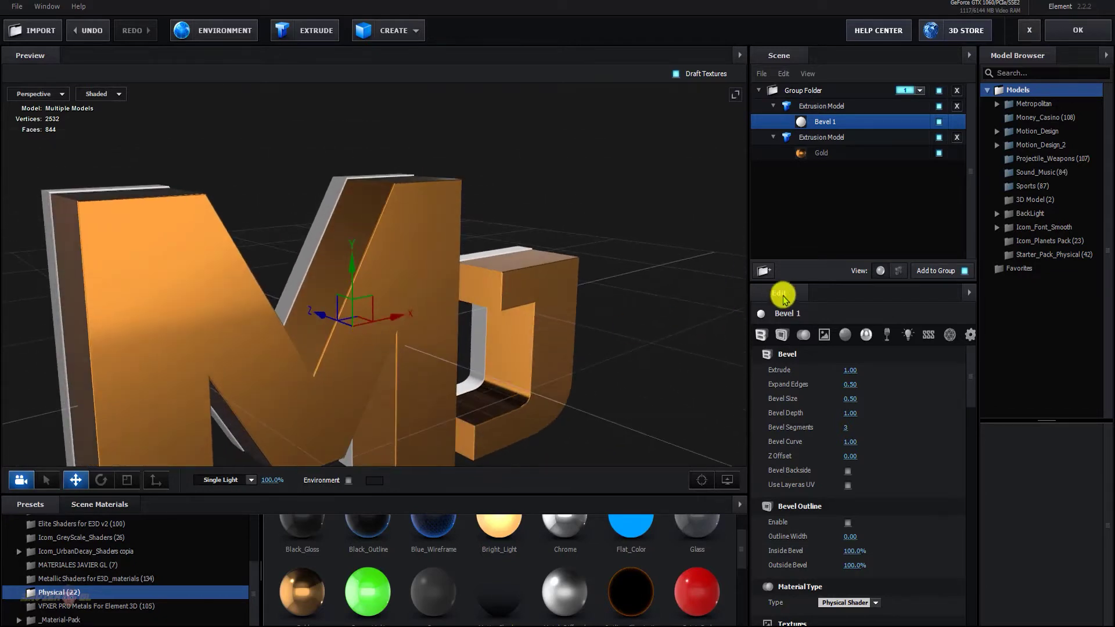
Set Expand Edges to 1.00
click(851, 389)
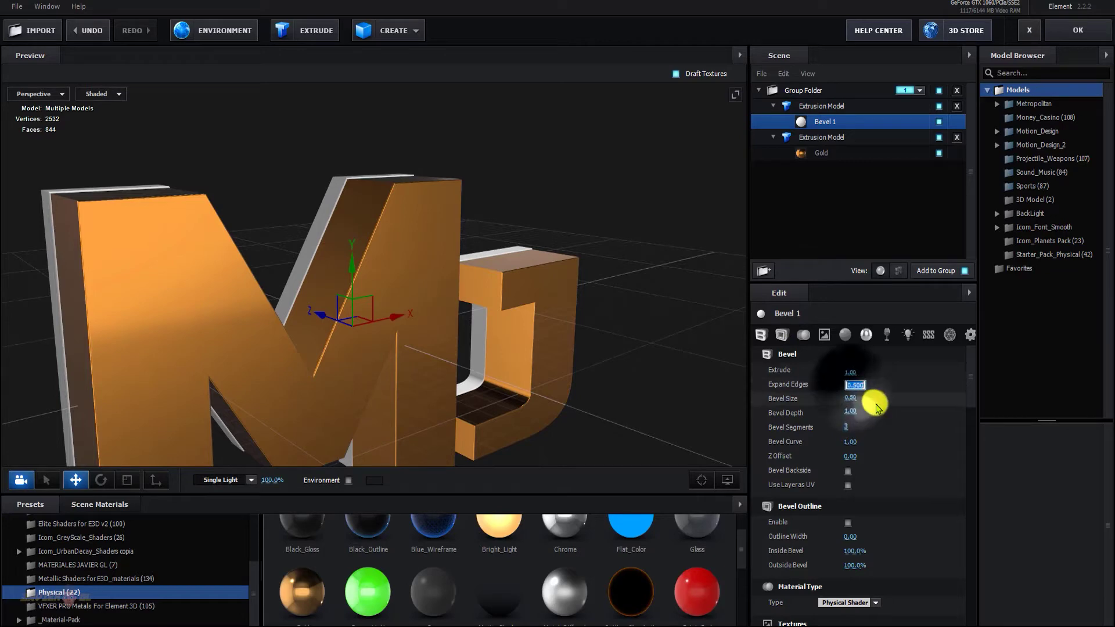
key(Return)
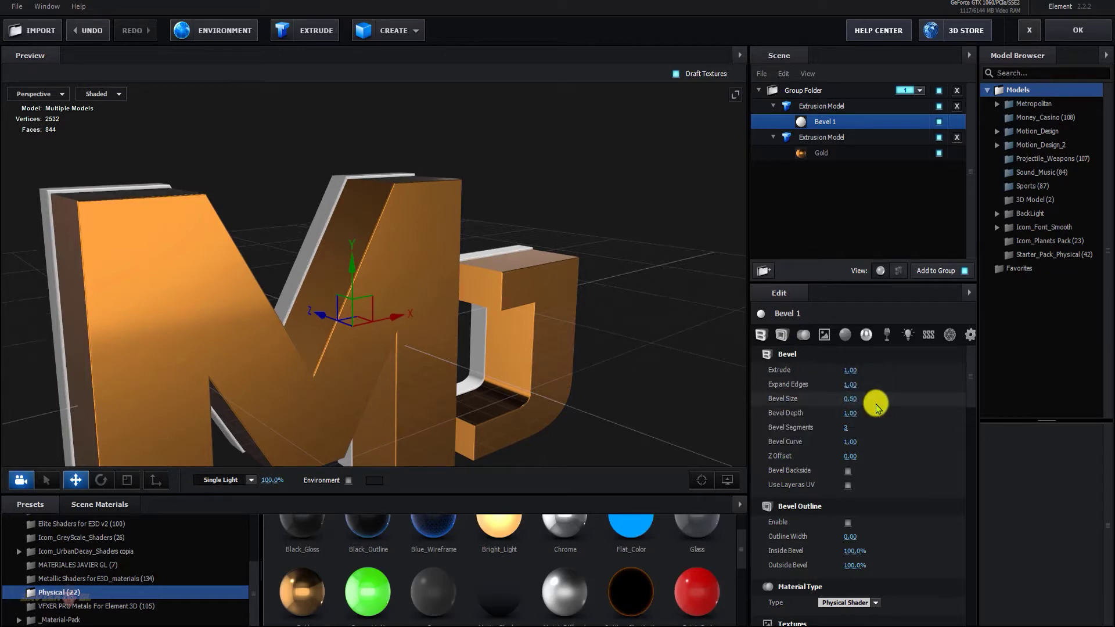
mouse_move(730, 356)
mouse_down()
mouse_move(604, 343)
mouse_move(642, 328)
mouse_move(675, 378)
mouse_move(716, 372)
mouse_move(739, 349)
mouse_move(768, 359)
mouse_up()
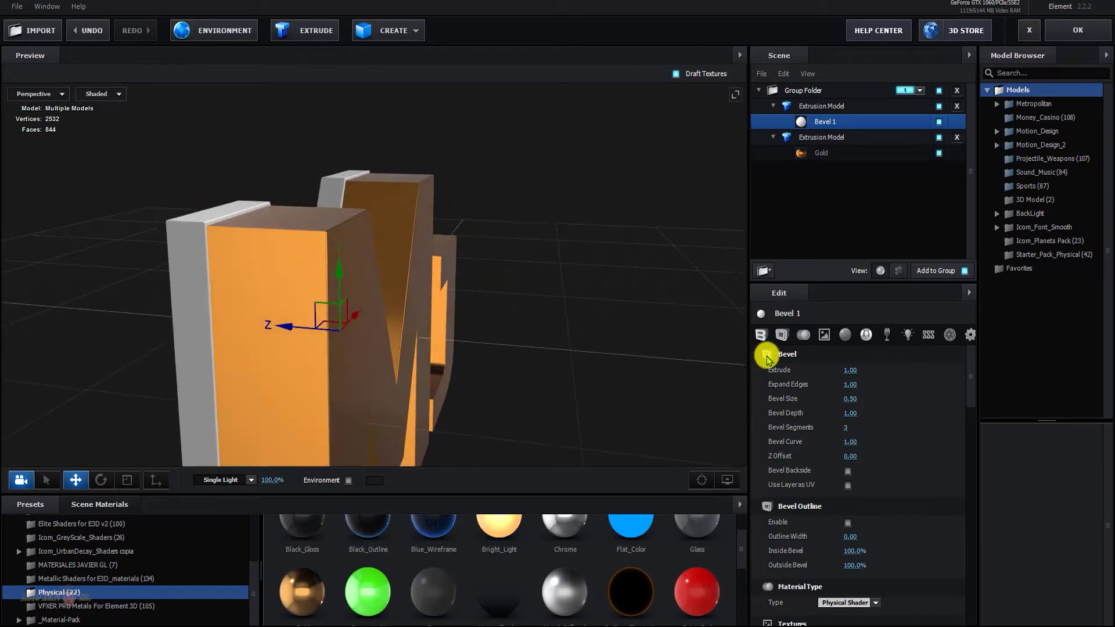
mouse_move(632, 357)
mouse_down()
mouse_move(580, 357)
mouse_move(610, 343)
mouse_move(598, 358)
mouse_move(543, 364)
mouse_move(593, 355)
mouse_up()
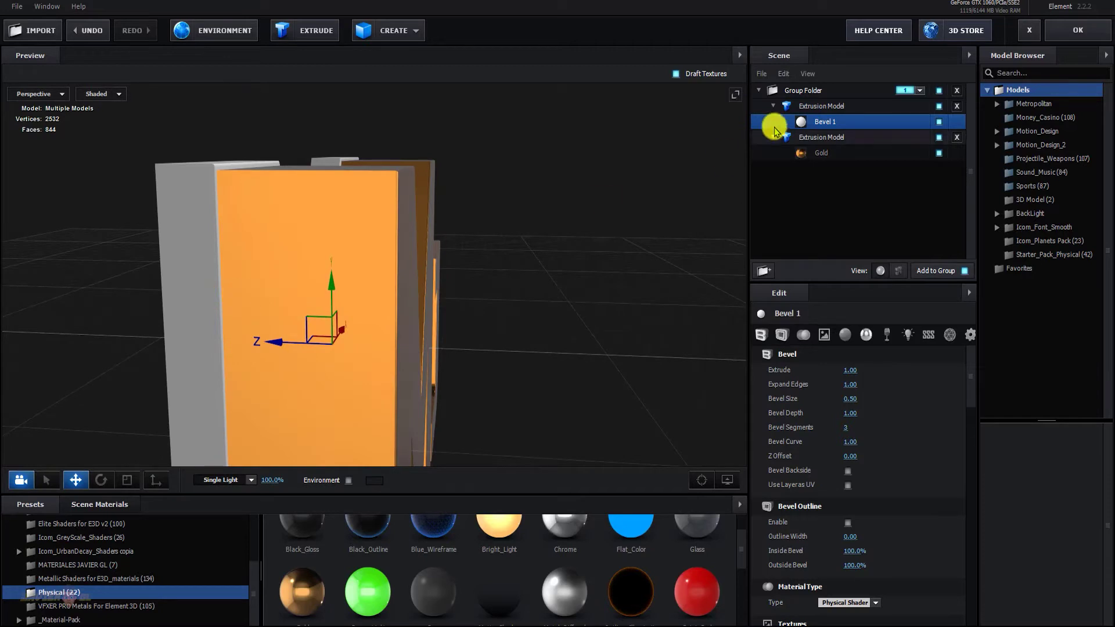
Duplicate the first Extrusion Model with Ctrl+D and slide the copy along Z past the gold letters
click(807, 109)
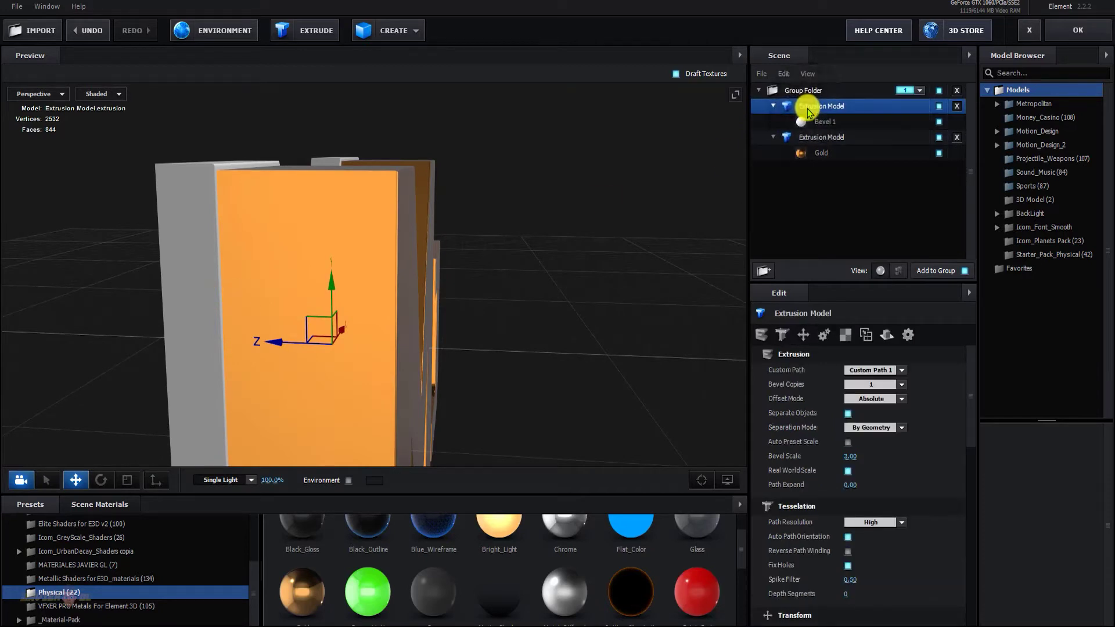
key(ctrl+d)
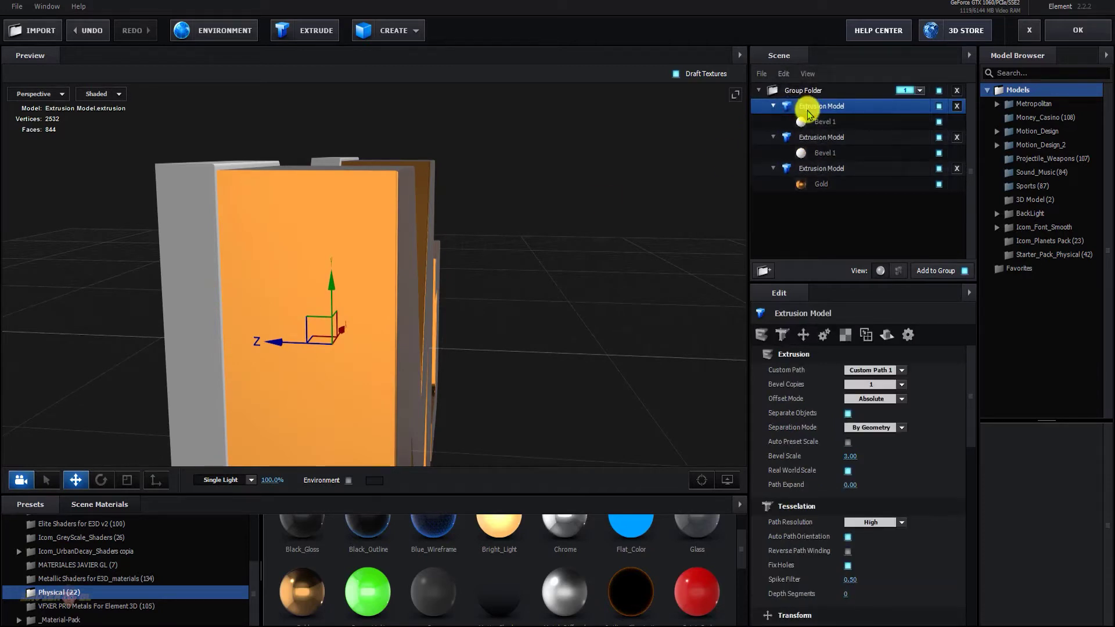
drag(296, 318, 359, 359)
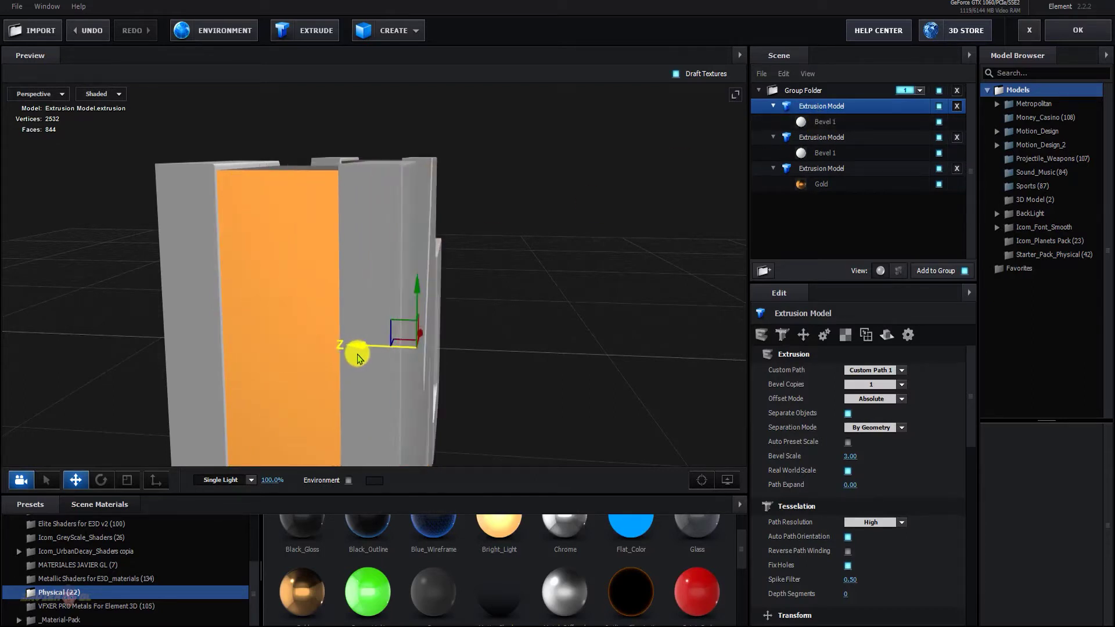
mouse_move(475, 371)
mouse_down()
mouse_move(428, 369)
mouse_move(393, 406)
mouse_move(424, 410)
mouse_move(473, 378)
mouse_move(582, 354)
mouse_move(580, 341)
mouse_move(520, 346)
mouse_move(356, 498)
mouse_up()
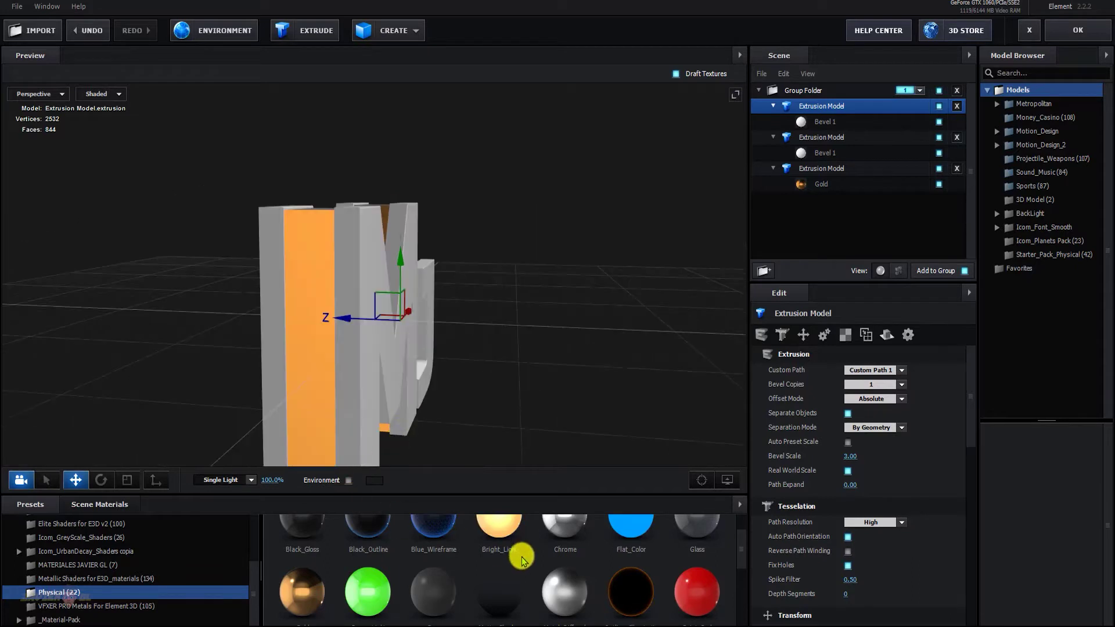
scroll(522, 560, up, 1)
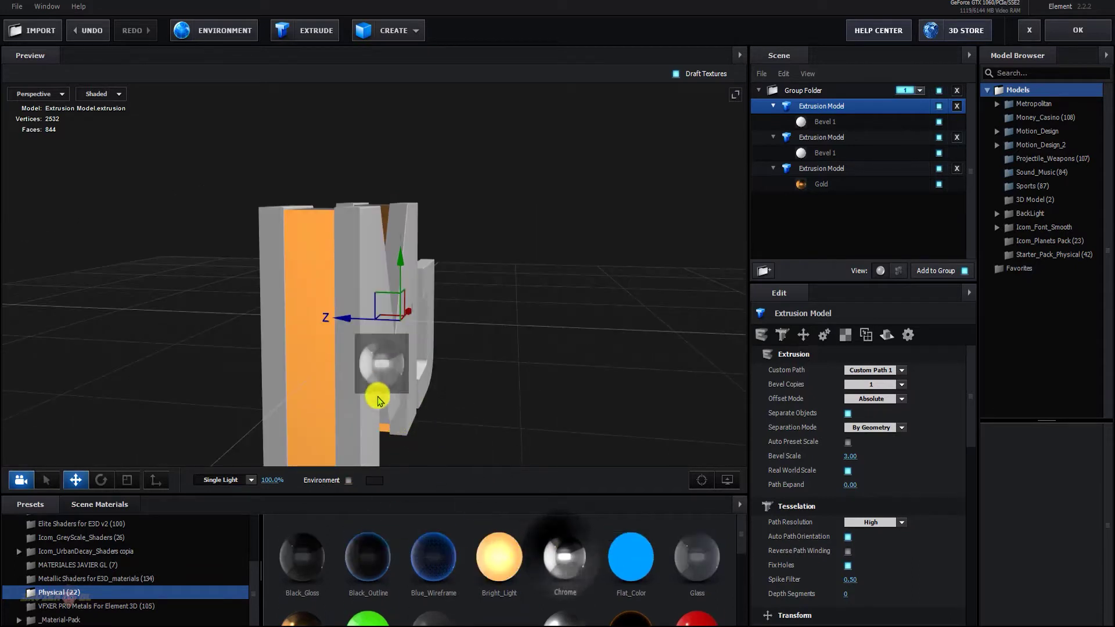
Apply the Chrome physical material to both outer Bevel 1 extrusions of the MJ letters
drag(562, 561, 367, 387)
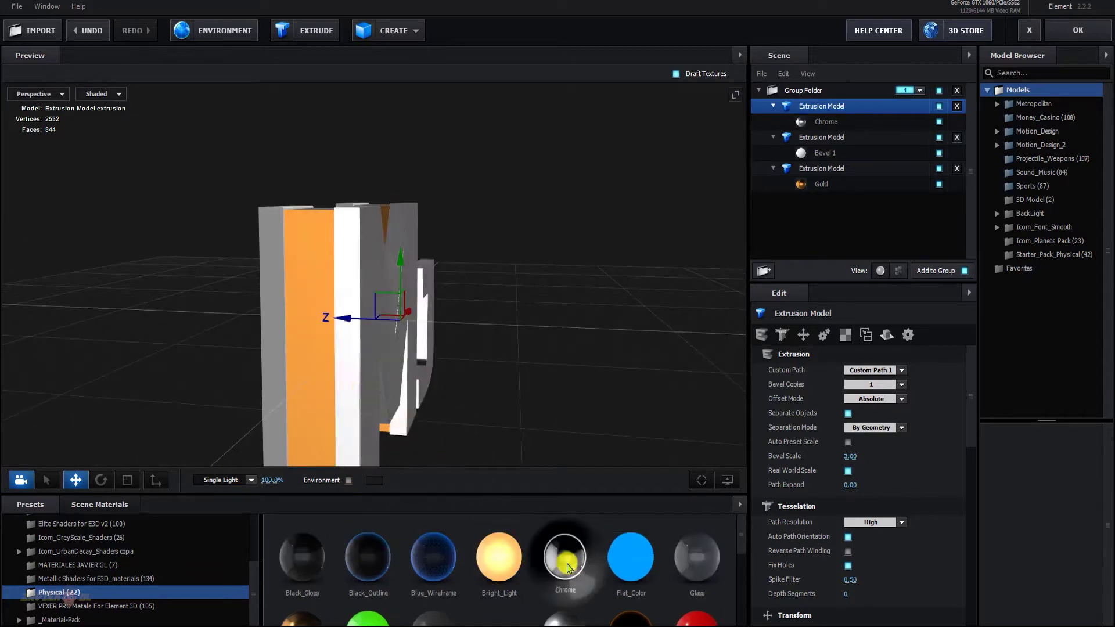
drag(567, 555, 269, 378)
mouse_move(535, 347)
mouse_down()
mouse_move(456, 361)
mouse_move(498, 374)
mouse_up()
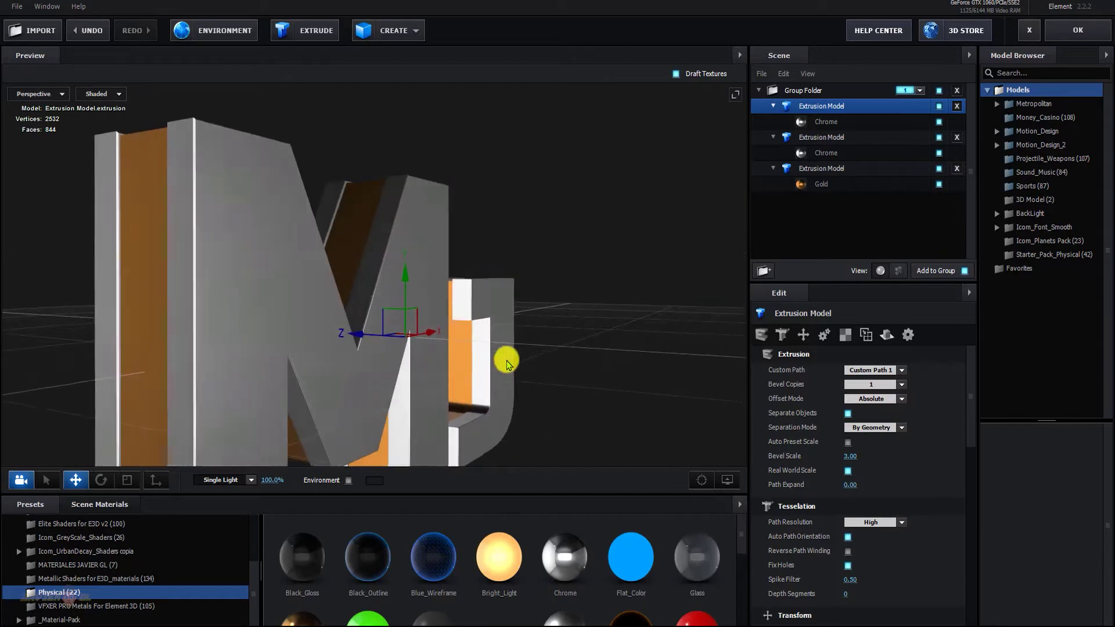
Remove unused scene materials and duplicate the Gold material as Gold (copy)
click(122, 504)
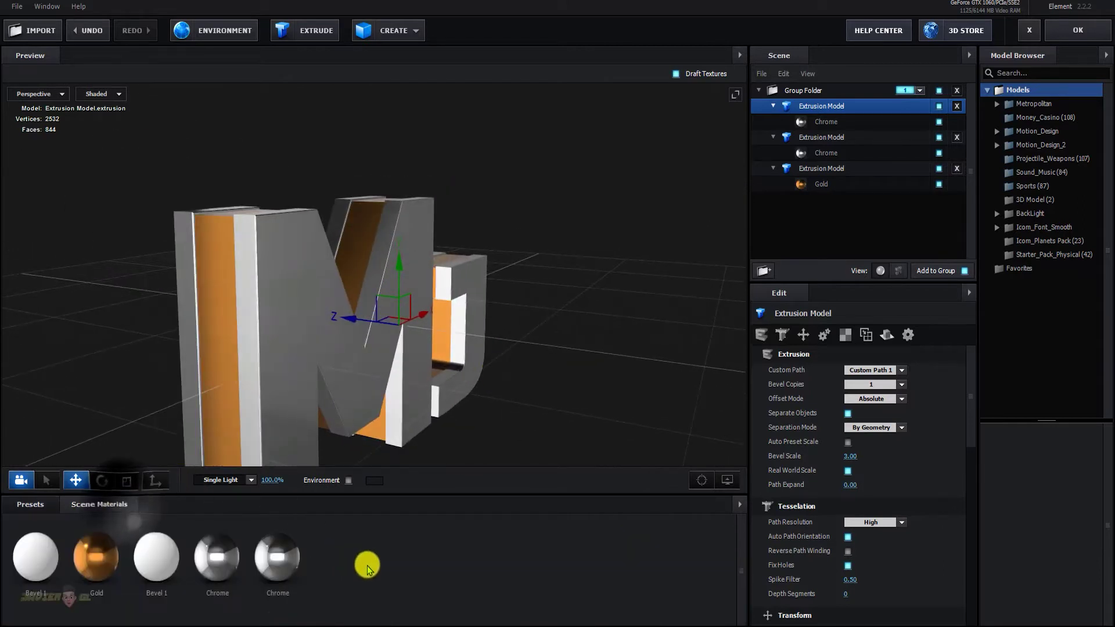
right_click(368, 566)
click(381, 592)
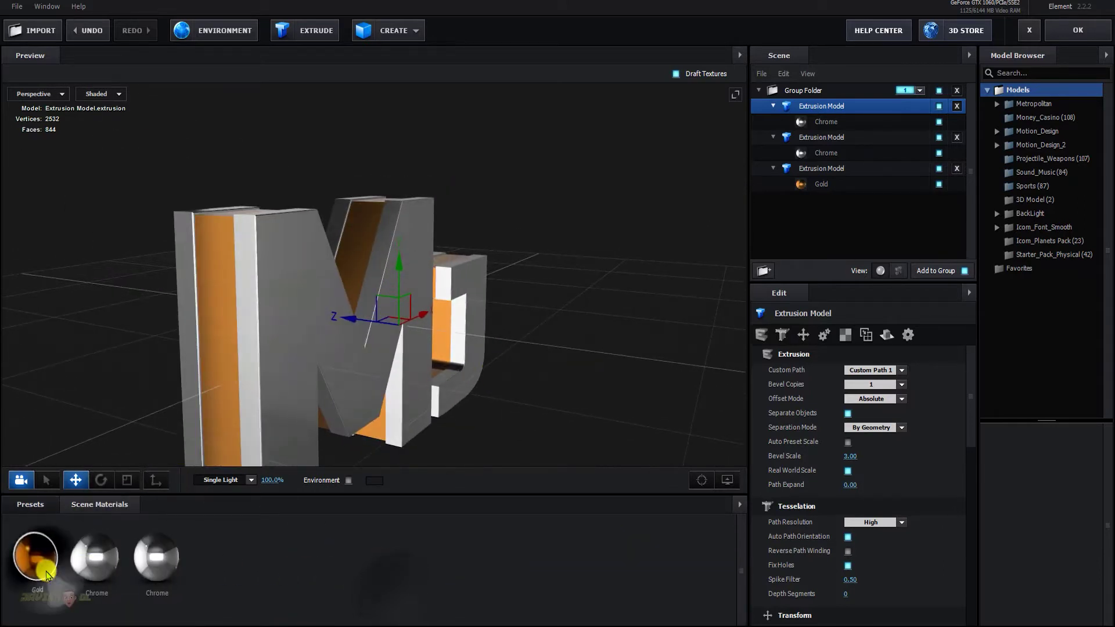
click(36, 558)
right_click(41, 567)
click(69, 475)
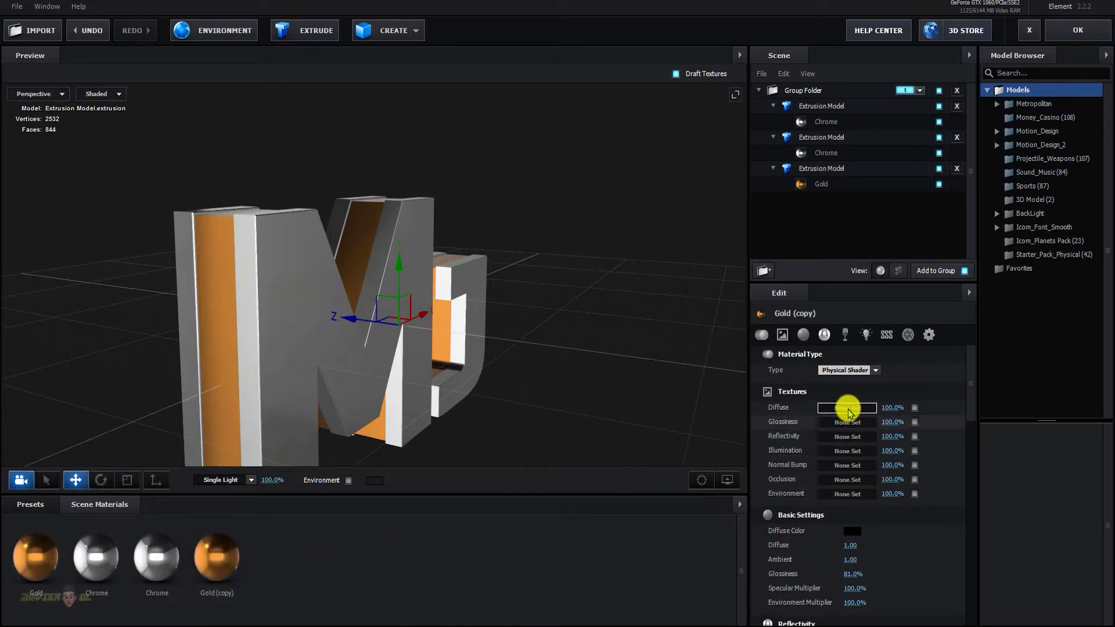
Load the metal bumb image from MATERIALES TEXTURAS VIDEO as Gold (copy)'s Normal Bump texture
click(848, 465)
click(875, 395)
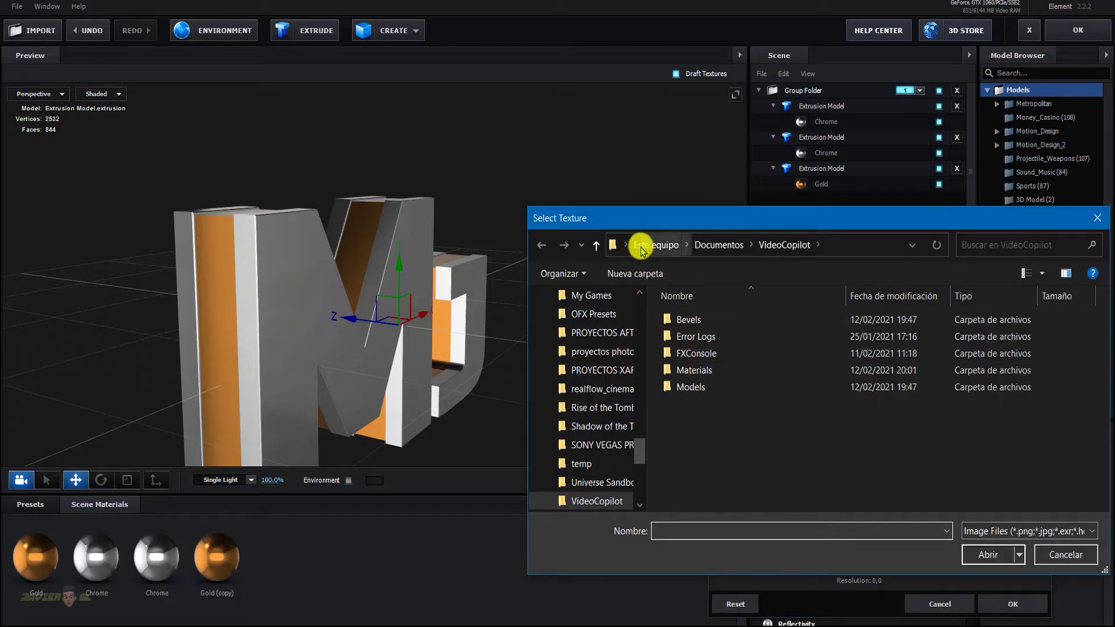
click(641, 247)
double_click(699, 367)
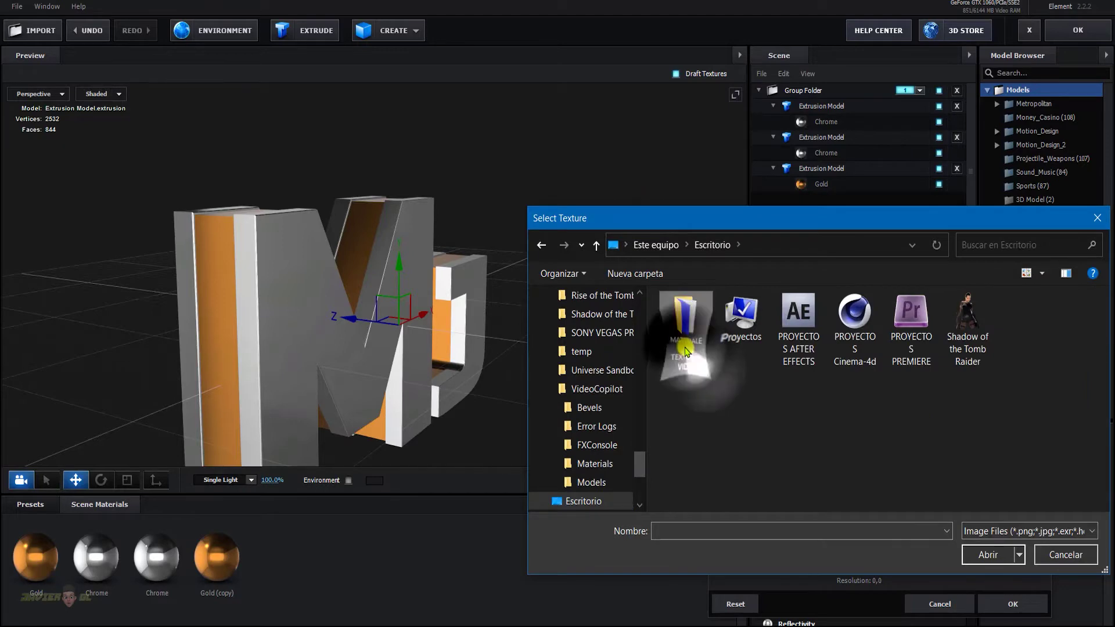
double_click(685, 351)
scroll(742, 407, down, 10)
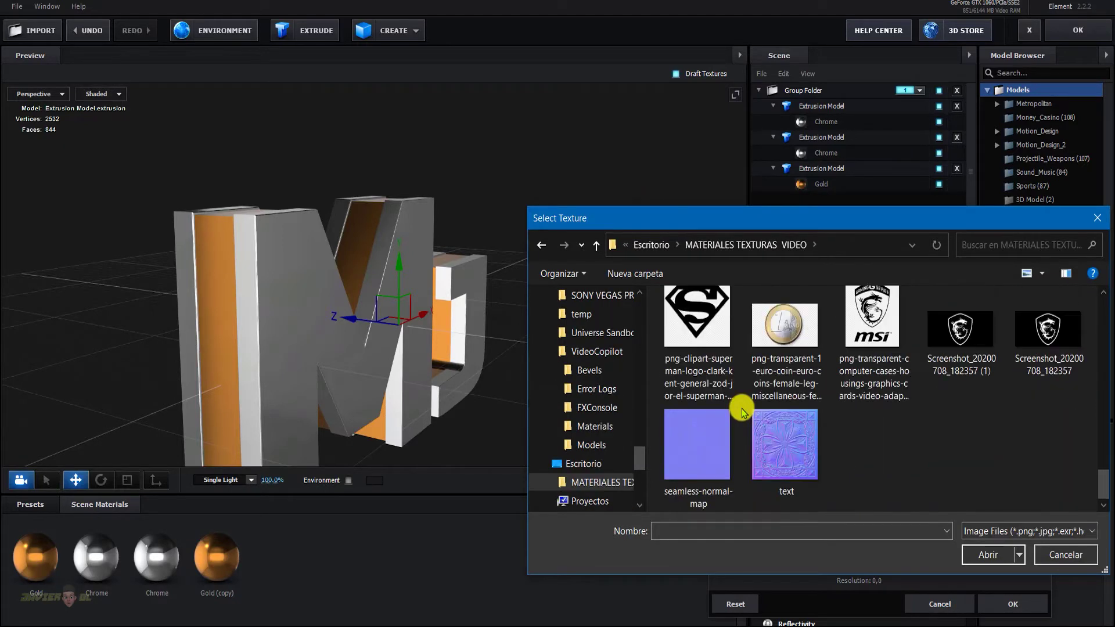
scroll(742, 410, up, 1)
scroll(742, 407, up, 2)
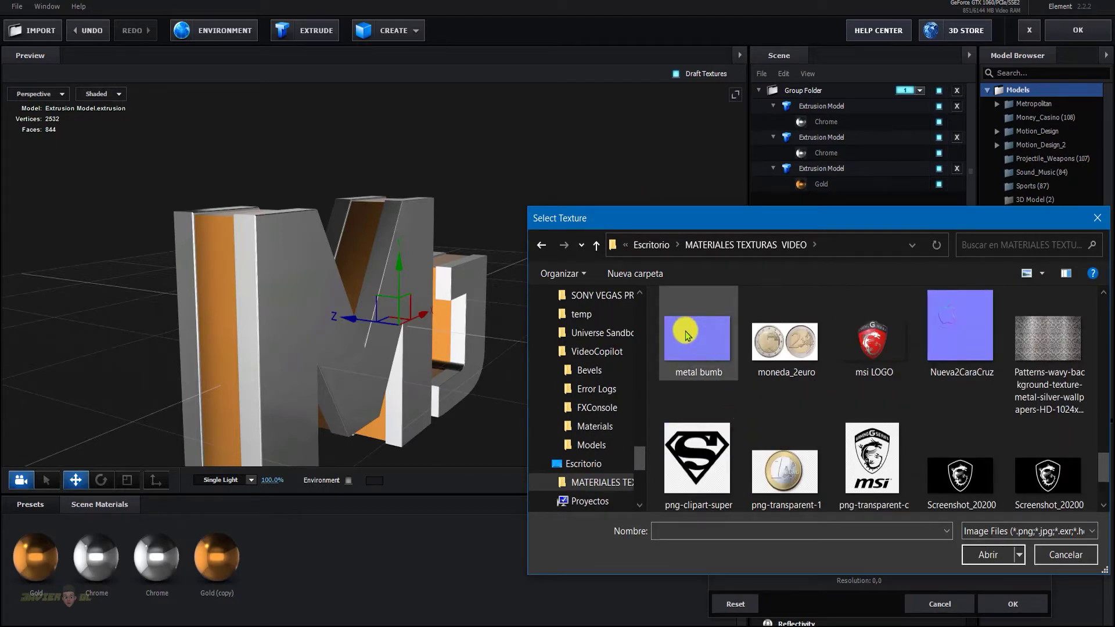
click(689, 349)
click(985, 552)
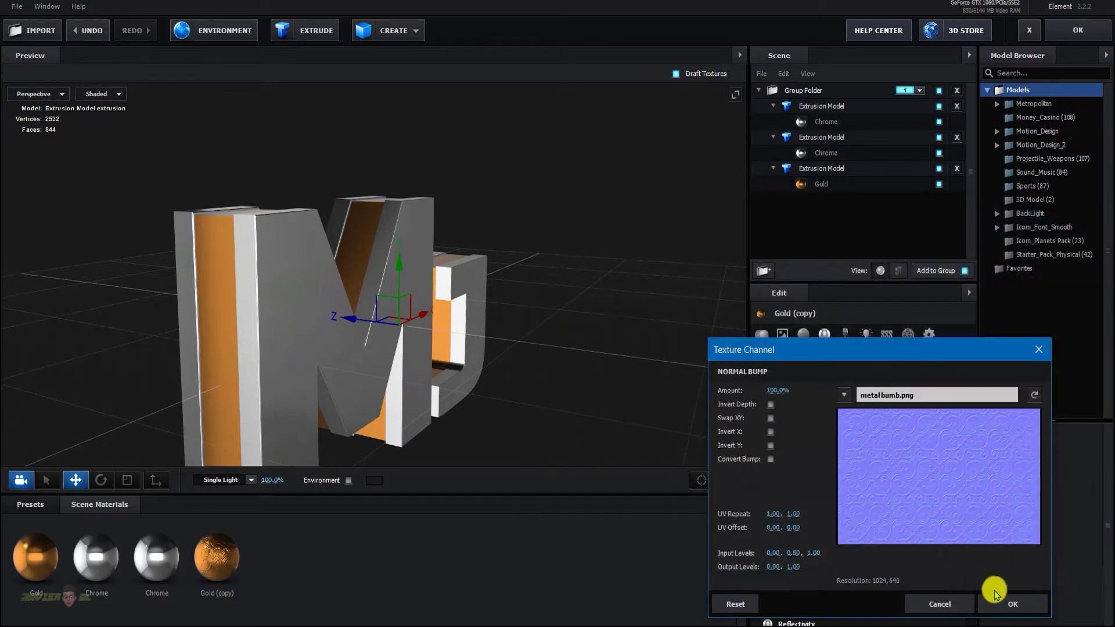
click(1006, 604)
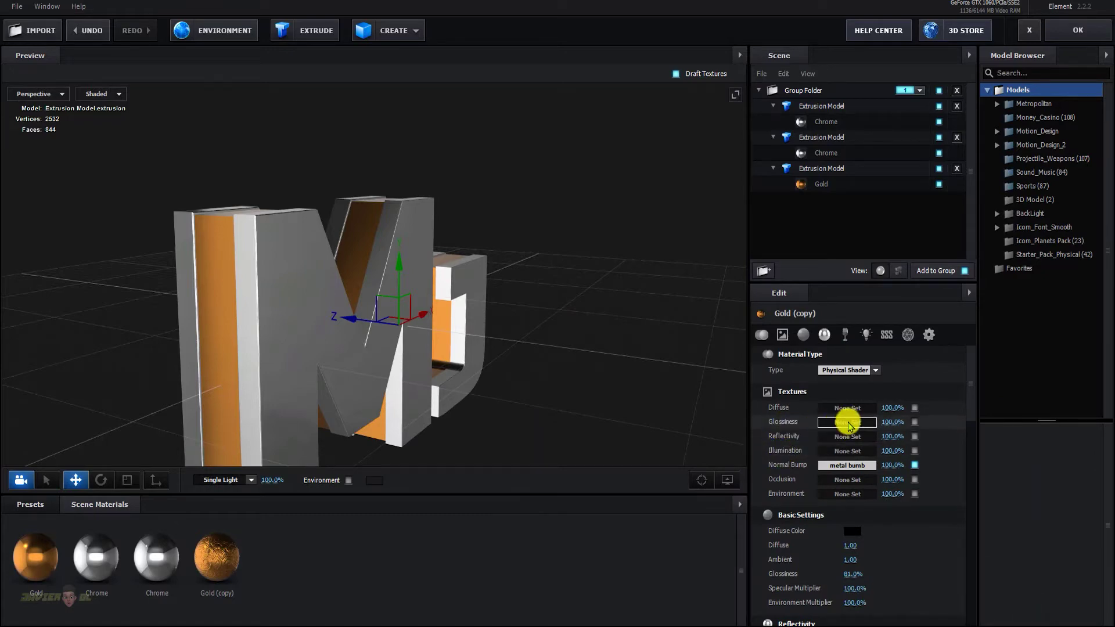
Load the metal bumb image into Gold (copy)'s Glossiness texture slot
click(847, 423)
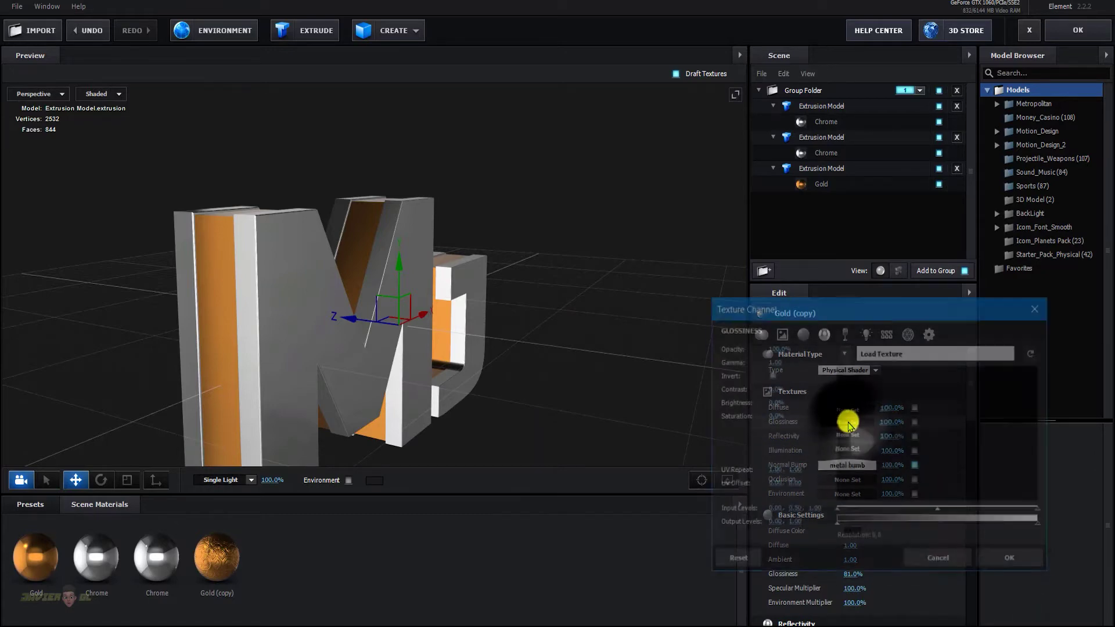
click(870, 356)
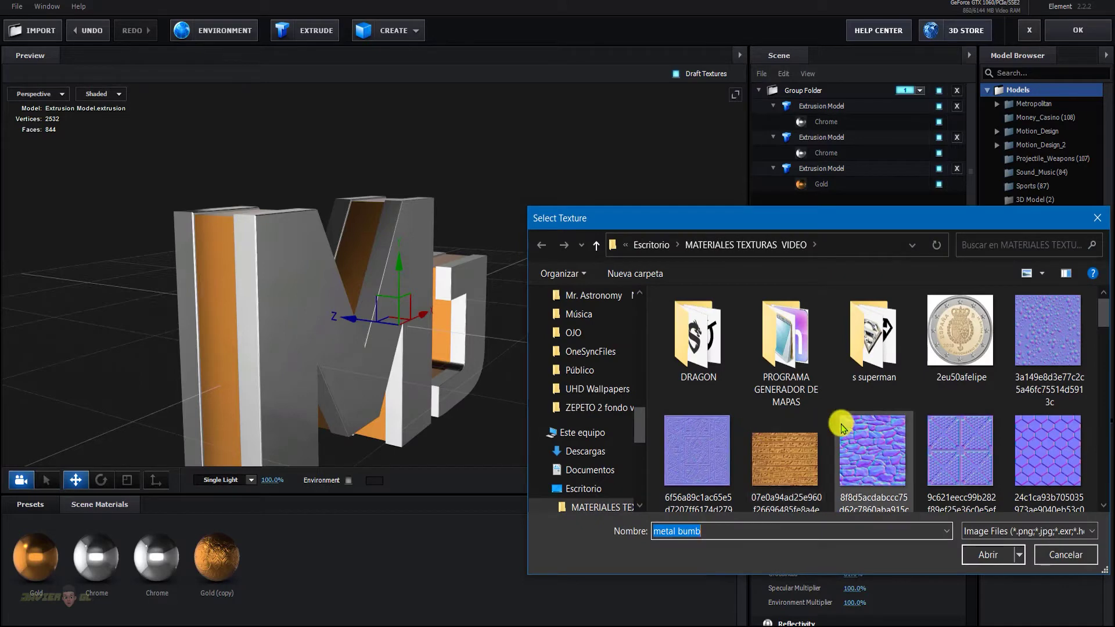
scroll(843, 429, down, 3)
scroll(843, 429, down, 3)
scroll(843, 429, down, 3)
scroll(843, 428, down, 3)
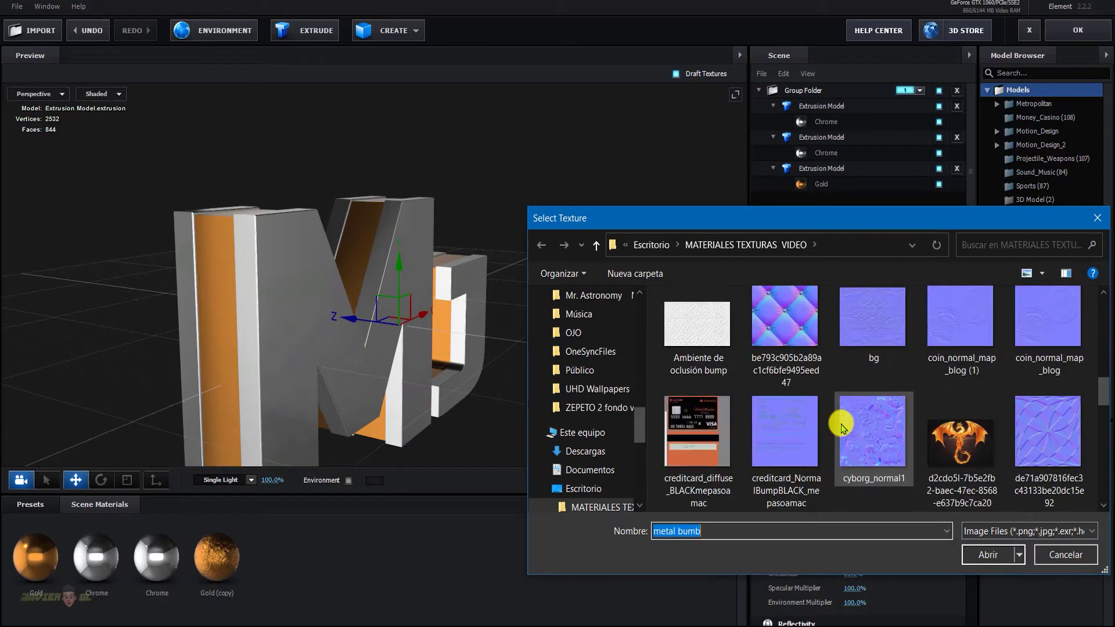
scroll(843, 428, down, 3)
scroll(843, 429, up, 1)
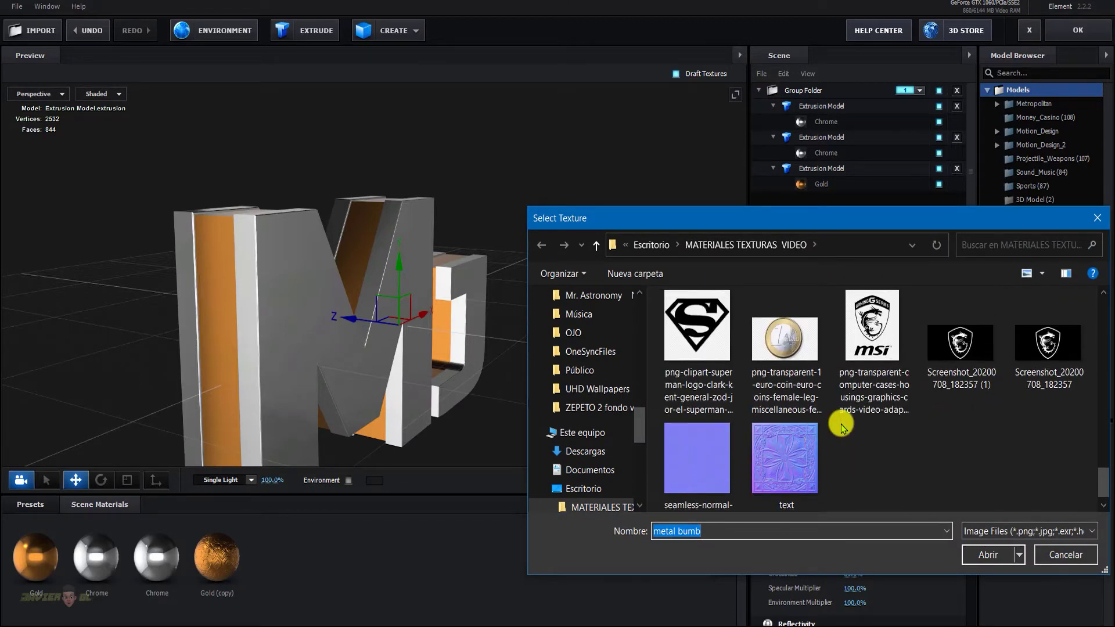
scroll(842, 428, up, 2)
click(707, 452)
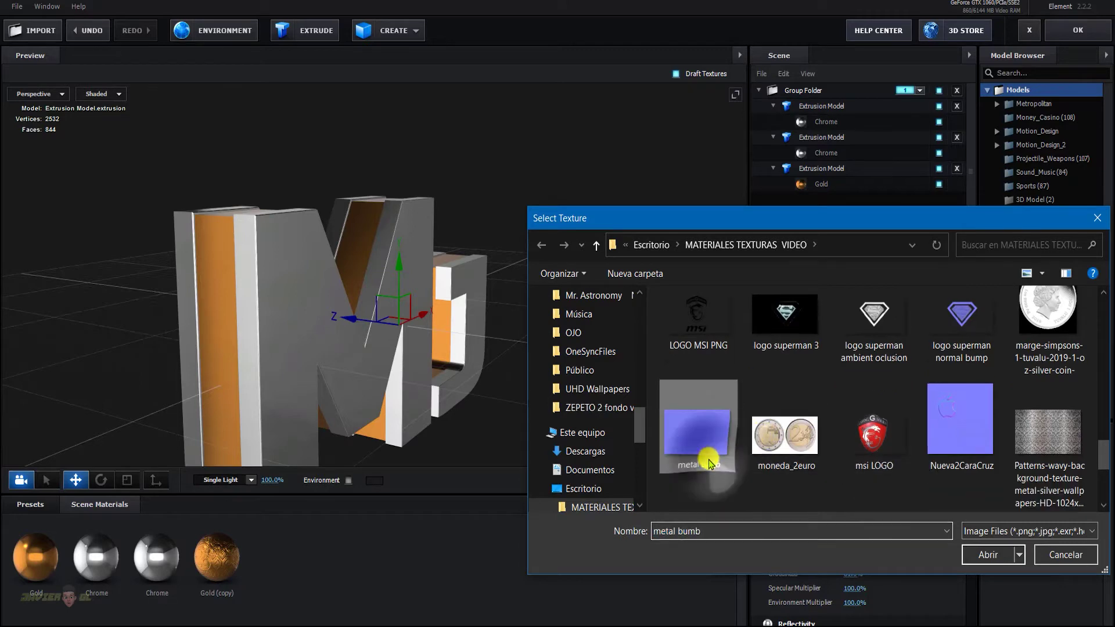
click(980, 556)
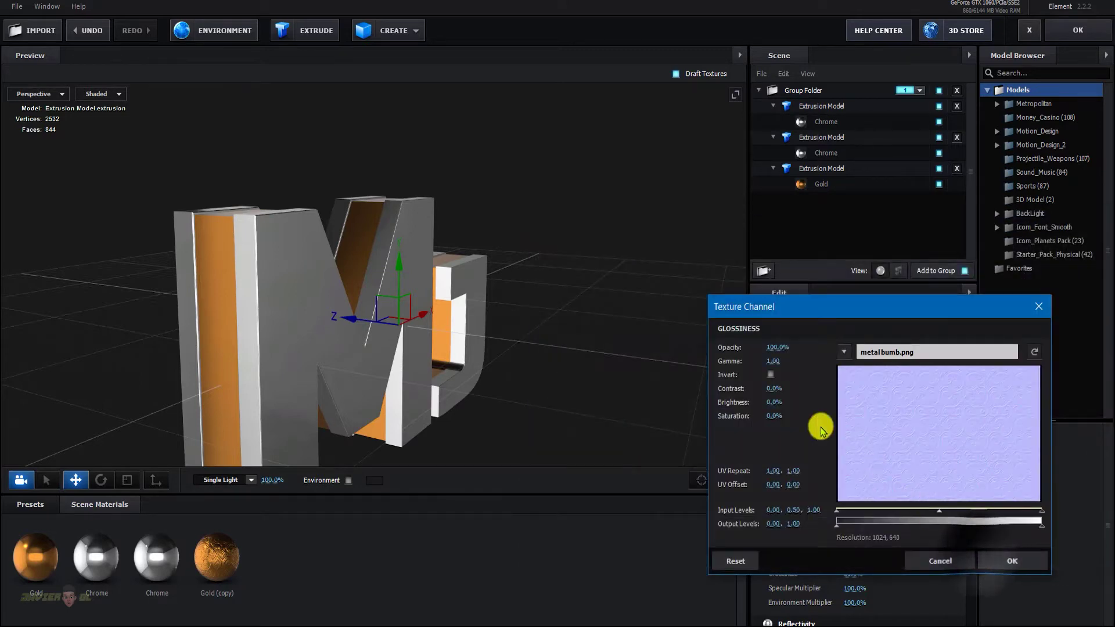
Set the glossiness map brightness to 10% and midtone input level to 0.53, then apply
click(776, 403)
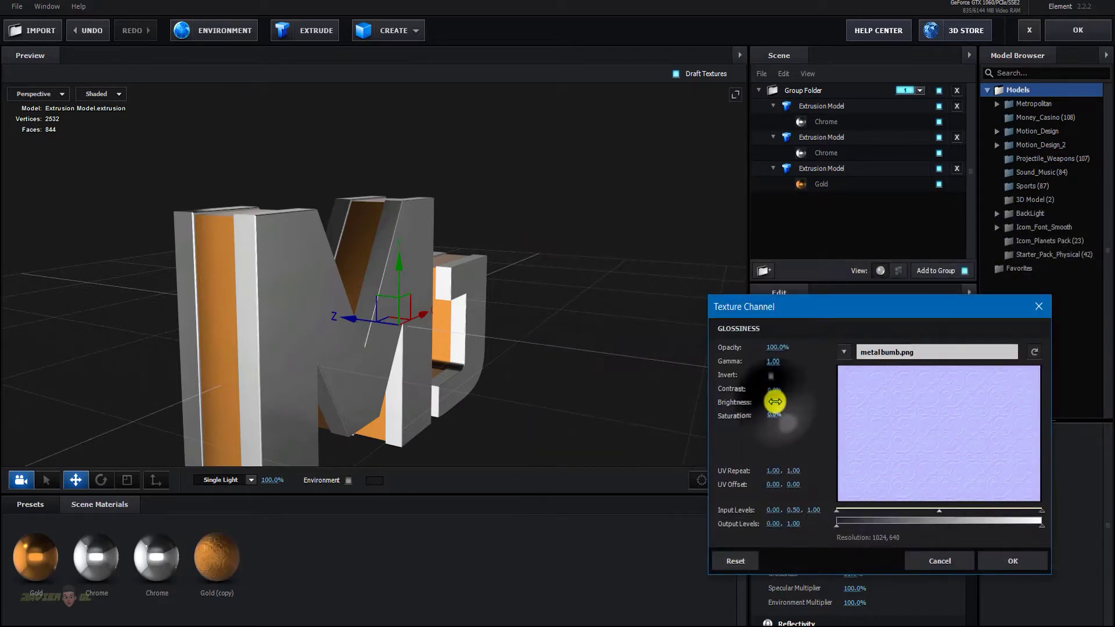
drag(781, 406, 785, 414)
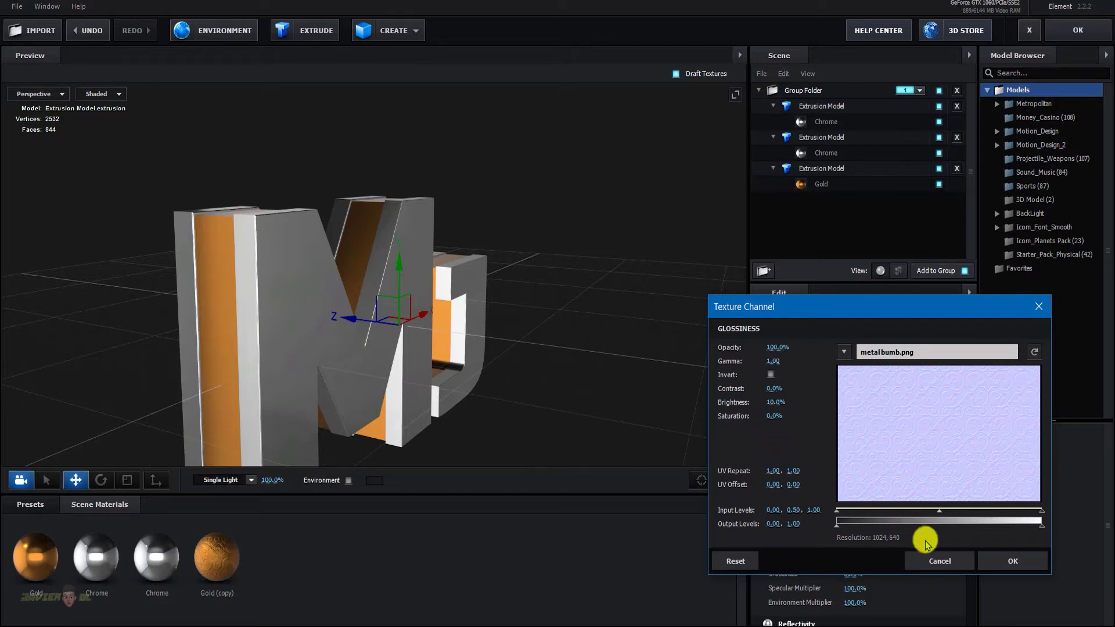
drag(944, 517, 942, 517)
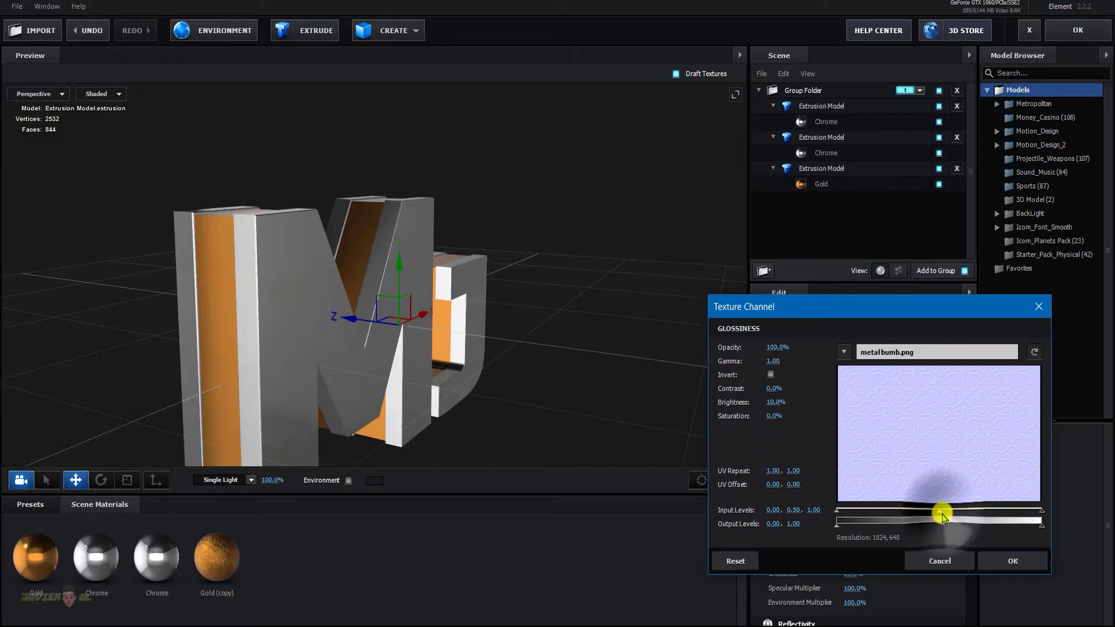
click(996, 562)
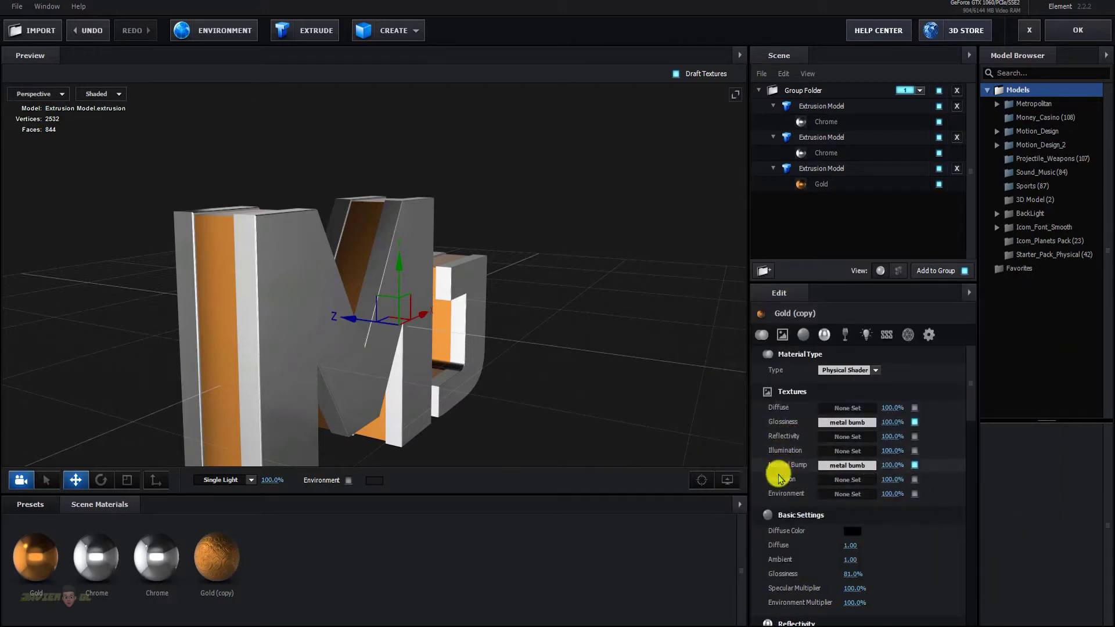
Load Ambiente de oclusión bump as Gold (copy)'s Occlusion map with 11% brightness and midtone 0.52
click(836, 479)
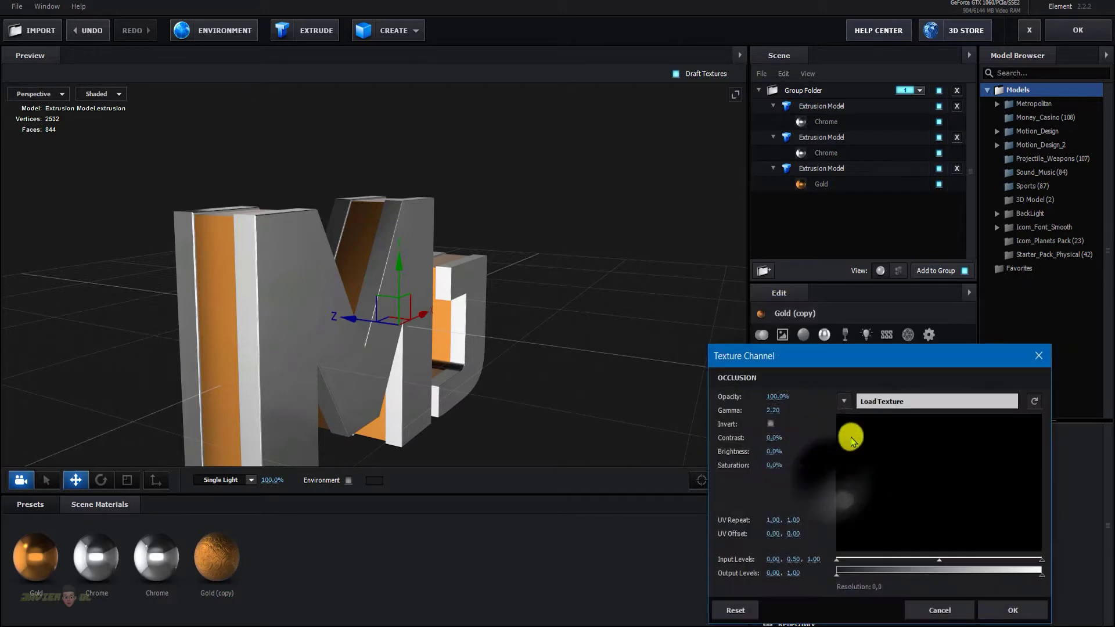
click(883, 401)
scroll(877, 433, down, 10)
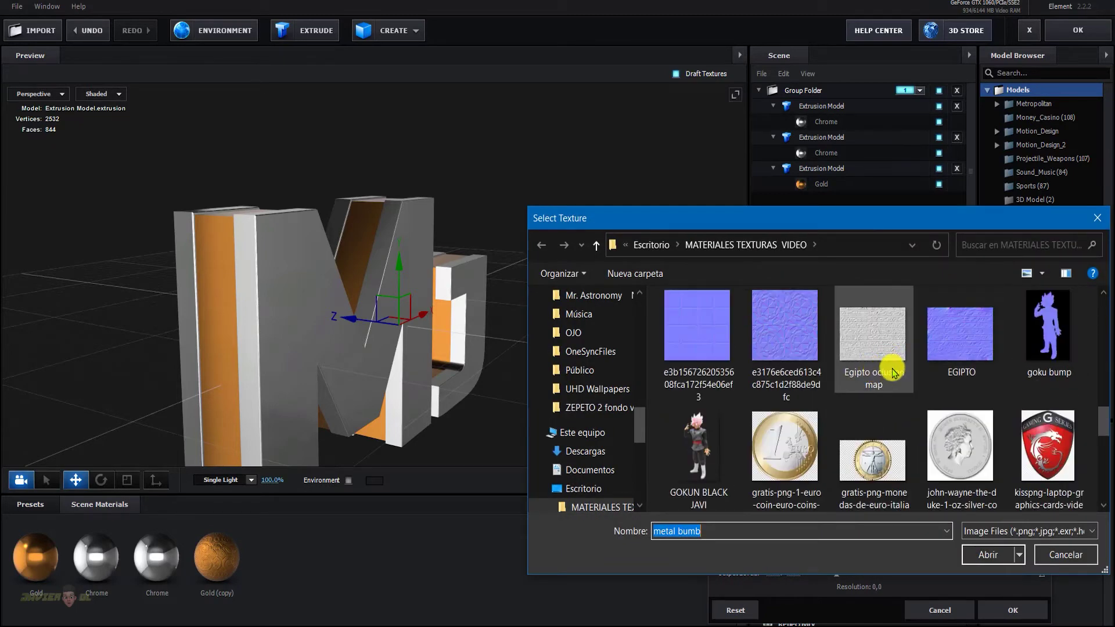
scroll(953, 366, up, 2)
scroll(953, 367, up, 2)
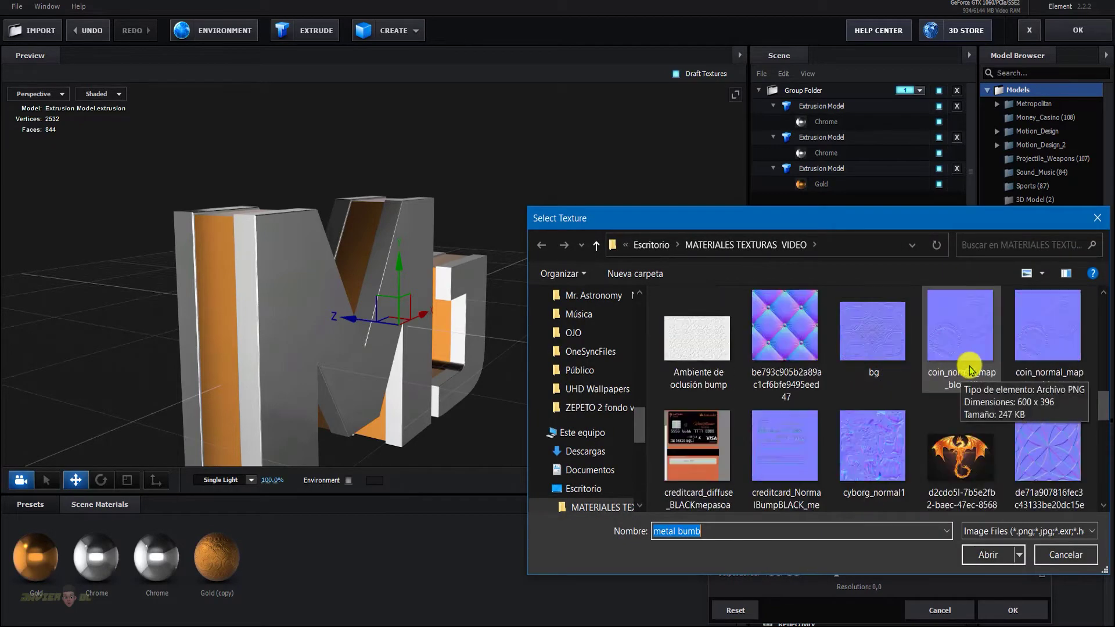
click(703, 352)
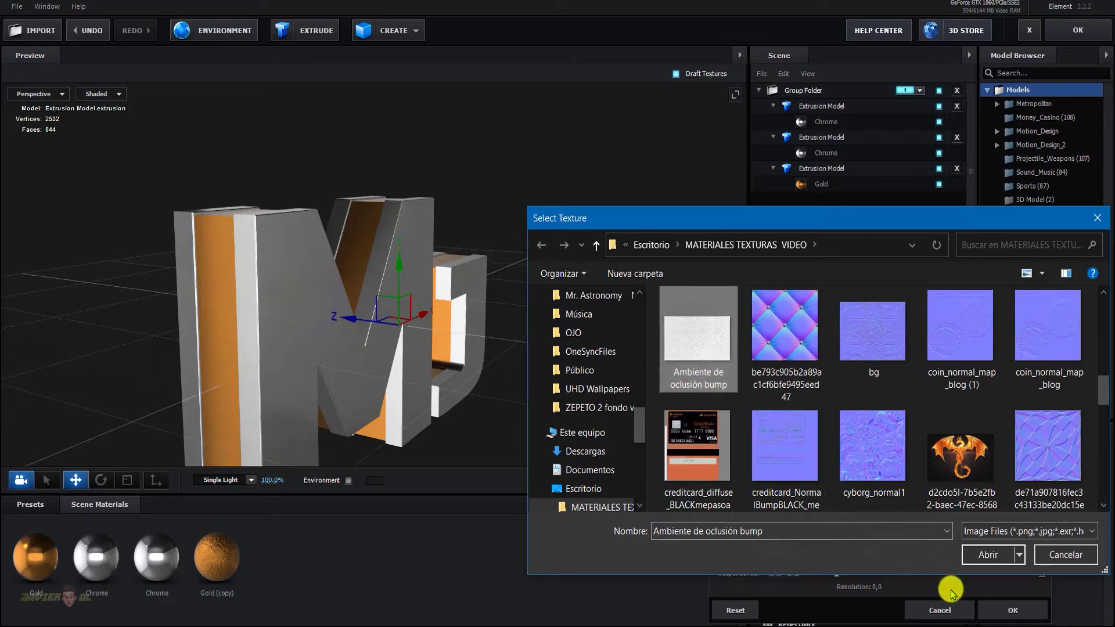
click(983, 556)
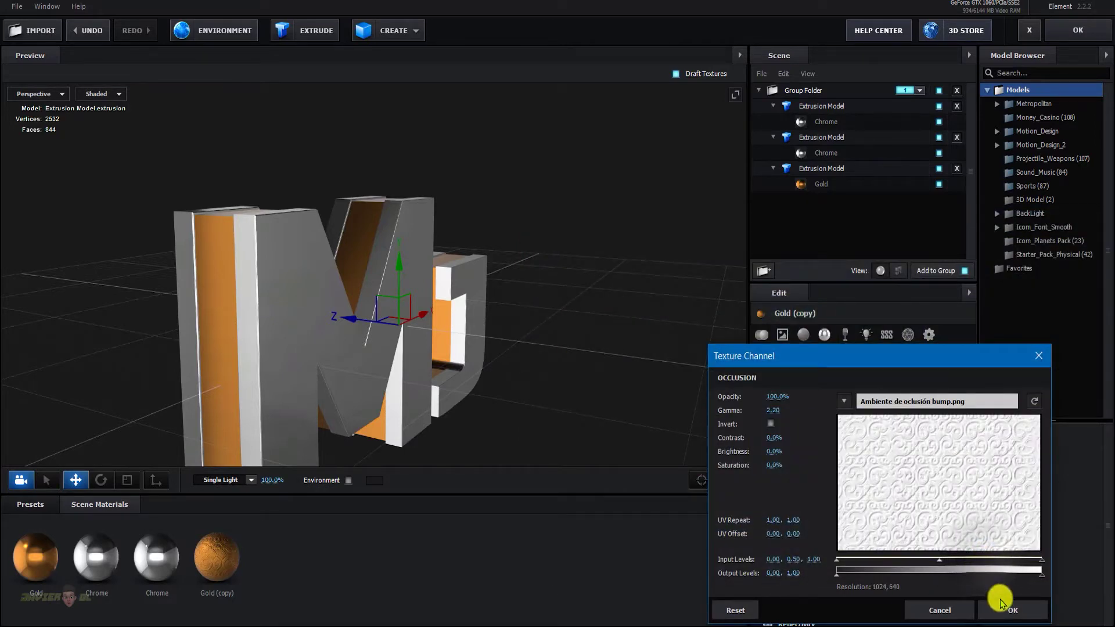
drag(772, 453, 777, 457)
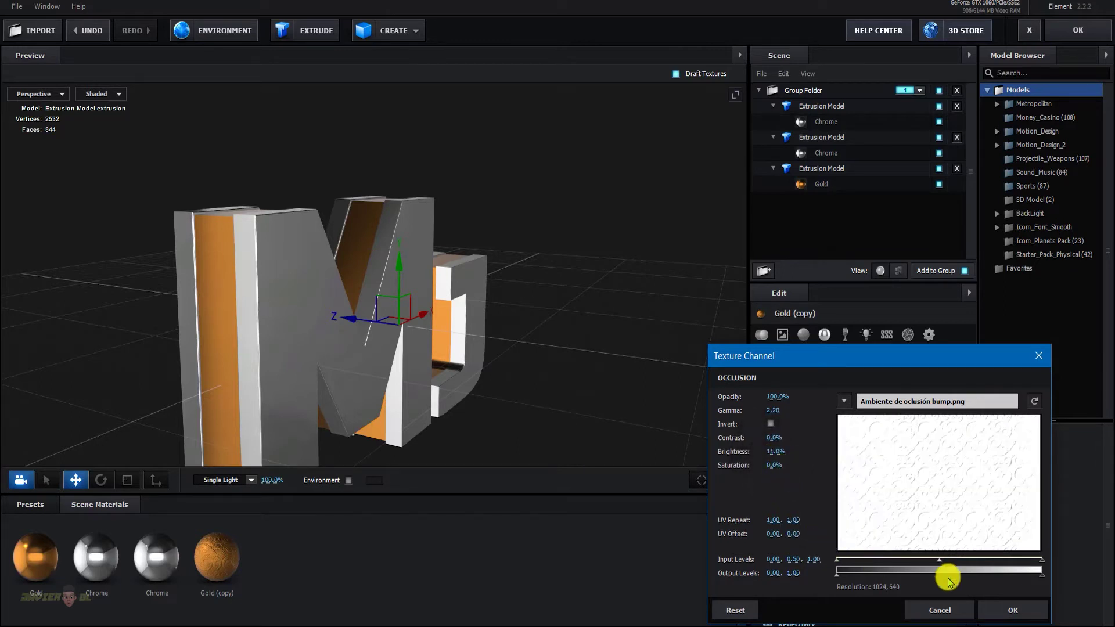
drag(938, 564, 941, 566)
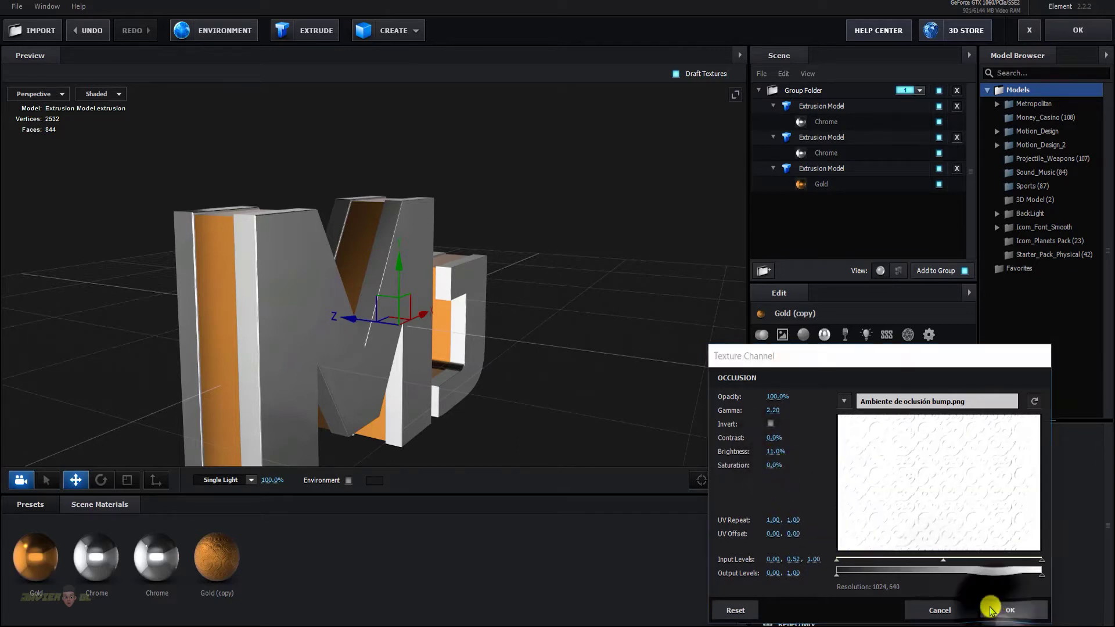
click(995, 604)
mouse_move(540, 399)
mouse_down()
mouse_move(569, 400)
mouse_move(554, 400)
mouse_up()
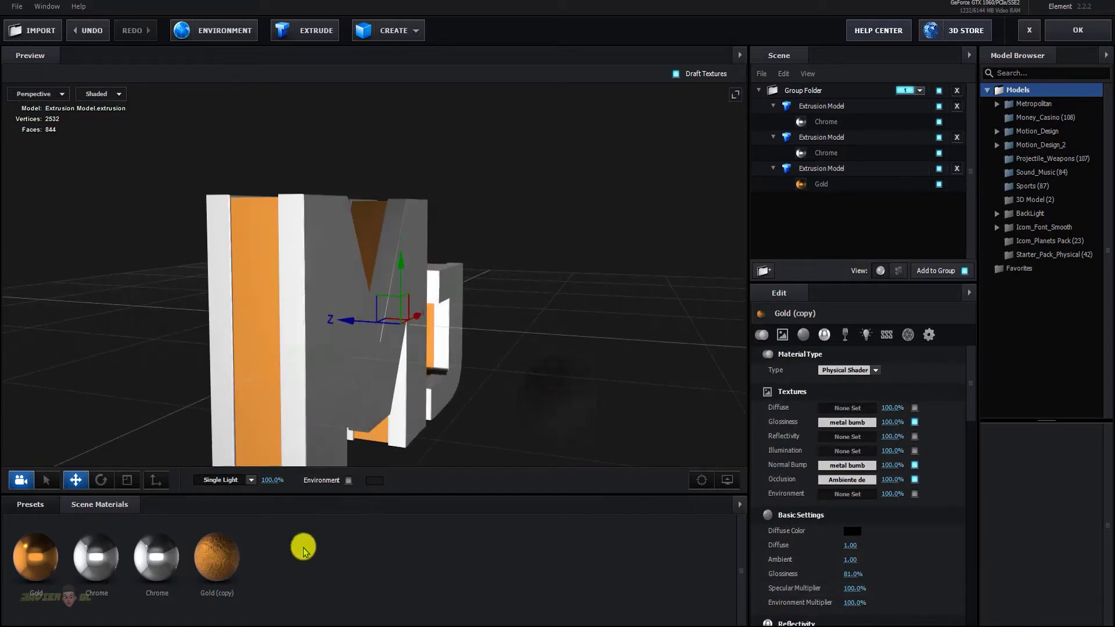
Enable Use Diffuse Color in the Gold (copy) material's Illumination settings
scroll(889, 480, down, 5)
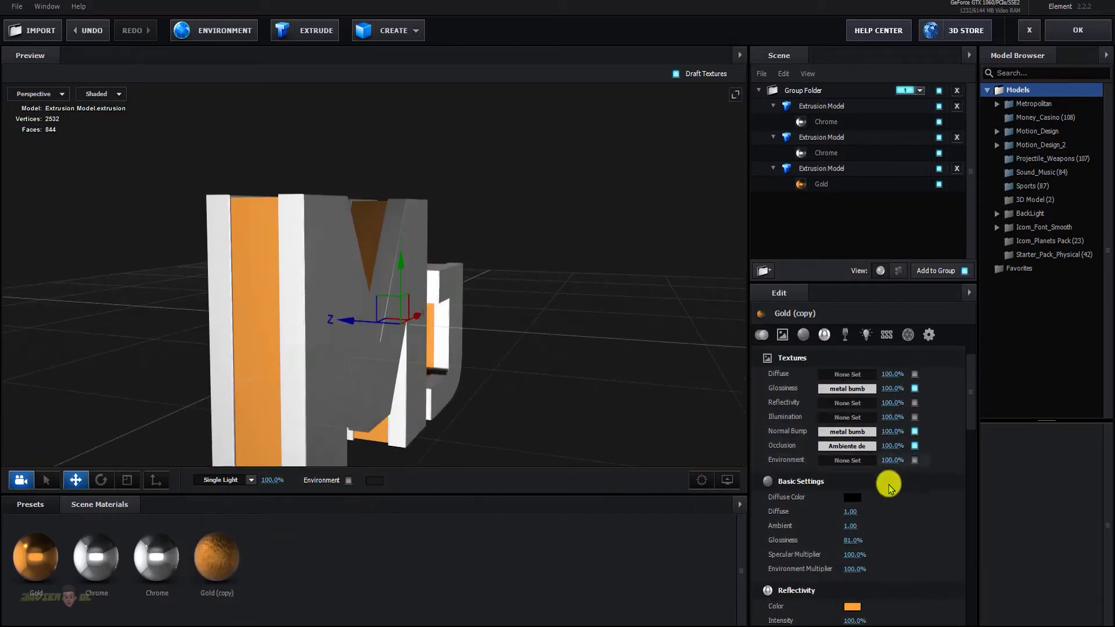
scroll(857, 500, down, 4)
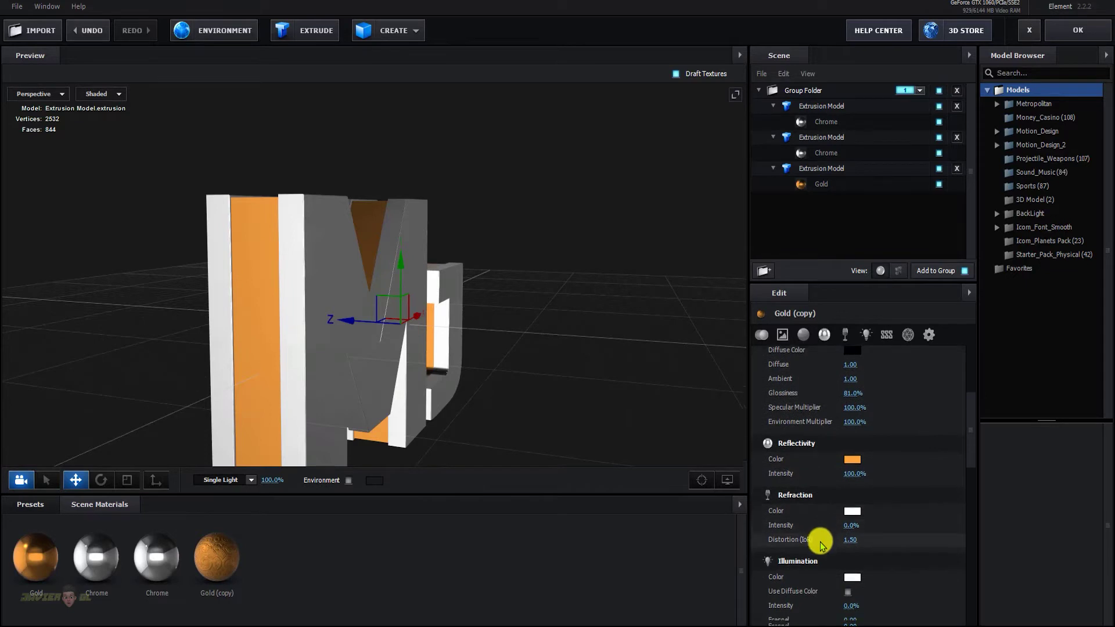
click(849, 554)
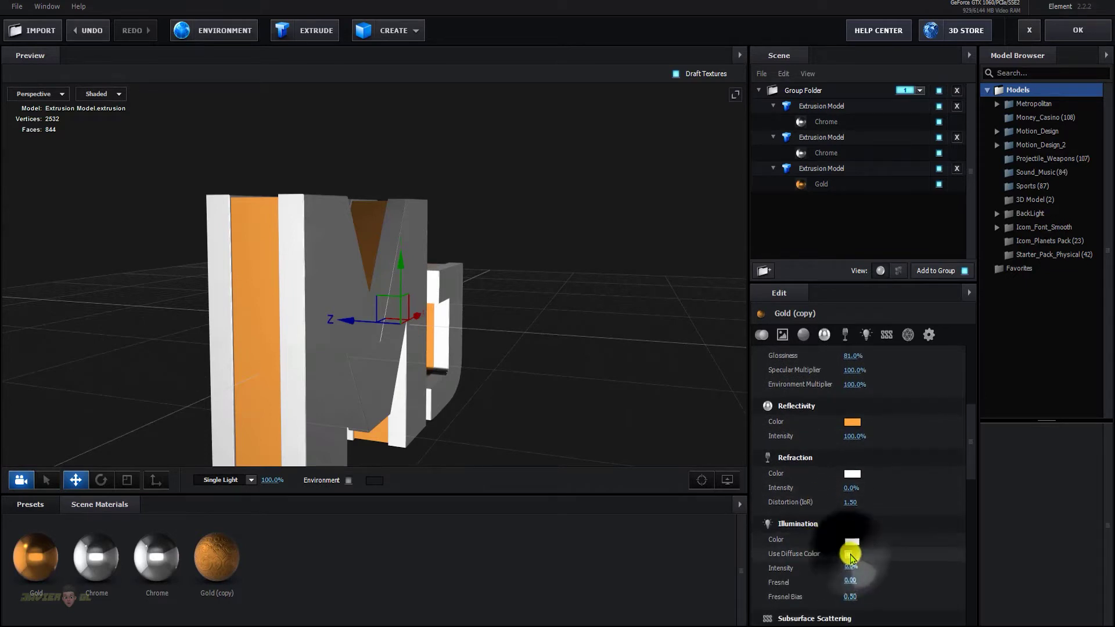
Apply Gold (copy) to the middle extrusion, giving the MJ letters an embossed swirl pattern
scroll(866, 502, down, 5)
scroll(867, 504, down, 2)
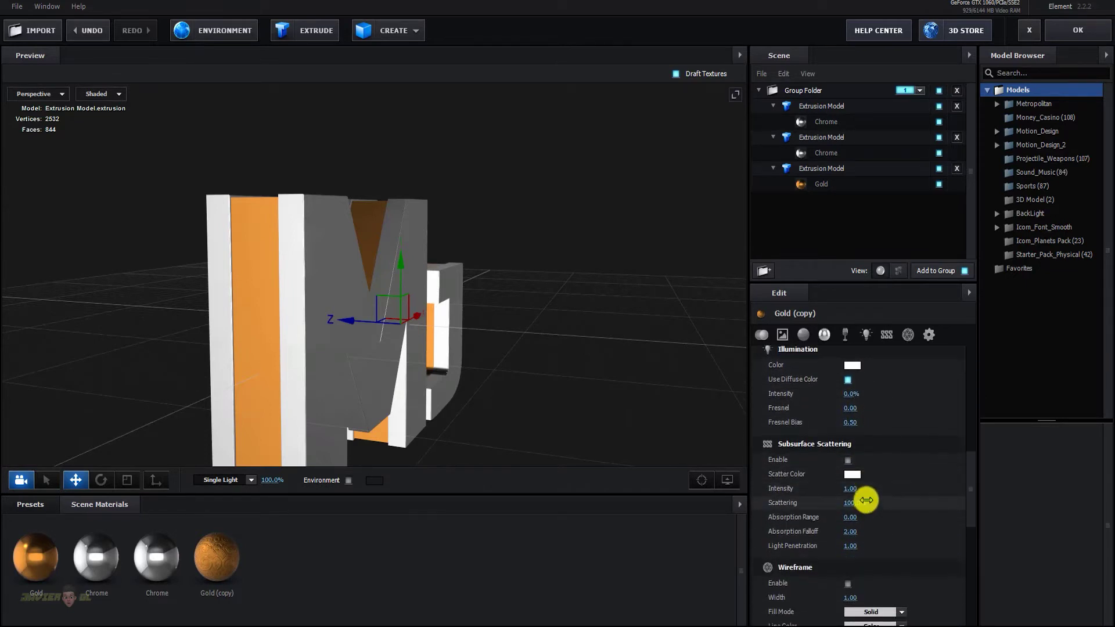
scroll(877, 503, down, 2)
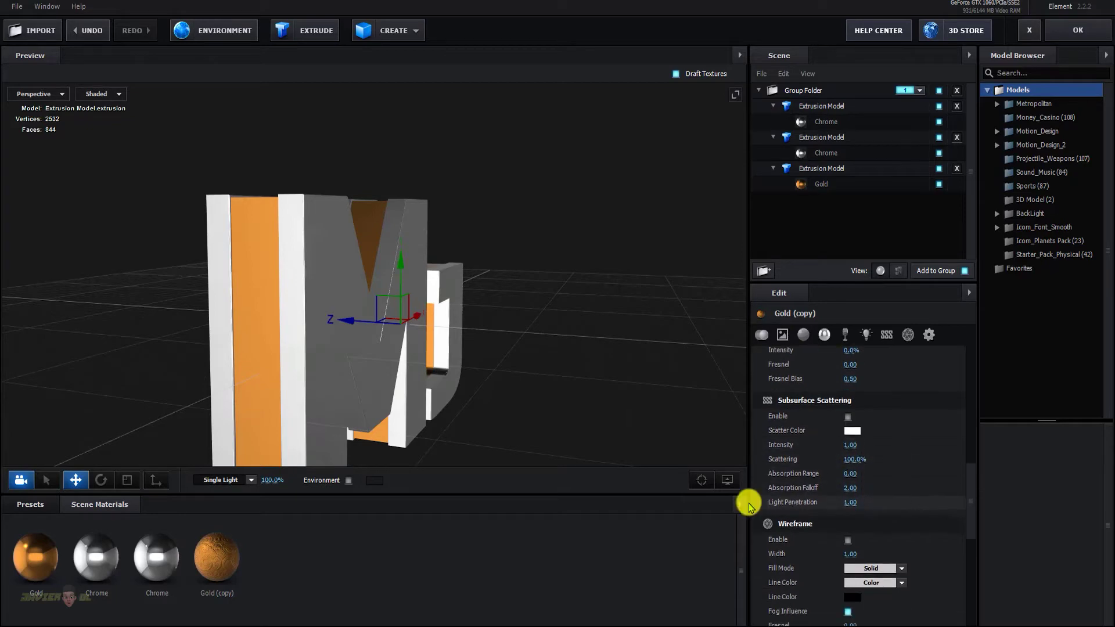
drag(216, 552, 249, 378)
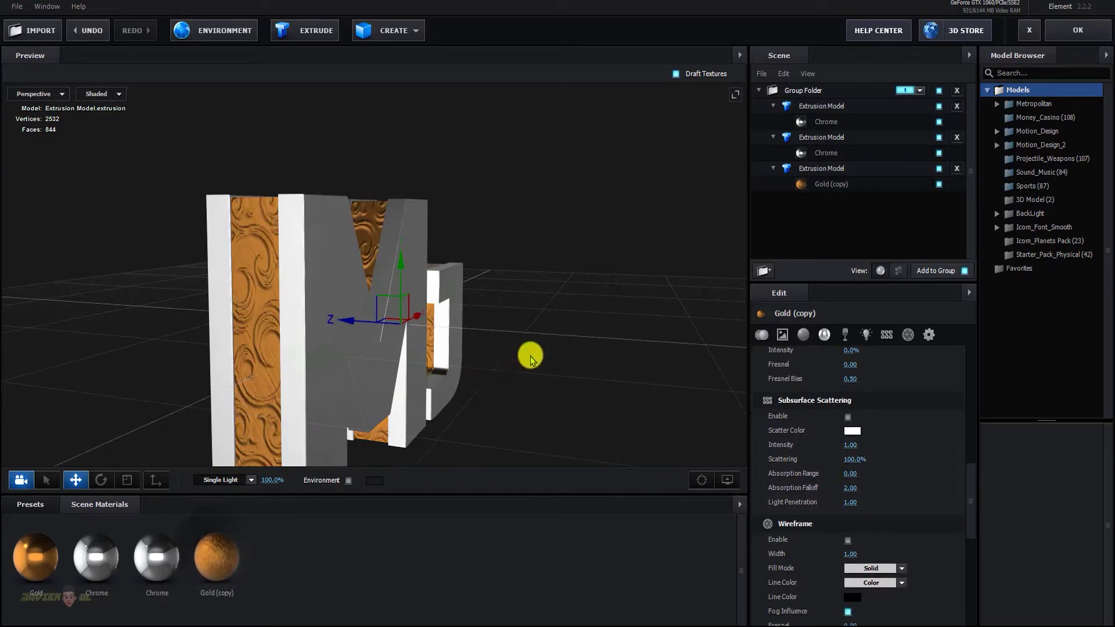
mouse_move(531, 356)
mouse_down()
mouse_move(542, 384)
mouse_move(571, 343)
mouse_move(560, 368)
mouse_move(584, 349)
mouse_up()
Set the Gold (copy) extrusion's UV Mapping UV Repeat to 2.00 × 2.00
click(849, 385)
text(10)
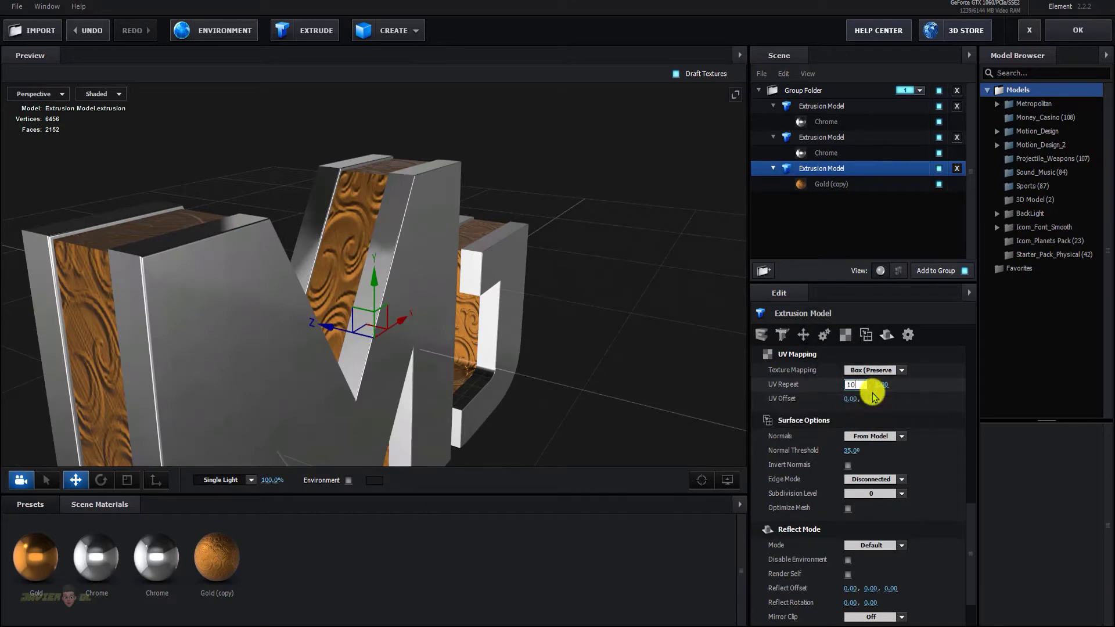
key(Return)
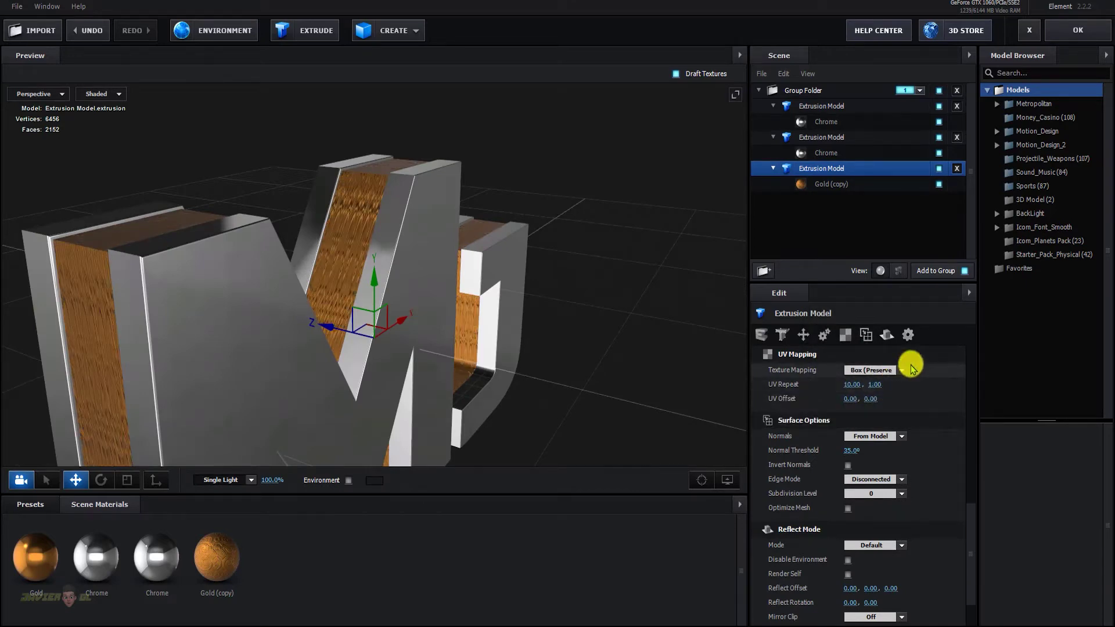
click(854, 384)
text(2)
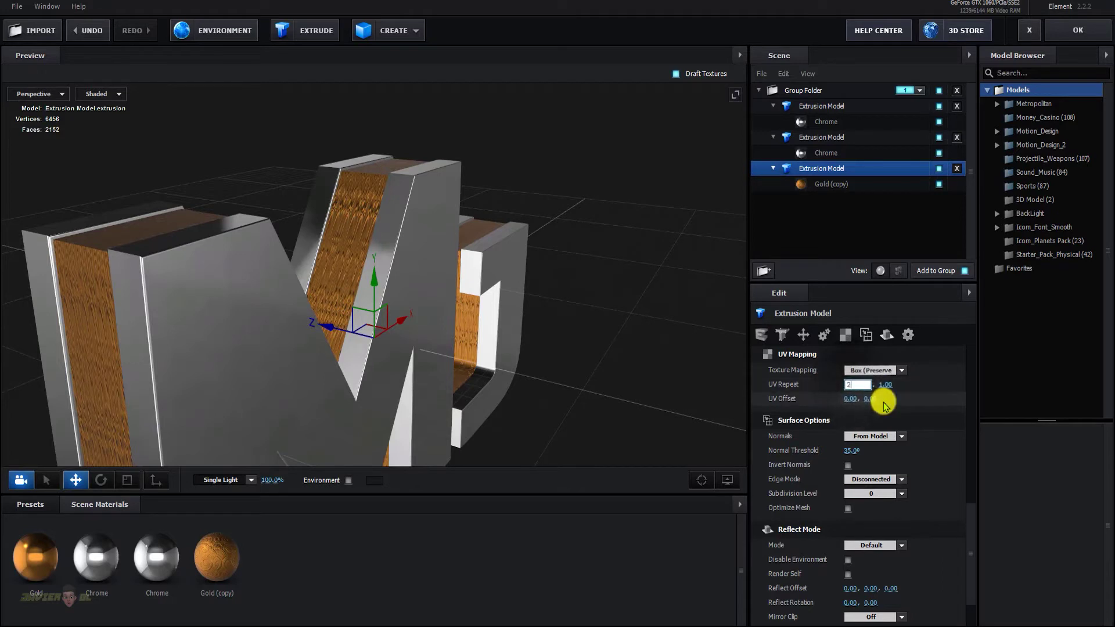
key(Return)
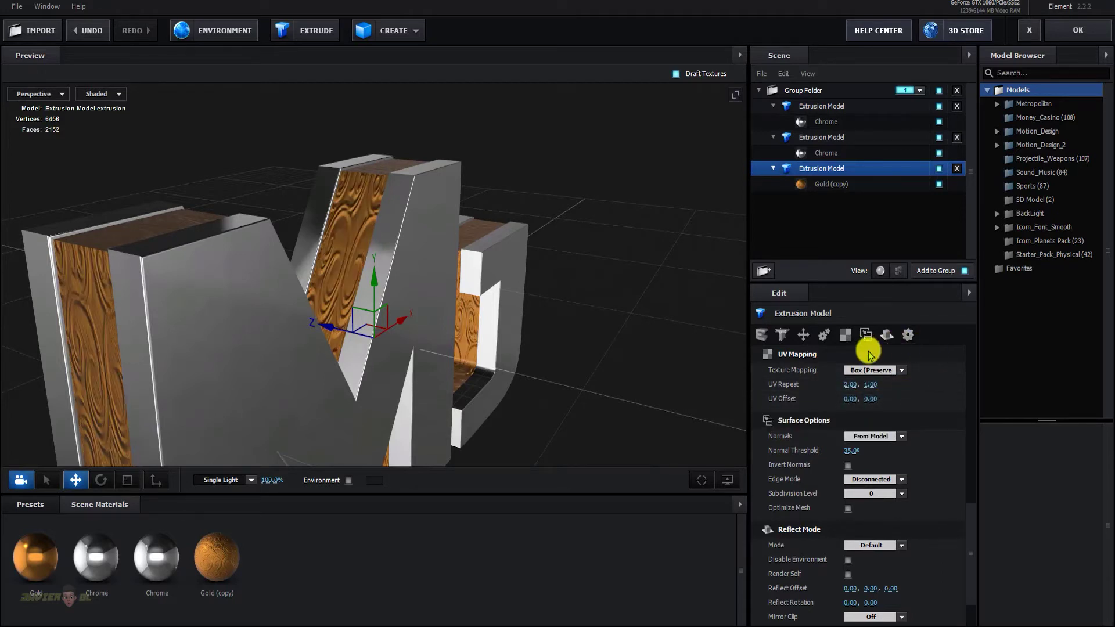
click(870, 385)
text(2)
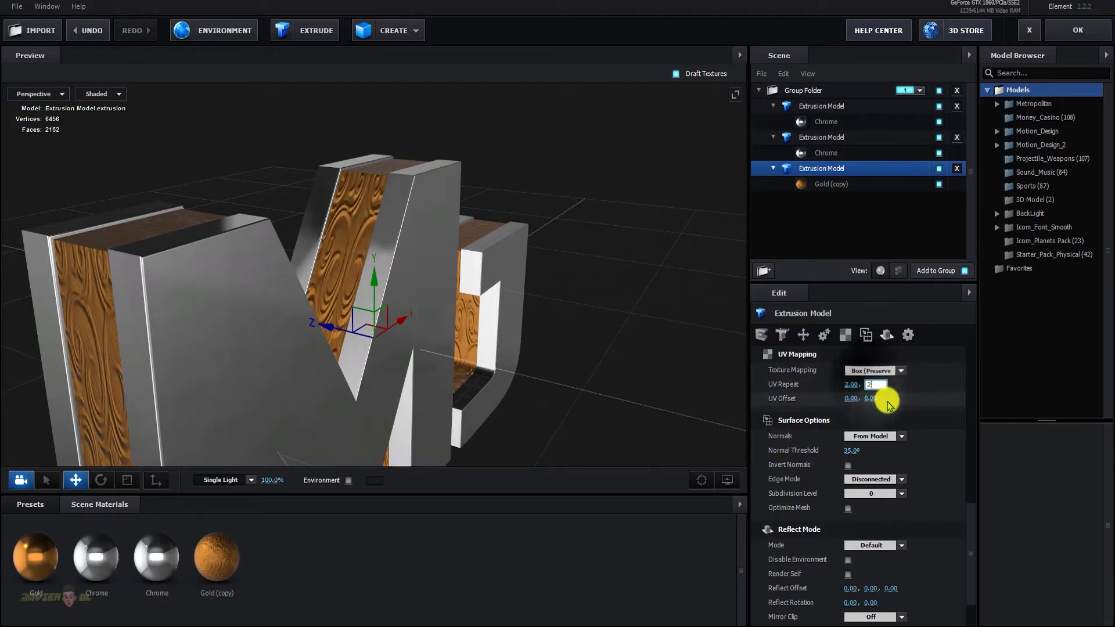
key(Return)
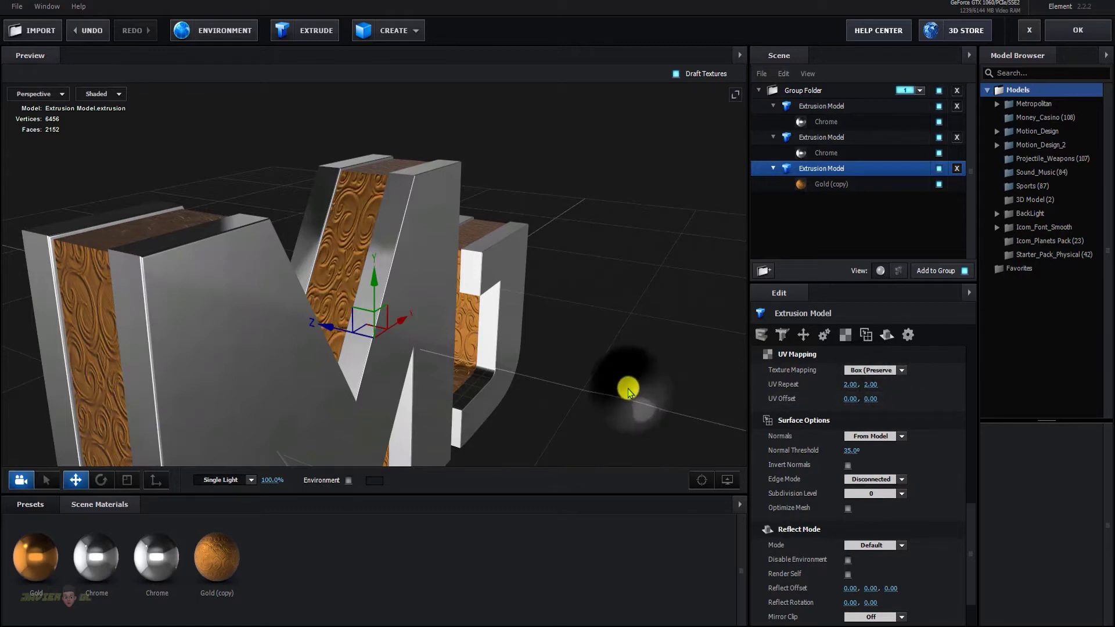
drag(628, 391, 602, 368)
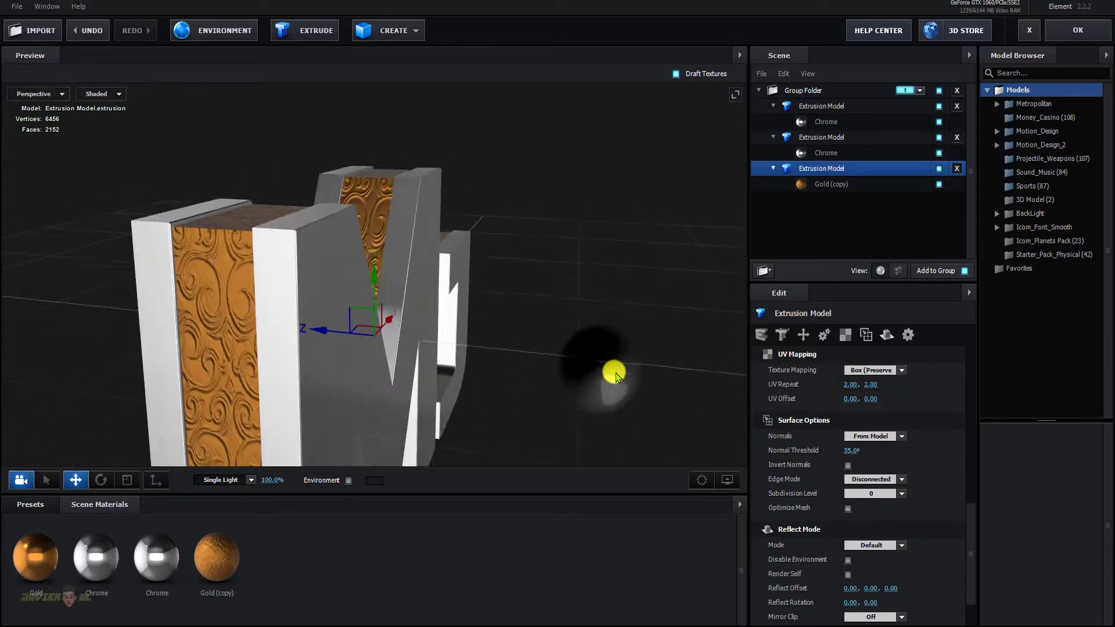
Replace Chrome with the Gold material on both outer extrusion models of the MJ text
scroll(604, 371, up, 5)
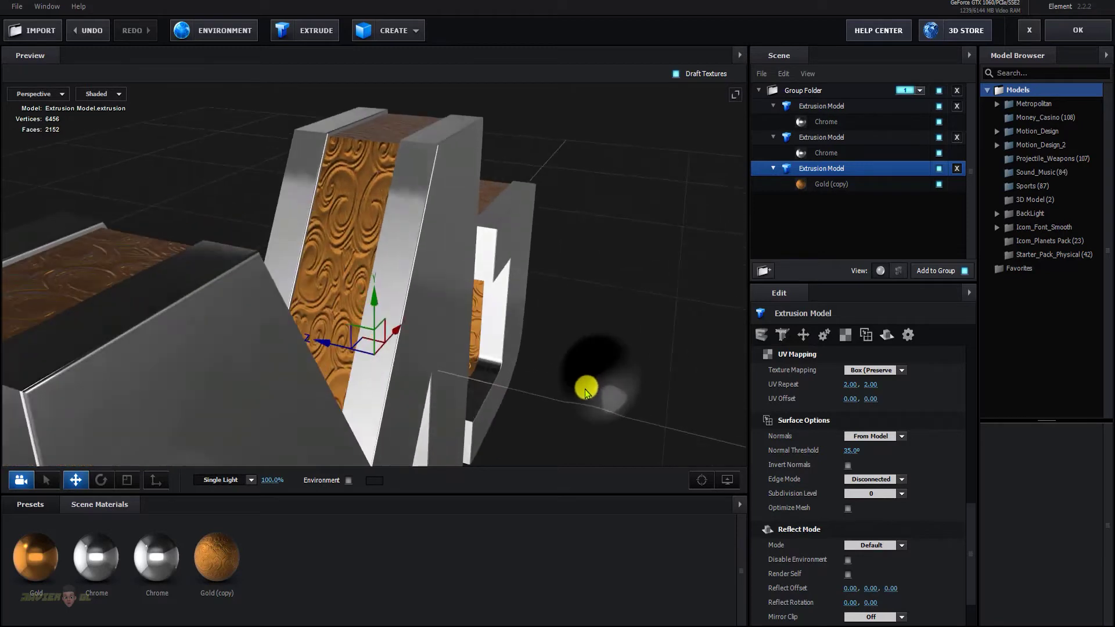
drag(604, 377, 560, 394)
scroll(401, 442, down, 5)
drag(41, 570, 568, 421)
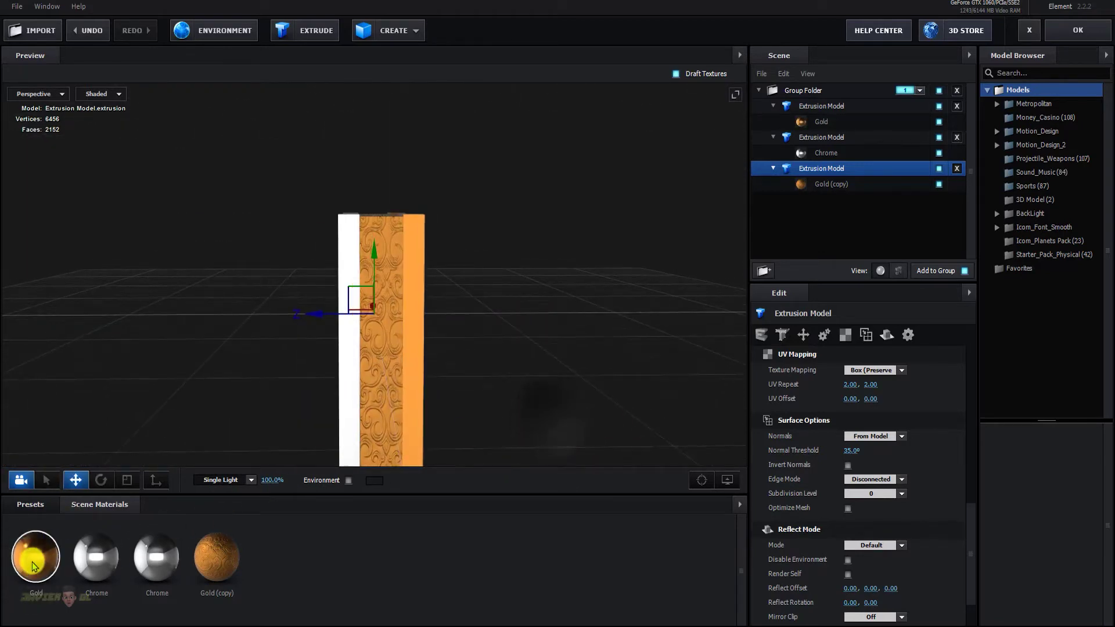
drag(36, 557, 348, 385)
mouse_move(563, 378)
mouse_down()
mouse_move(374, 411)
mouse_move(391, 372)
mouse_up()
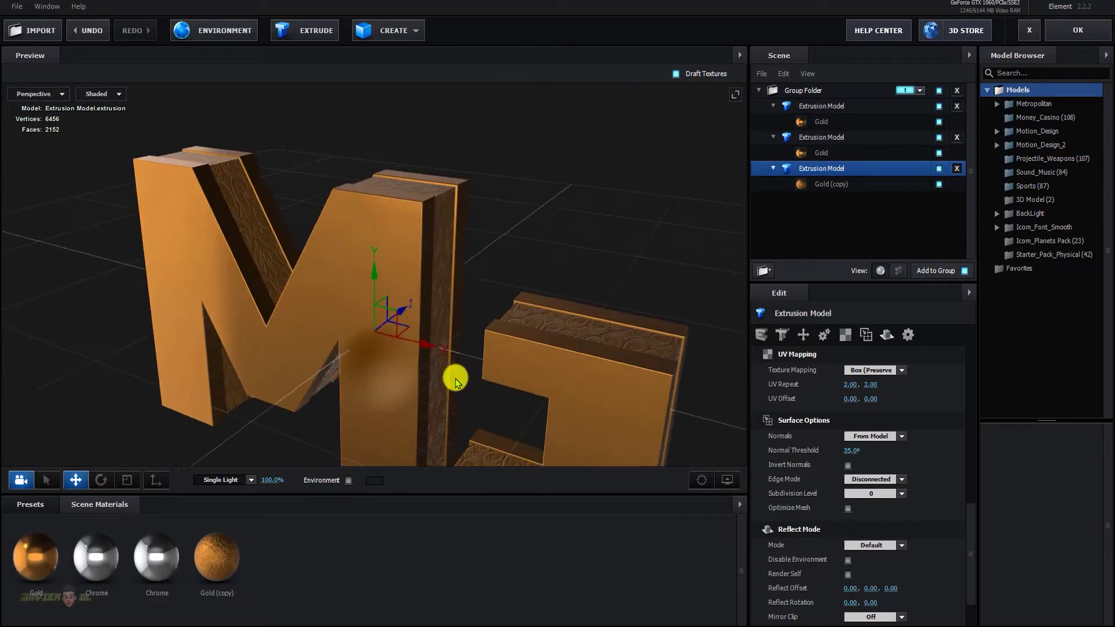
drag(391, 371, 659, 300)
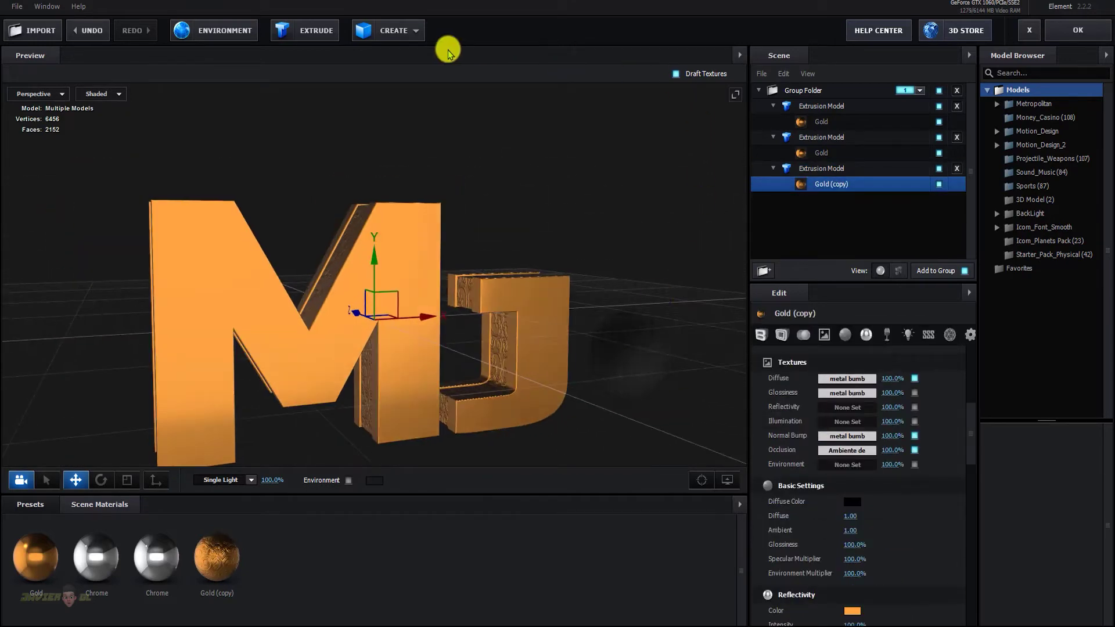
Add a Plane sized 50 × 50, make it 2-sided, and set its X orientation to -90°
click(405, 34)
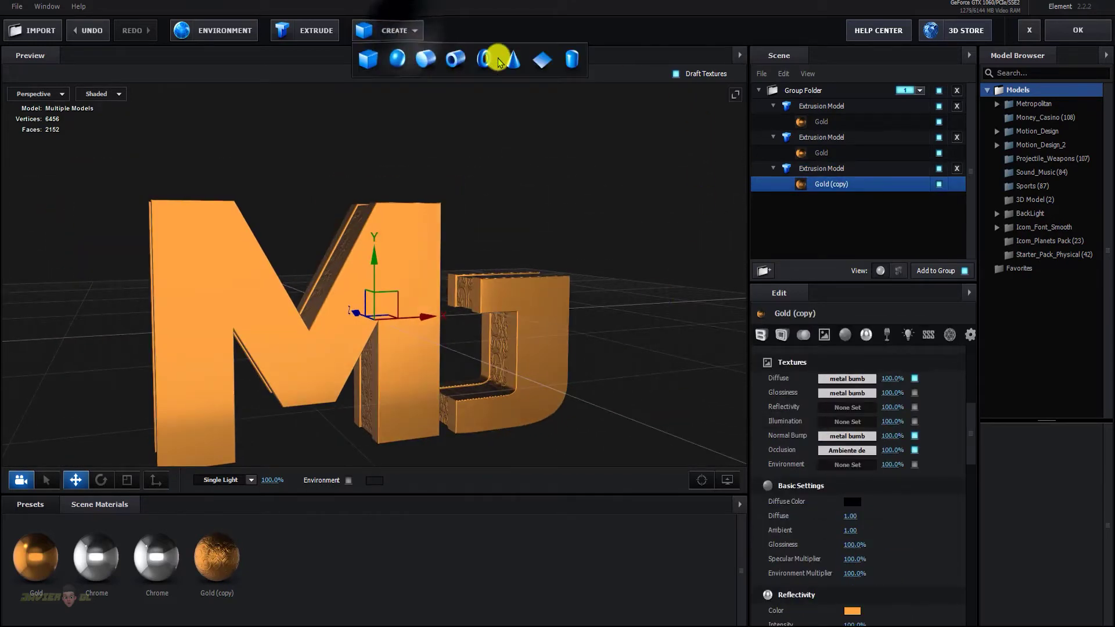
click(542, 60)
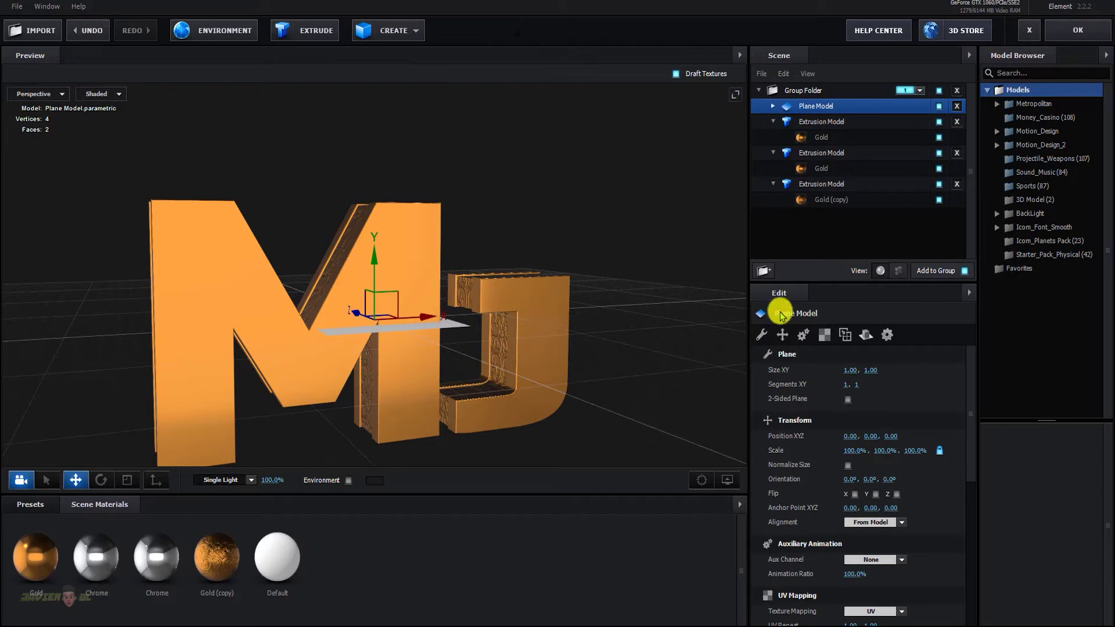
click(850, 370)
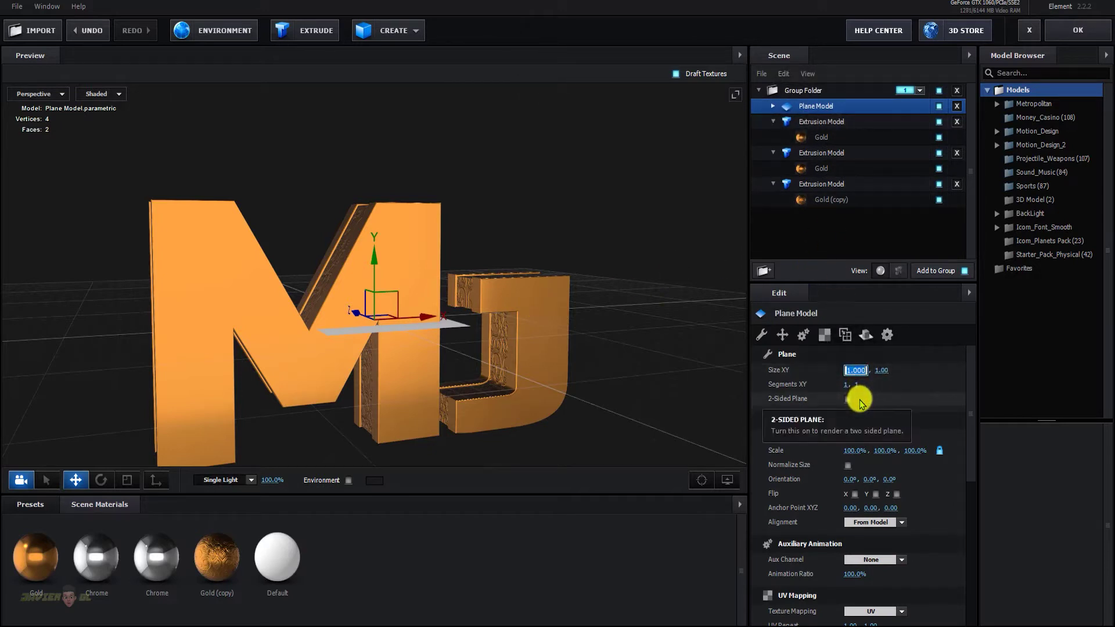
text(50)
key(Return)
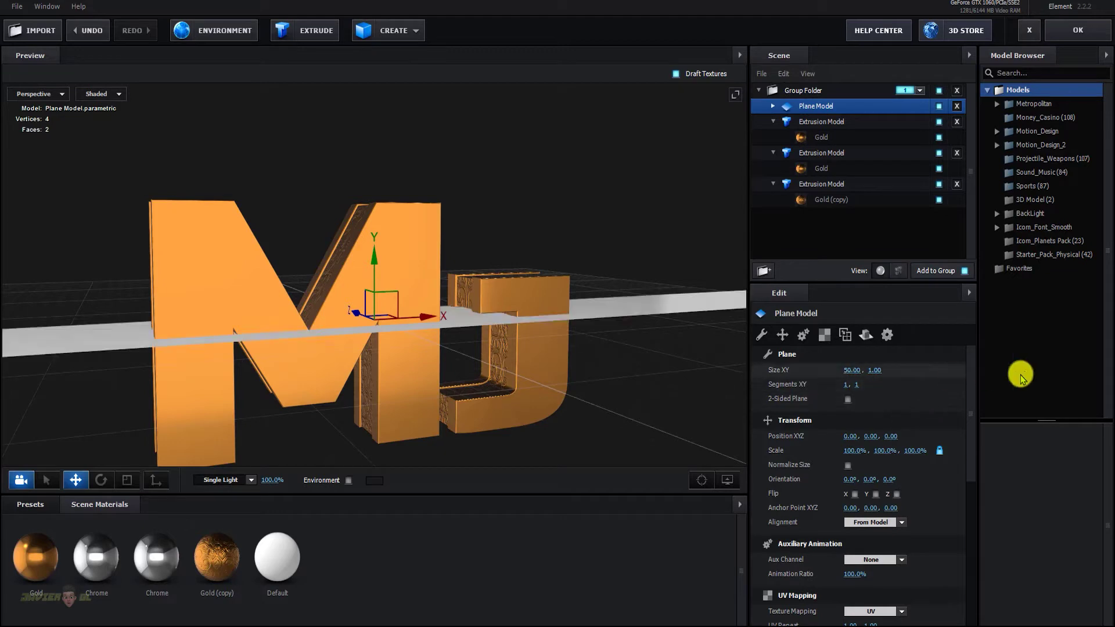
click(873, 370)
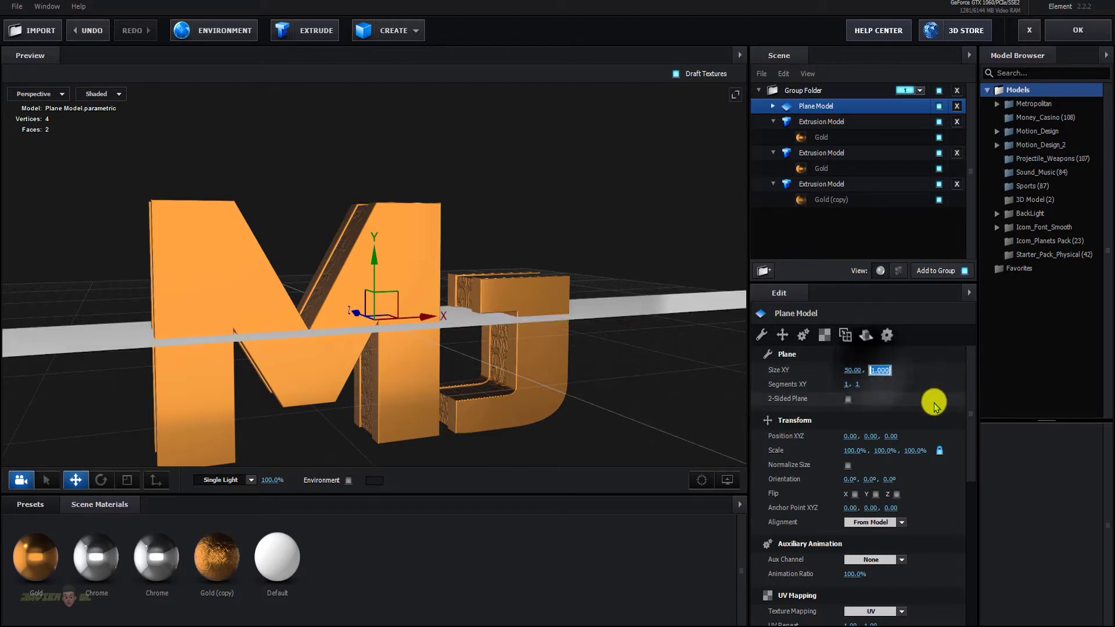
text(50)
key(Return)
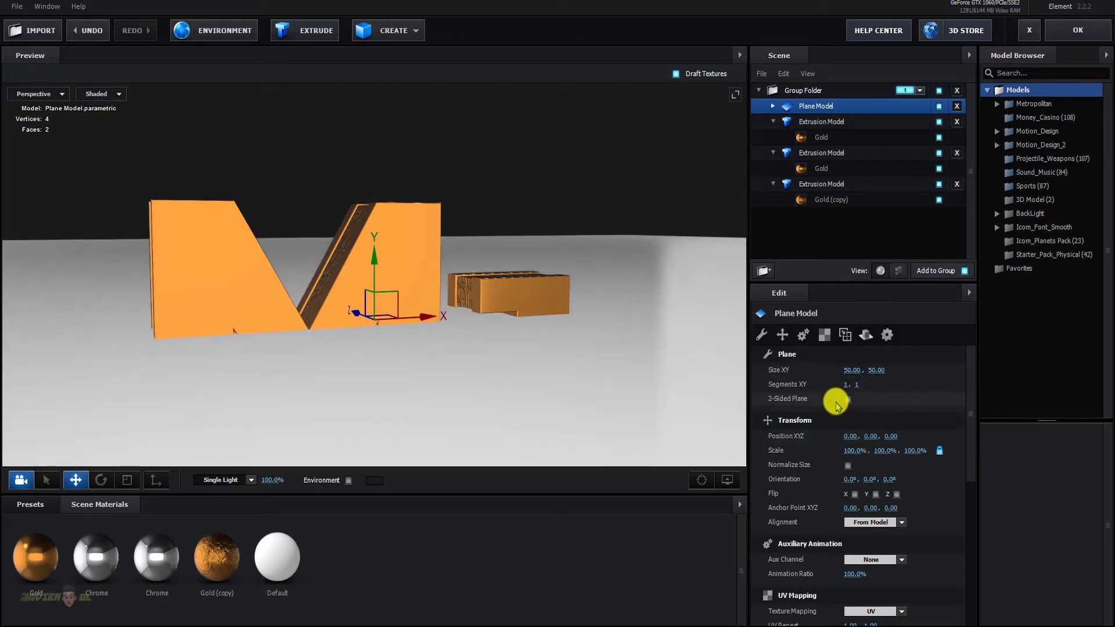
click(848, 399)
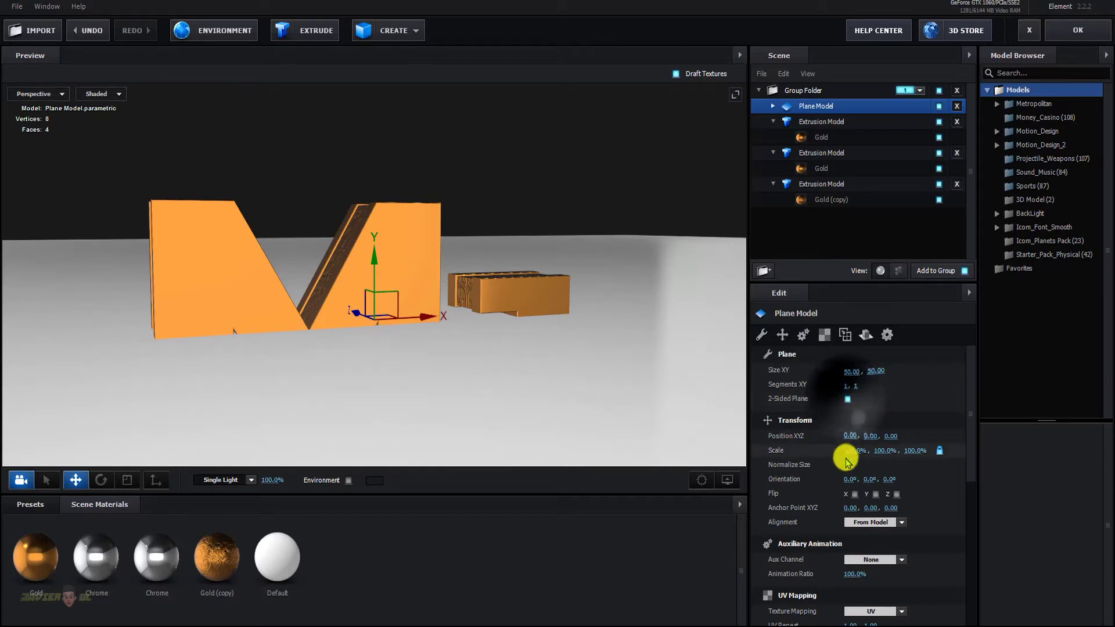
click(850, 479)
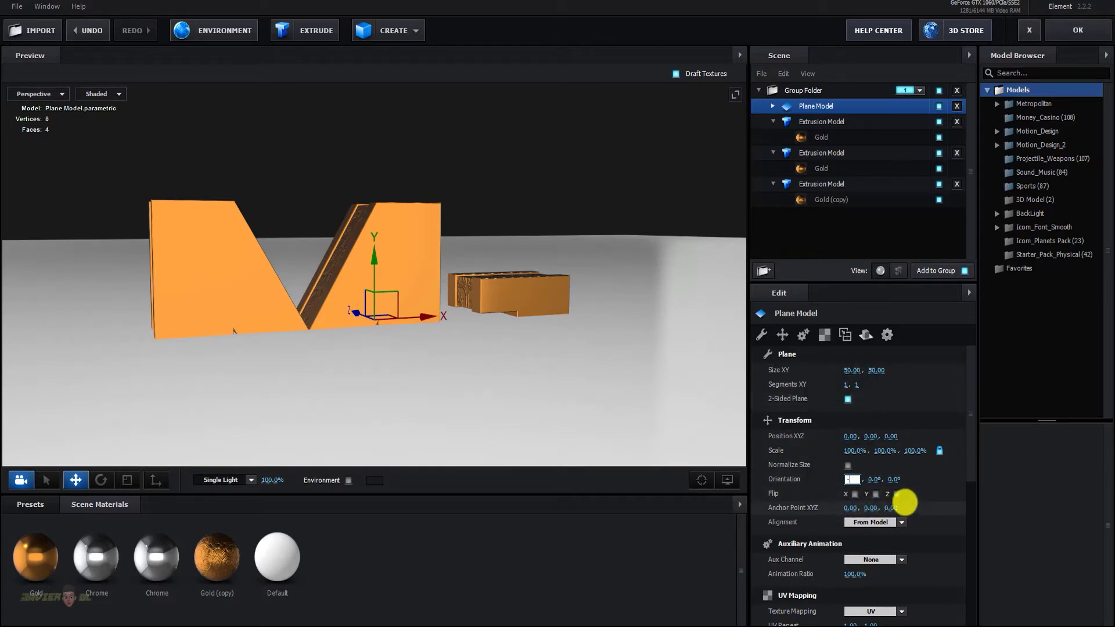
text(90)
key(Return)
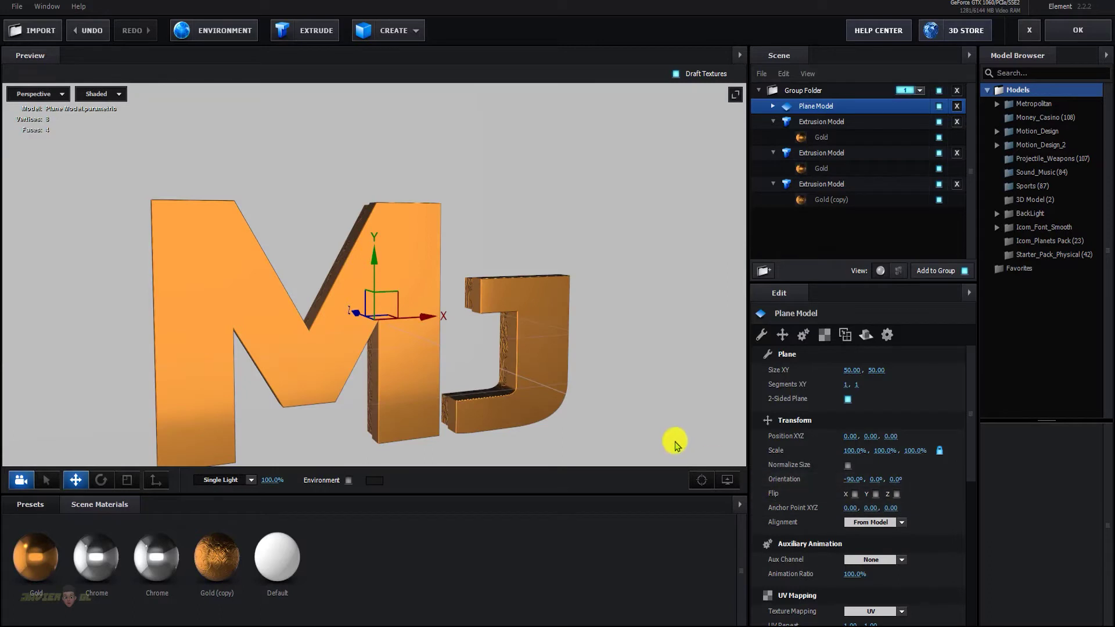
Drag the backdrop plane along Z to about 0.23, just behind the gold MJ letters
drag(714, 433, 740, 439)
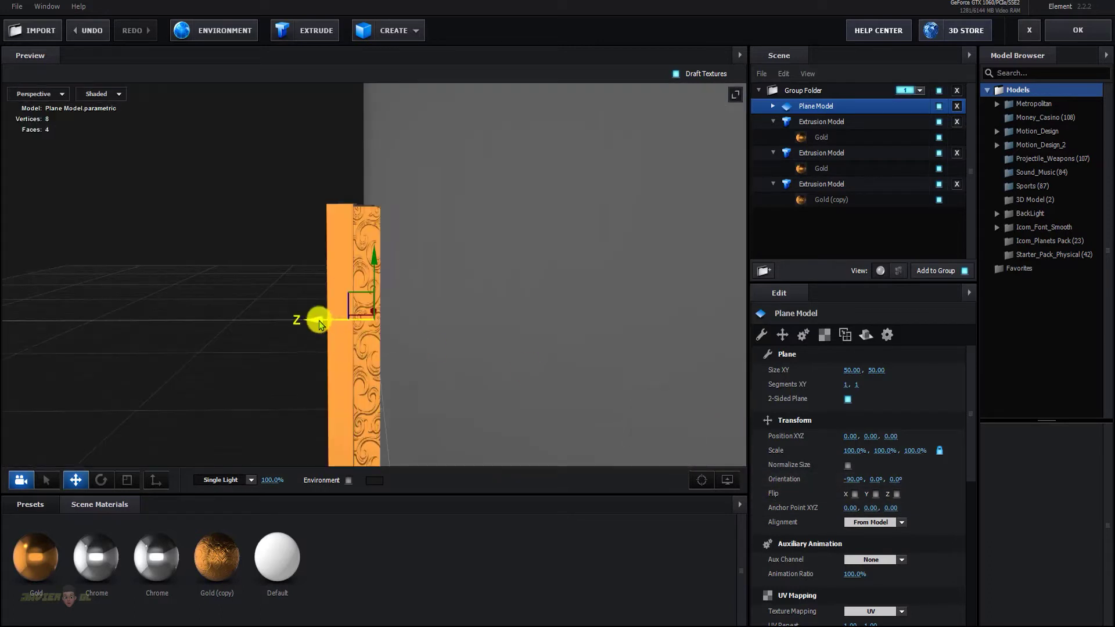
drag(319, 323, 309, 325)
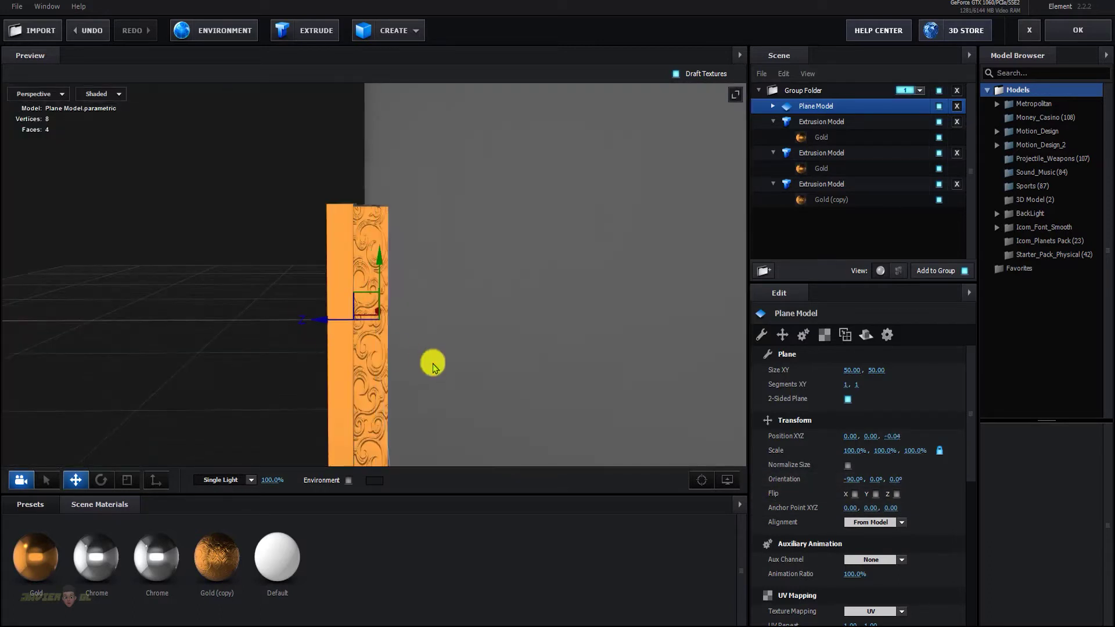
drag(433, 367, 473, 373)
drag(318, 326, 283, 331)
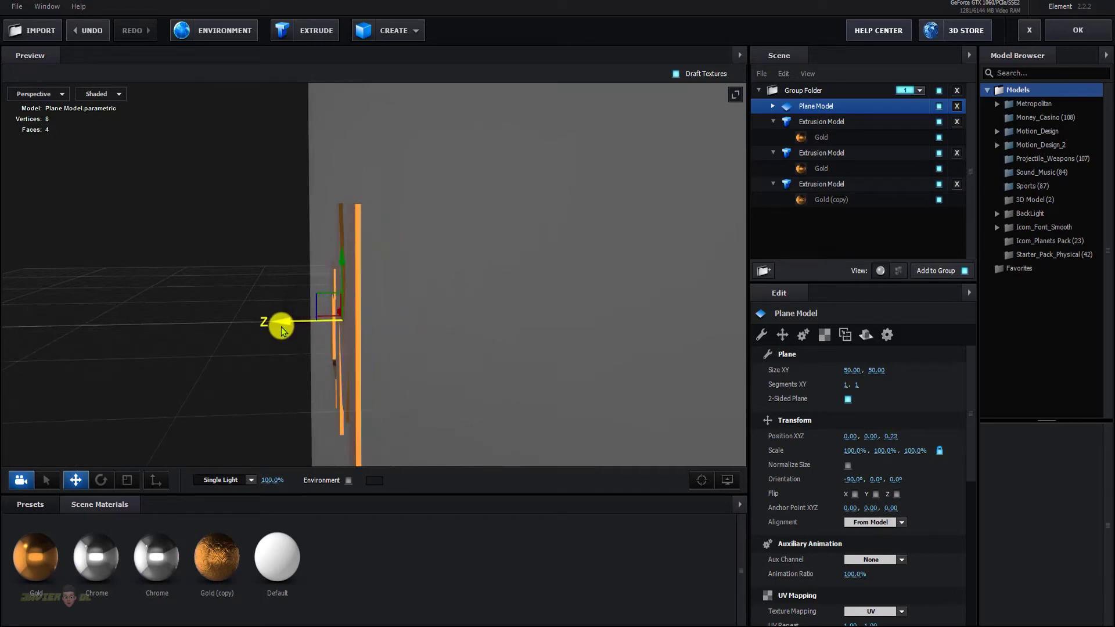
mouse_move(537, 331)
mouse_down()
mouse_move(497, 332)
mouse_move(473, 301)
mouse_move(385, 337)
mouse_move(486, 318)
mouse_up()
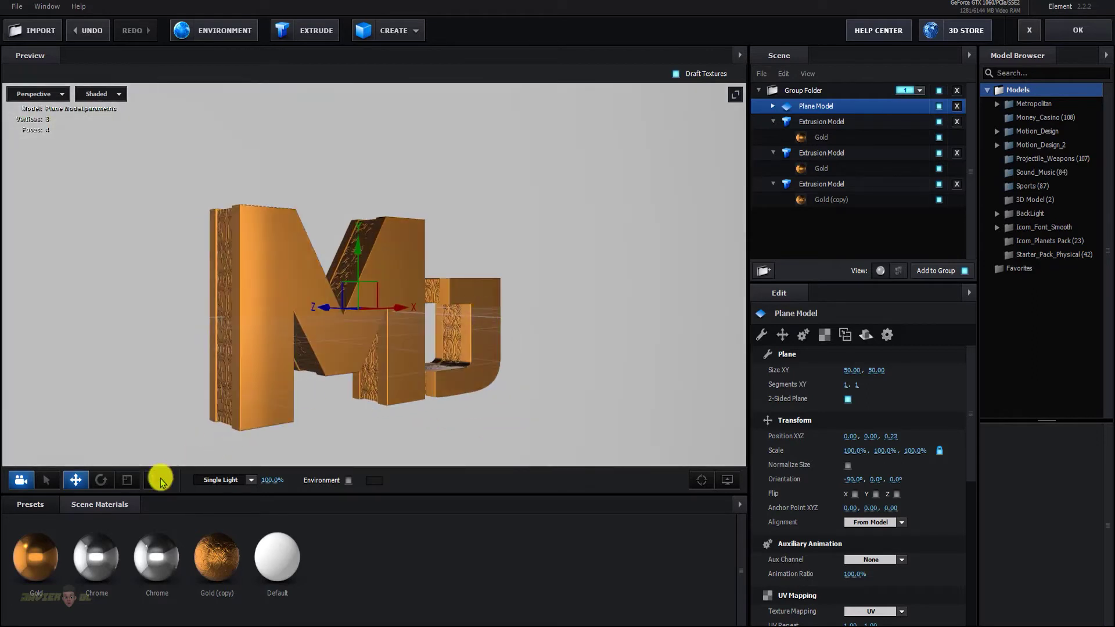
Drag metal_black from the Pro_Shaders_2 > Metal material presets onto the backdrop plane
click(31, 504)
scroll(80, 531, up, 2)
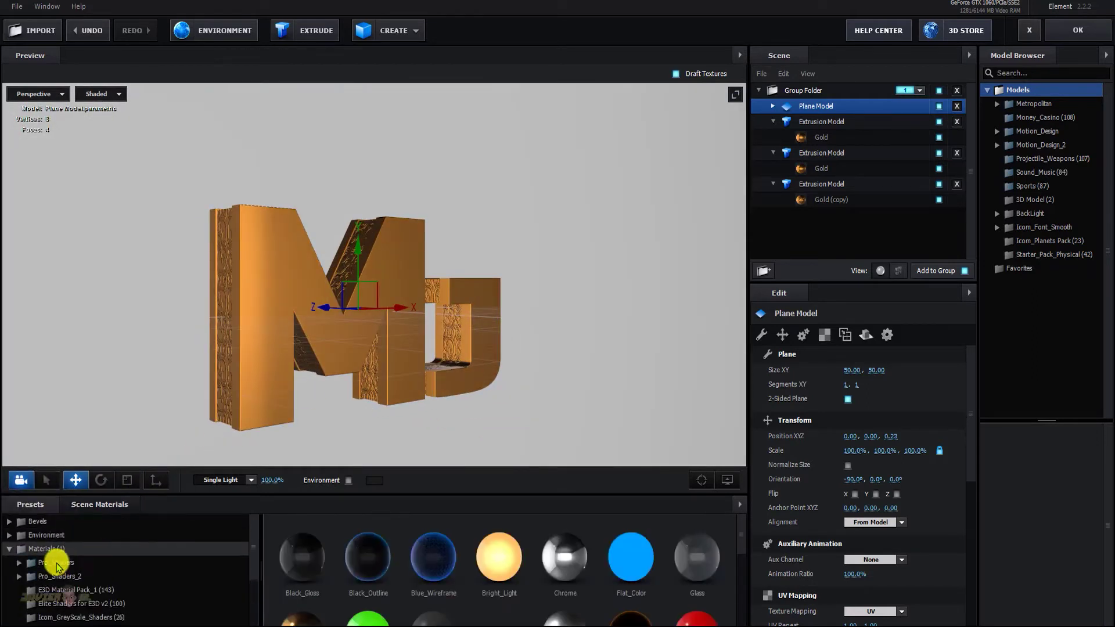
click(52, 577)
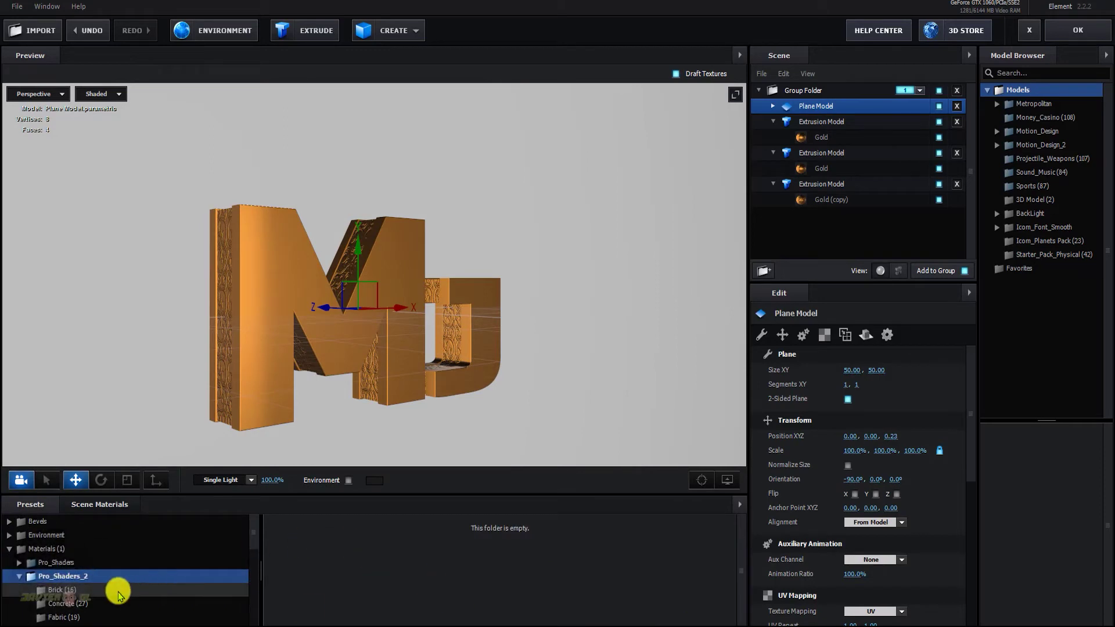
scroll(99, 586, down, 3)
click(64, 557)
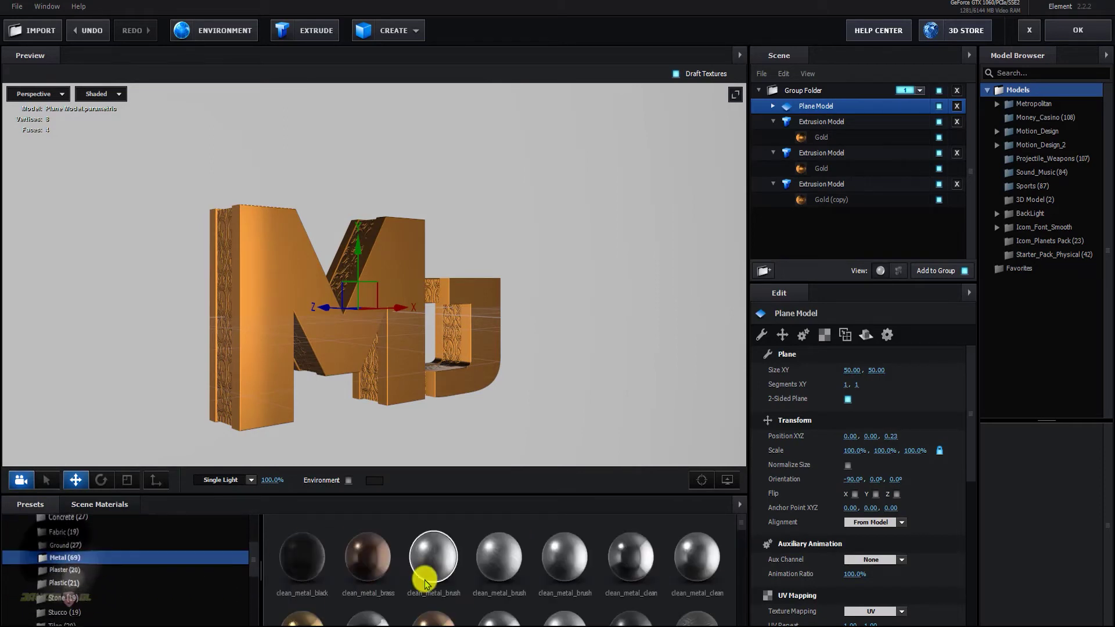
scroll(494, 584, down, 3)
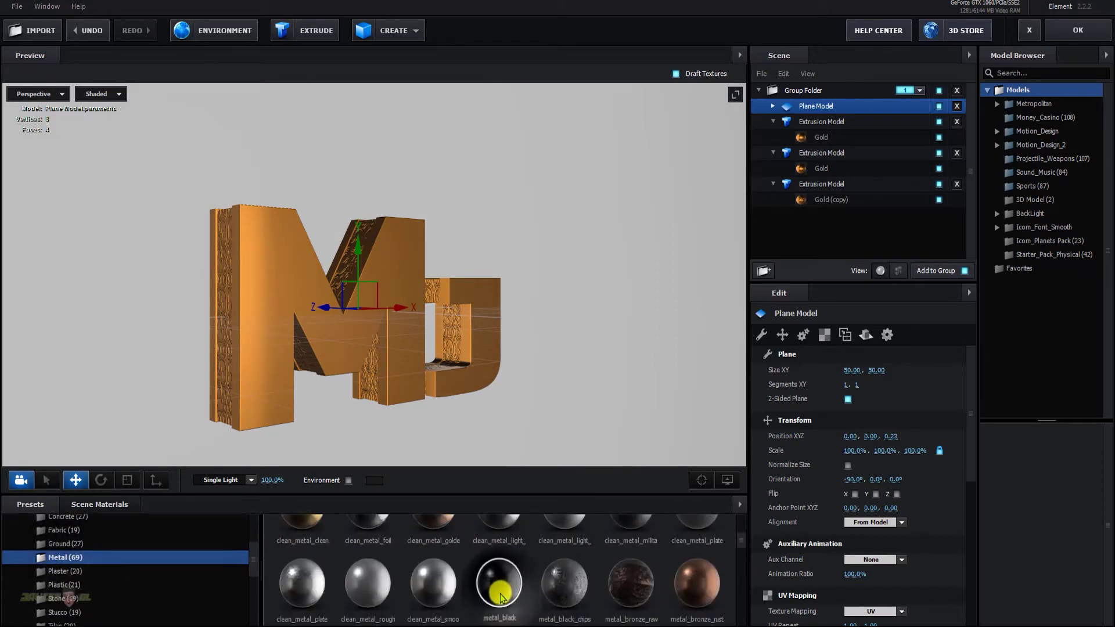
drag(519, 501, 523, 421)
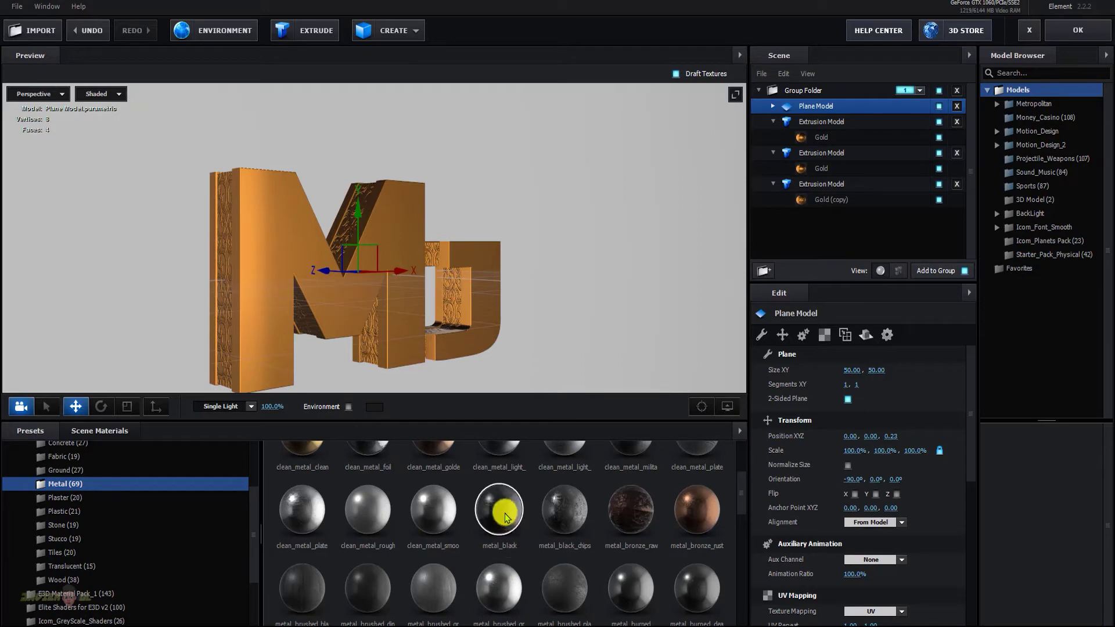
drag(523, 523, 615, 286)
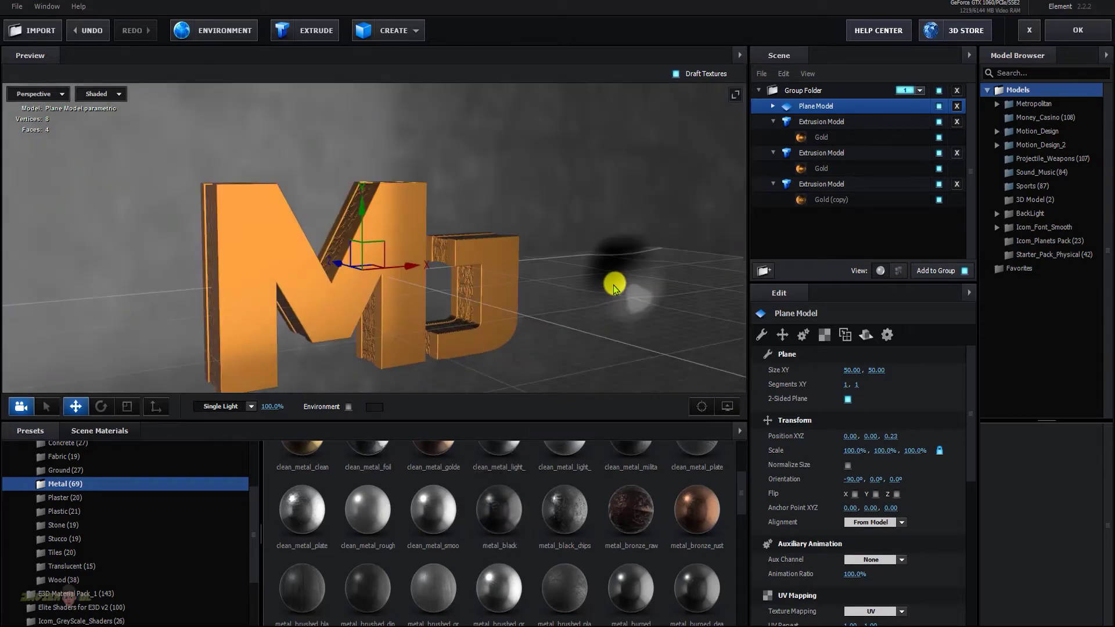
Set the backdrop plane's Reflect Mode to Mirror Surface
click(810, 109)
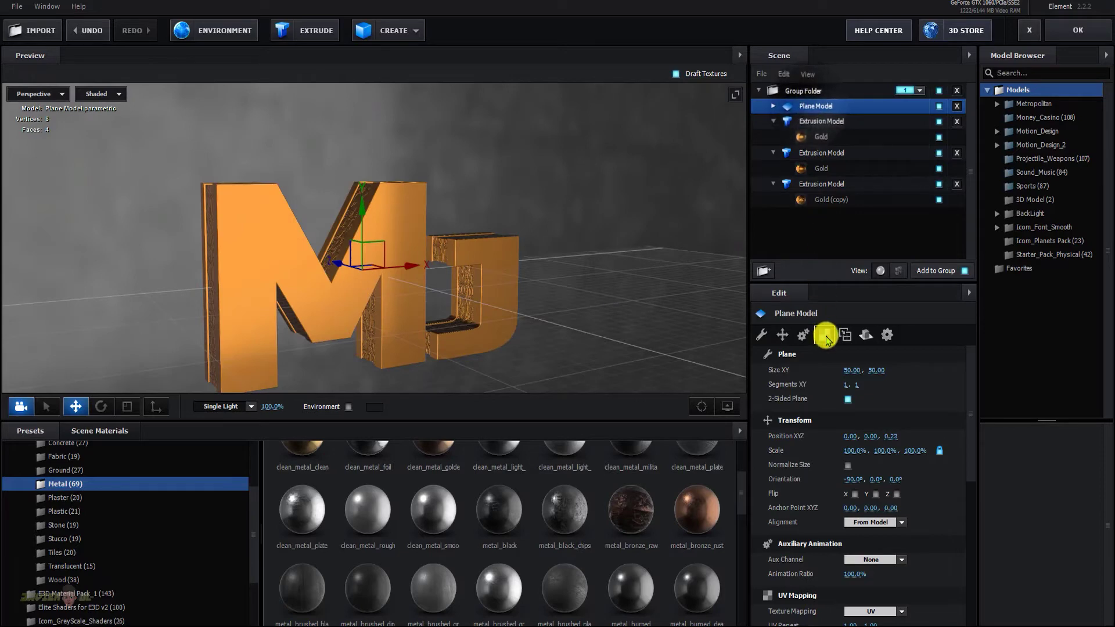
click(866, 334)
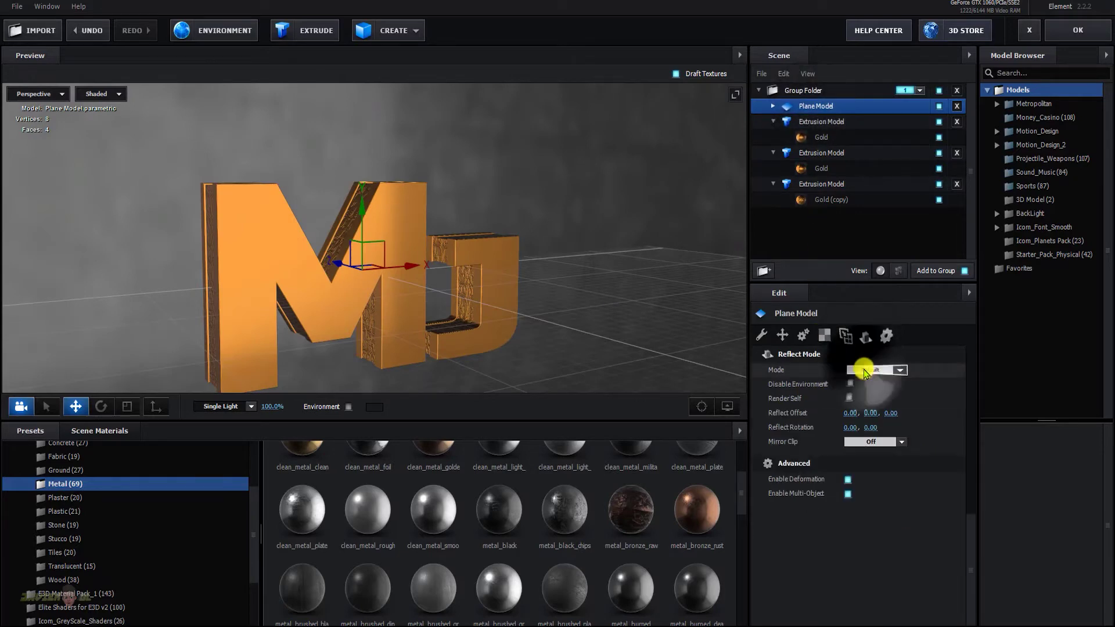
click(861, 372)
click(893, 405)
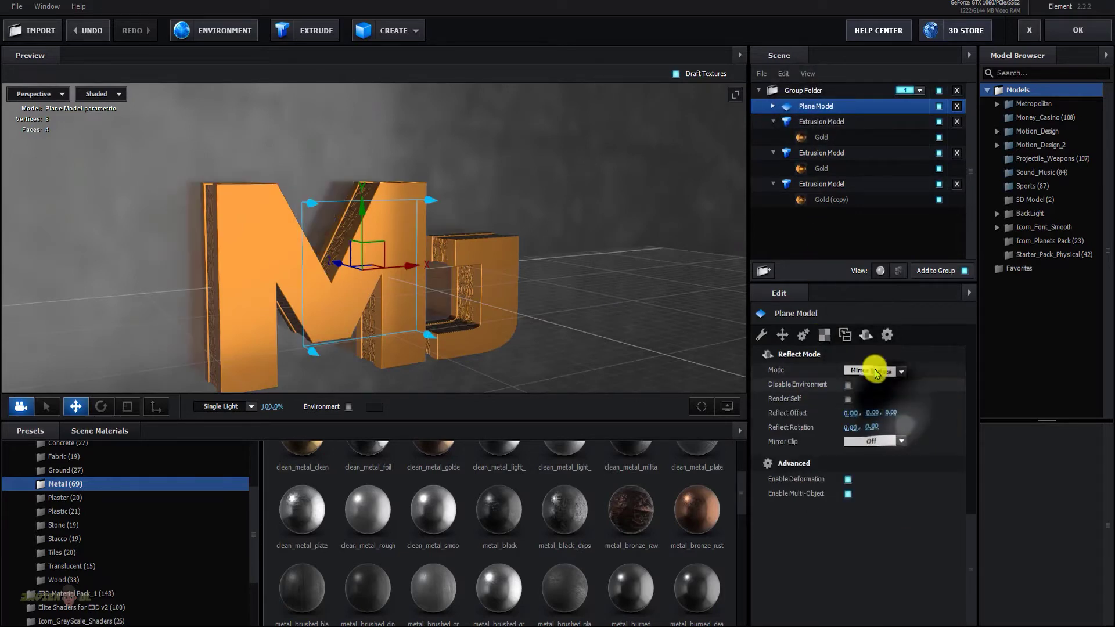
Set the plane's UV Repeat to 20 by 20
click(824, 334)
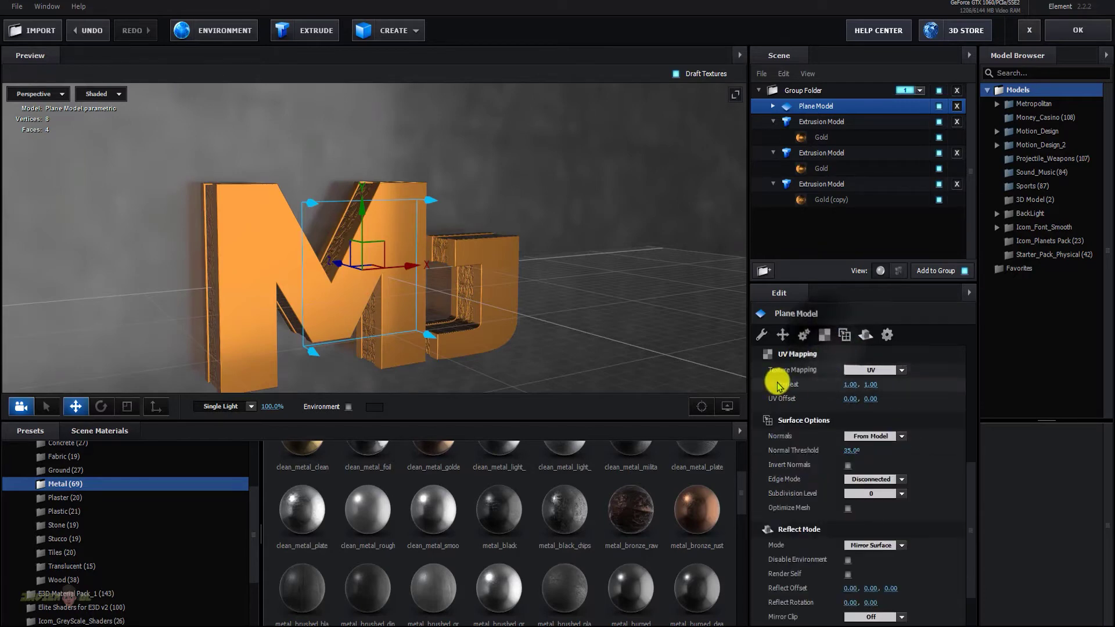
click(850, 384)
text(20)
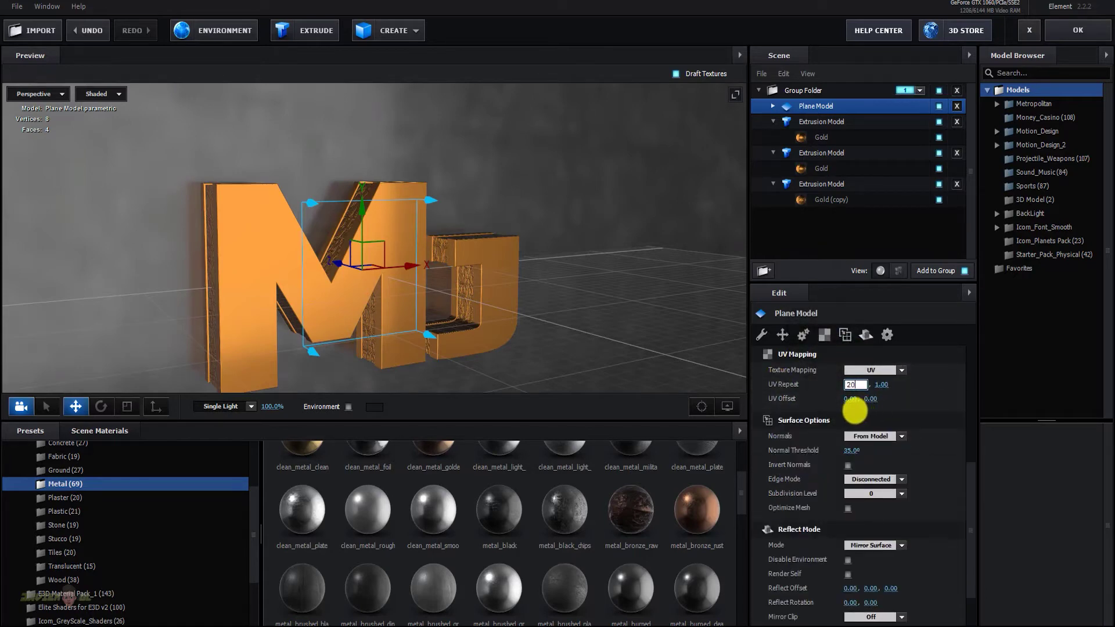
key(Return)
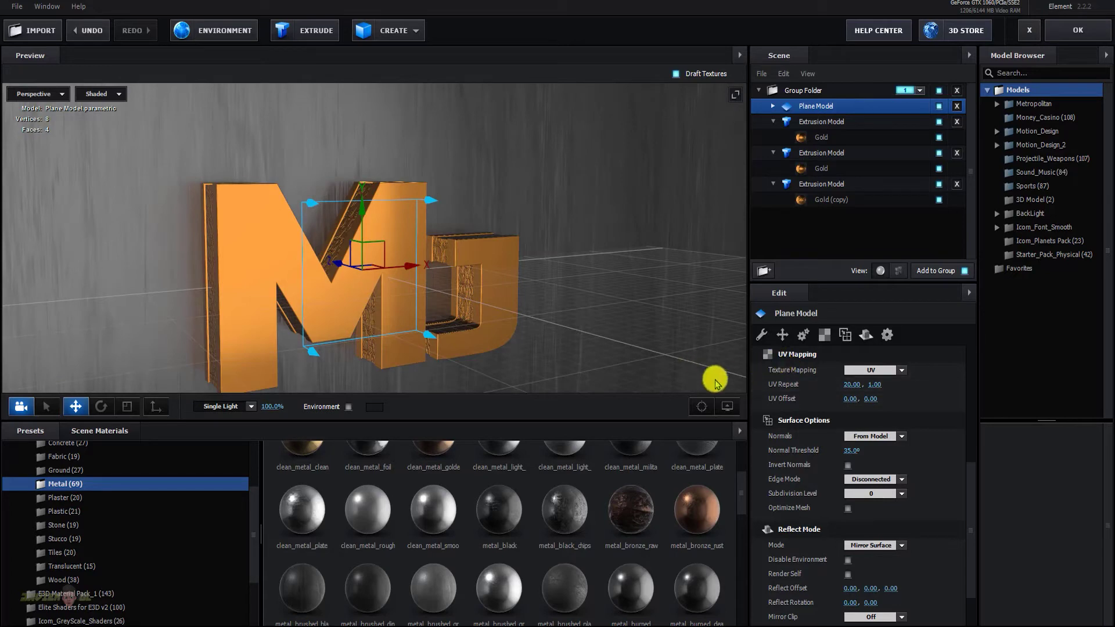
click(879, 384)
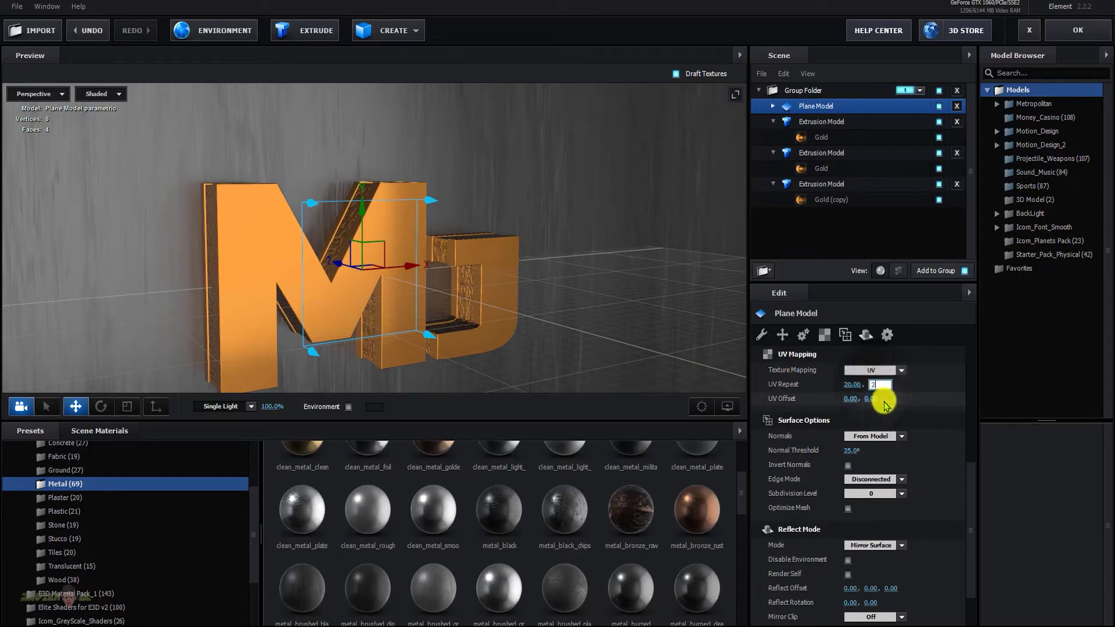
text(0.00)
key(Return)
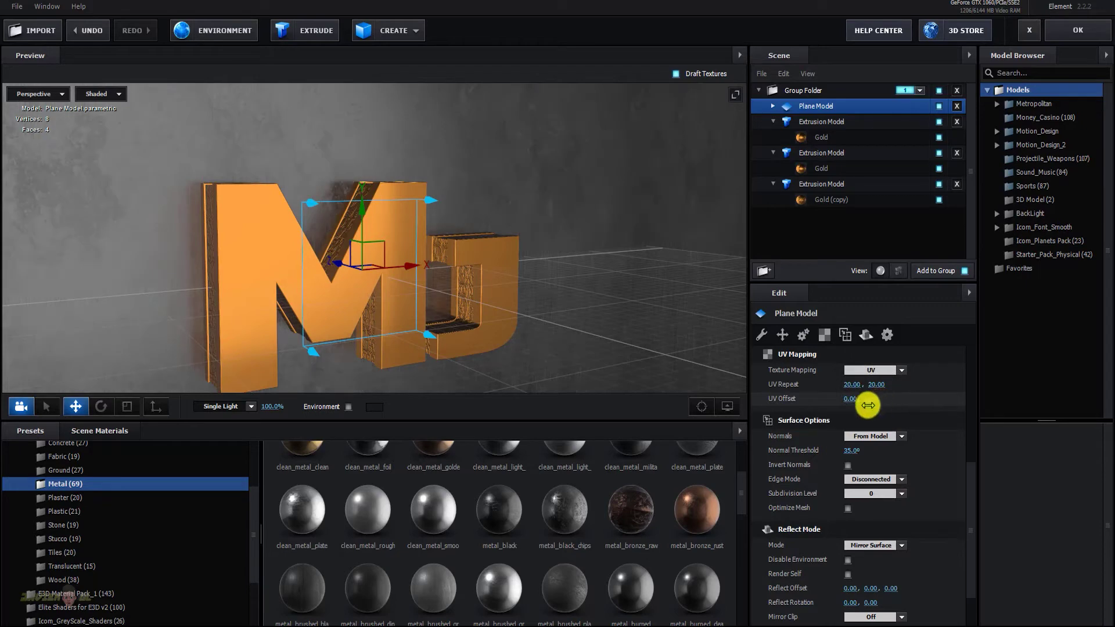
mouse_move(631, 326)
mouse_down()
mouse_move(619, 310)
mouse_move(405, 336)
mouse_up()
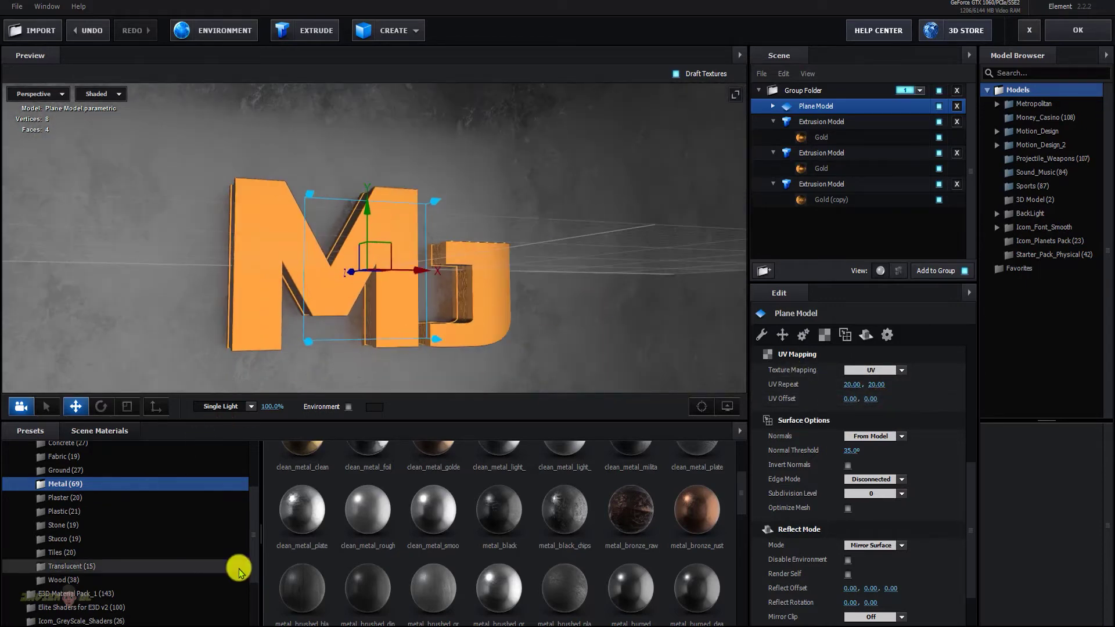
Browse the BackLight_Environments > BackLight_4K maps and try a dark blue-lit environment
drag(252, 561, 254, 478)
click(54, 462)
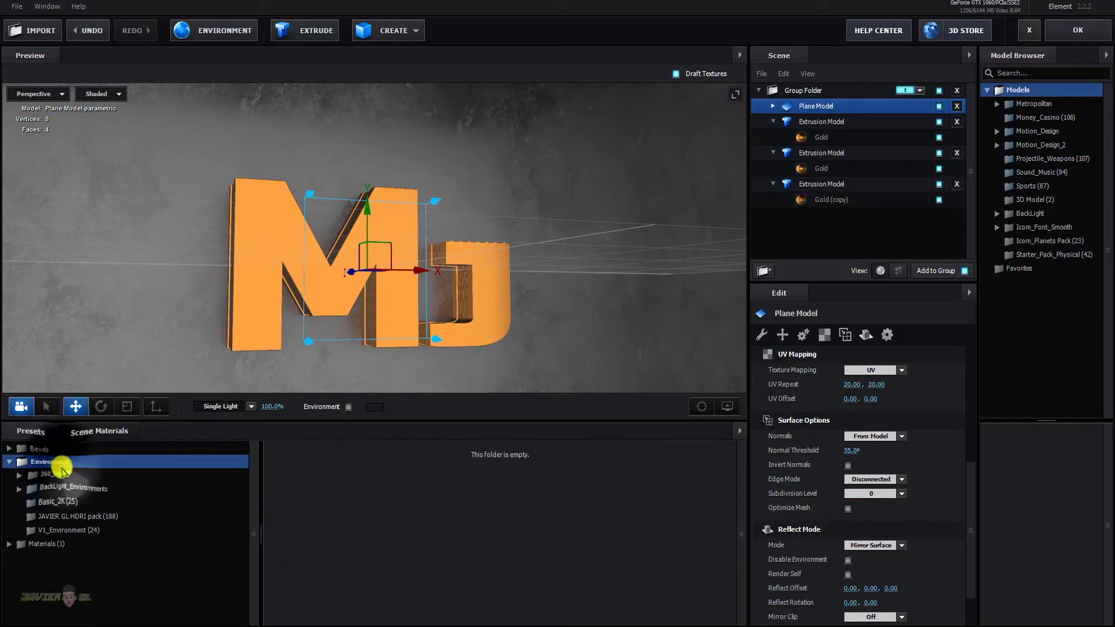
double_click(59, 489)
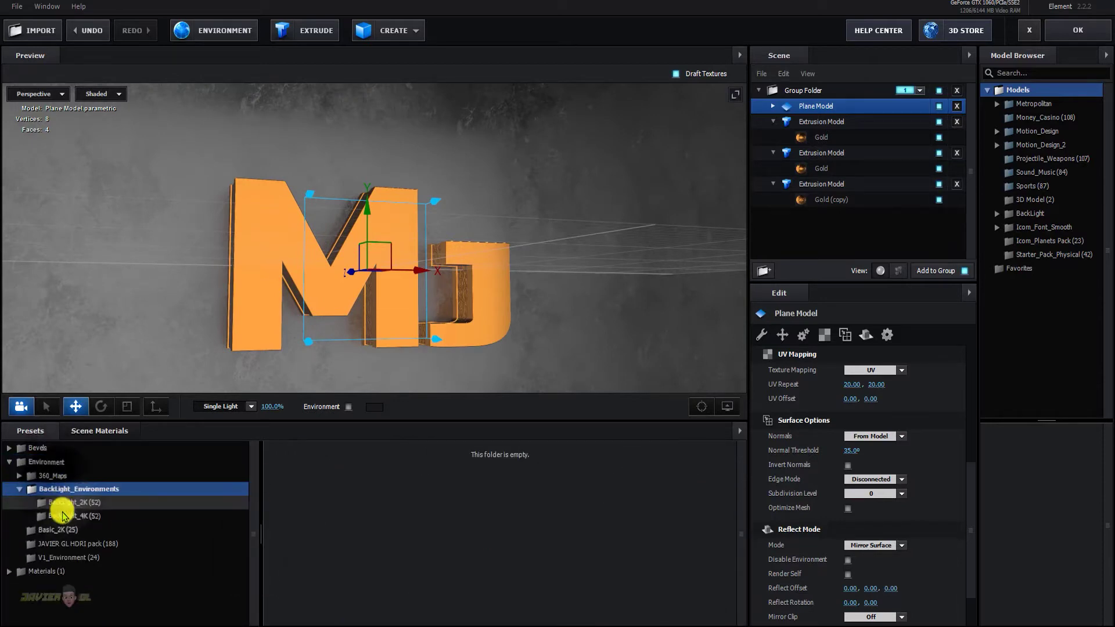
click(67, 517)
scroll(468, 511, down, 2)
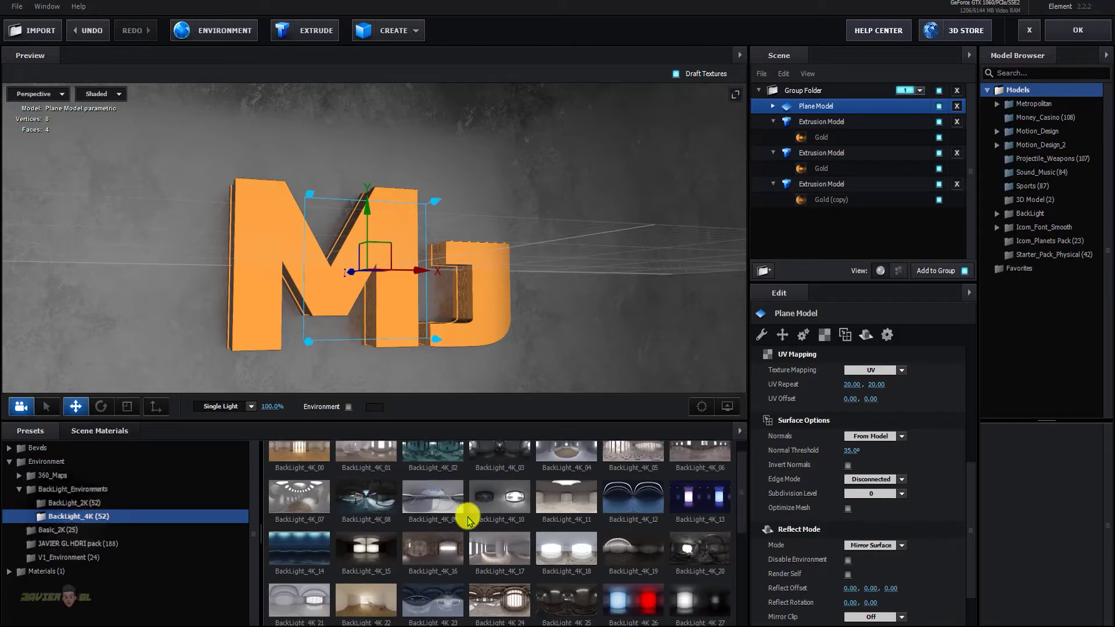
scroll(468, 514, down, 2)
scroll(470, 519, down, 1)
click(433, 543)
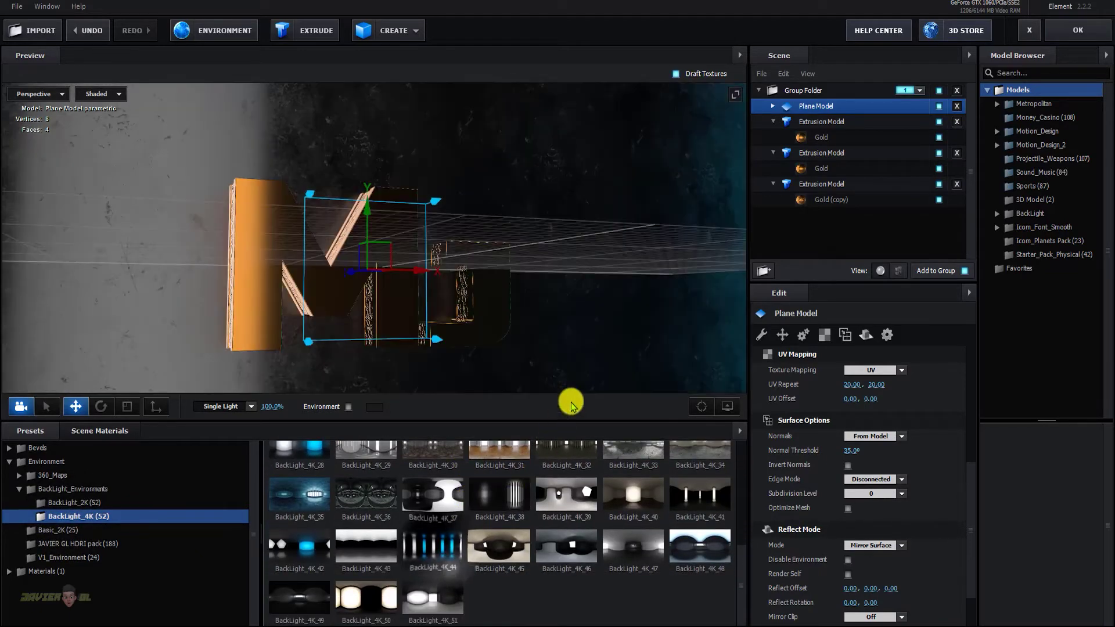
mouse_move(599, 405)
mouse_down()
mouse_move(459, 332)
mouse_move(409, 367)
mouse_up()
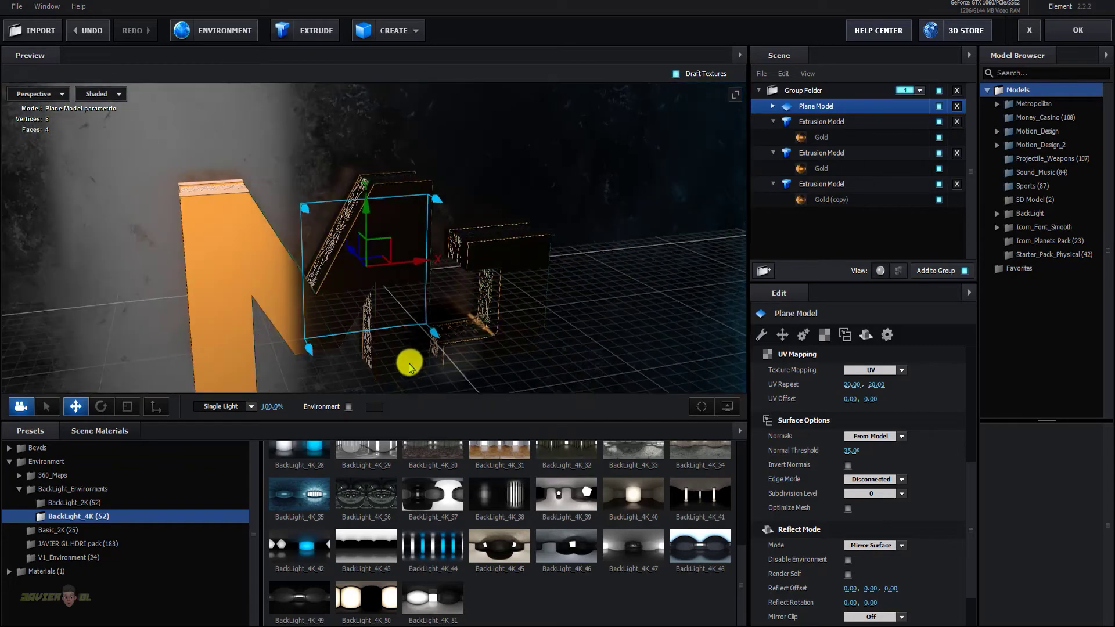
Try BackLight_4K_35 and BackLight_4K_31, then settle on BackLight_4K_24
click(298, 493)
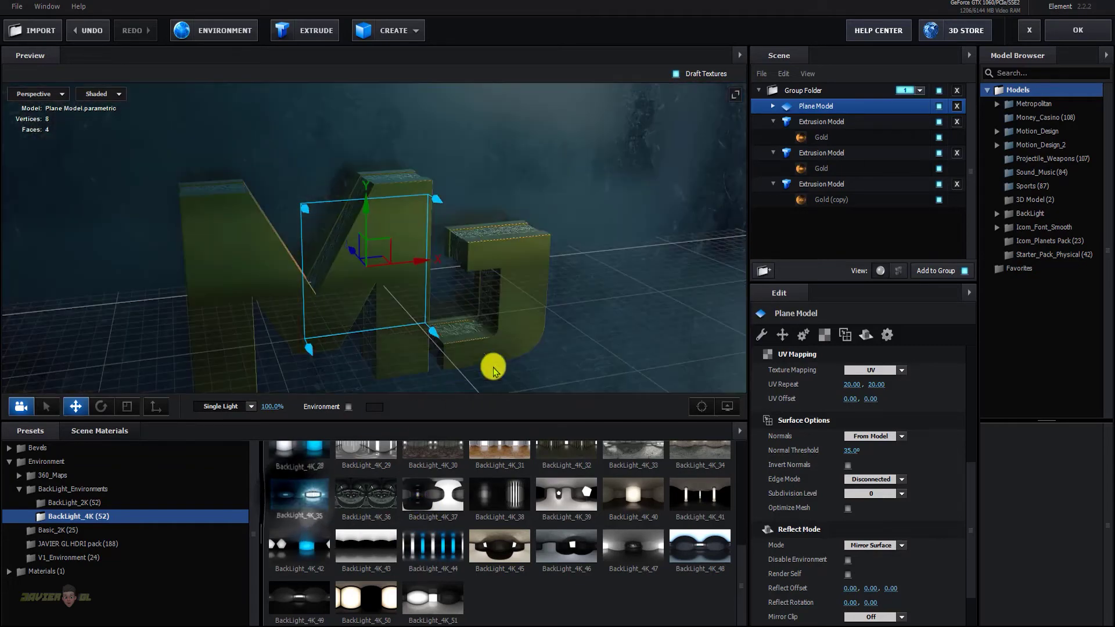
mouse_move(493, 364)
mouse_down()
mouse_move(445, 343)
mouse_move(578, 326)
mouse_move(569, 345)
mouse_move(465, 337)
mouse_move(540, 337)
mouse_move(522, 371)
mouse_up()
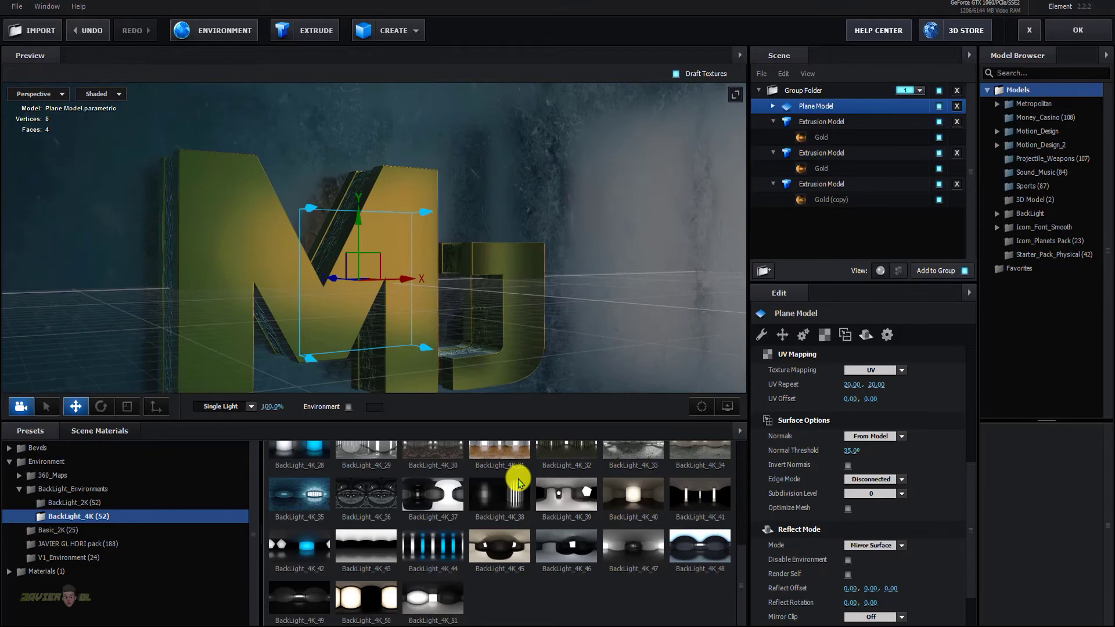
scroll(508, 517, up, 2)
click(502, 535)
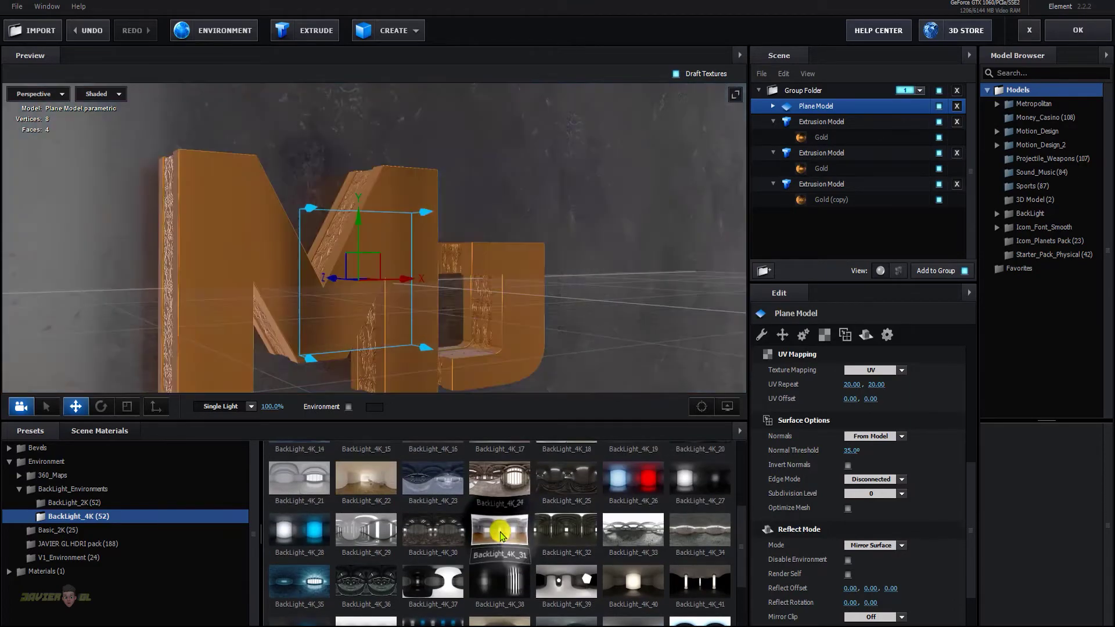
mouse_move(575, 364)
mouse_down()
mouse_move(567, 351)
mouse_move(495, 346)
mouse_move(482, 356)
mouse_move(551, 365)
mouse_move(598, 343)
mouse_move(585, 360)
mouse_up()
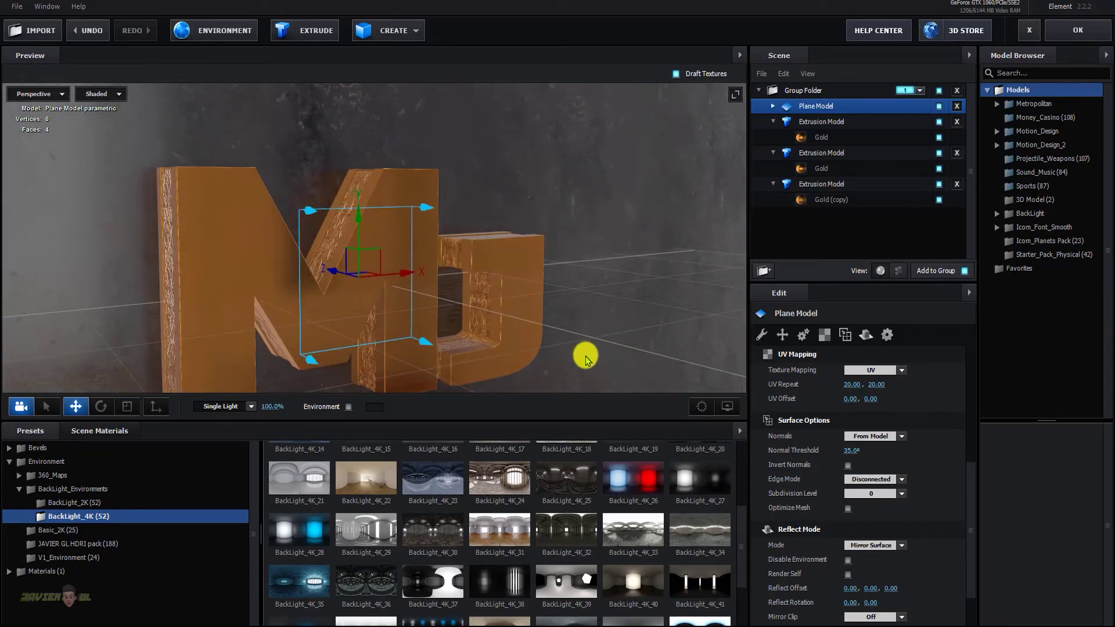
scroll(471, 503, up, 1)
scroll(468, 499, up, 1)
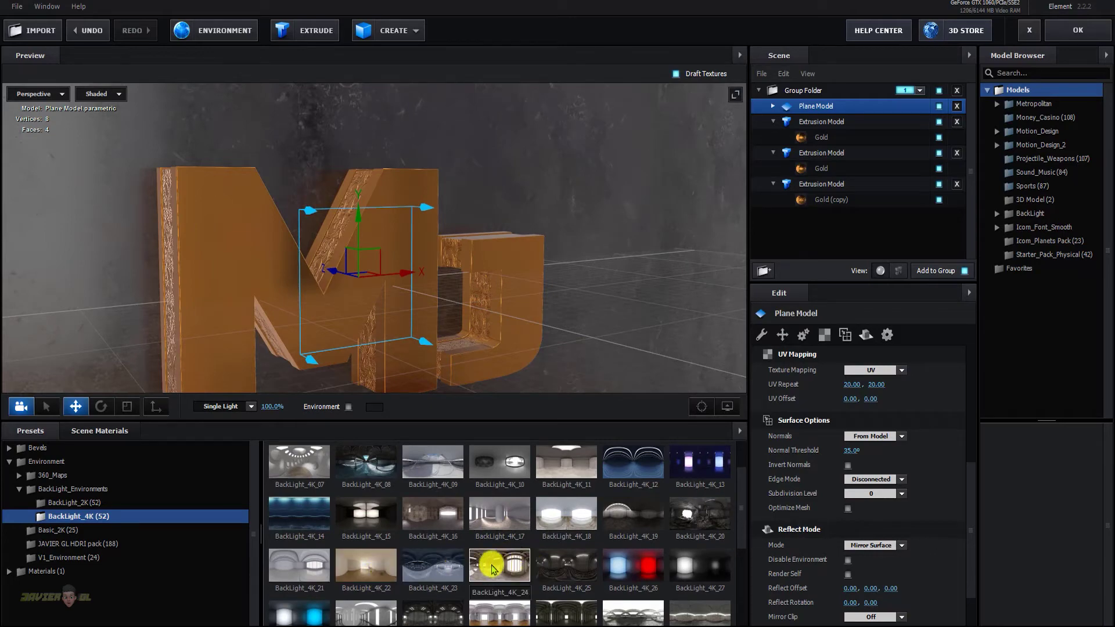
double_click(492, 568)
mouse_move(540, 416)
mouse_down()
mouse_move(552, 404)
mouse_move(557, 448)
mouse_move(555, 373)
mouse_move(568, 356)
mouse_move(562, 366)
mouse_up()
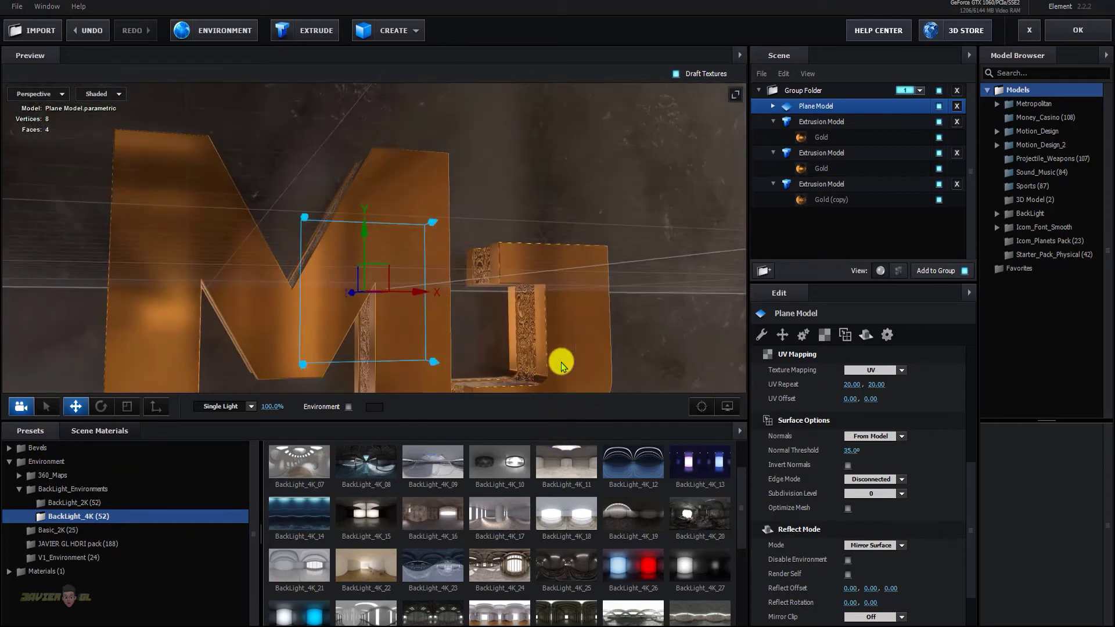
scroll(561, 363, down, 5)
Compare the Dramatic, Aqua and Cinema lighting presets, ending on Dramatic
click(256, 411)
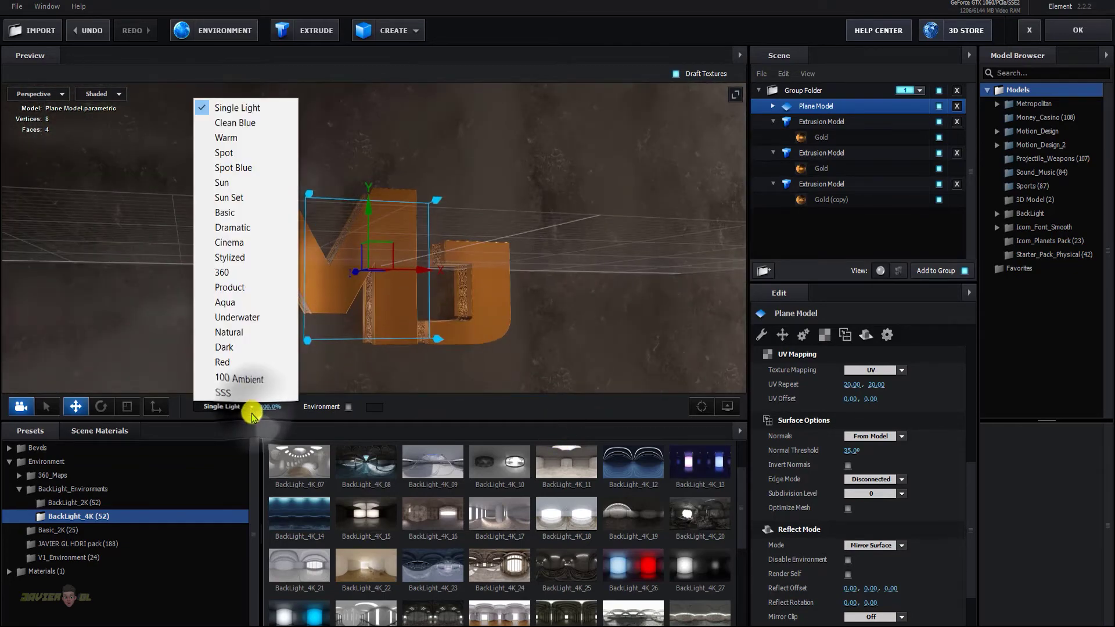
click(222, 228)
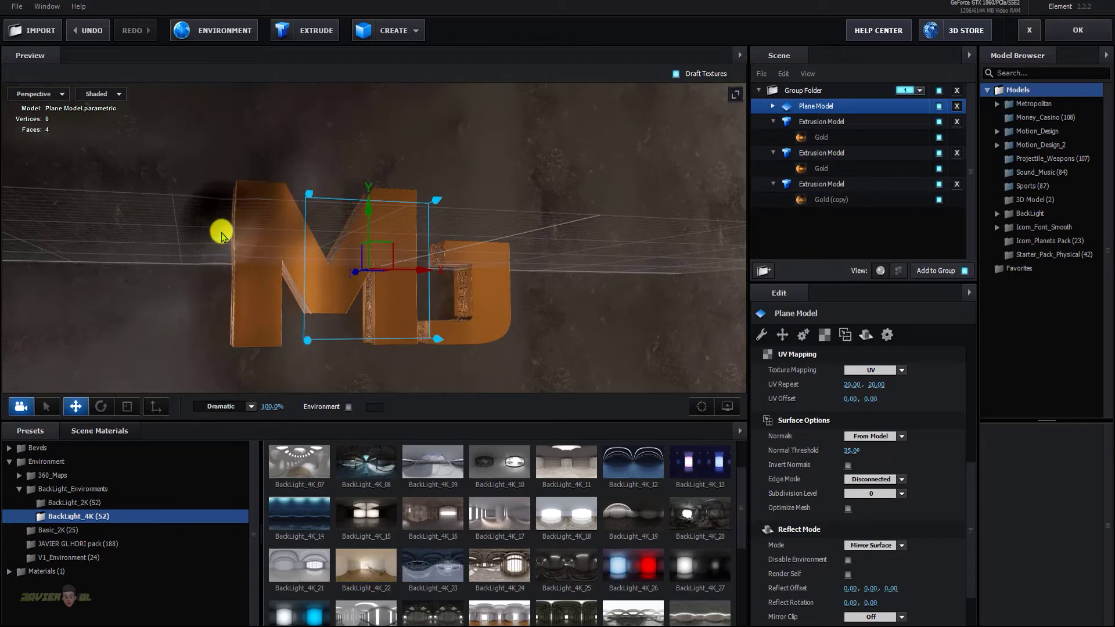
click(224, 407)
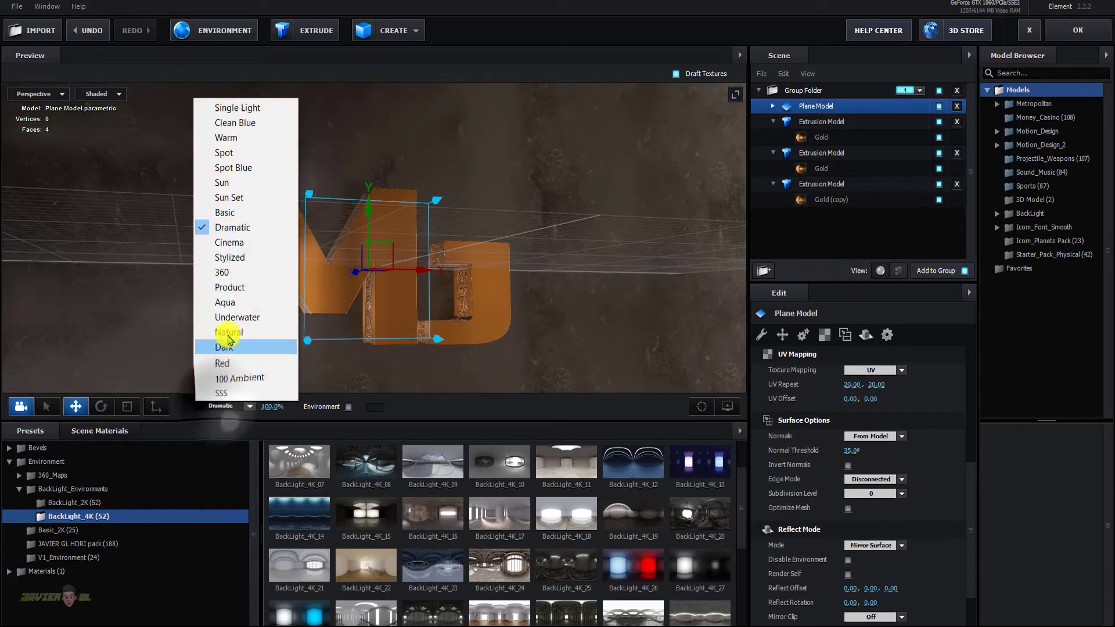
click(224, 303)
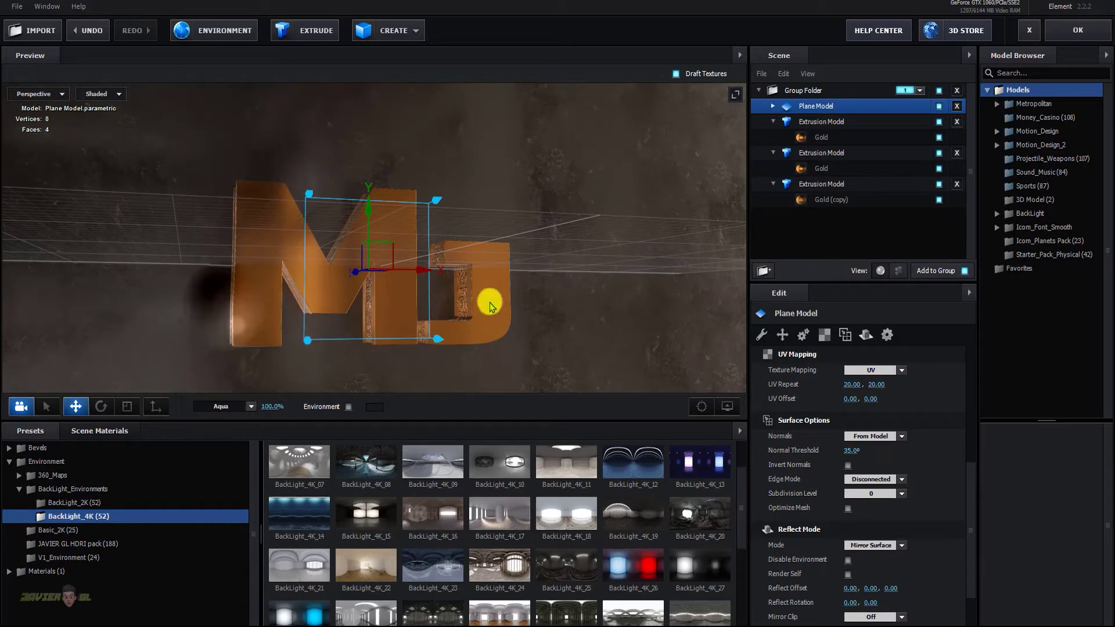
drag(490, 302, 459, 321)
click(223, 406)
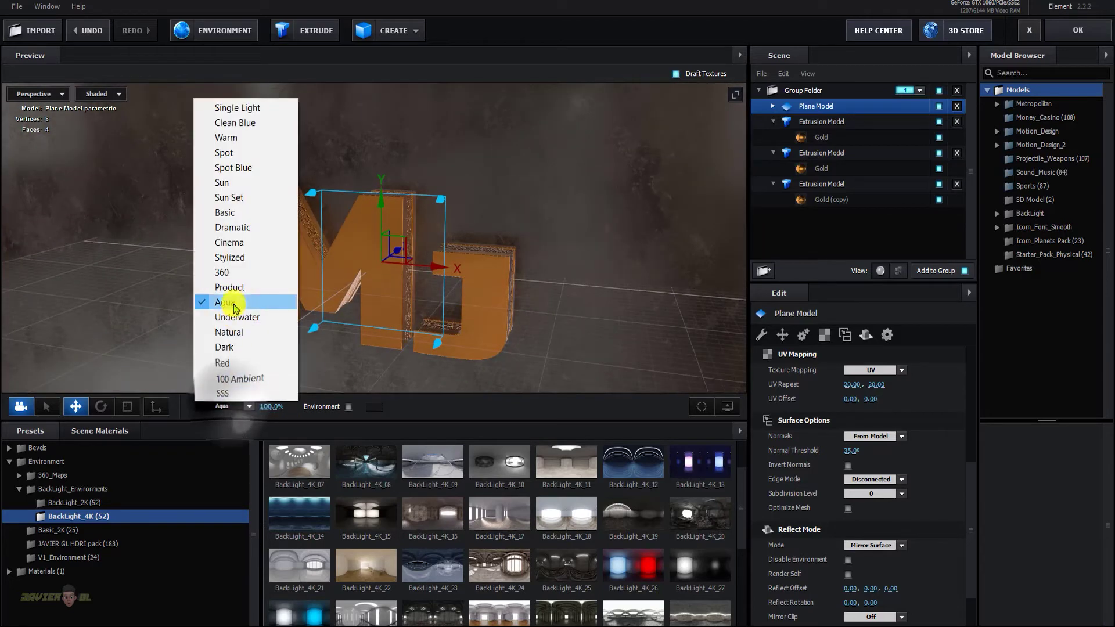
click(230, 242)
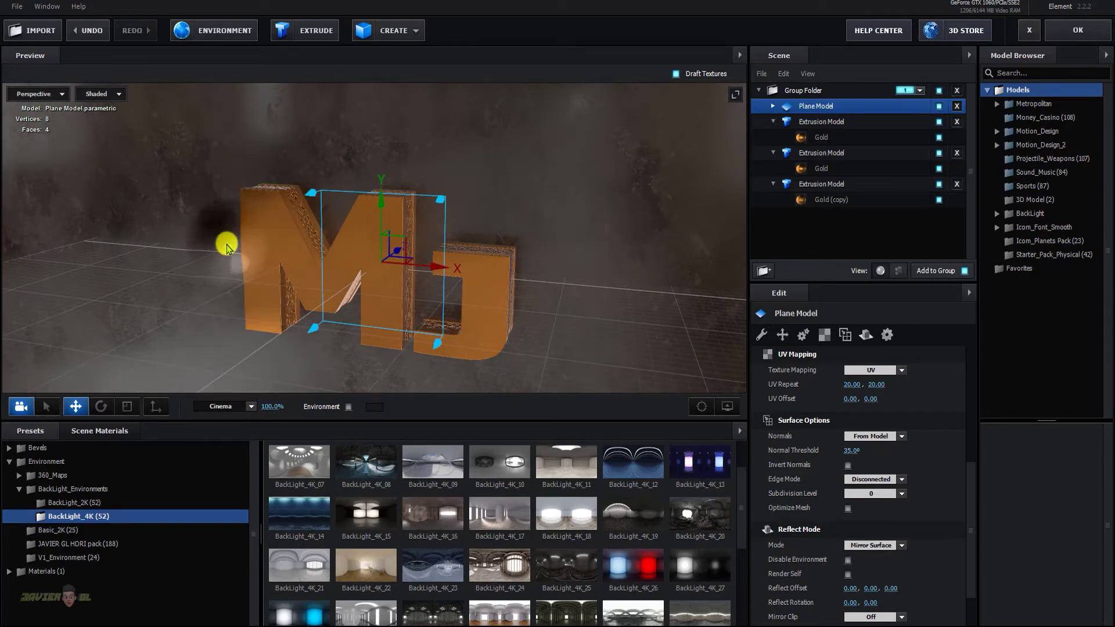
click(228, 405)
click(232, 227)
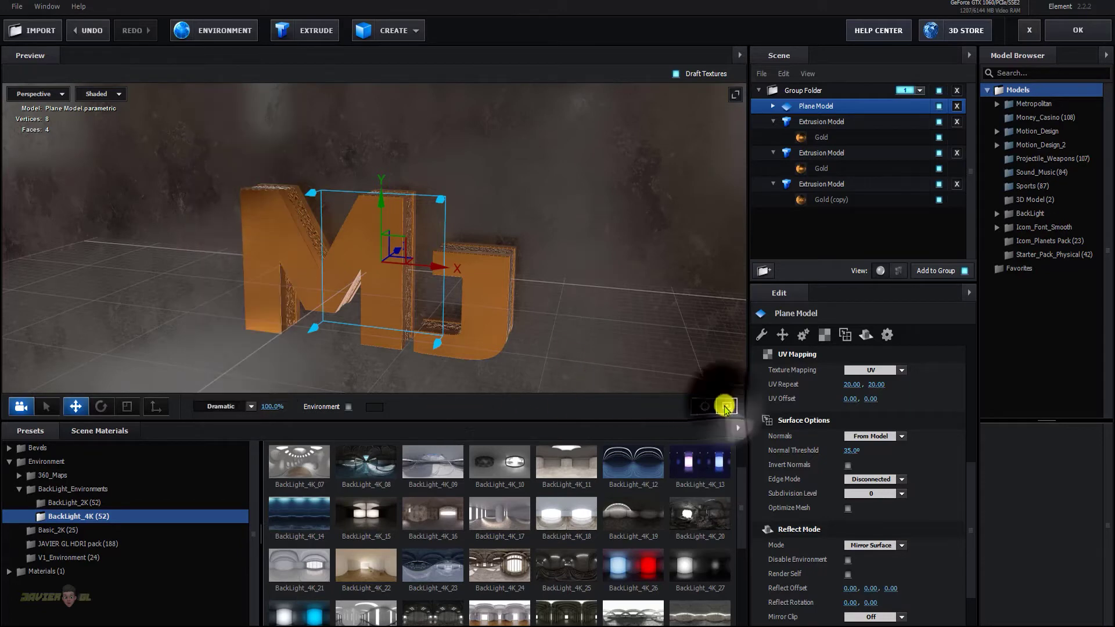
Turn on the Show AO preview and bring up the environment map's Texture Channel settings
click(703, 406)
click(639, 366)
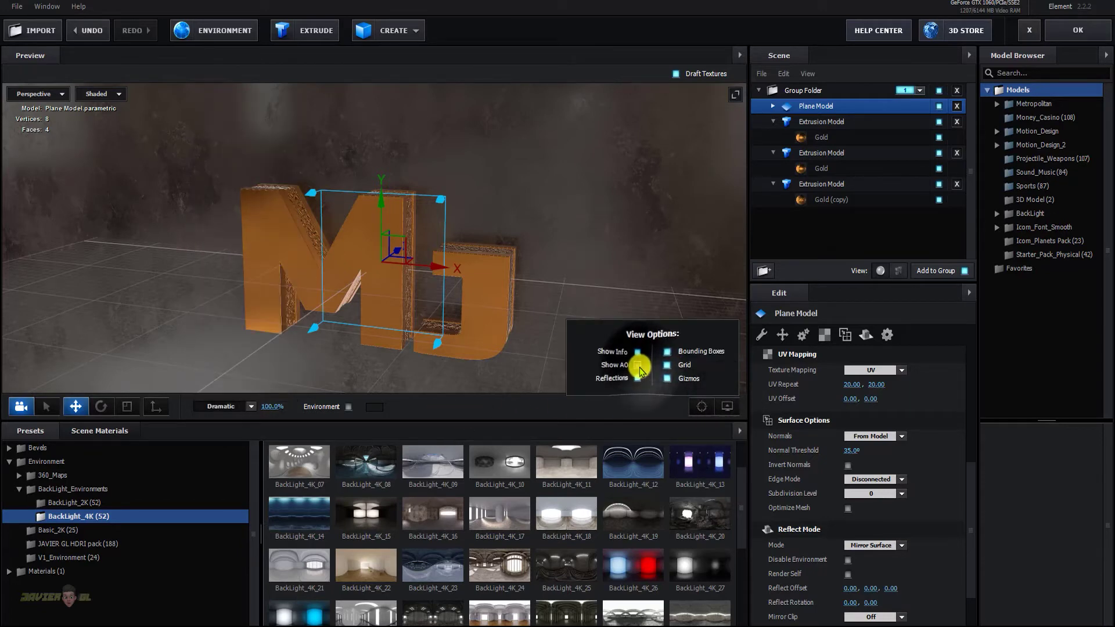
click(639, 366)
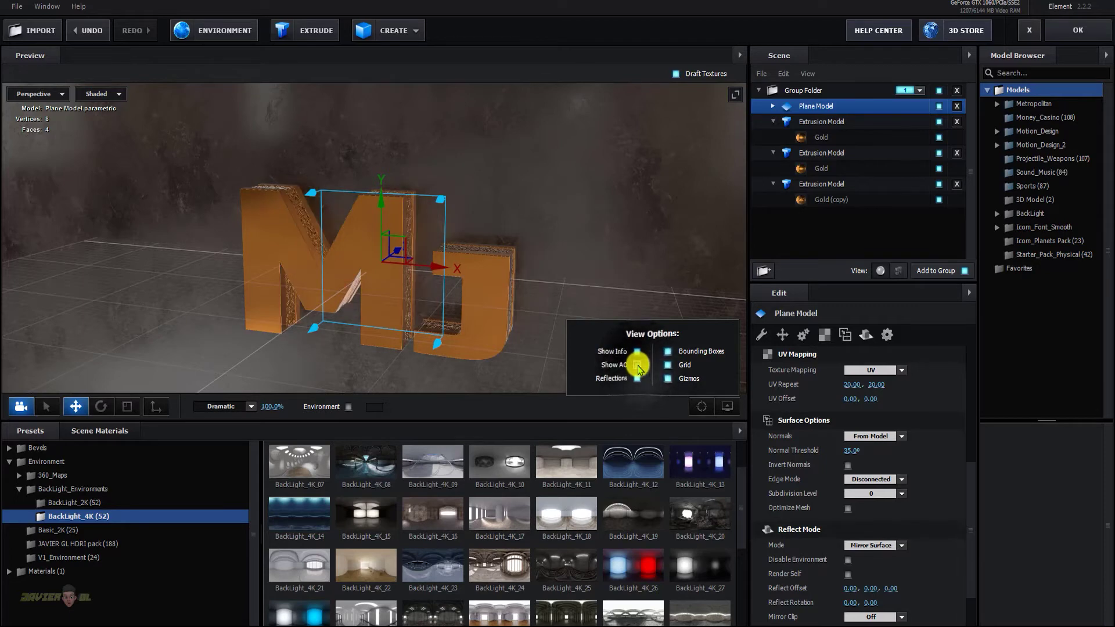
click(638, 366)
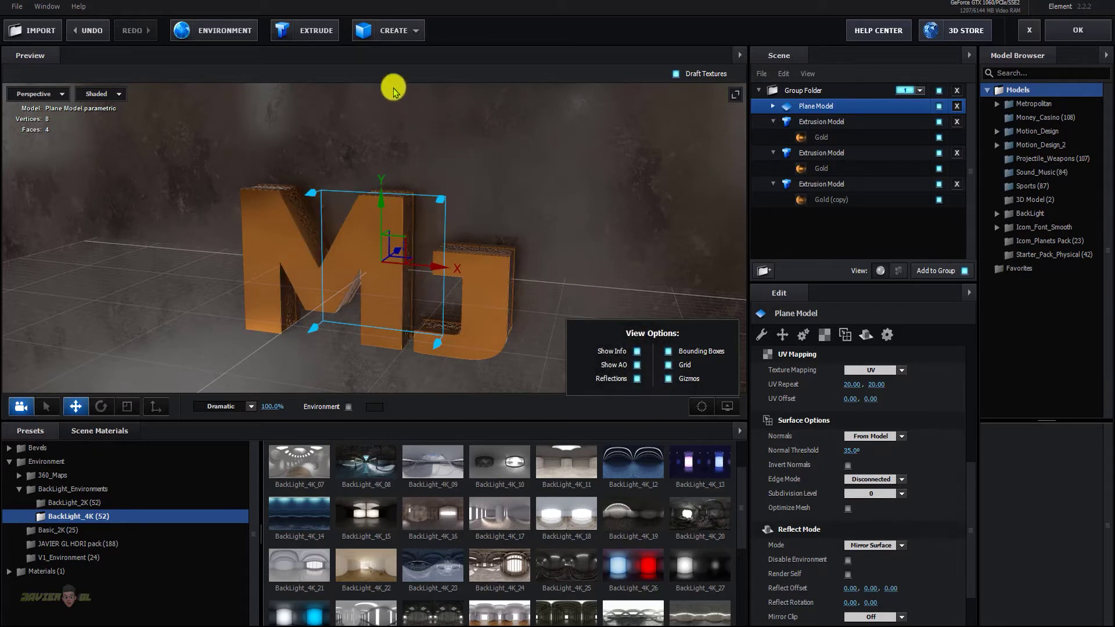
click(256, 32)
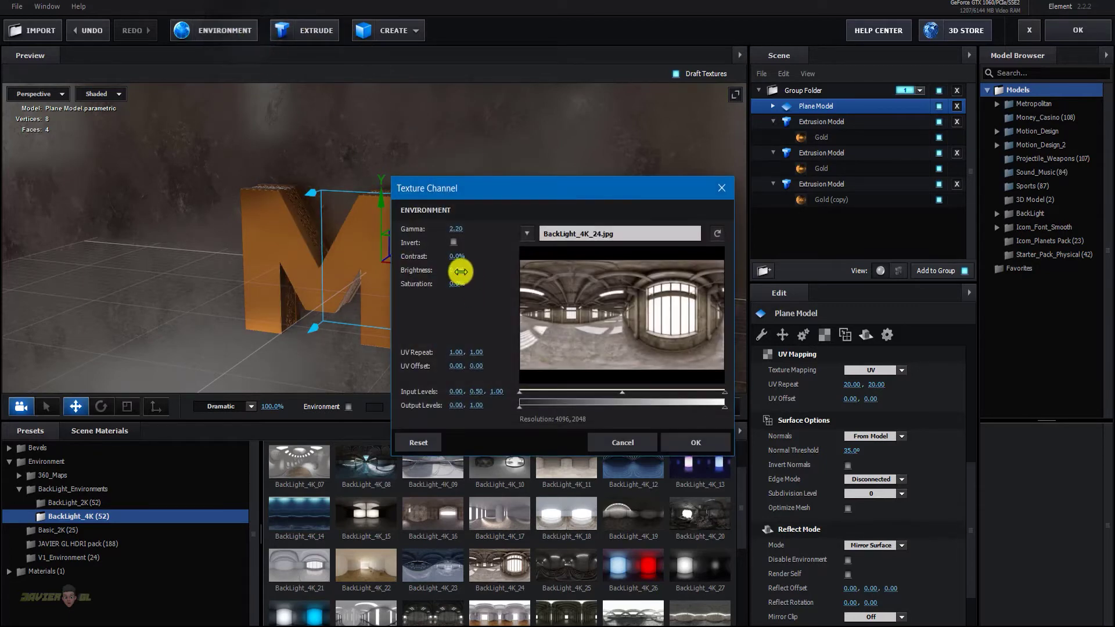
Set environment Brightness 40%, Saturation -100% and input levels midpoint 0.54, then confirm
mouse_move(461, 272)
mouse_down()
mouse_move(481, 273)
mouse_move(432, 301)
mouse_up()
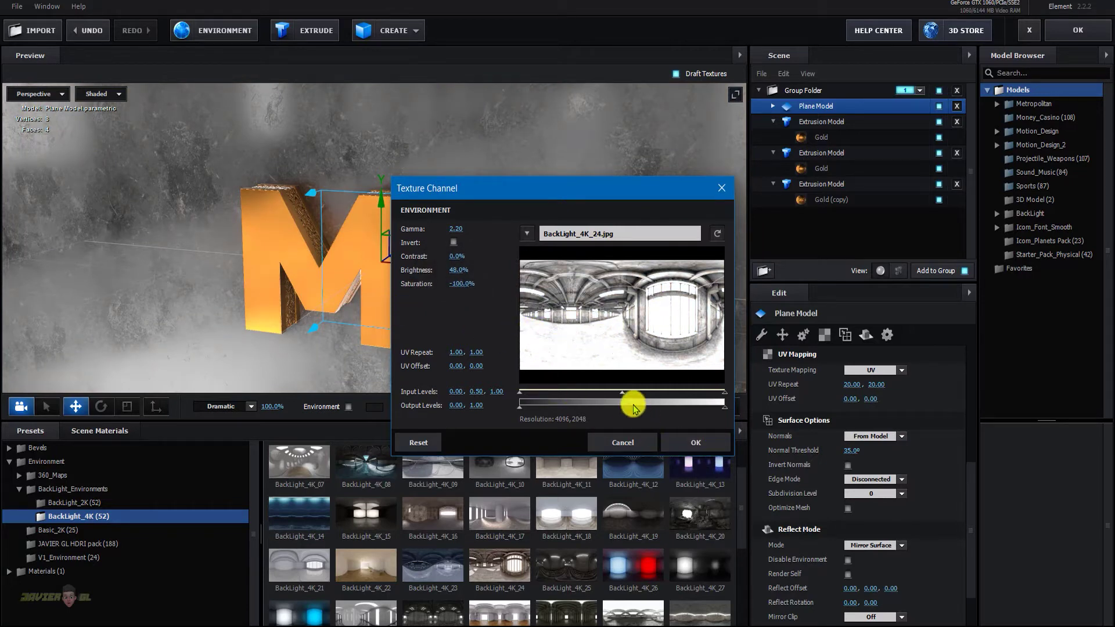
drag(624, 395, 634, 394)
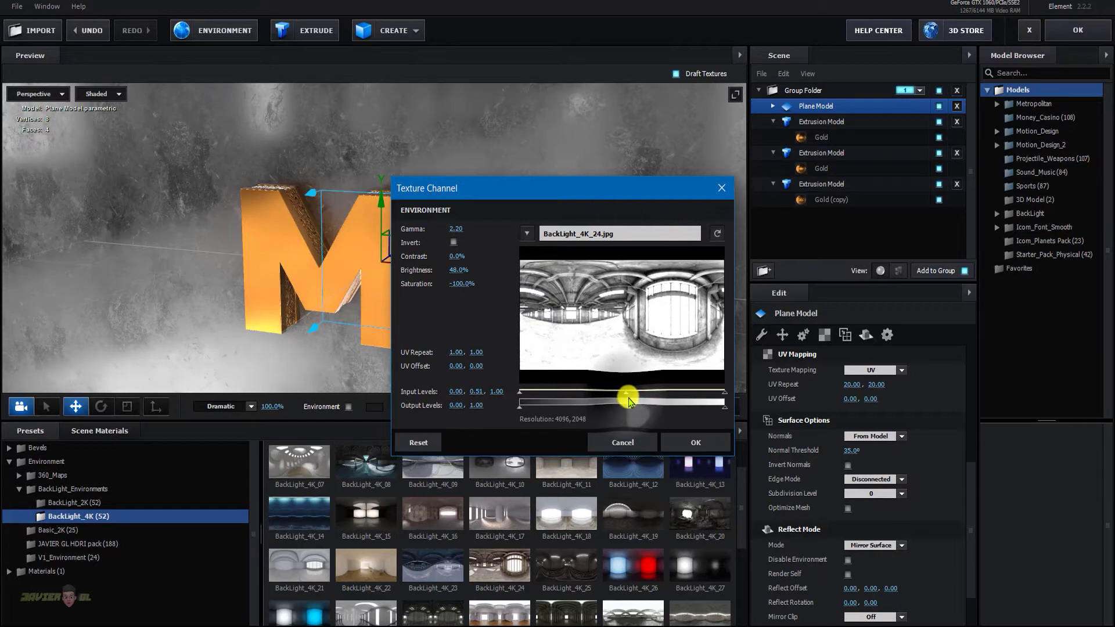
click(691, 442)
mouse_move(519, 312)
mouse_down()
mouse_move(476, 316)
mouse_move(572, 308)
mouse_move(577, 291)
mouse_move(515, 294)
mouse_move(528, 281)
mouse_move(545, 339)
mouse_move(356, 297)
mouse_move(510, 294)
mouse_move(436, 279)
mouse_move(535, 319)
mouse_move(515, 321)
mouse_up()
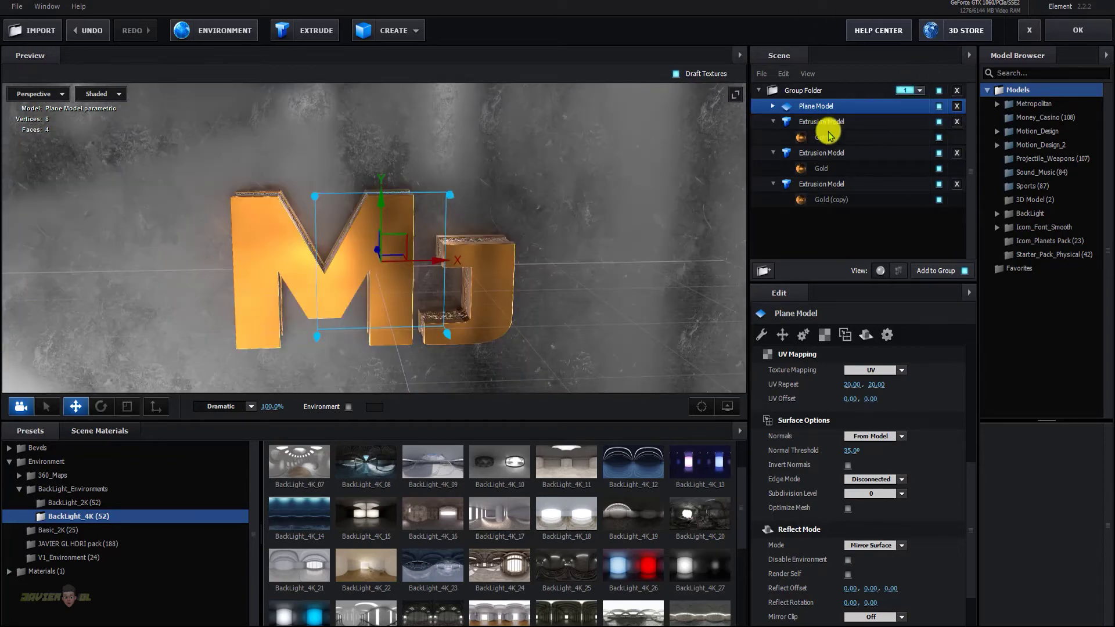
Switch each of the three MJ extrusion models from Default to Spherical reflect mode
right_click(811, 123)
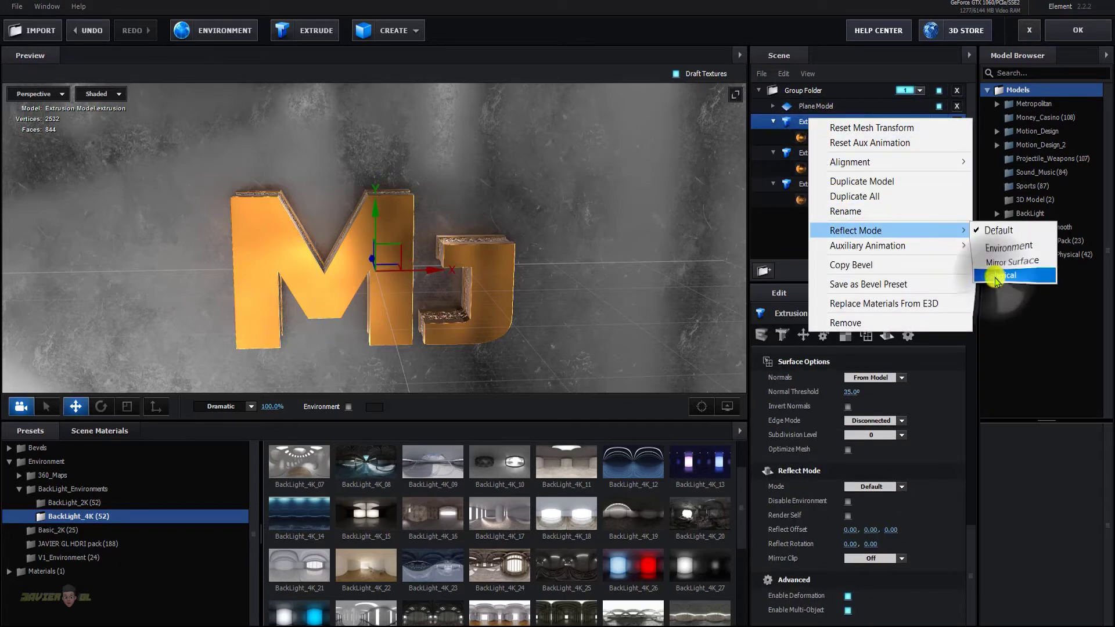
click(997, 280)
click(830, 155)
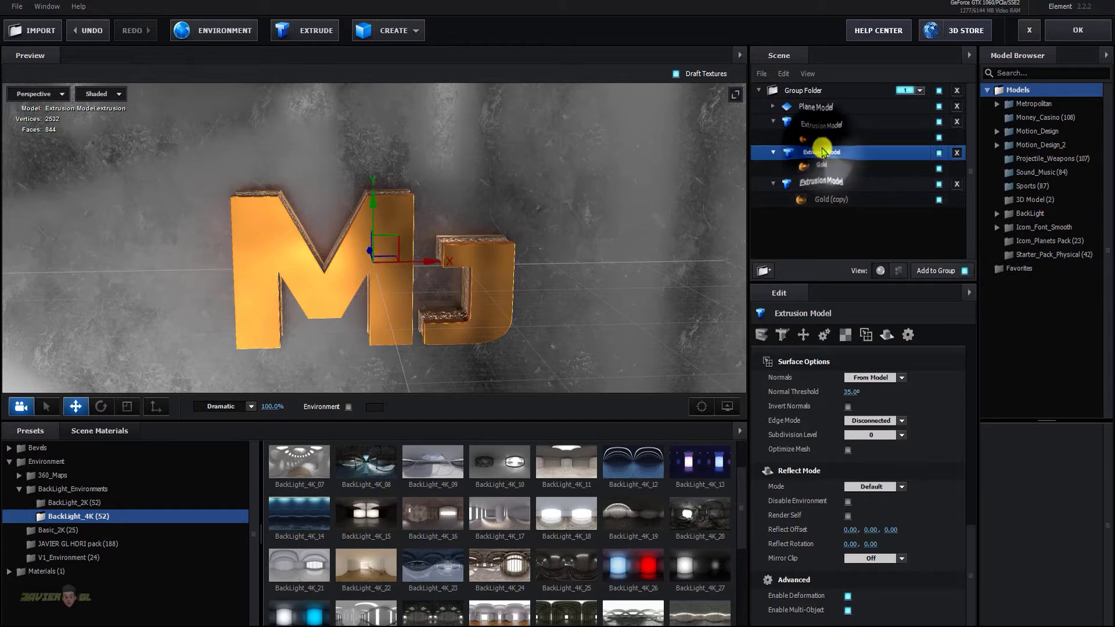
click(887, 335)
click(877, 370)
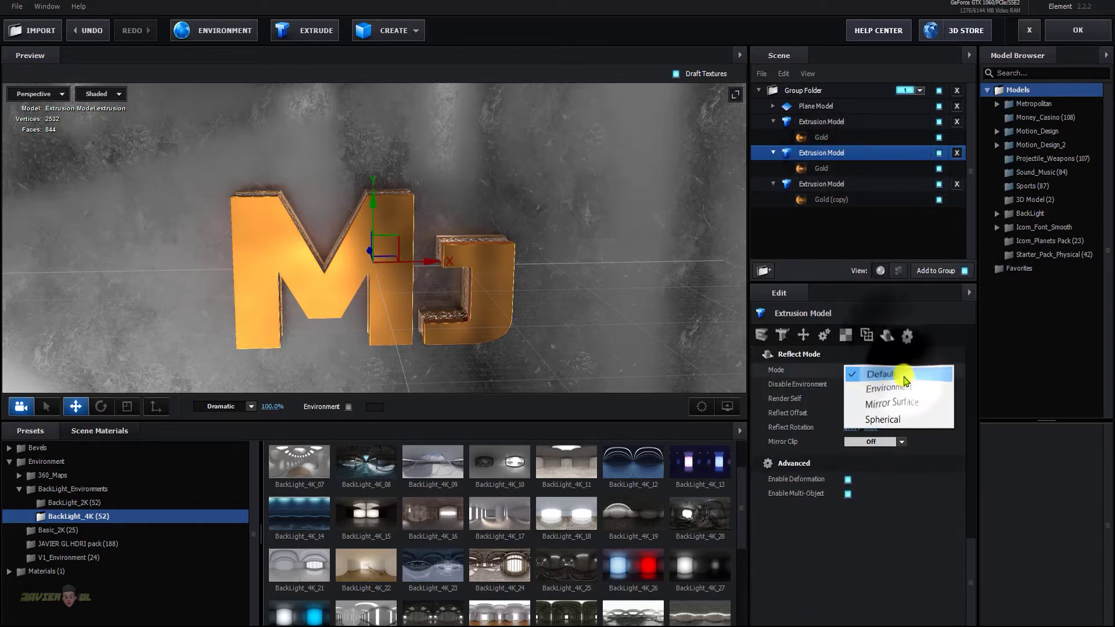
click(883, 419)
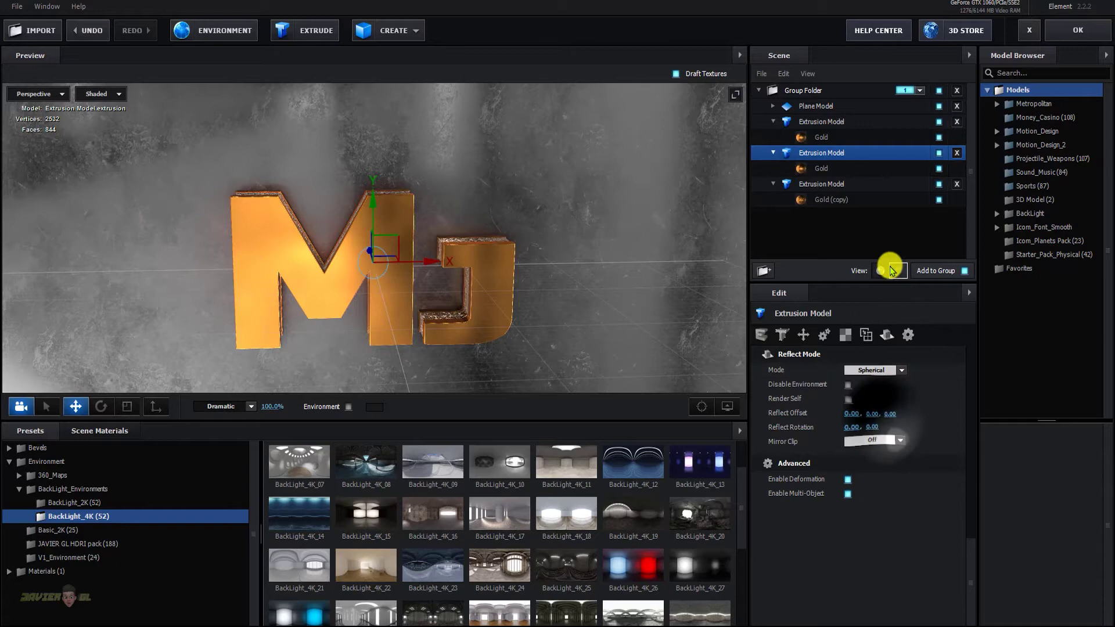
click(821, 183)
click(889, 340)
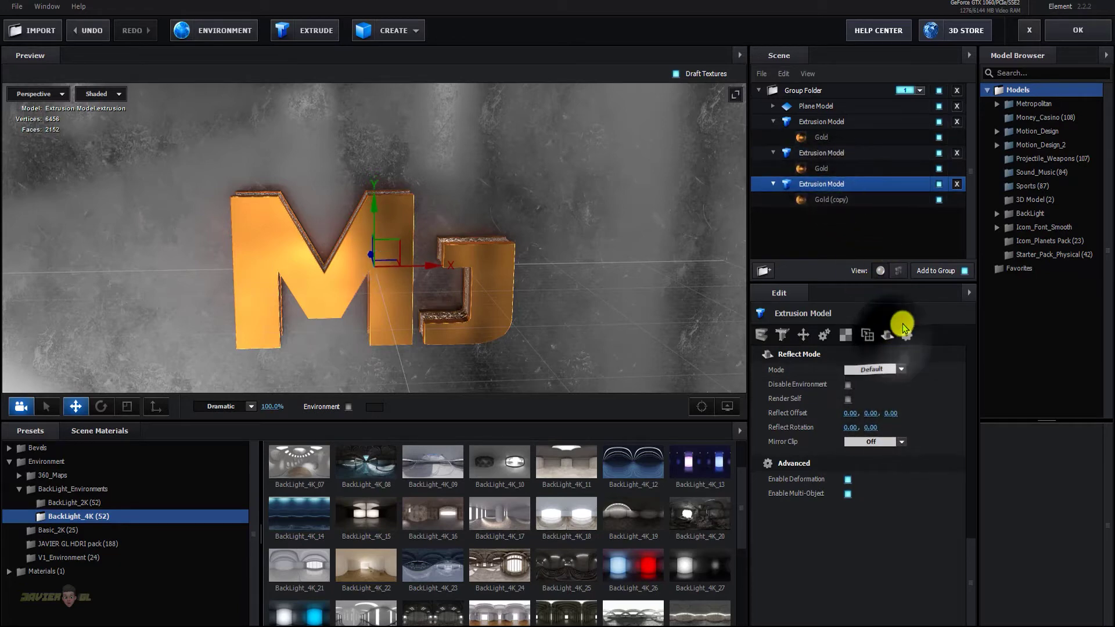
click(885, 336)
click(889, 370)
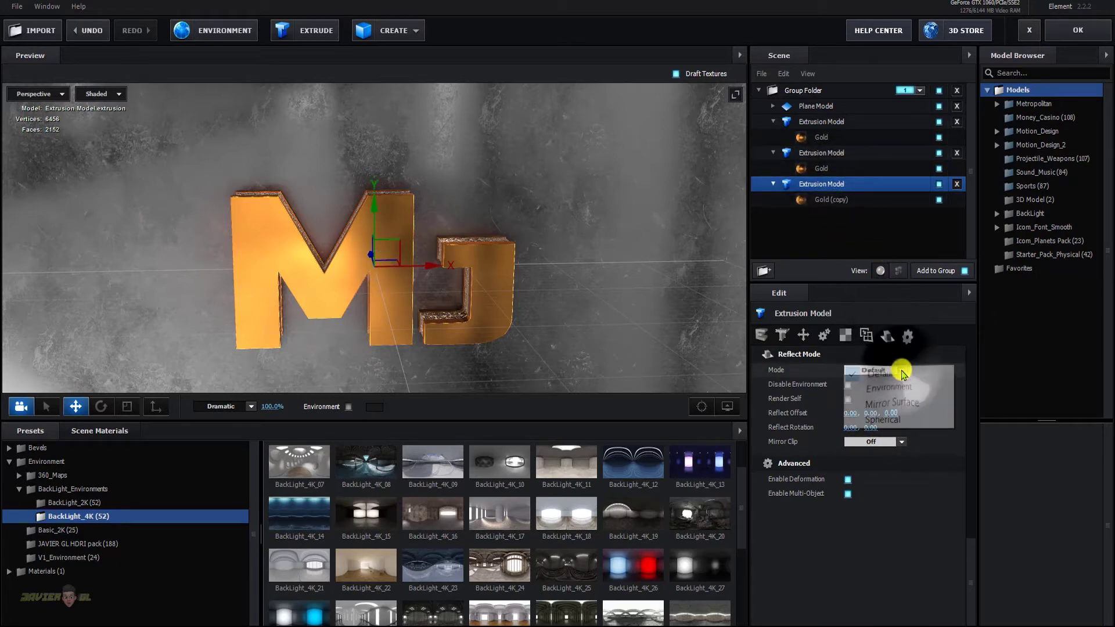
click(879, 410)
mouse_move(658, 301)
mouse_down()
mouse_move(668, 296)
mouse_move(593, 291)
mouse_up()
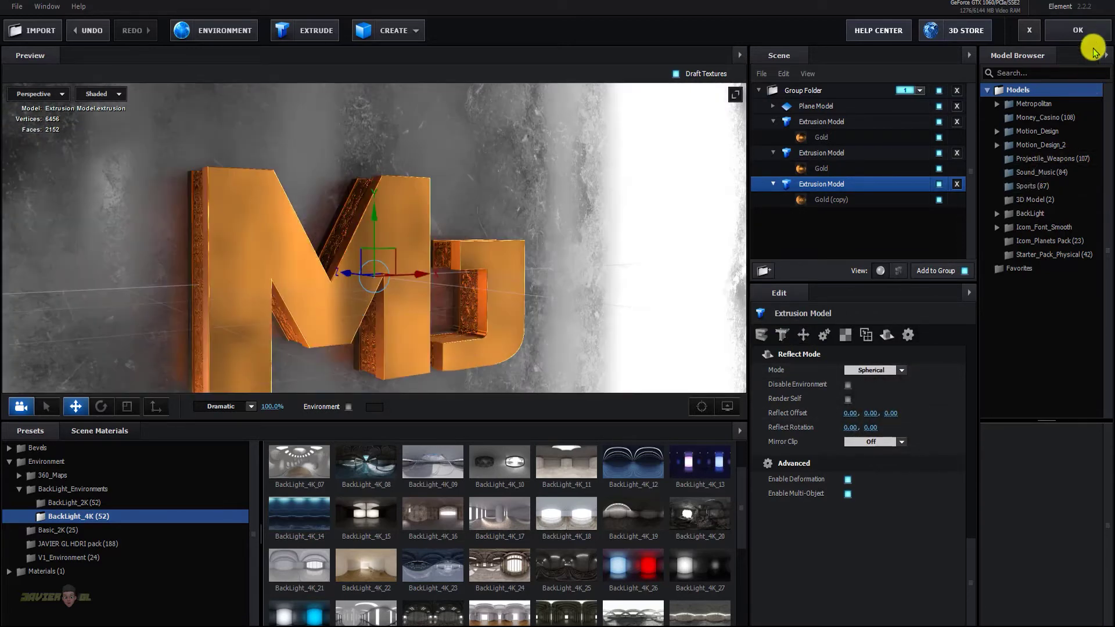
Return to the composition, hide the flat MJ text layer, and add a new camera
click(1079, 33)
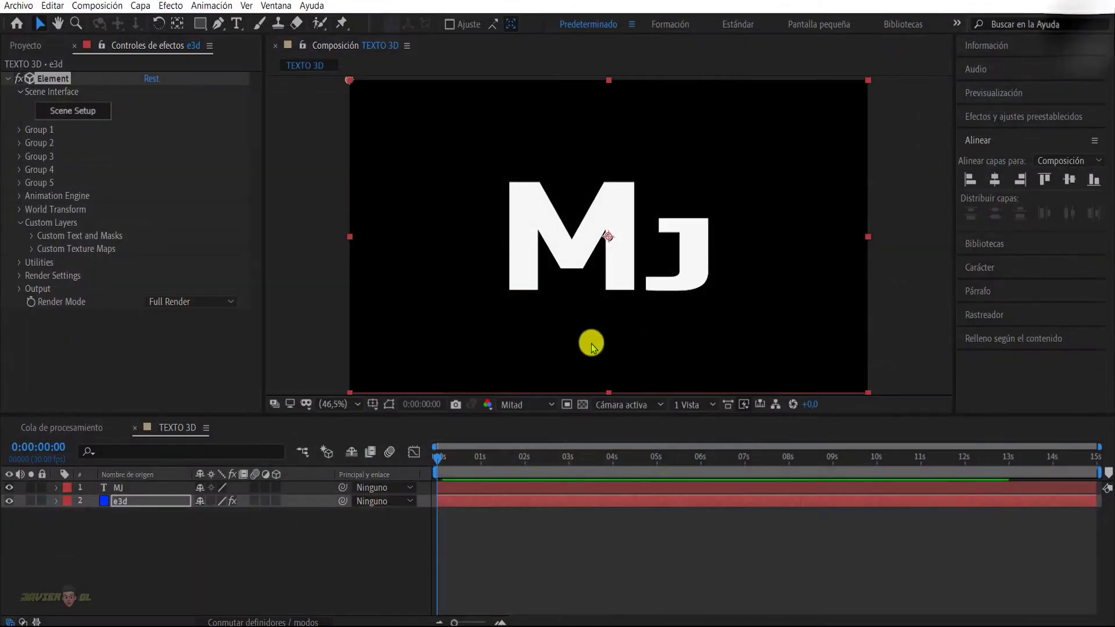
click(10, 488)
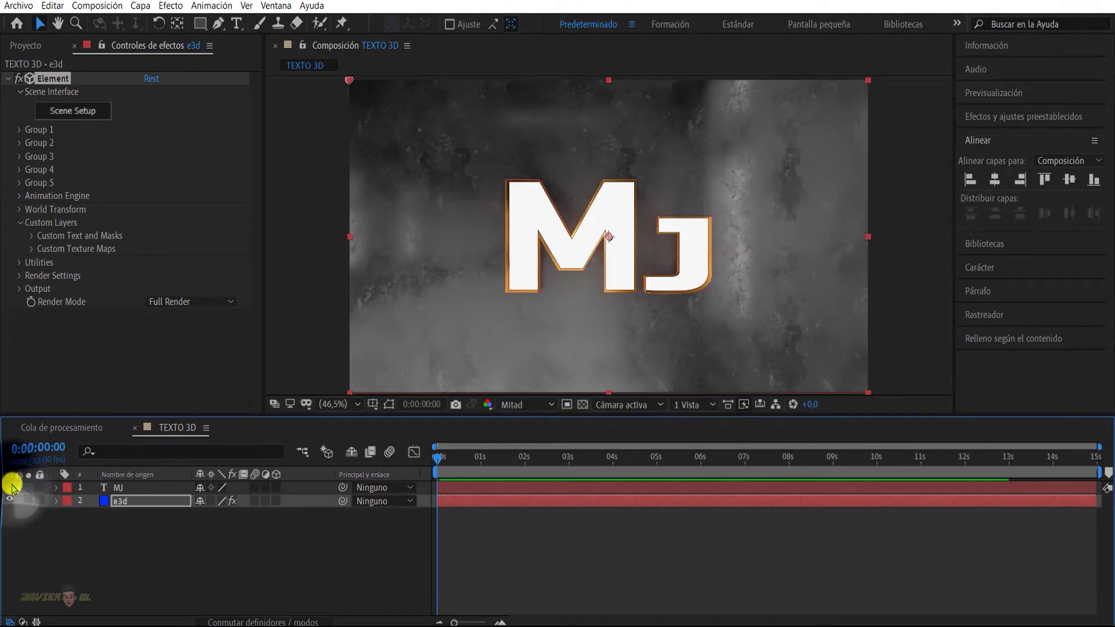
click(138, 7)
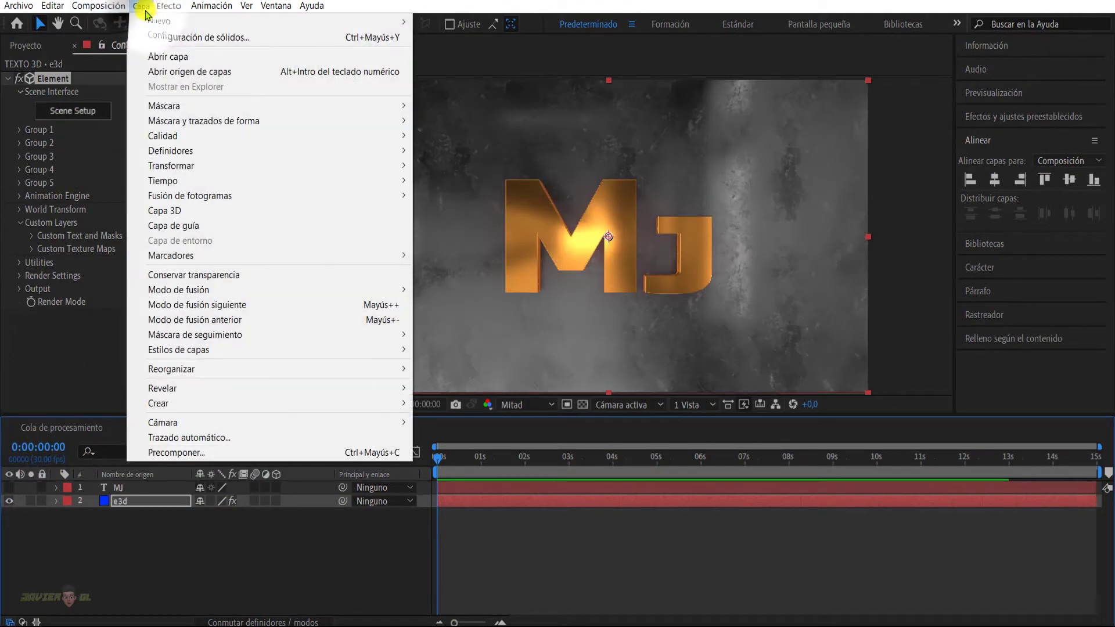
mouse_move(162, 22)
click(438, 68)
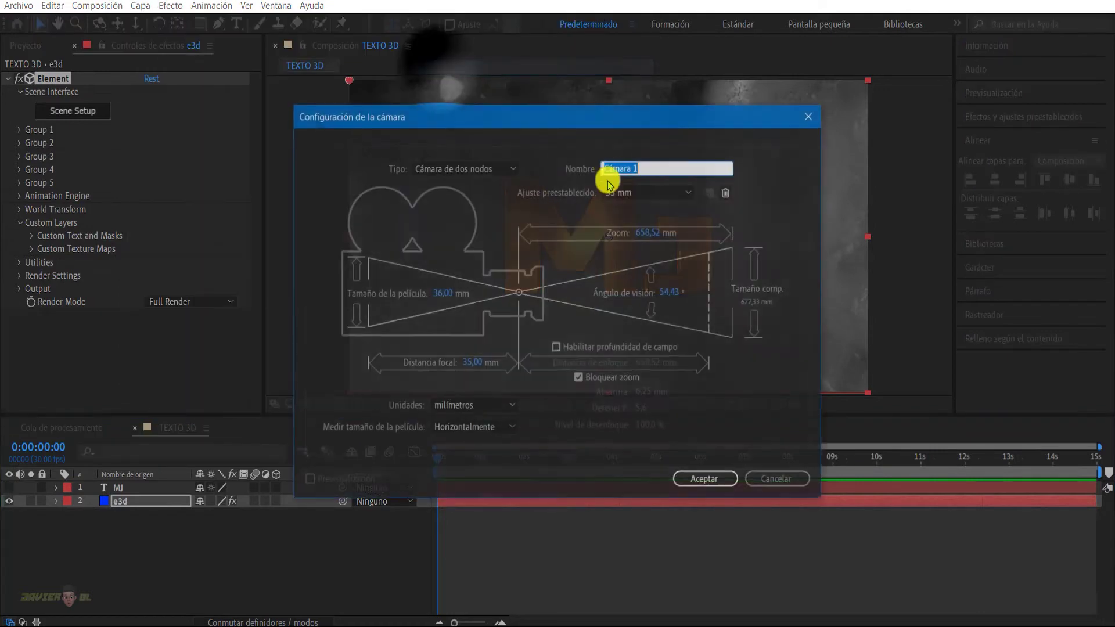
click(697, 548)
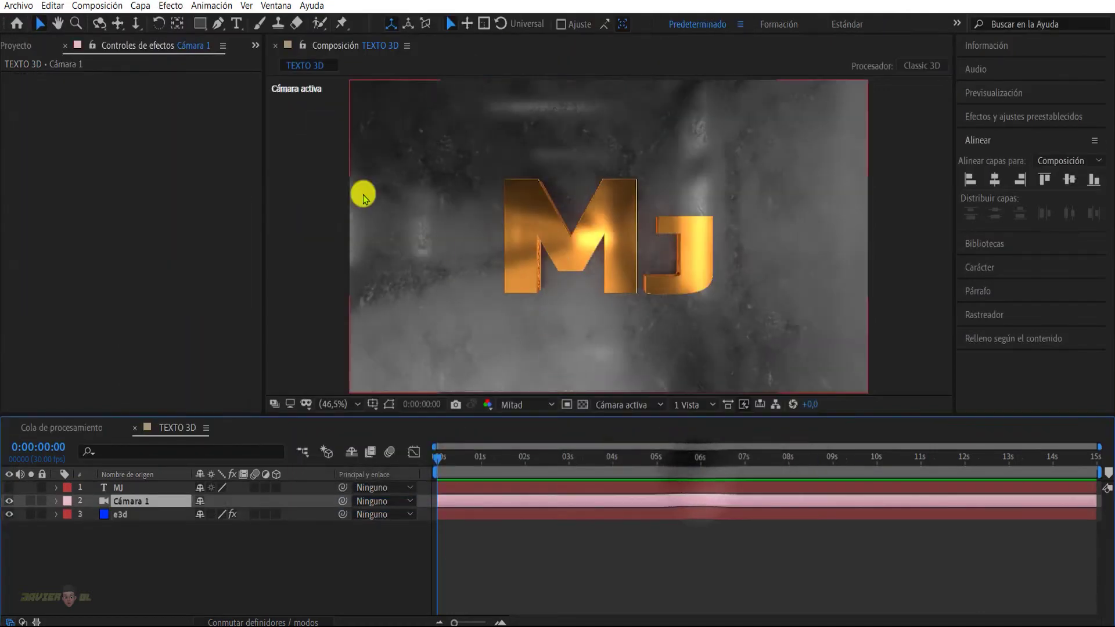
Dolly, track and orbit the camera to an angled view of the gold MJ letters
click(122, 26)
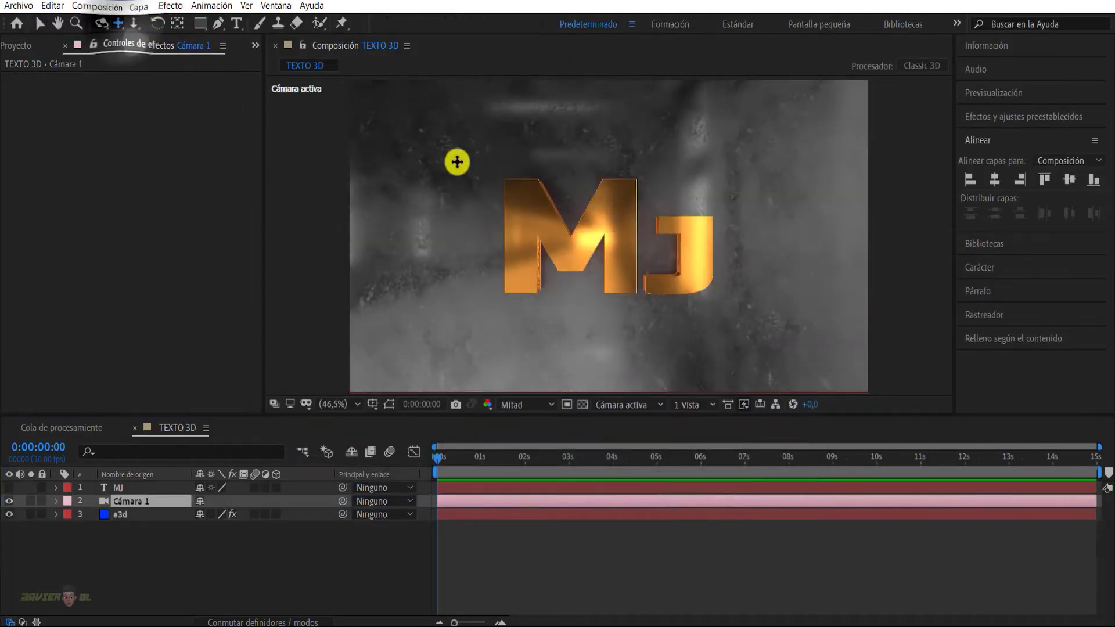
scroll(536, 260, up, 2)
scroll(537, 261, up, 2)
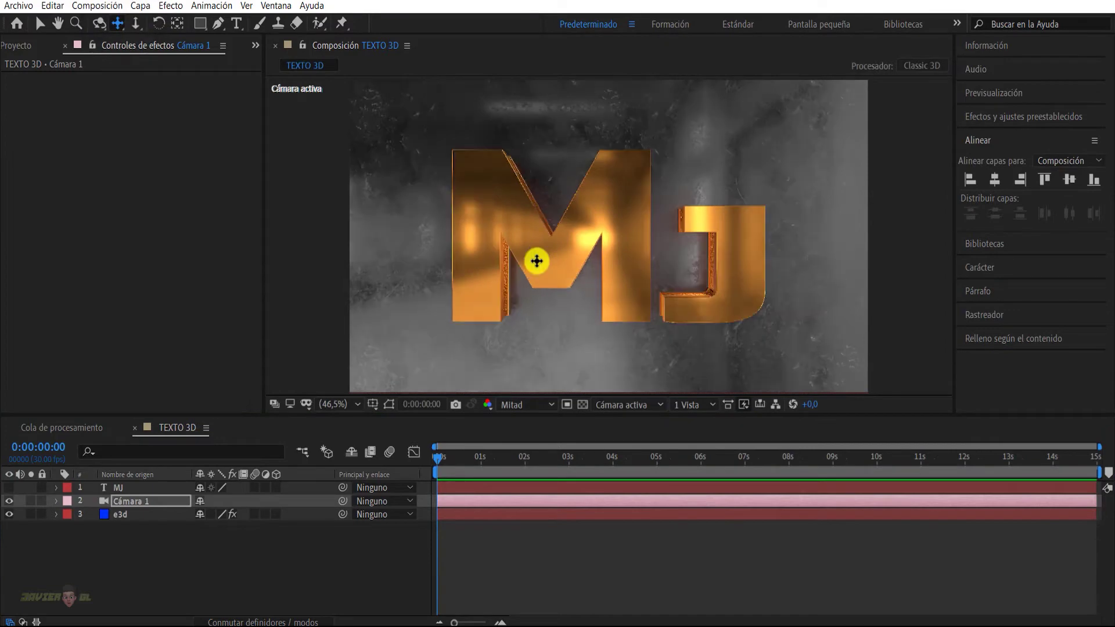
drag(537, 261, 569, 264)
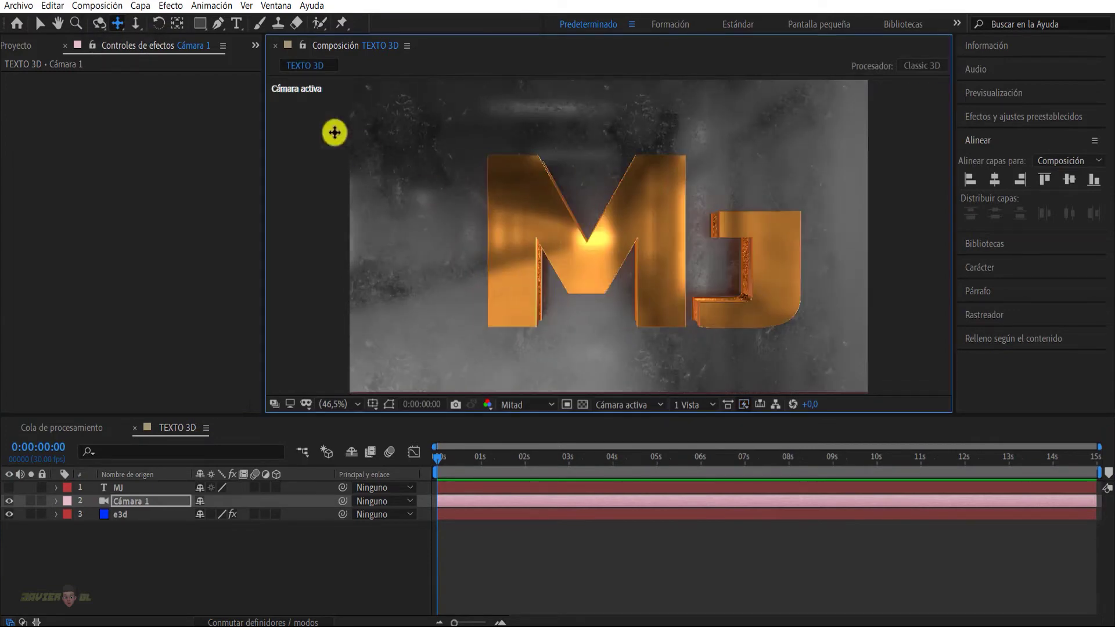
click(99, 24)
mouse_move(478, 238)
mouse_down()
mouse_move(516, 254)
mouse_move(575, 336)
mouse_move(606, 327)
mouse_up()
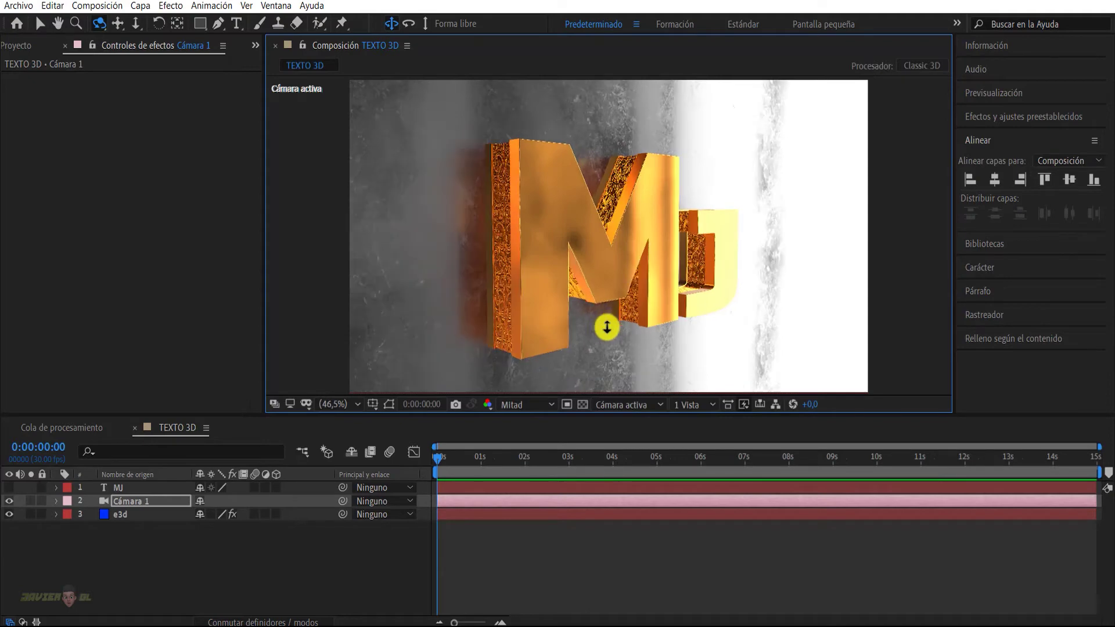
mouse_move(697, 308)
mouse_down()
mouse_move(787, 297)
mouse_move(703, 291)
mouse_up()
Add a shadow-casting parallel light, Luz Paralelo 1, to the composition
key(c)
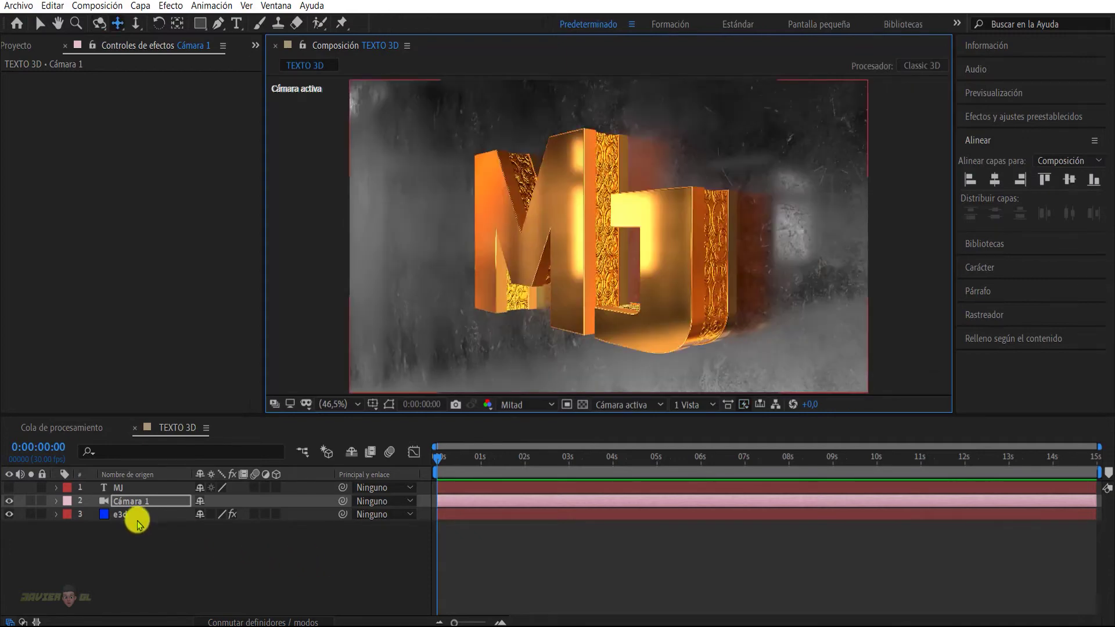
click(135, 489)
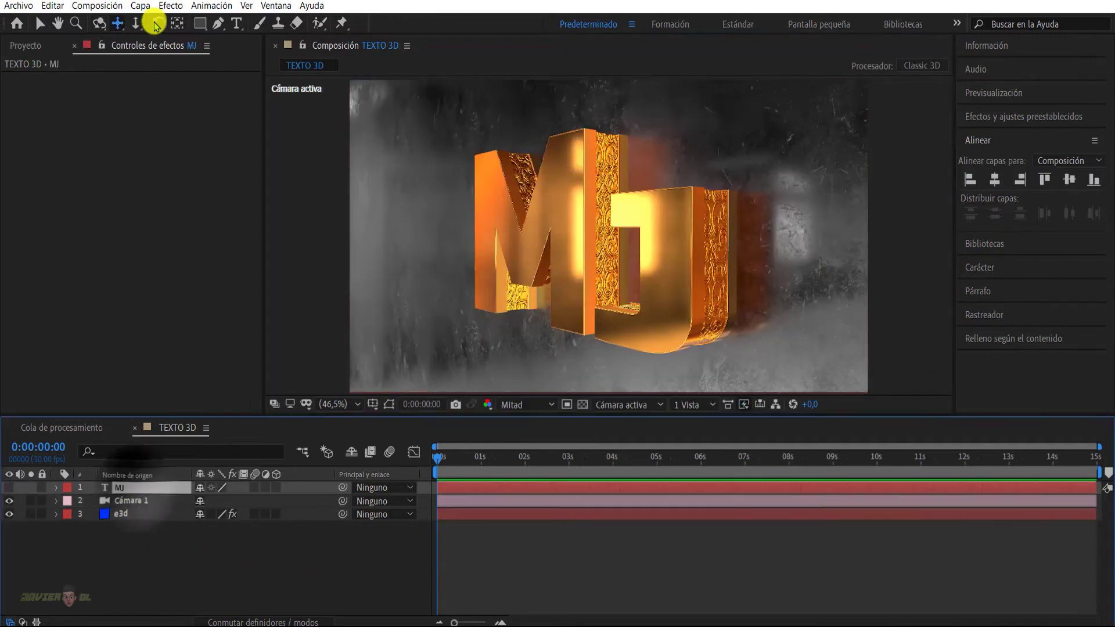
click(141, 6)
mouse_move(152, 12)
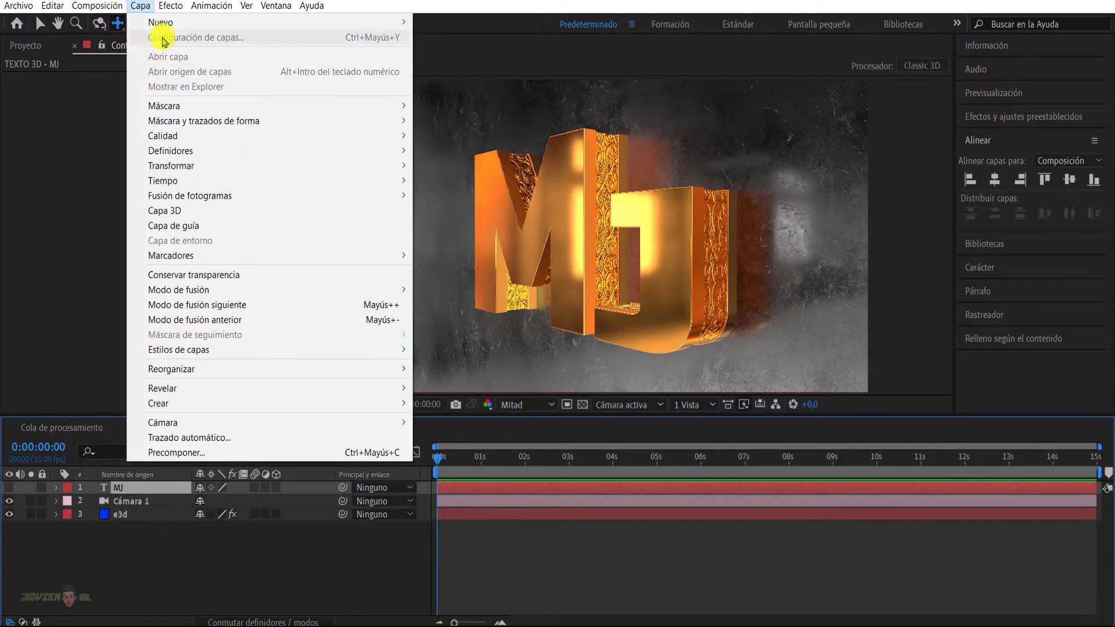
mouse_move(385, 22)
click(444, 58)
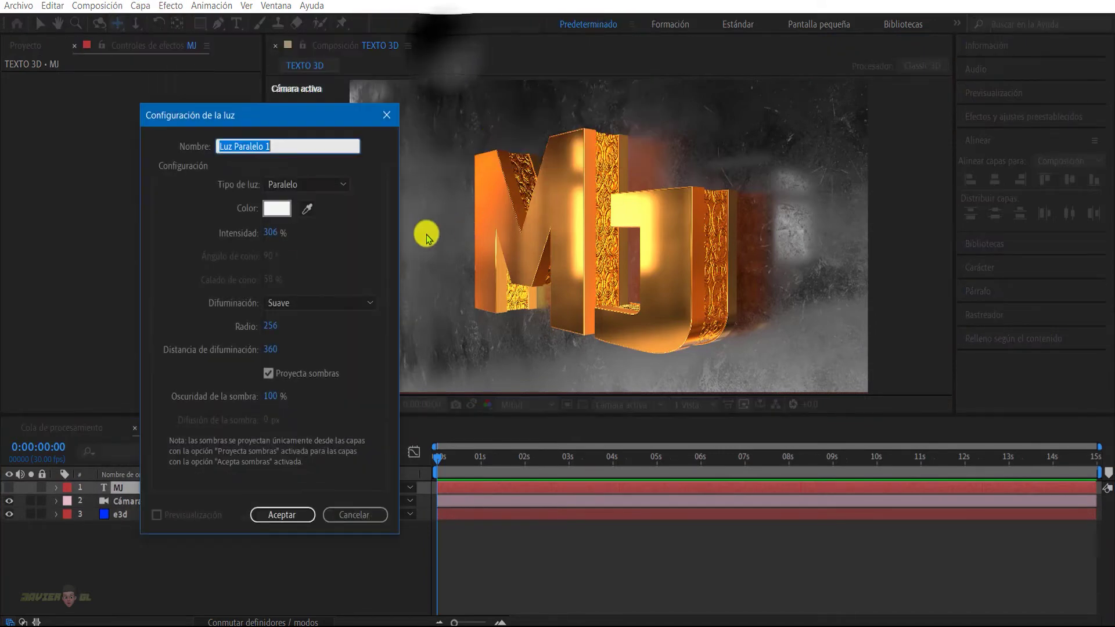
click(282, 514)
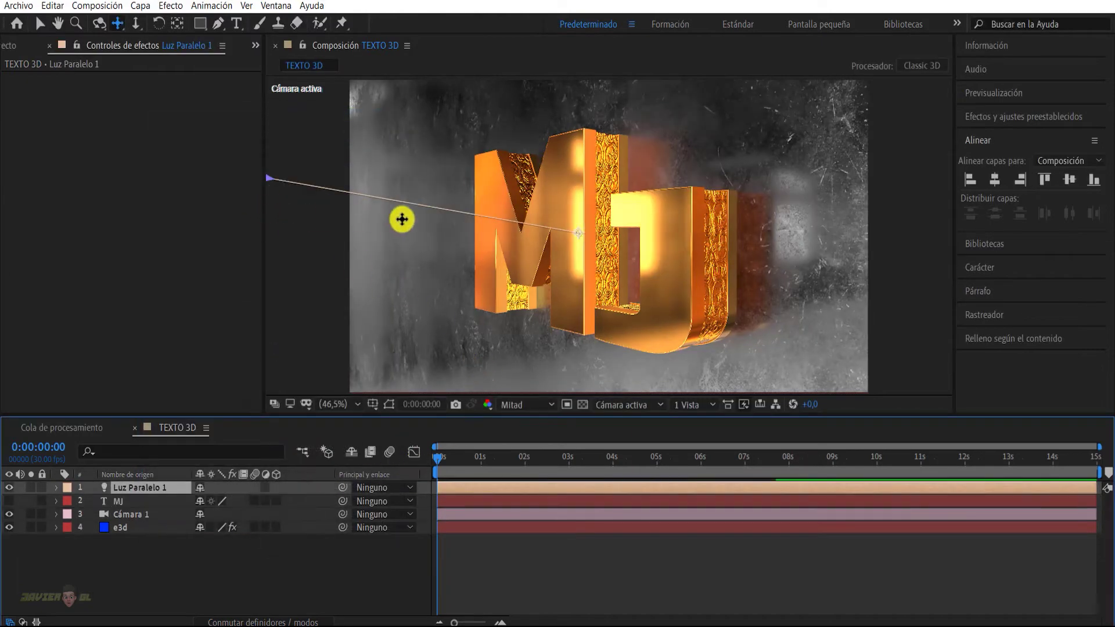
Move Luz Paralelo 1 above and to the left of the MJ text, then deselect it
scroll(475, 269, down, 5)
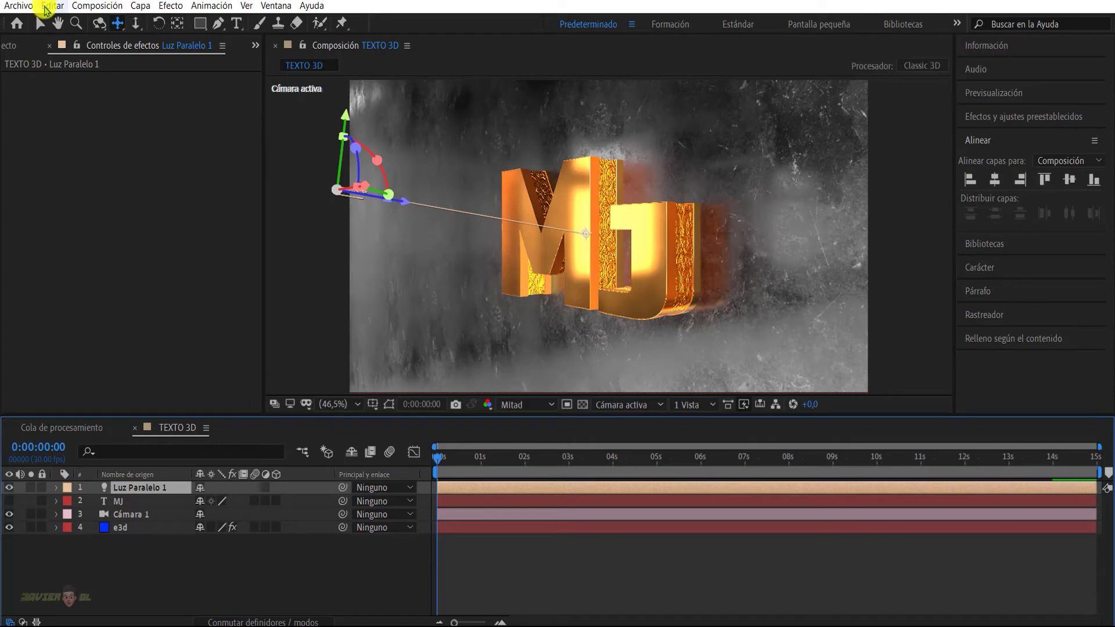
click(39, 23)
mouse_move(341, 135)
mouse_down()
mouse_move(664, 122)
mouse_move(731, 1)
mouse_up()
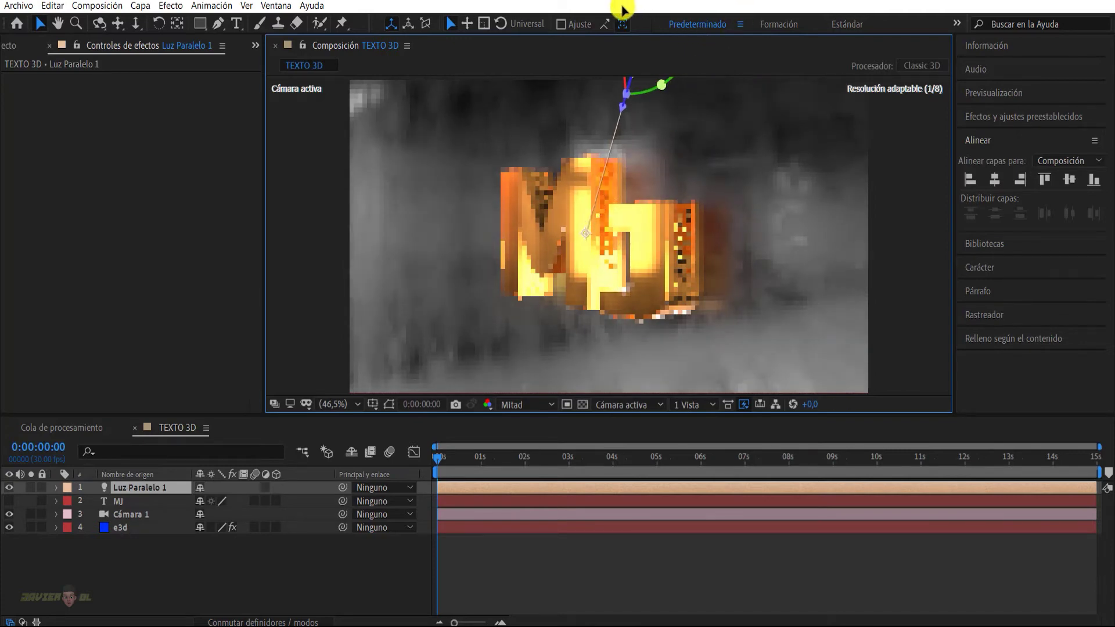
drag(647, 3, 619, 5)
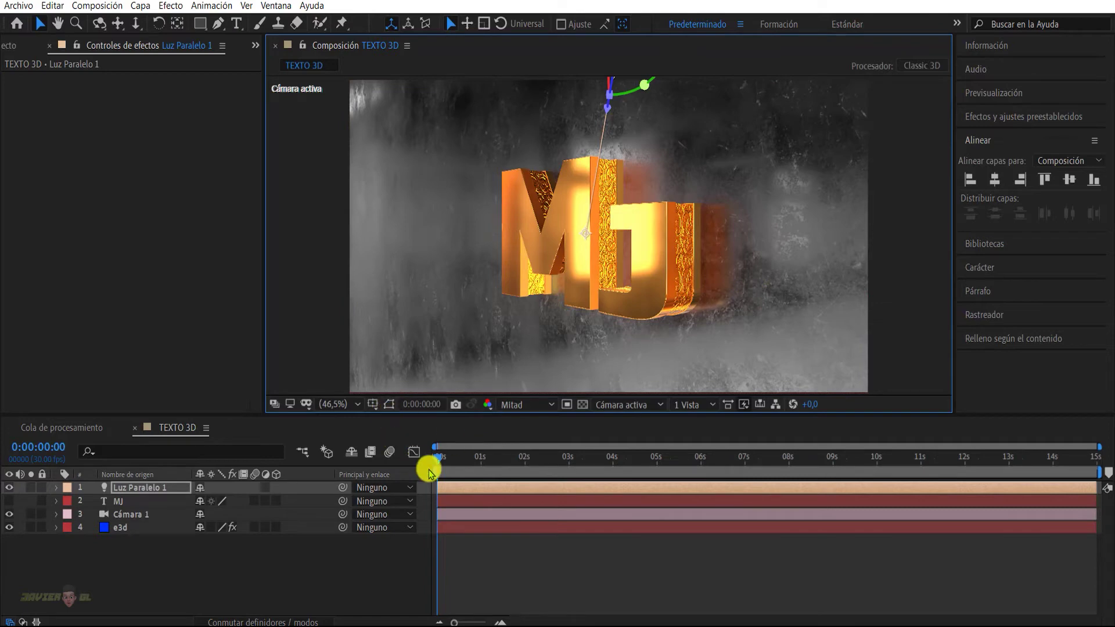
click(177, 591)
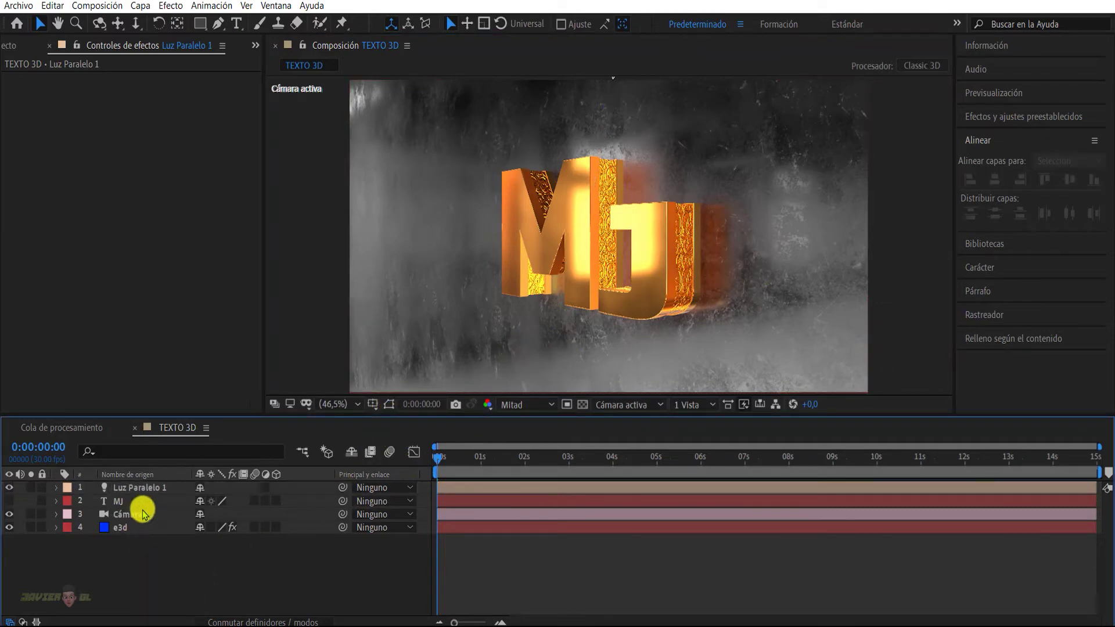
Set a Point of Interest keyframe at 0 s on Cámara 1
click(57, 514)
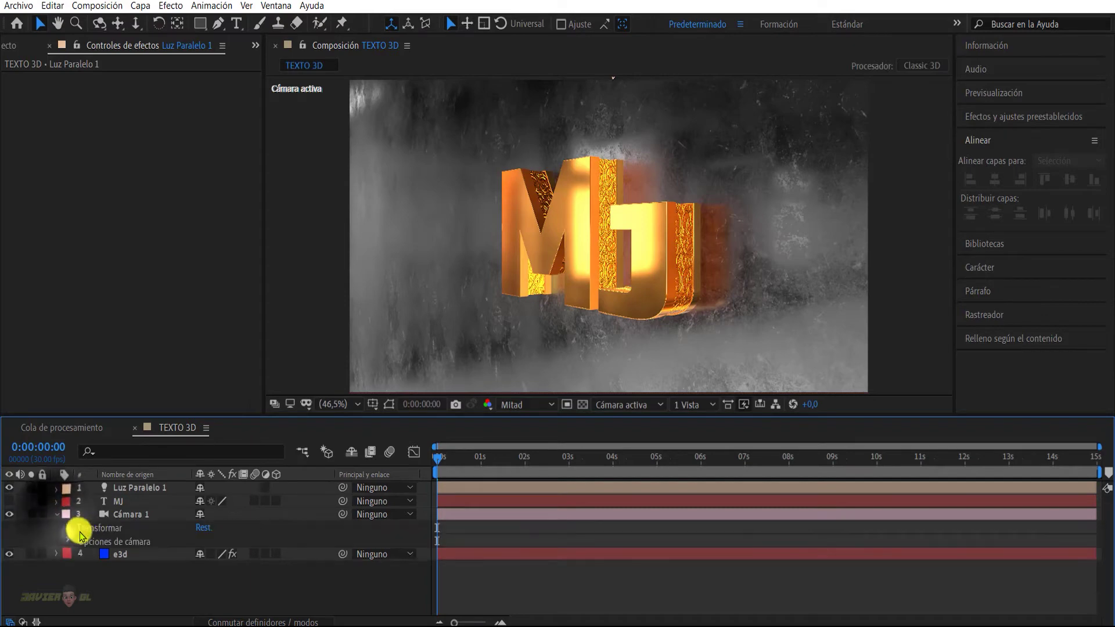
click(70, 527)
click(93, 541)
Key Cámara 1's Position at 0 s, then orbit it into the ending pose at the last frame
click(93, 554)
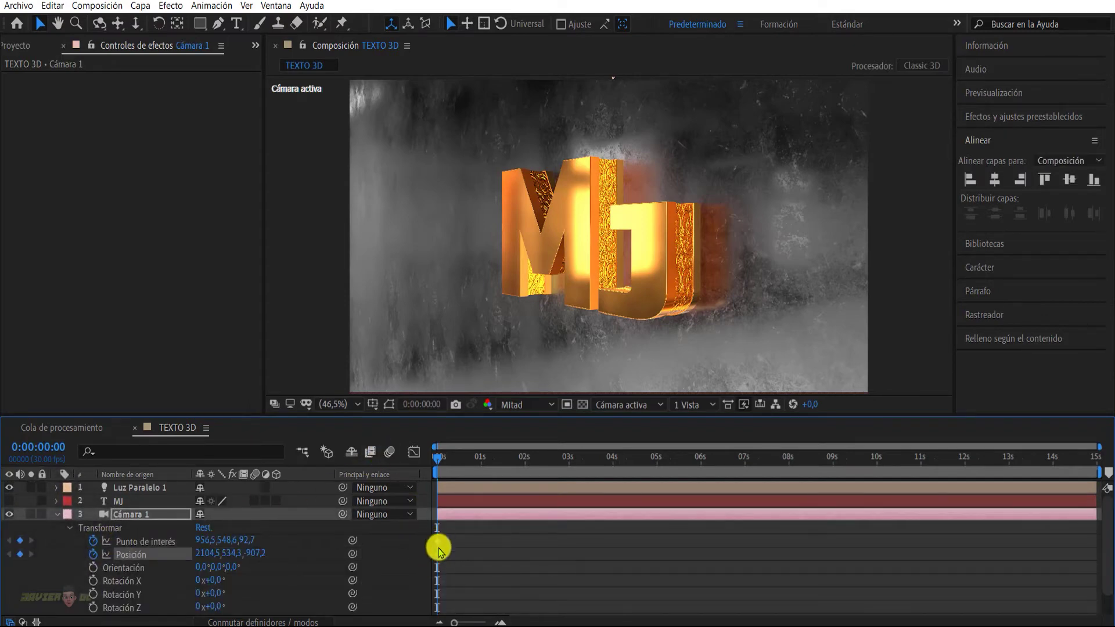
drag(436, 455, 1110, 447)
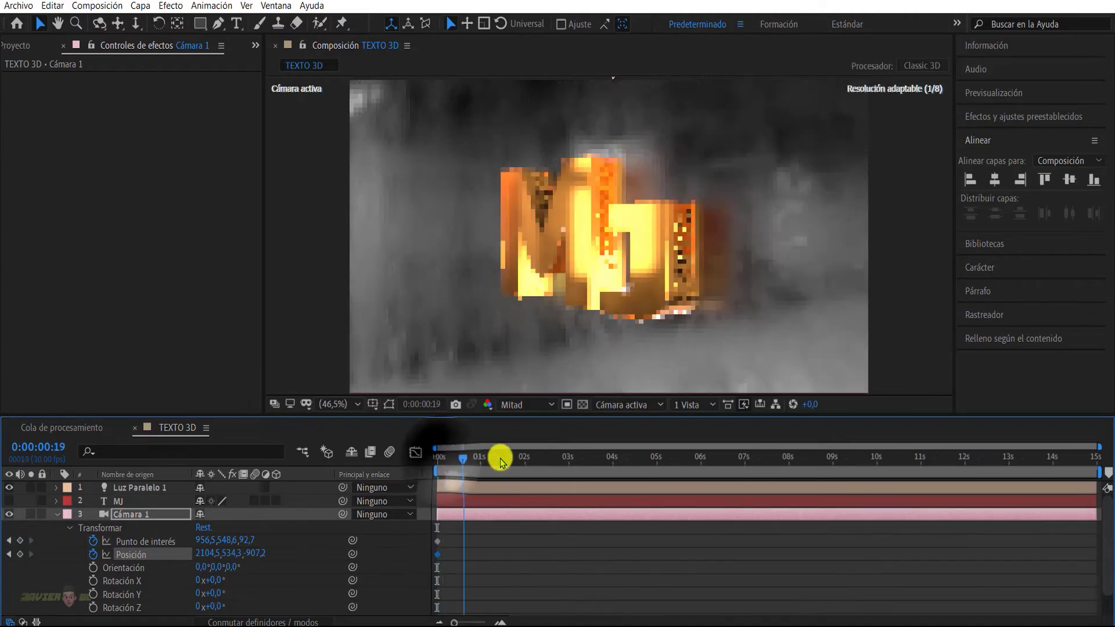
click(98, 23)
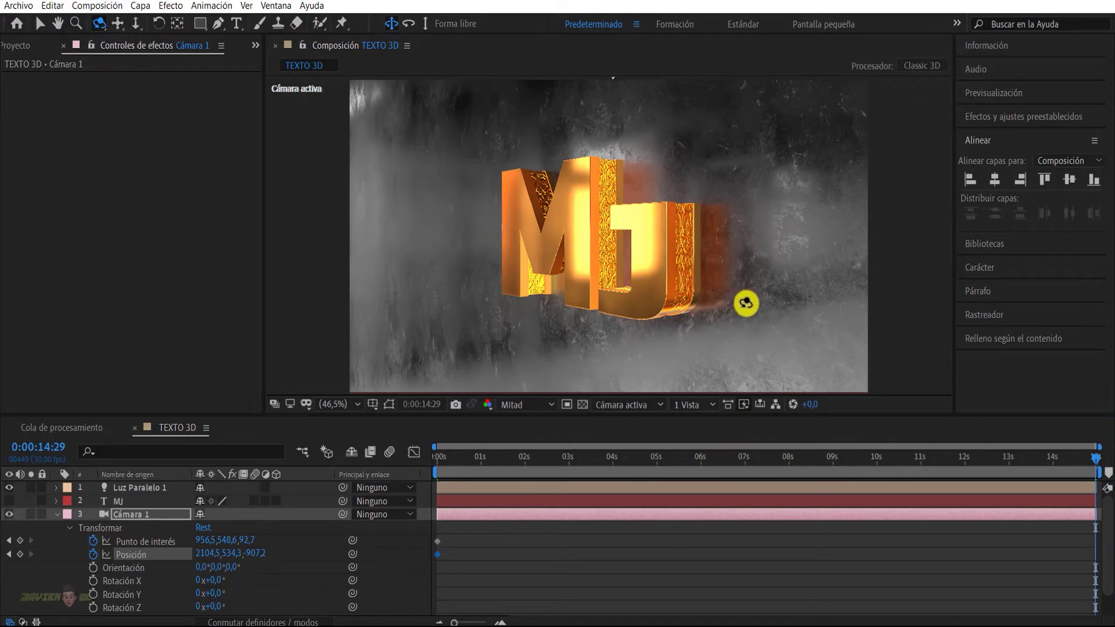
mouse_move(745, 303)
mouse_down()
mouse_move(737, 311)
mouse_move(753, 331)
mouse_move(779, 343)
mouse_move(837, 299)
mouse_move(854, 316)
mouse_move(734, 319)
mouse_up()
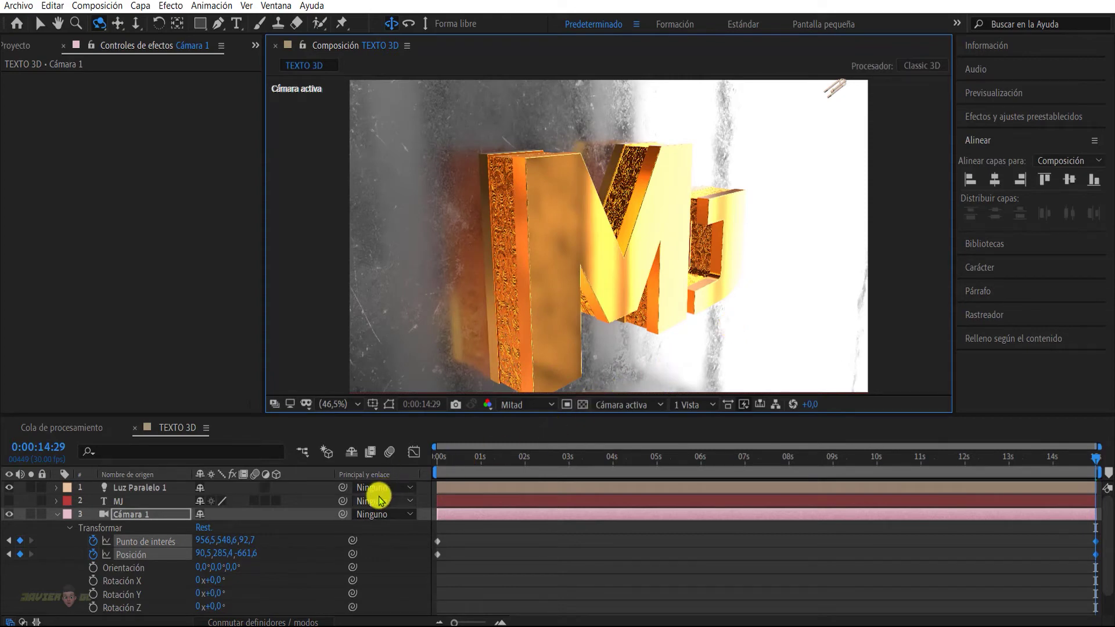
Preview the camera animation, then return to the first frame and collapse the camera properties
key(space)
click(1000, 95)
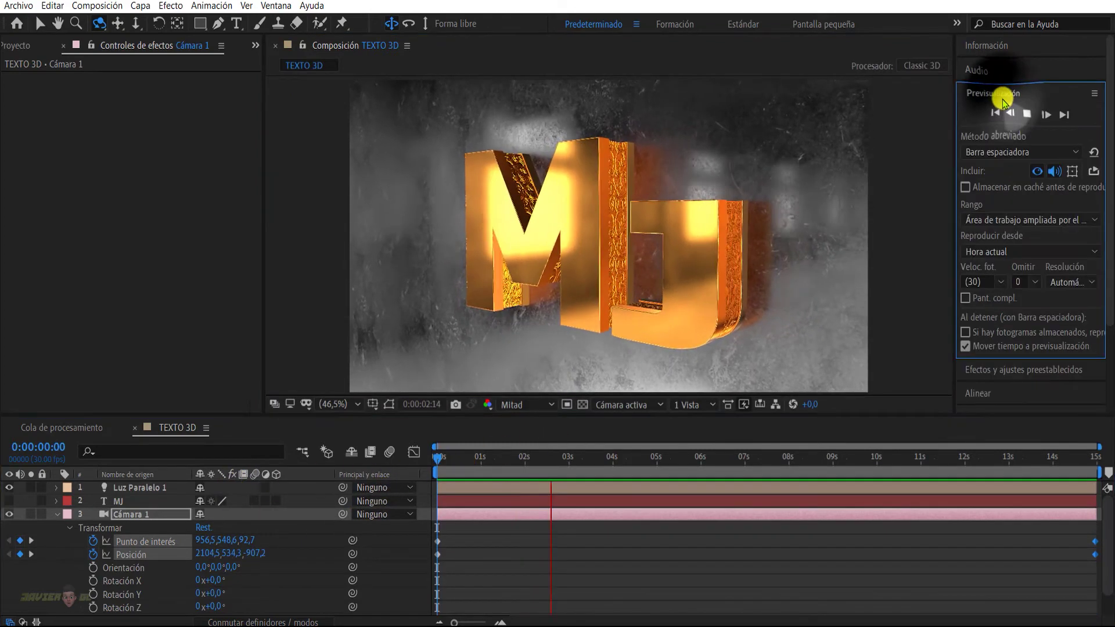
click(1031, 119)
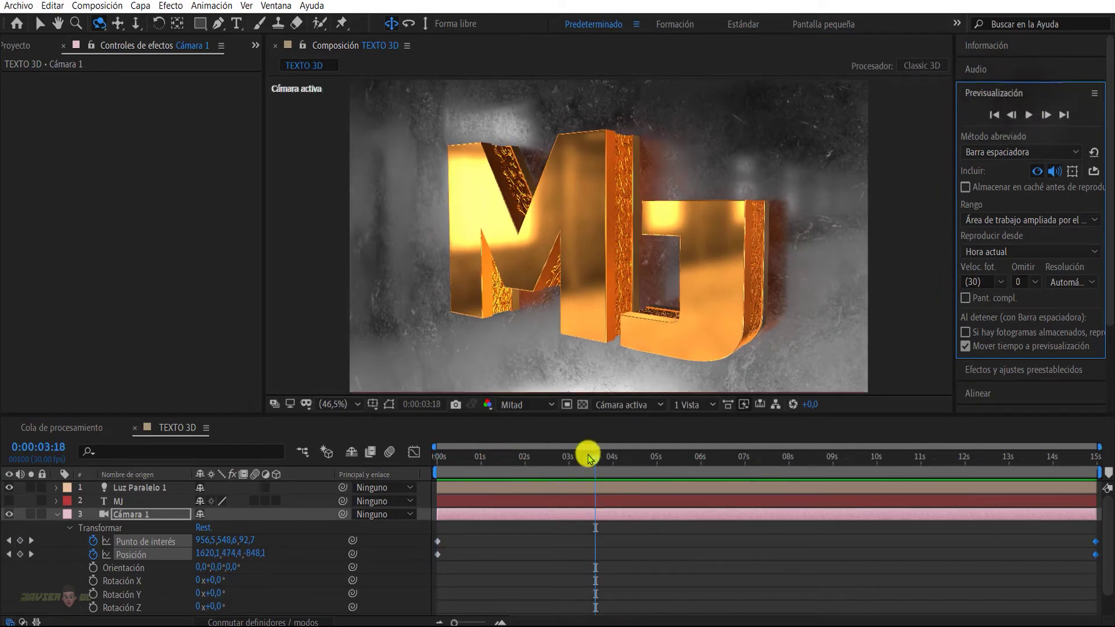
drag(584, 465, 439, 459)
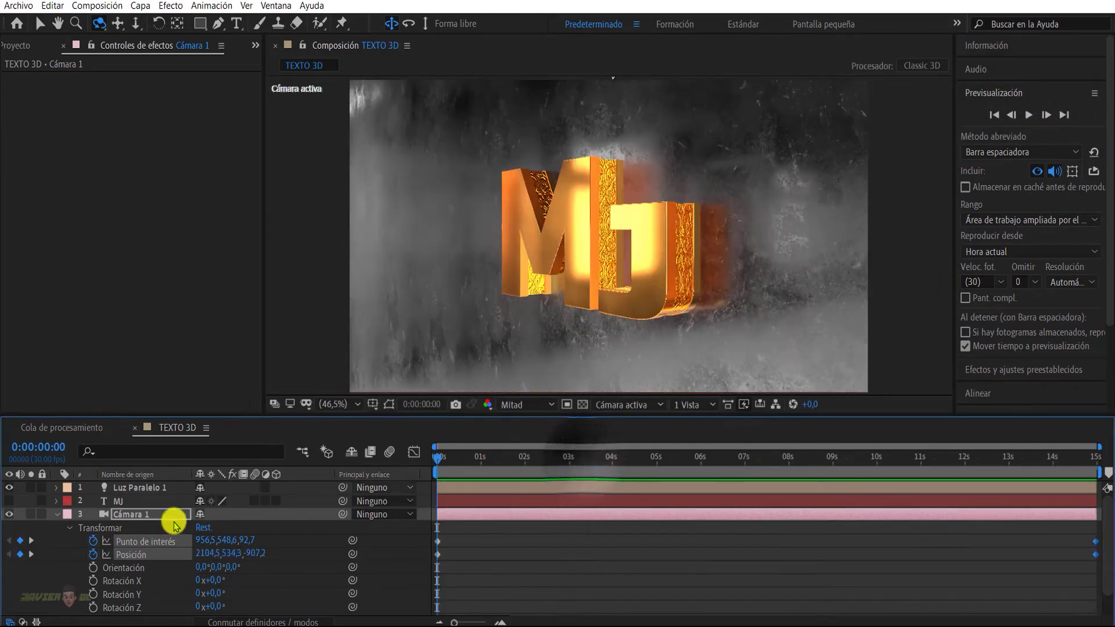
click(56, 514)
Lower the BackLight_4K_24 environment to 13% brightness and 3% saturation, then return to After Effects
click(116, 527)
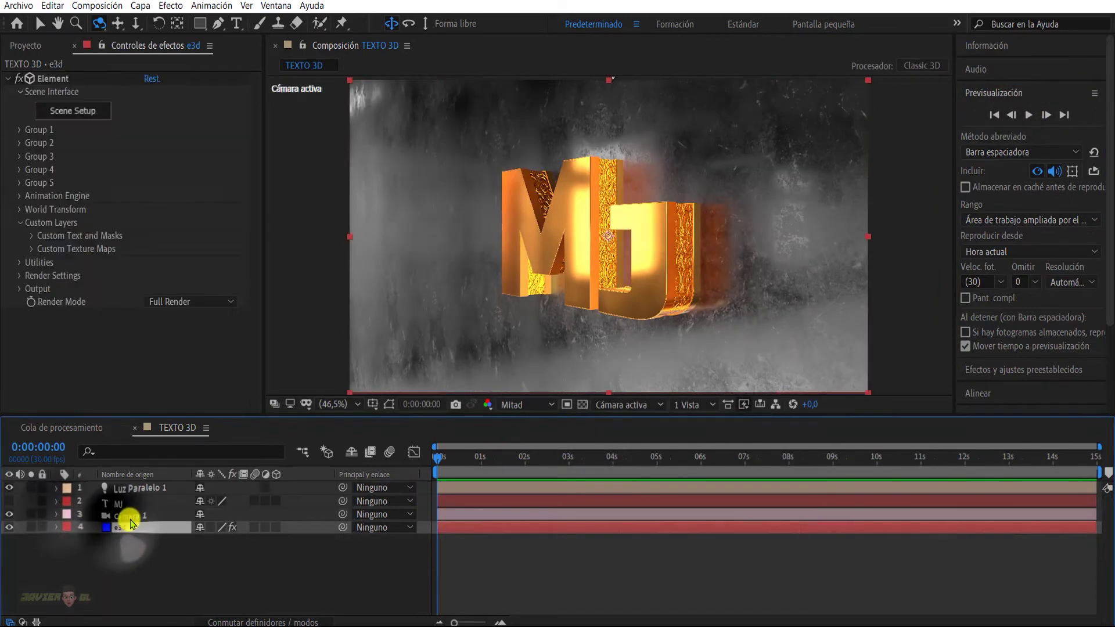
click(52, 78)
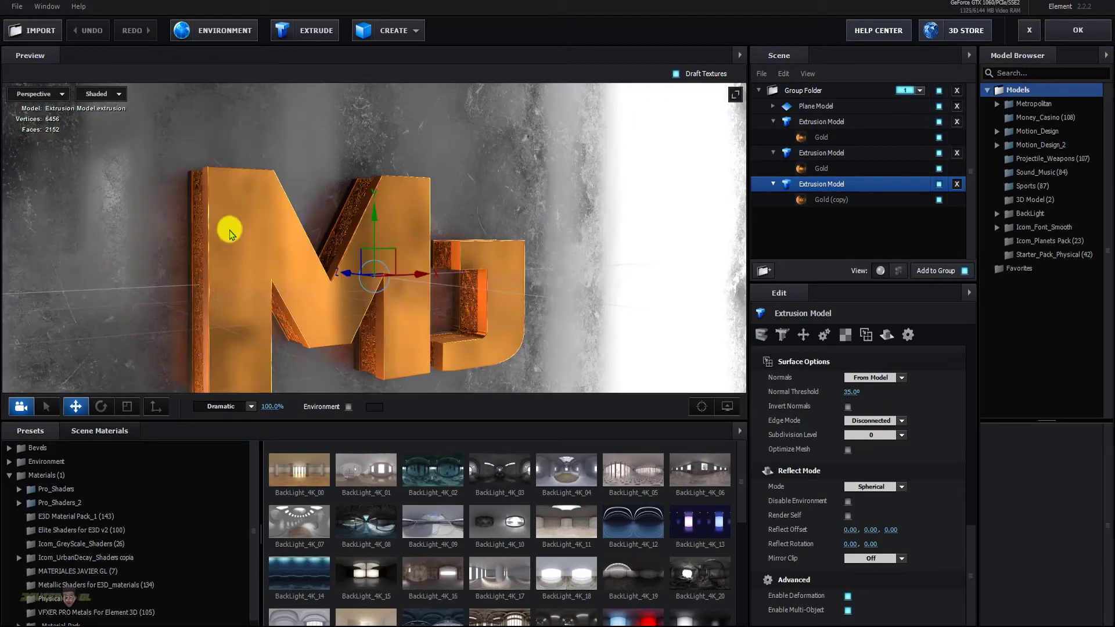
click(205, 42)
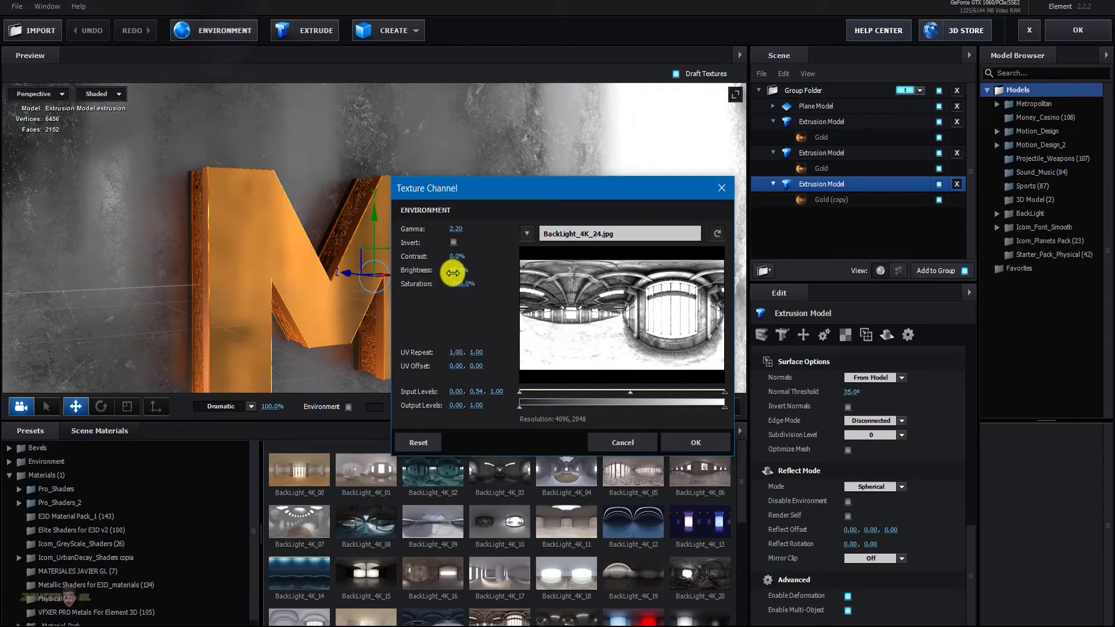
mouse_move(452, 273)
mouse_down()
mouse_move(440, 280)
mouse_move(460, 287)
mouse_up()
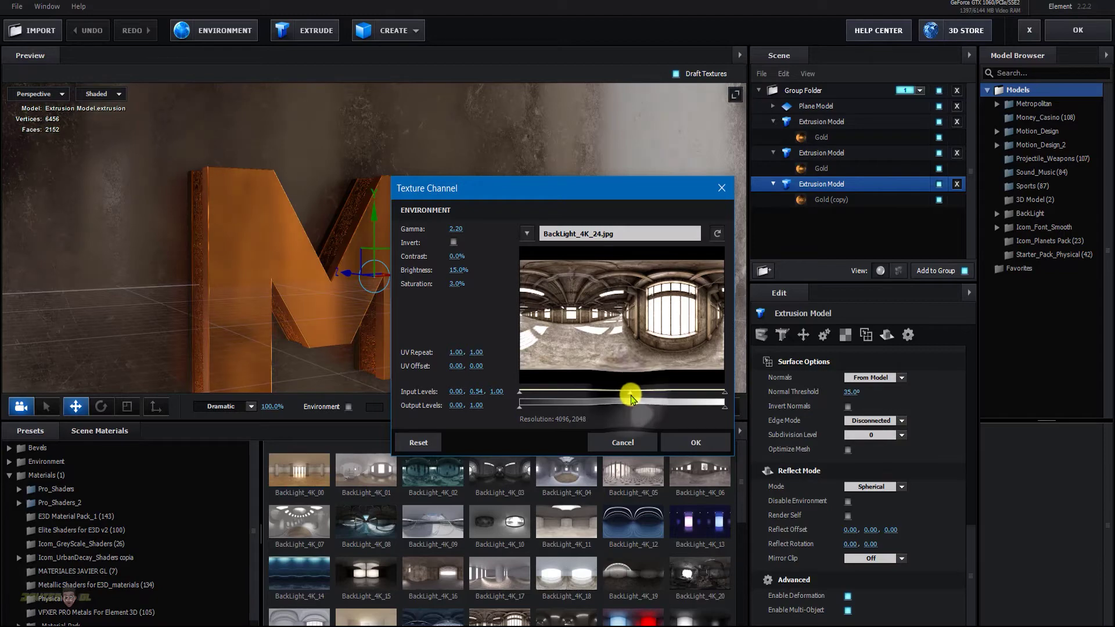
click(674, 442)
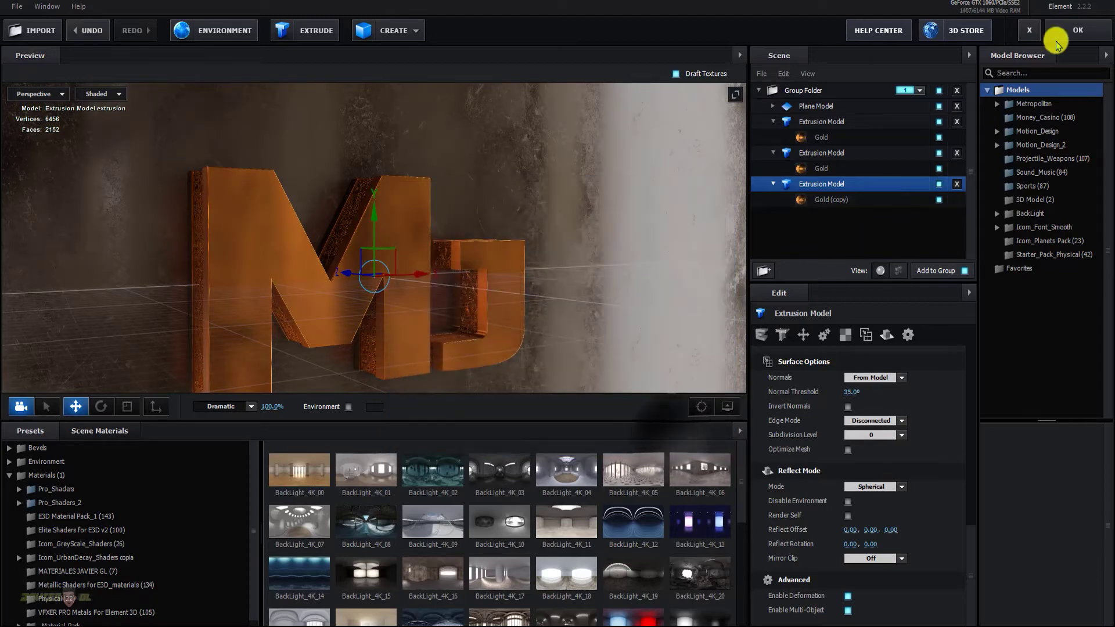
click(1075, 29)
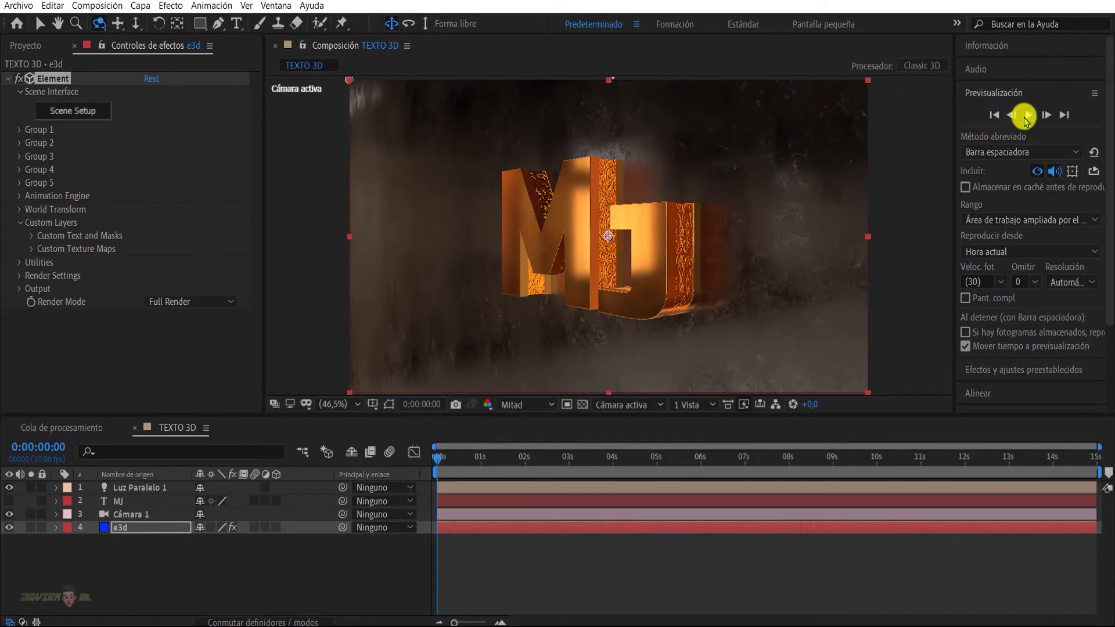
click(1026, 118)
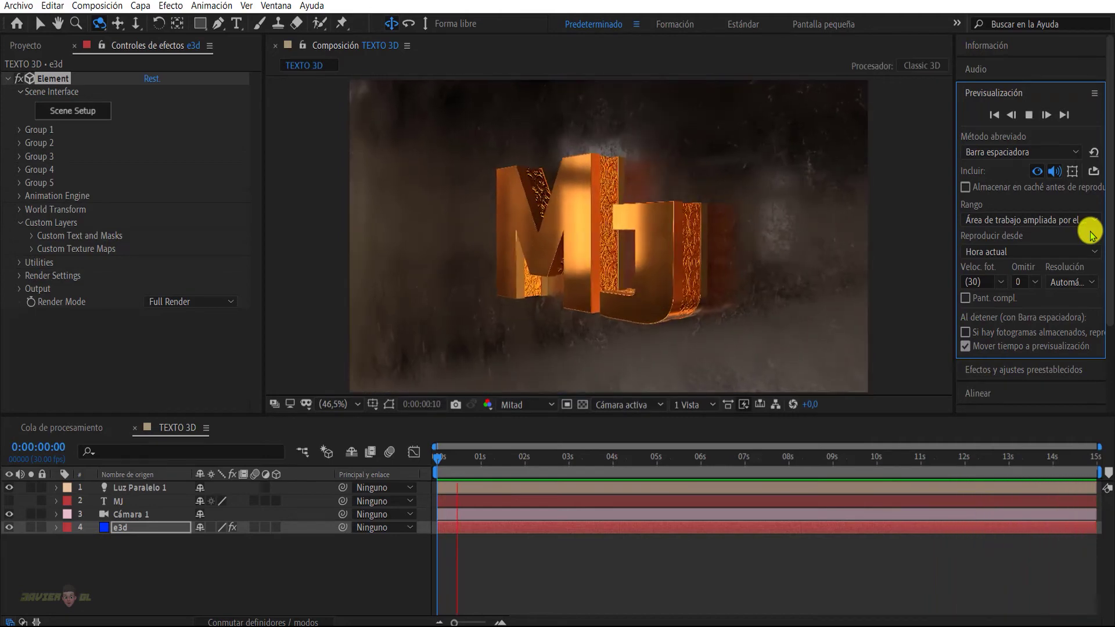
click(1029, 114)
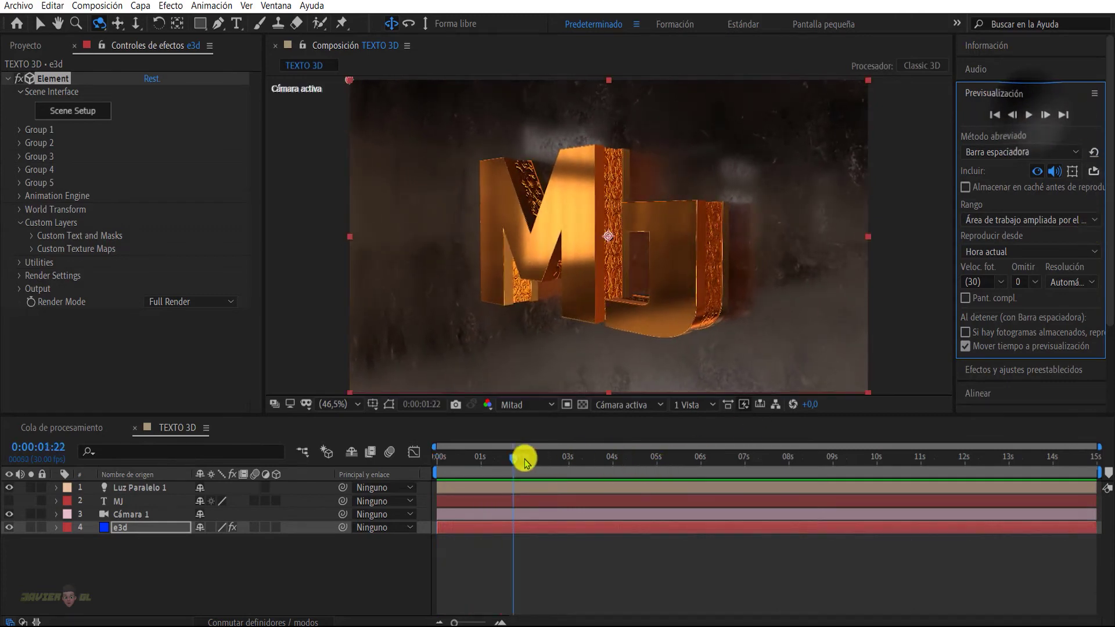
drag(524, 462, 406, 480)
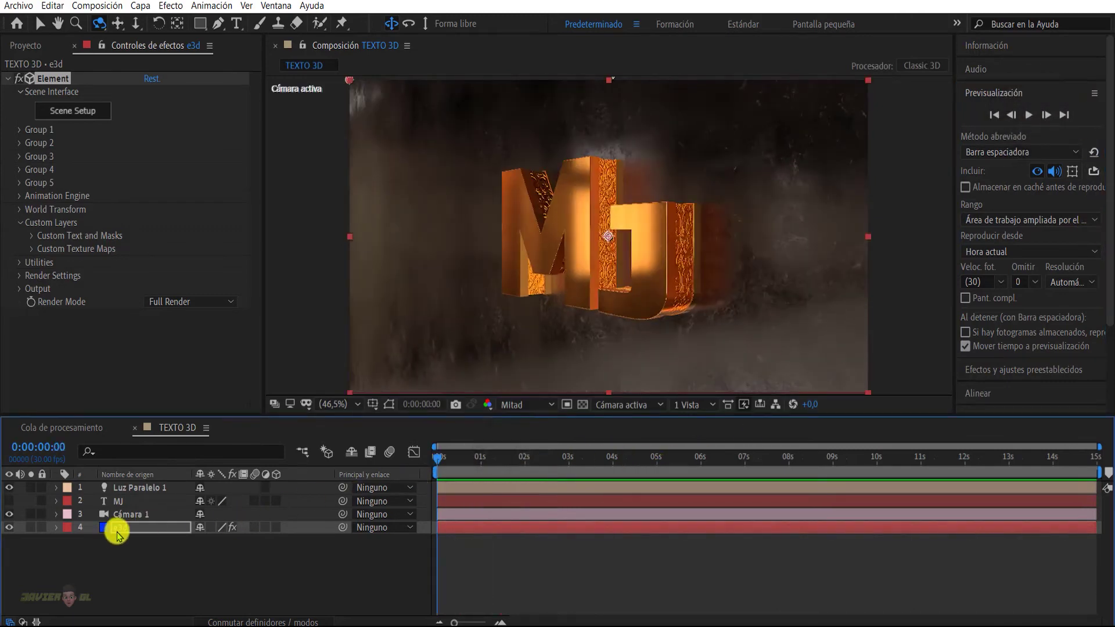
key(Return)
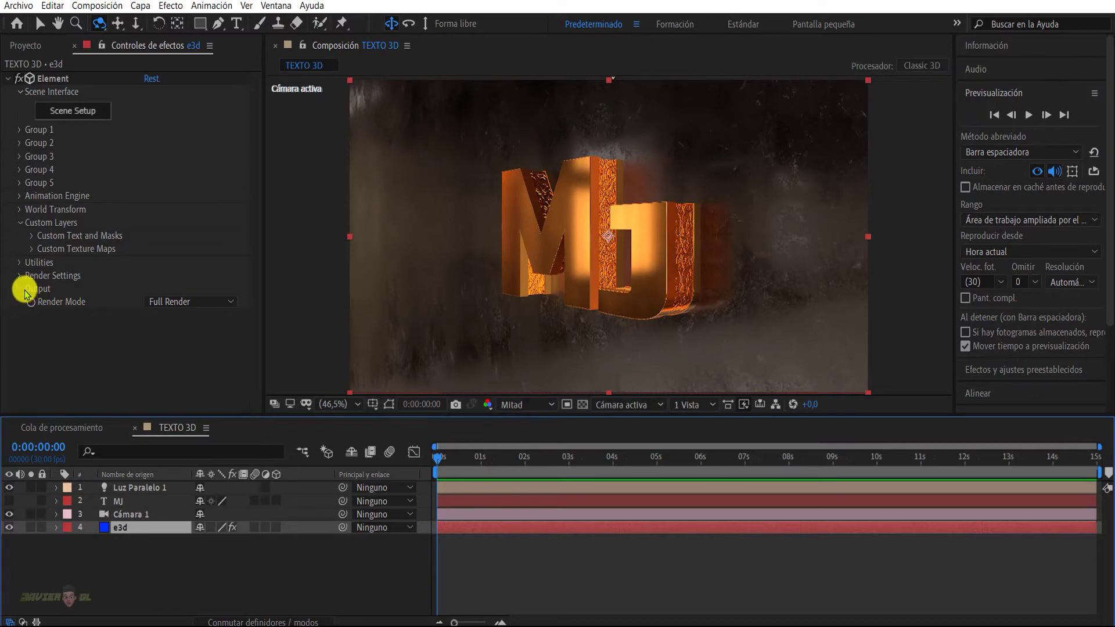
click(21, 289)
Enable Enhanced Multisampling in Element's Output settings and adjust the FXAA Smoothing amount
scroll(35, 291, down, 3)
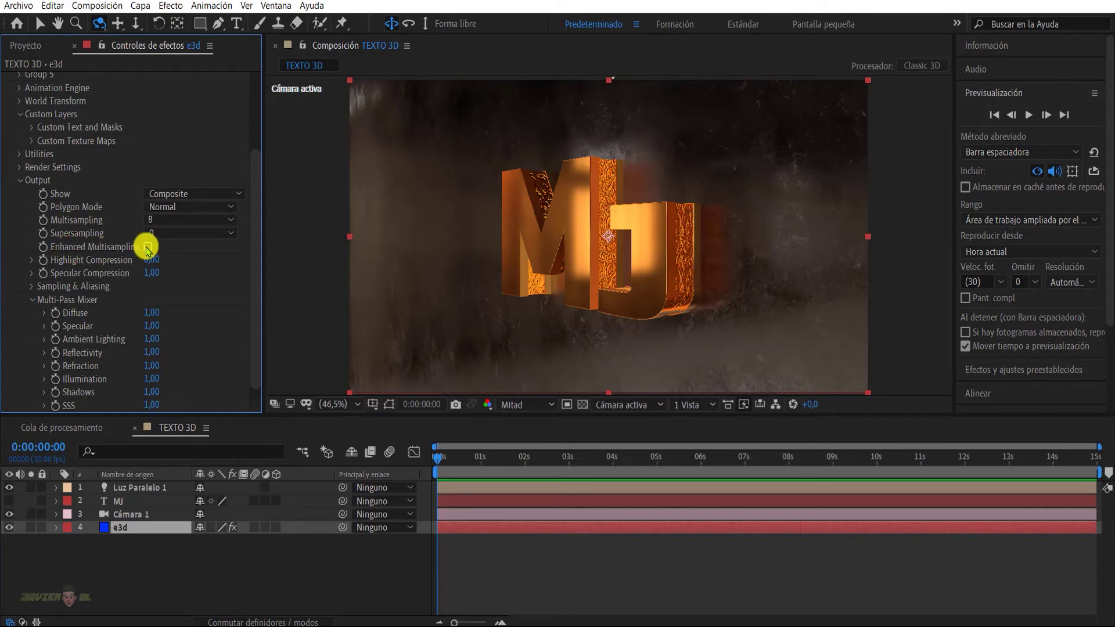
click(148, 248)
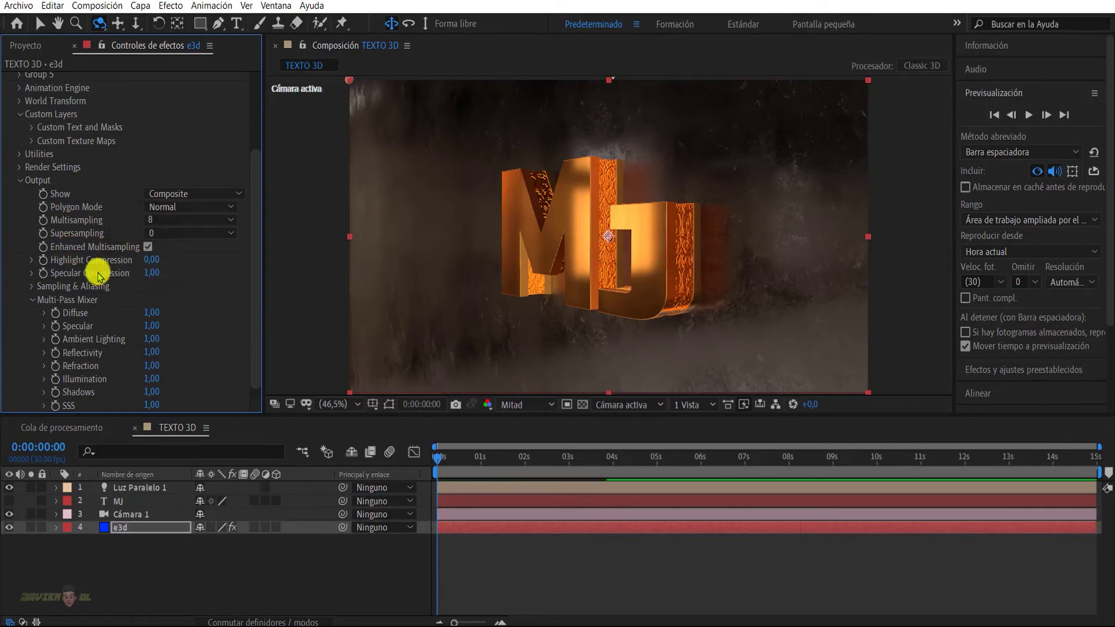
click(33, 287)
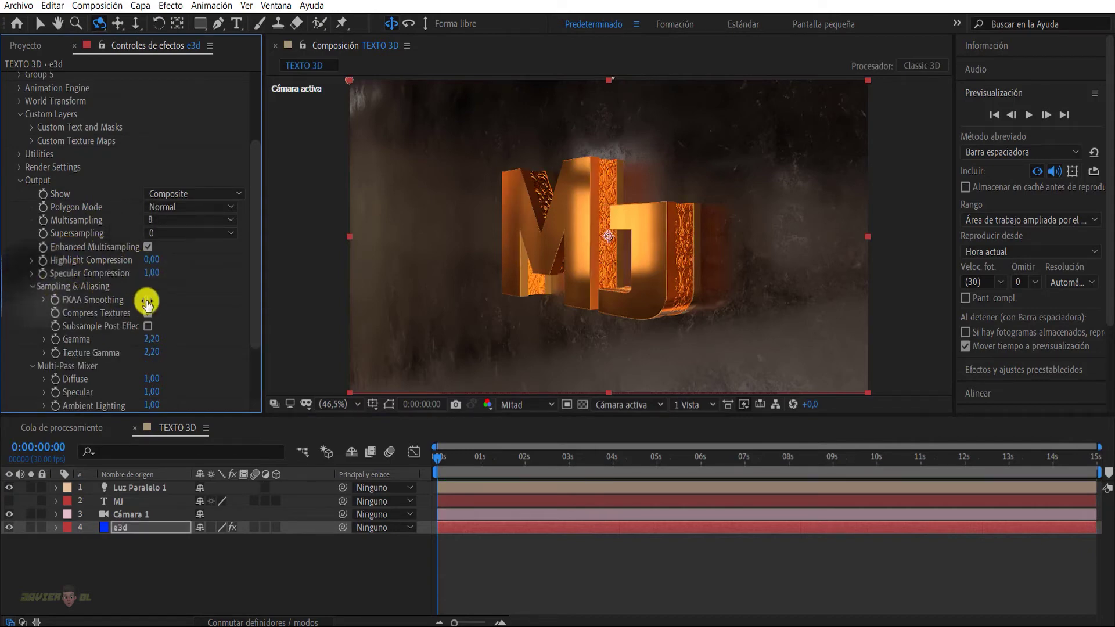
drag(149, 301, 178, 320)
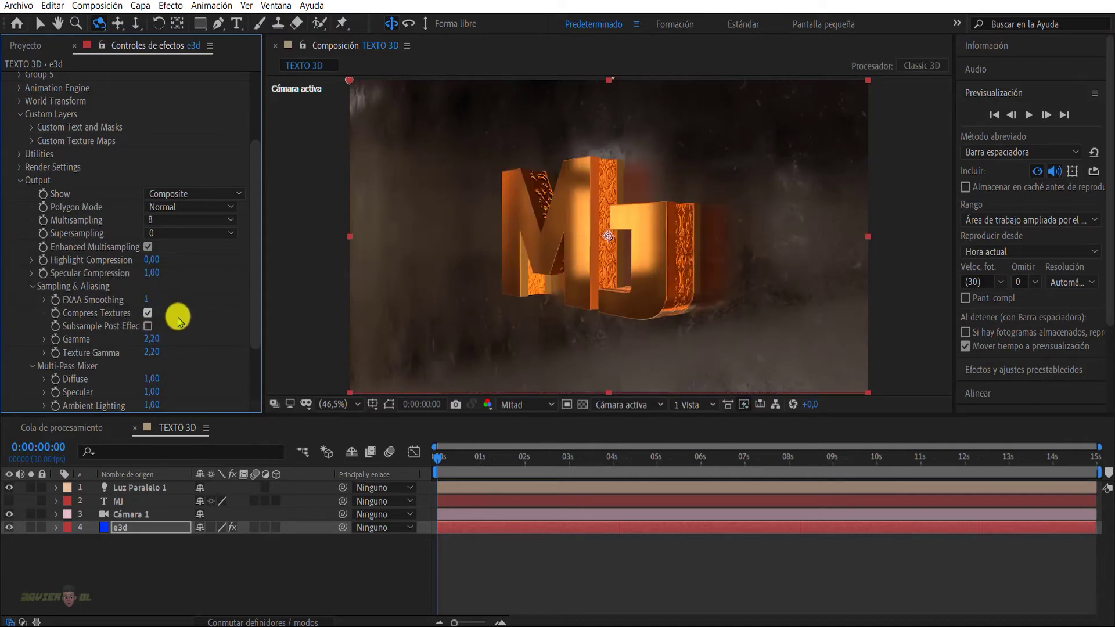
click(17, 182)
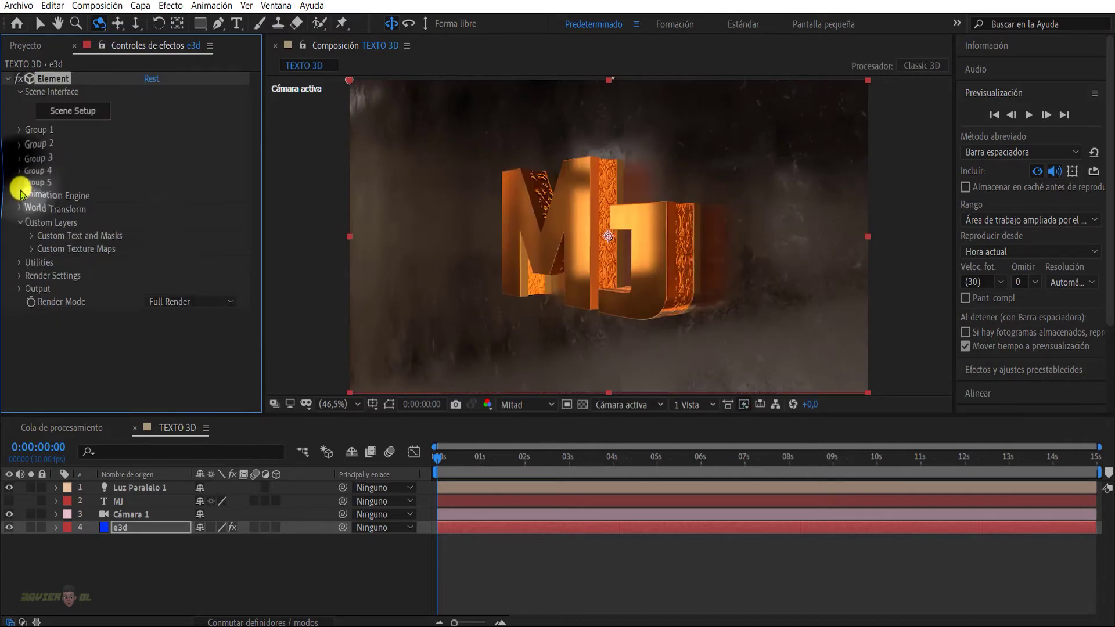
click(19, 275)
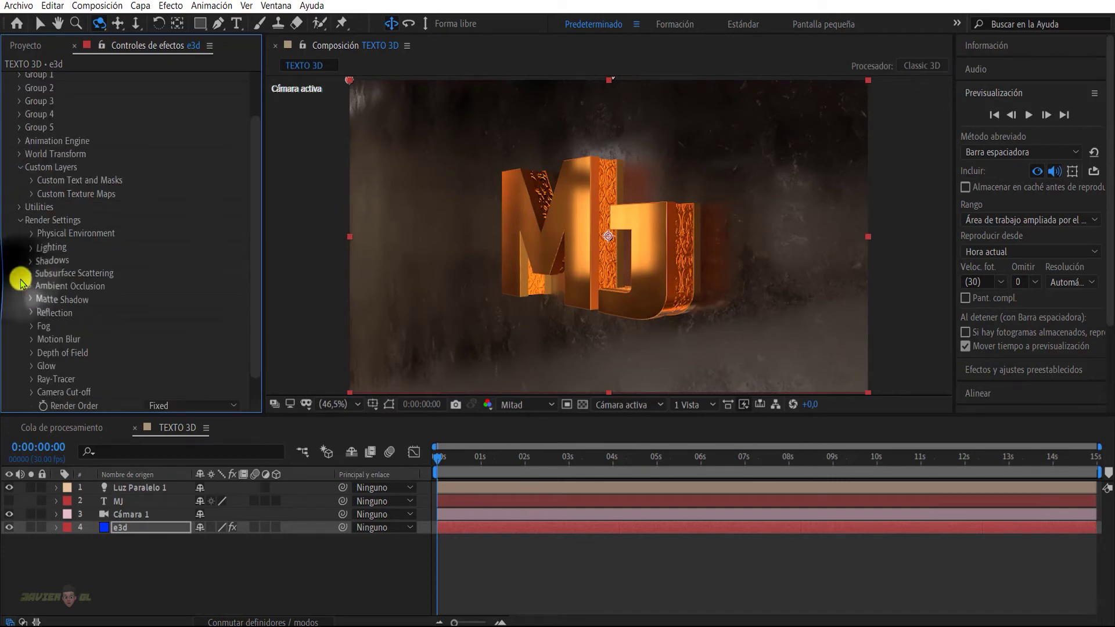
Set the Physical Environment to Exposure 0,90, Gamma 1,10 and Lighting Influence 42%
click(32, 233)
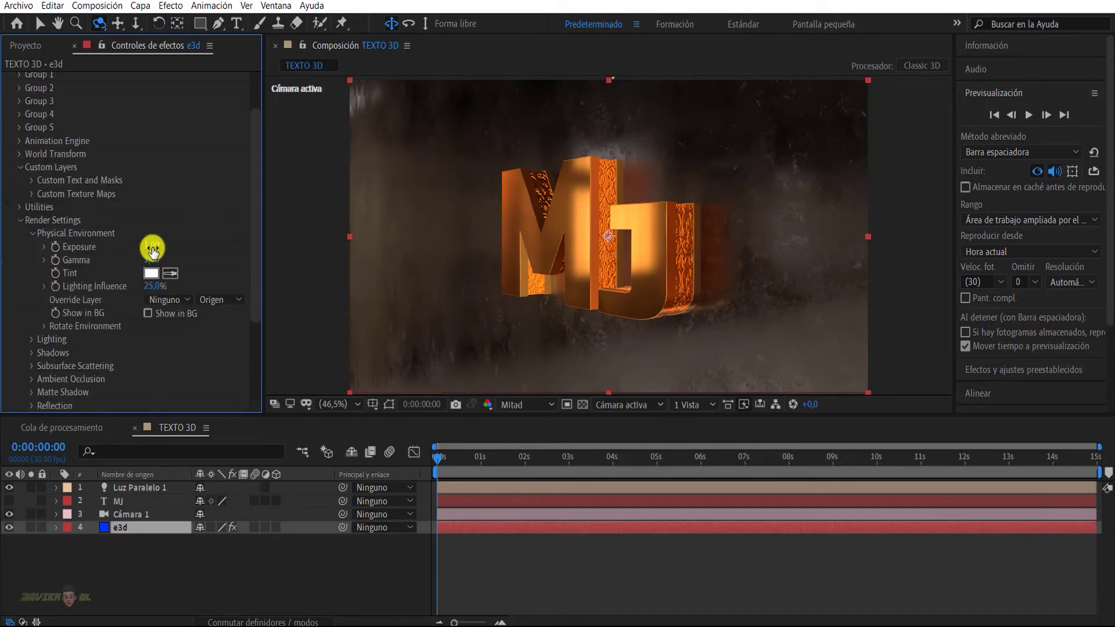
drag(152, 251, 165, 256)
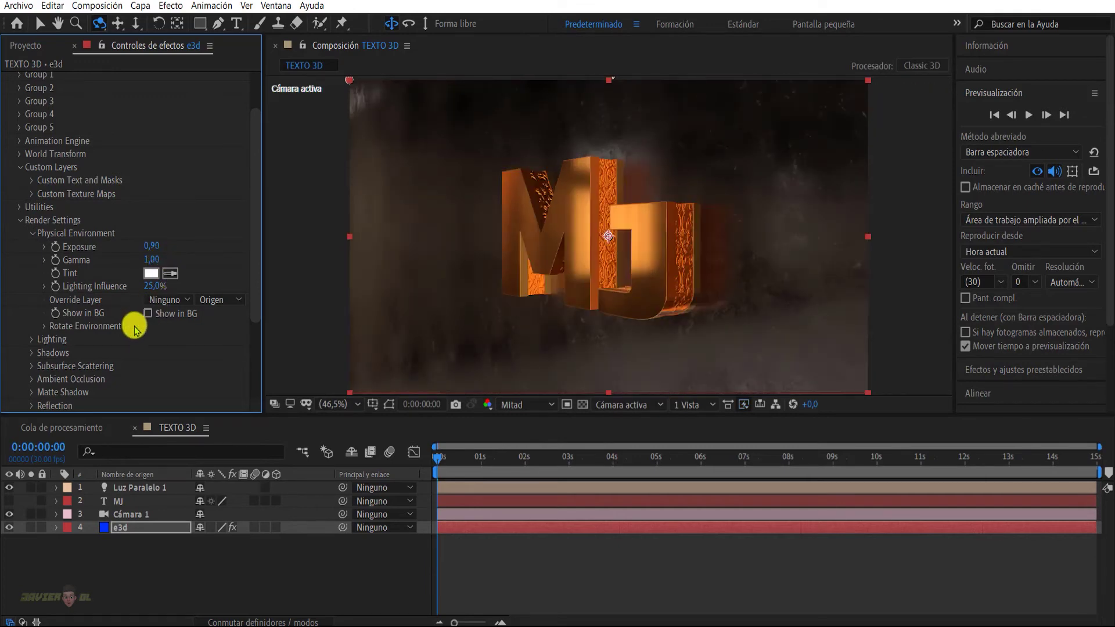
drag(150, 262, 155, 259)
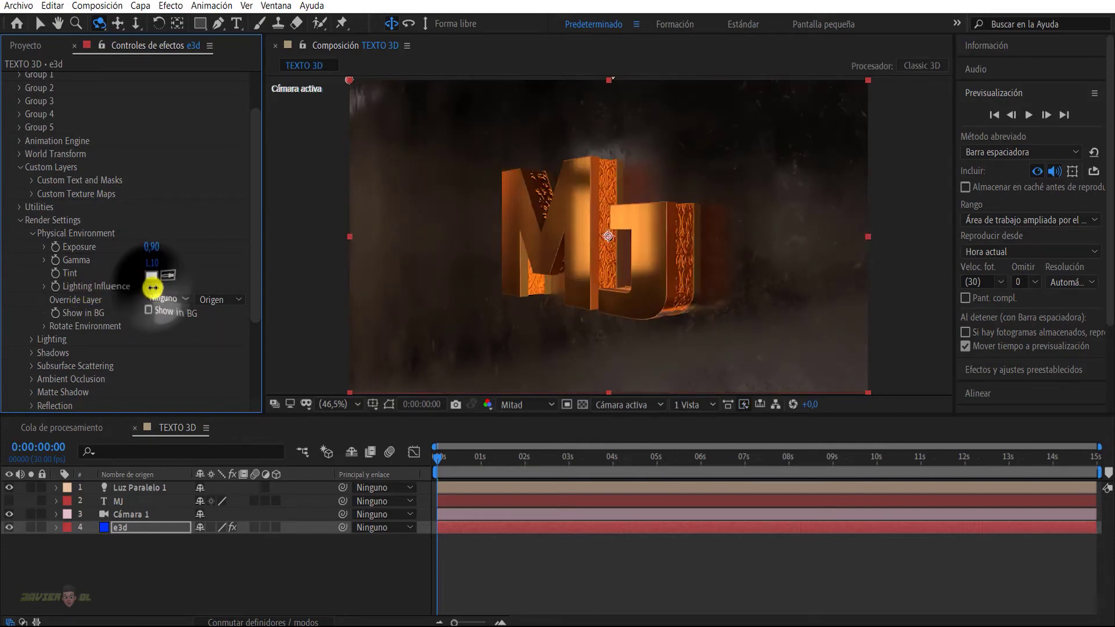
drag(153, 291, 167, 291)
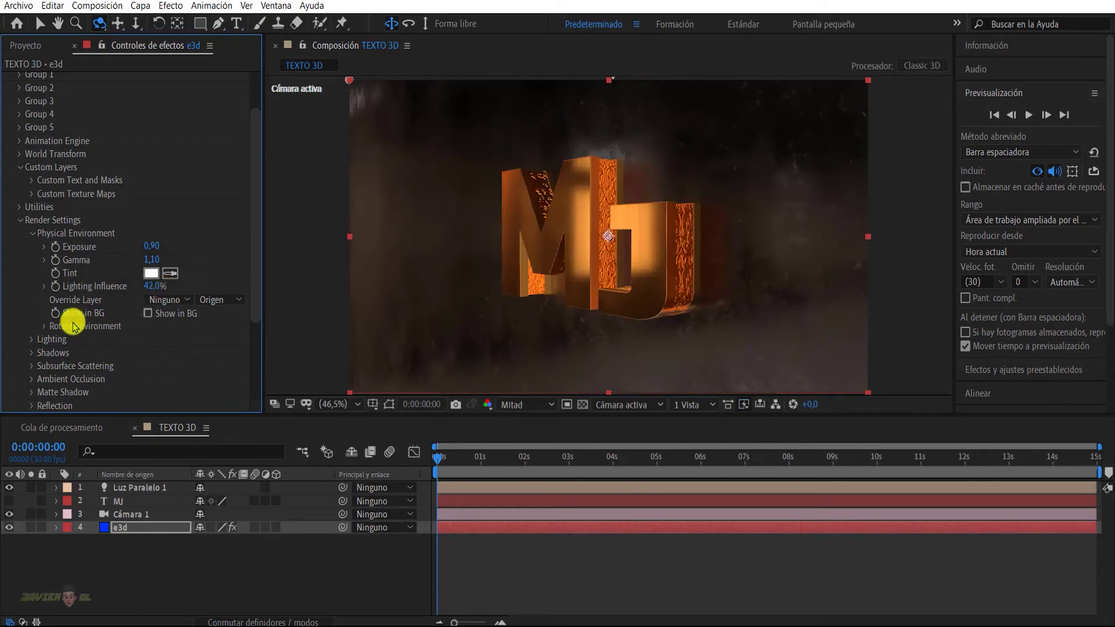
Test rotating the environment around X and Y, returning X rotation to 0°
click(45, 327)
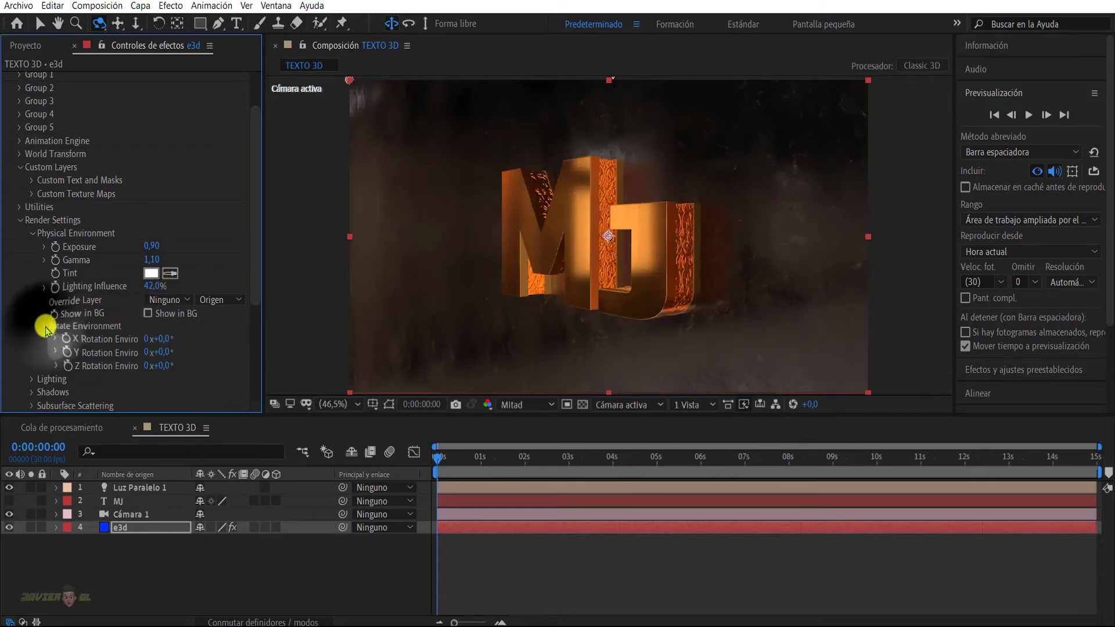
mouse_move(163, 342)
mouse_down()
mouse_move(186, 350)
mouse_move(176, 351)
mouse_up()
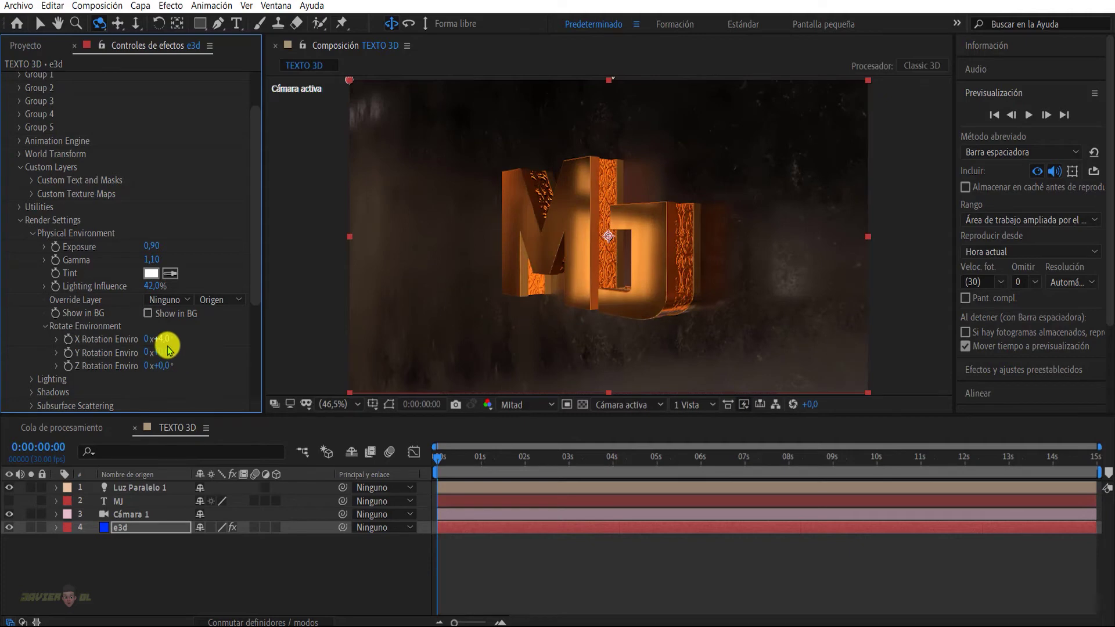
drag(169, 347, 140, 351)
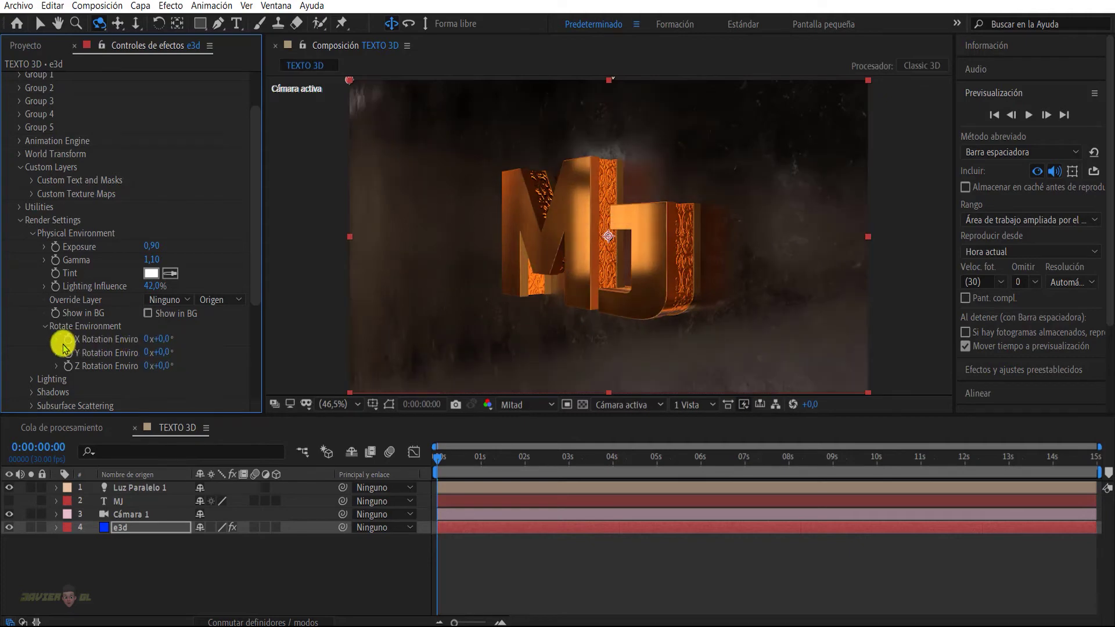
click(437, 466)
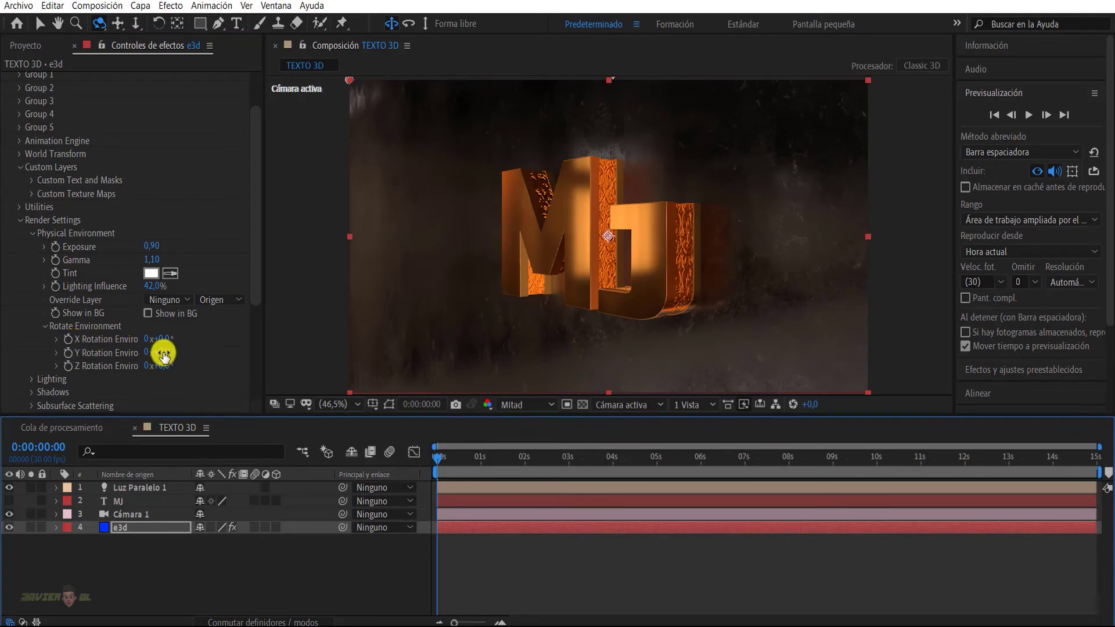
mouse_move(163, 356)
mouse_down()
mouse_move(176, 353)
mouse_move(150, 347)
mouse_up()
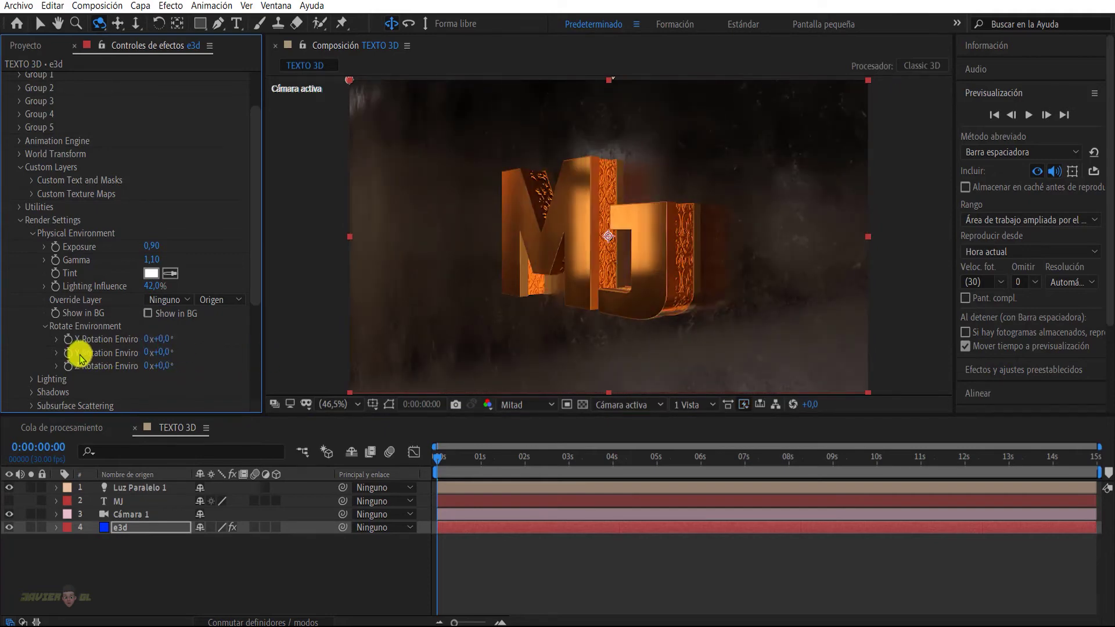
Drive the Y Rotation Environment property with the expression time*50
key(alt)
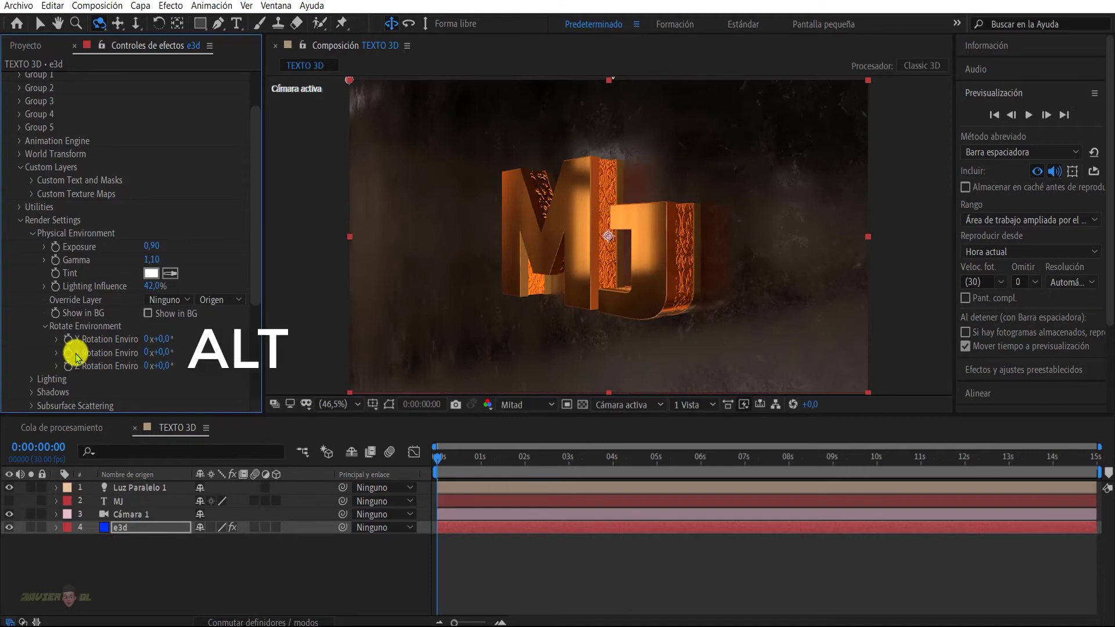
alt+click(69, 353)
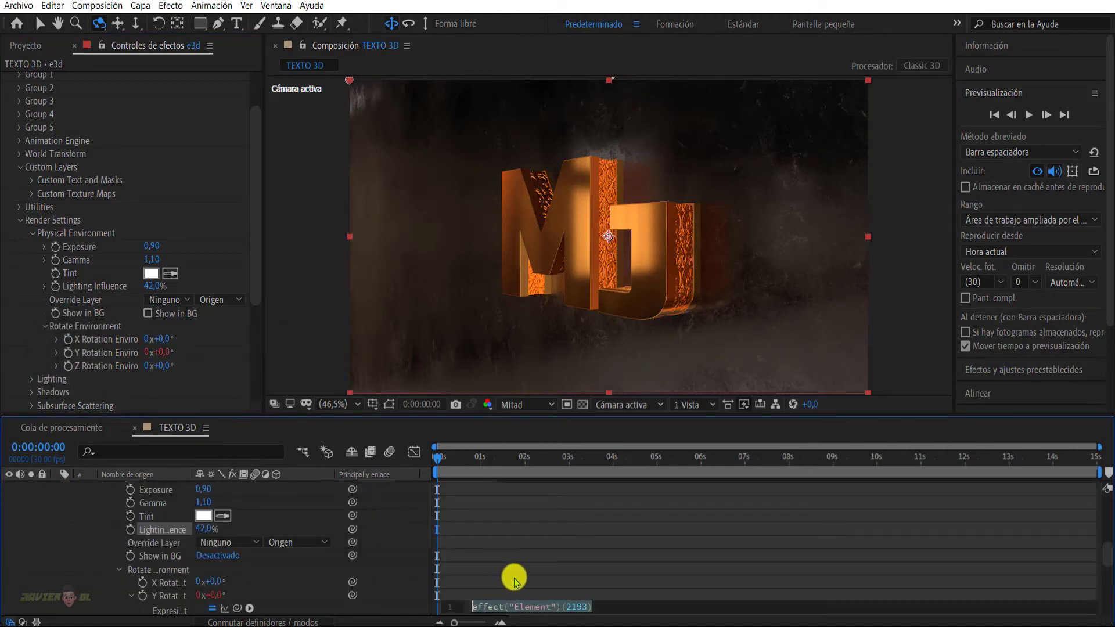
text(ti)
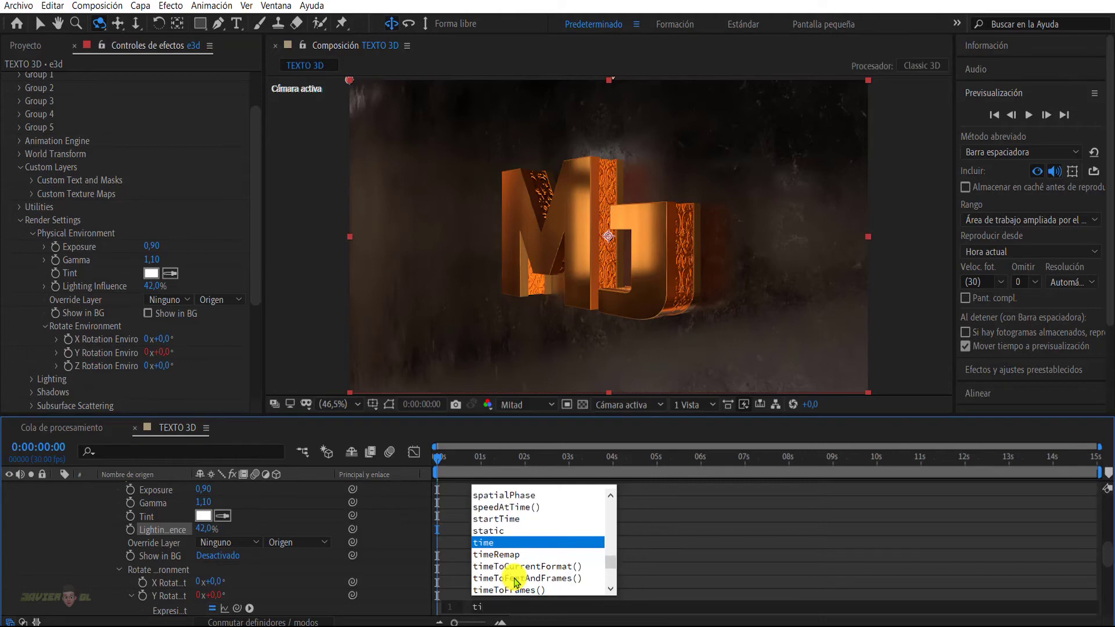
text(me*)
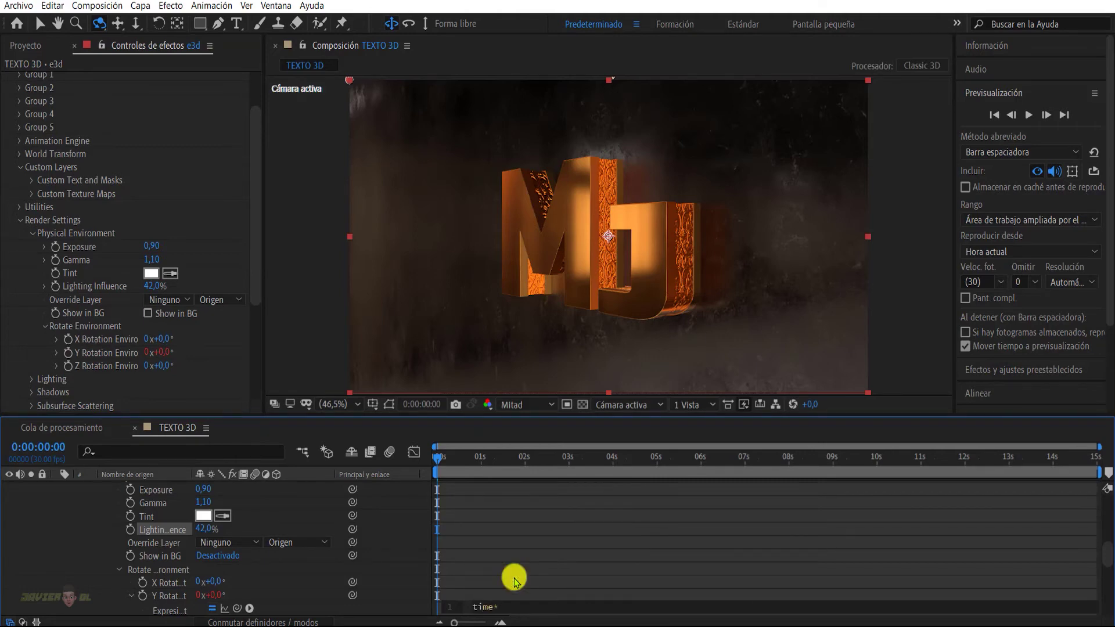
text(50)
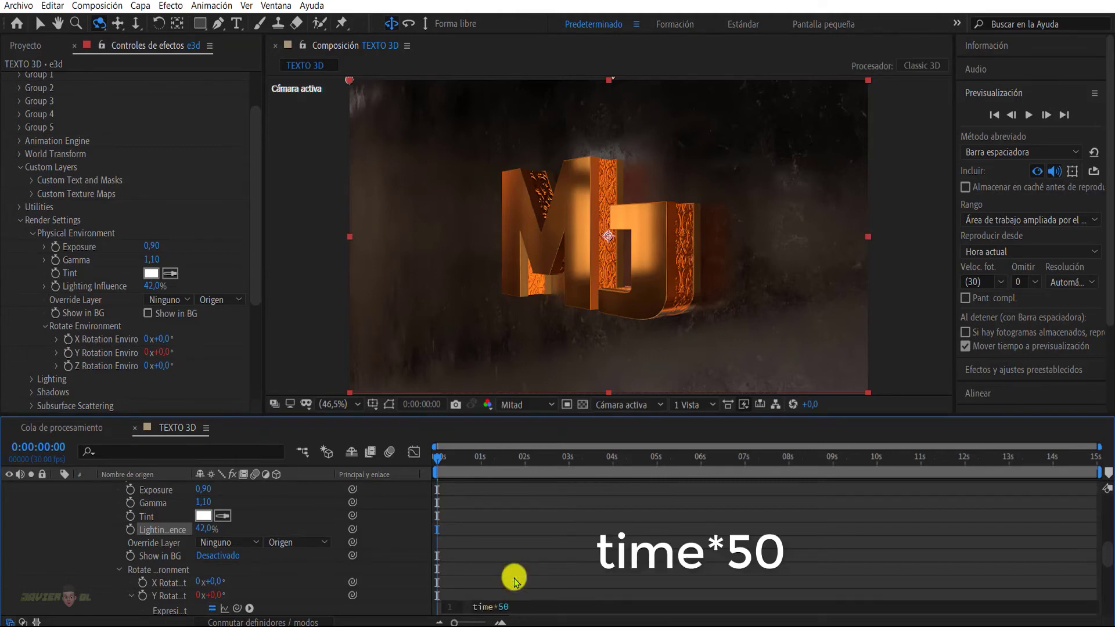
click(425, 434)
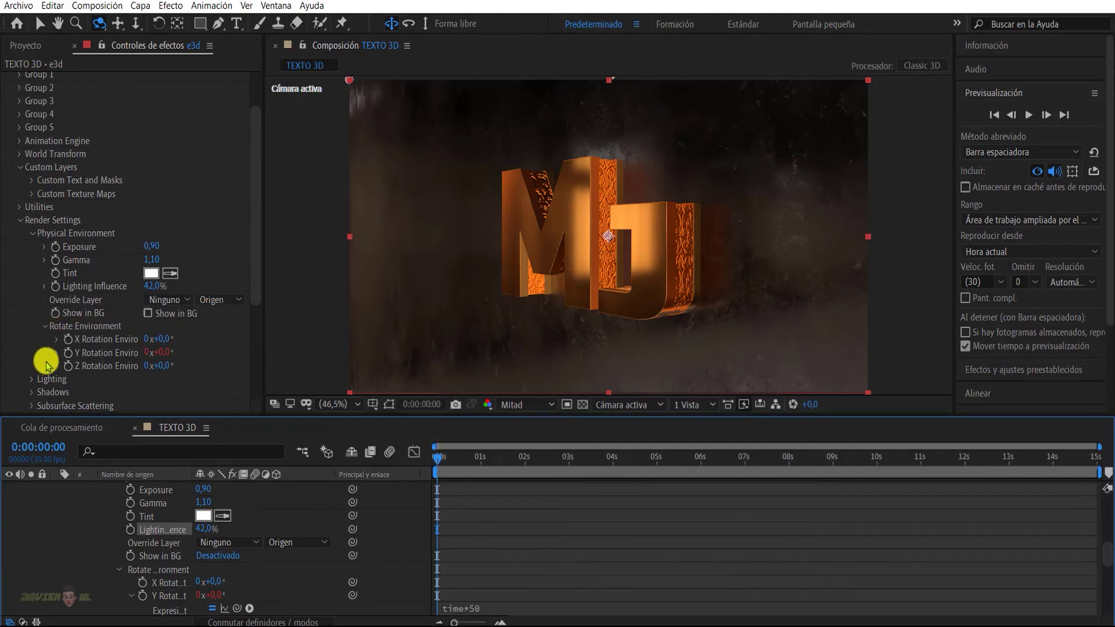
scroll(34, 366, down, 3)
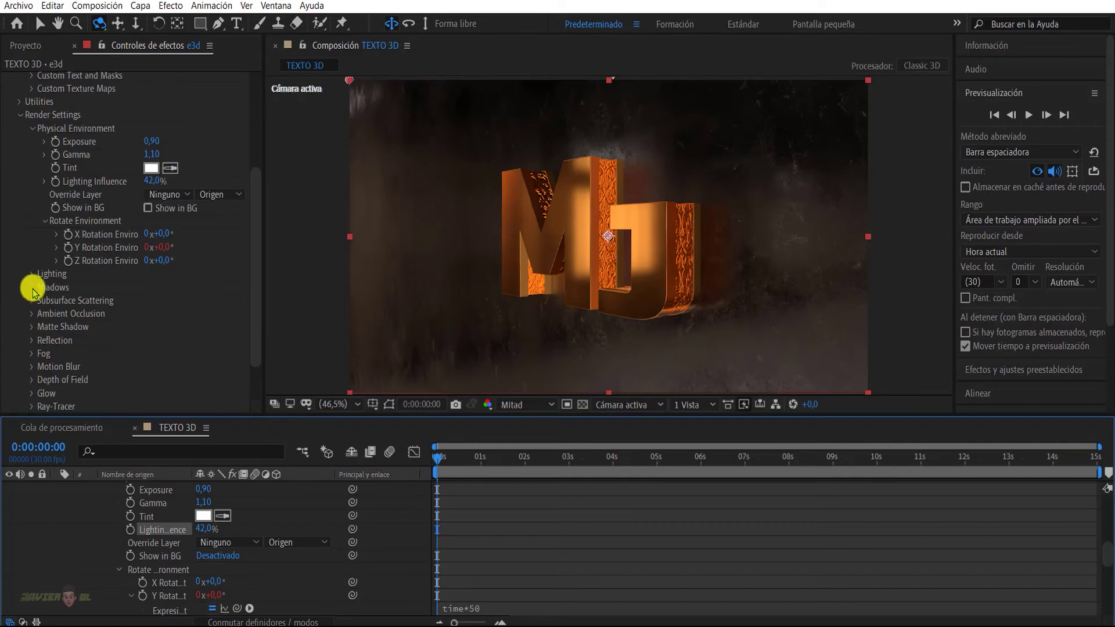
Try the Aqua lighting preset, then apply the Dramatic preset instead
click(31, 276)
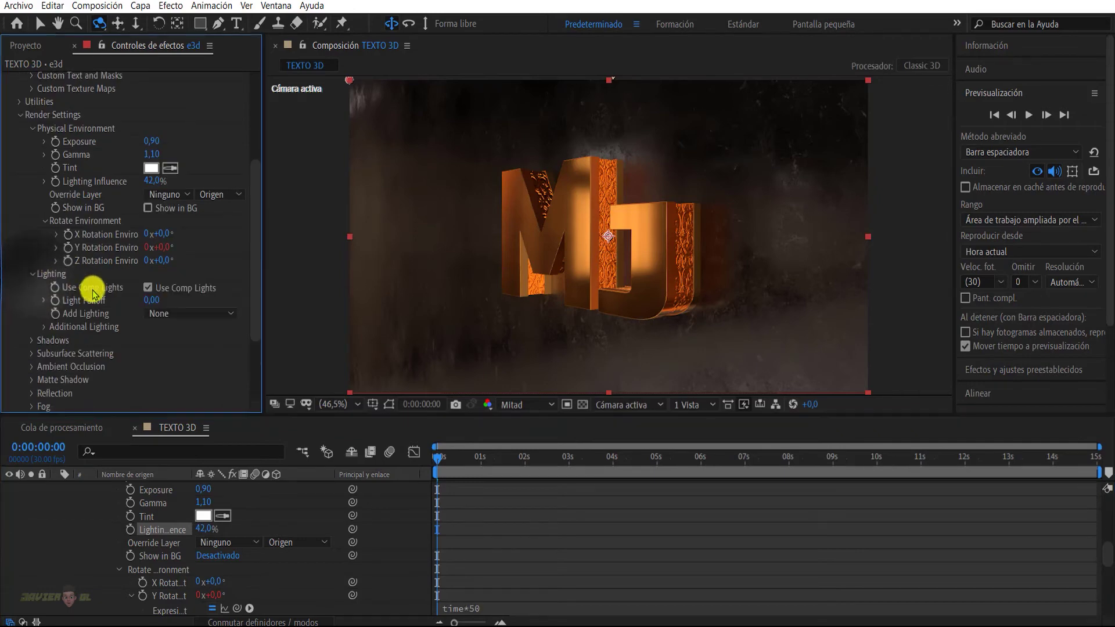
click(142, 314)
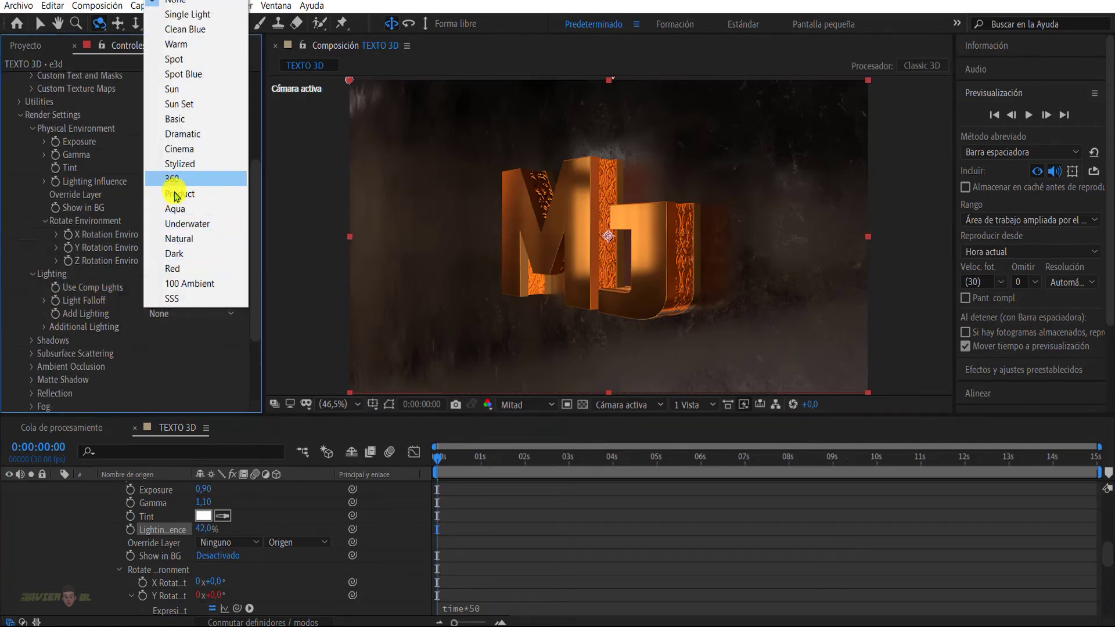
click(174, 212)
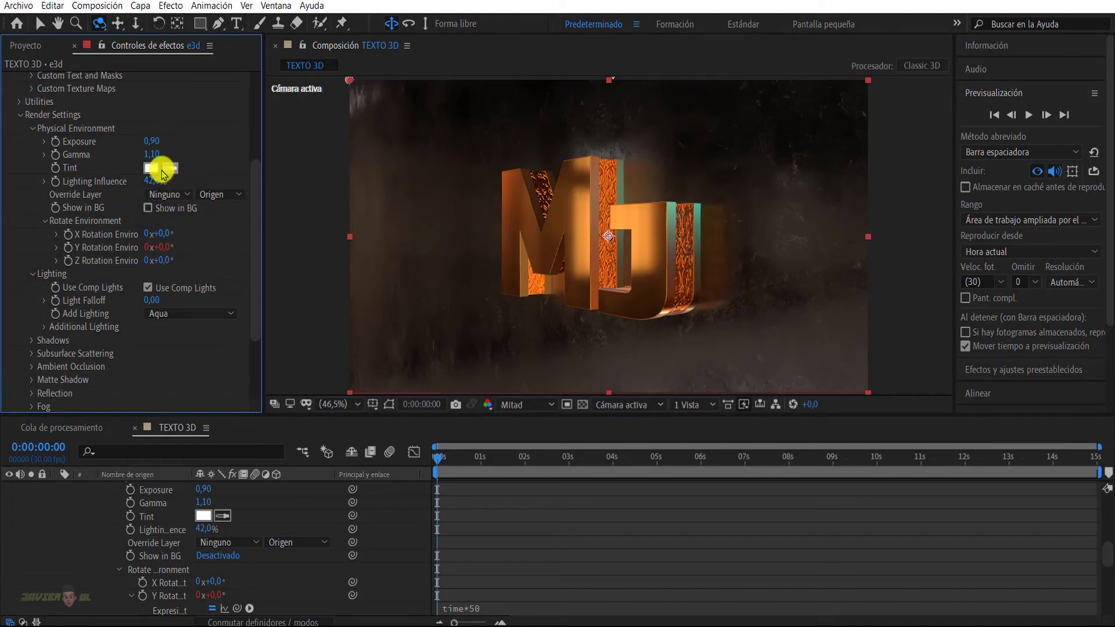
click(159, 315)
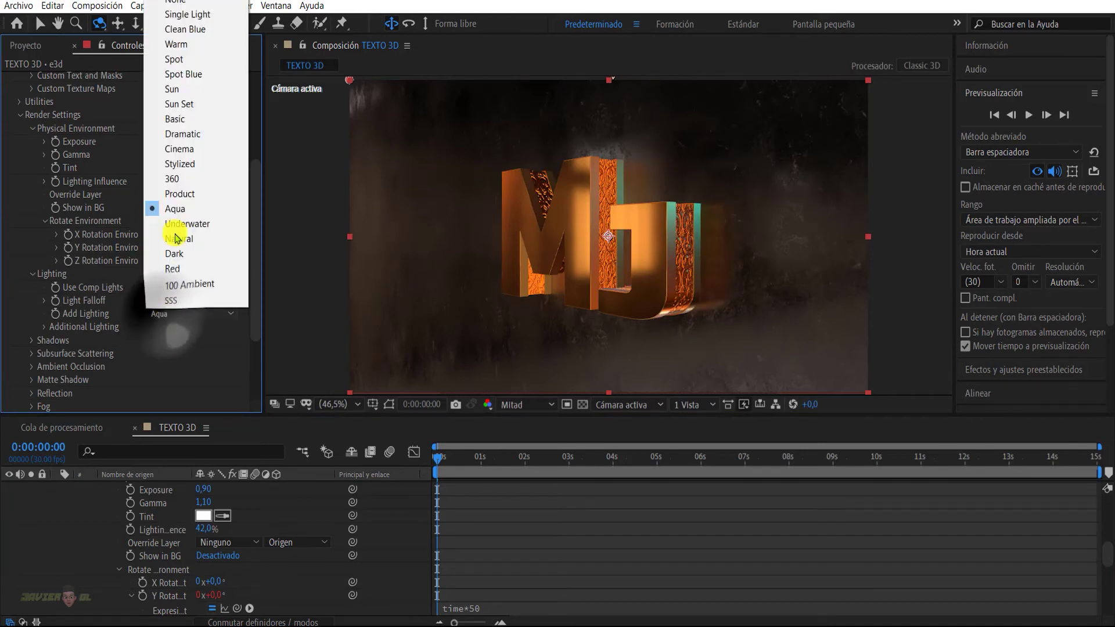
click(165, 137)
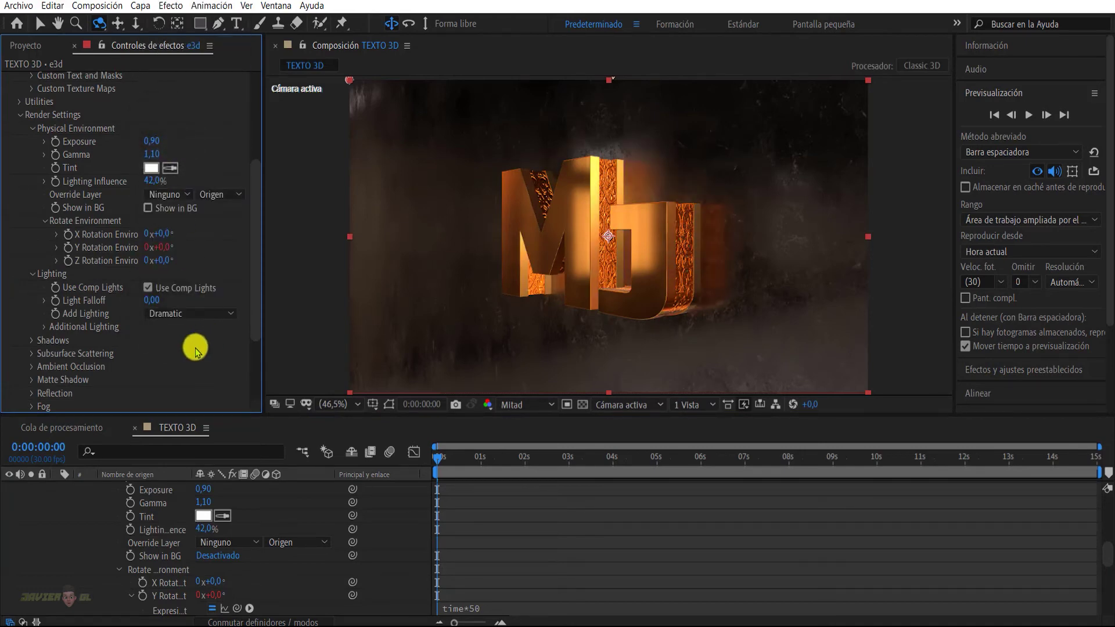
click(31, 341)
scroll(41, 325, down, 2)
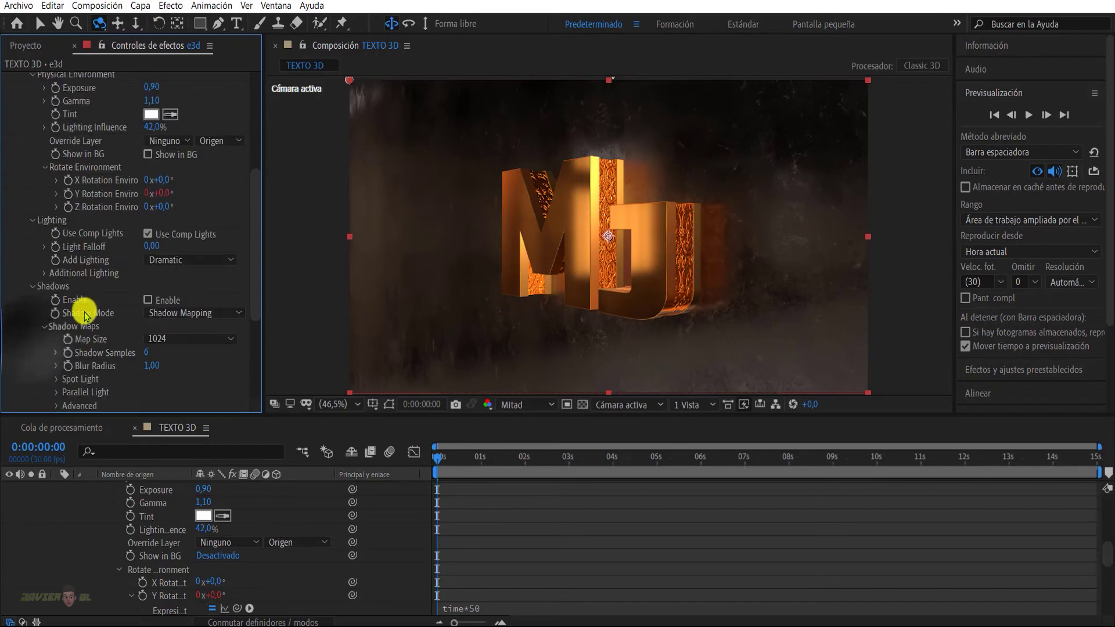
Turn on shadows for the MJ text with a 2048 shadow map size
click(147, 300)
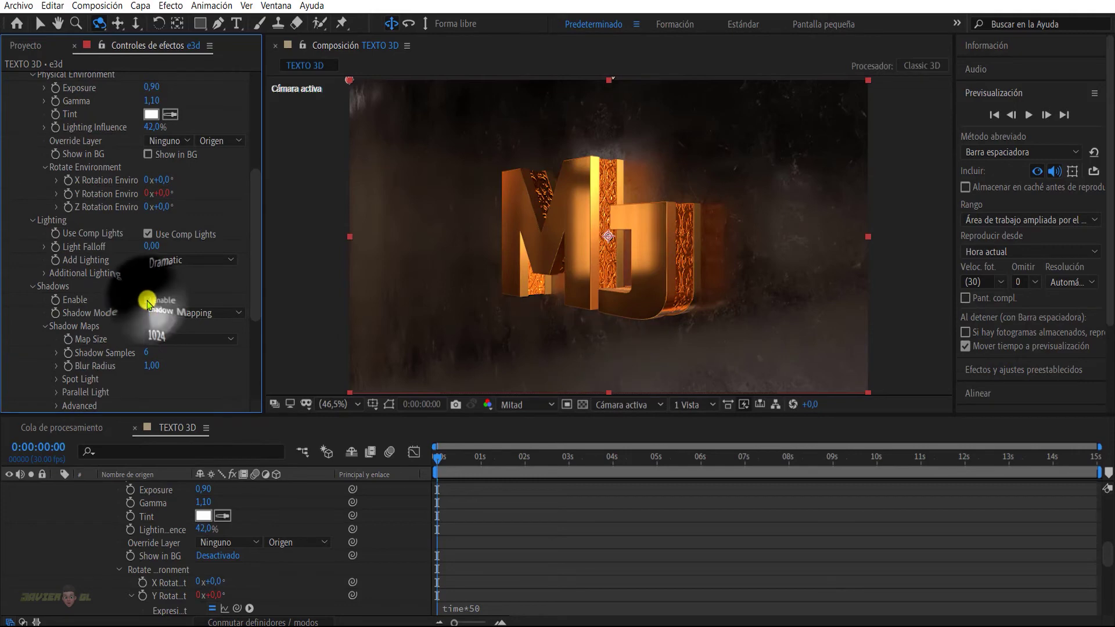
click(154, 339)
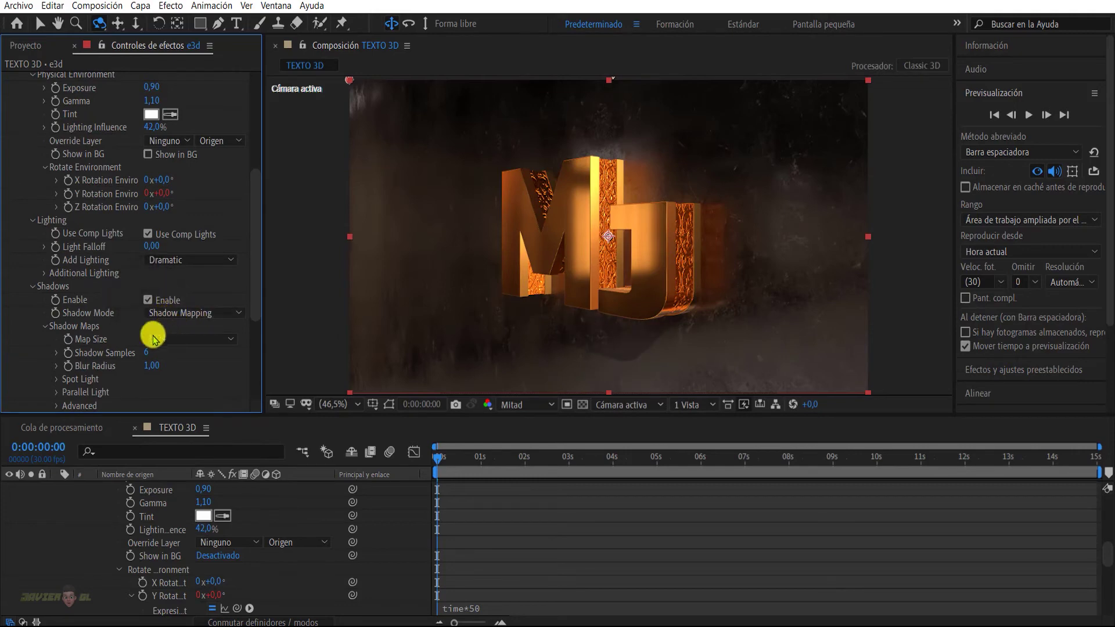
click(216, 338)
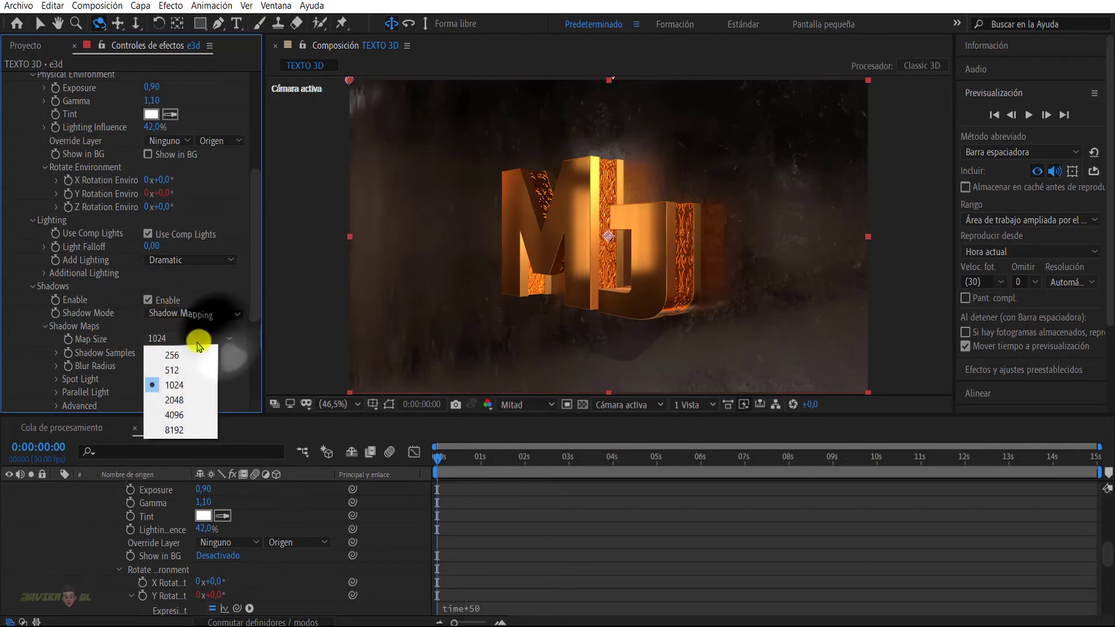
click(166, 399)
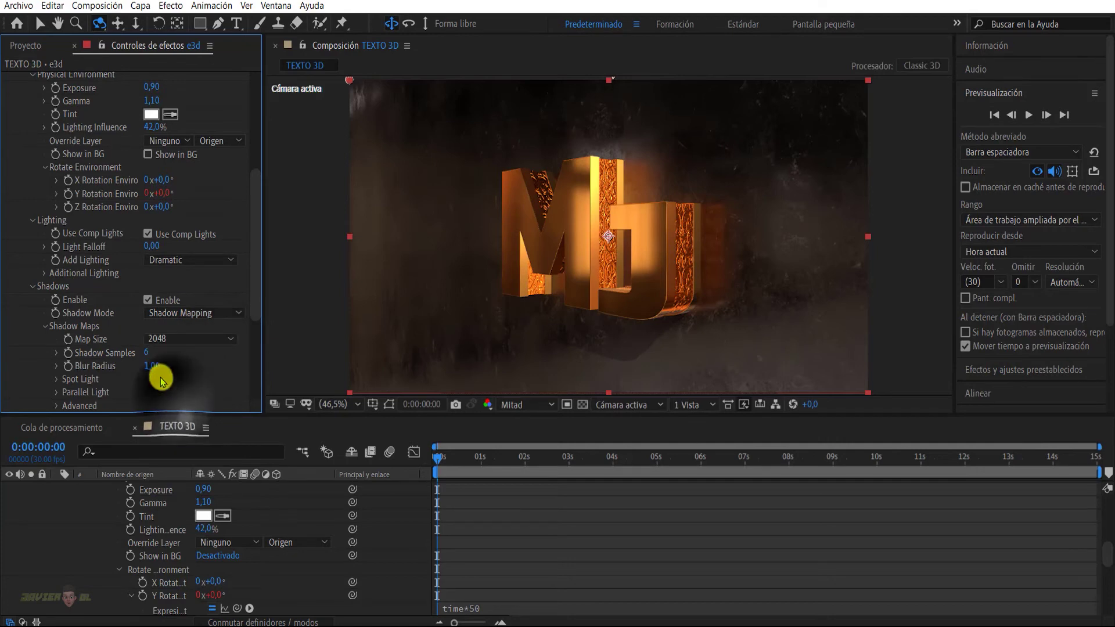
click(45, 325)
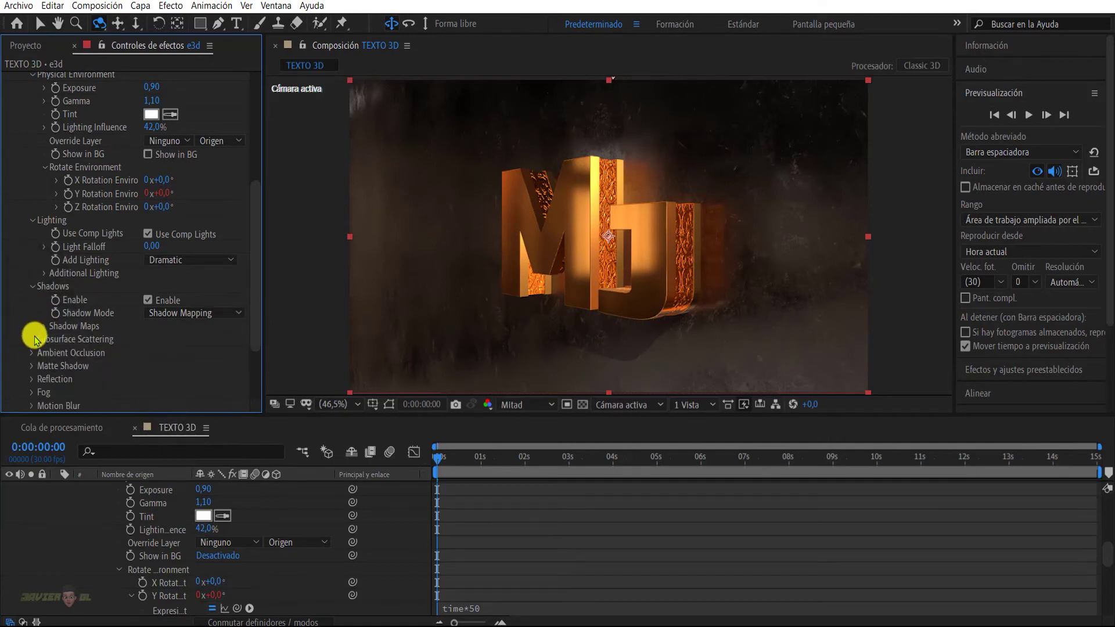
Enable ambient occlusion with High SSAO quality and intensity raised to 5,0
click(34, 338)
scroll(37, 335, down, 2)
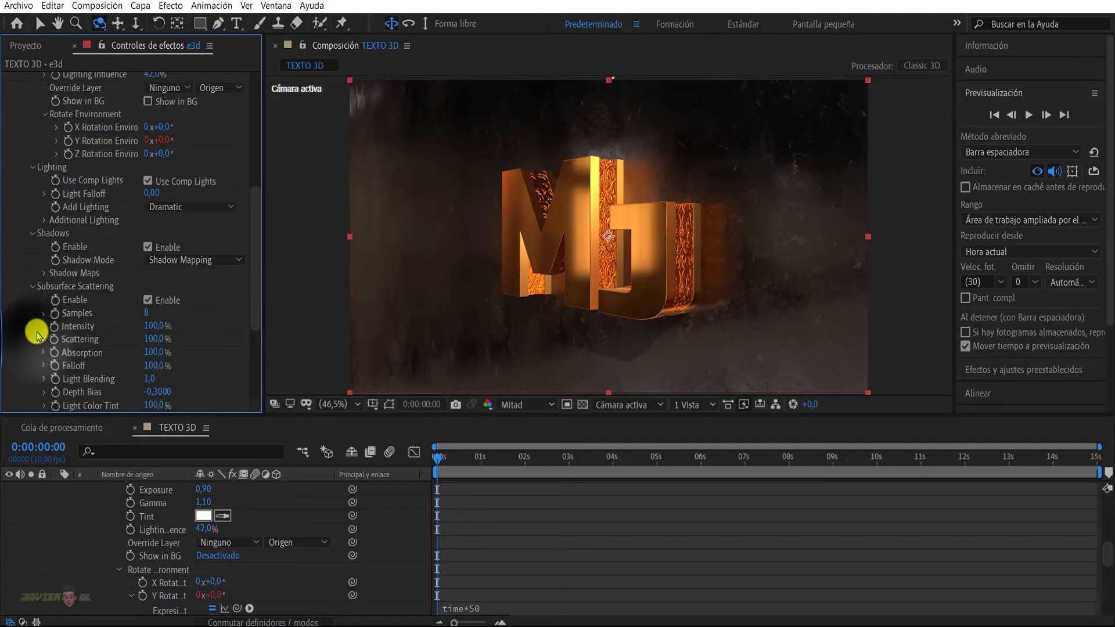
click(32, 288)
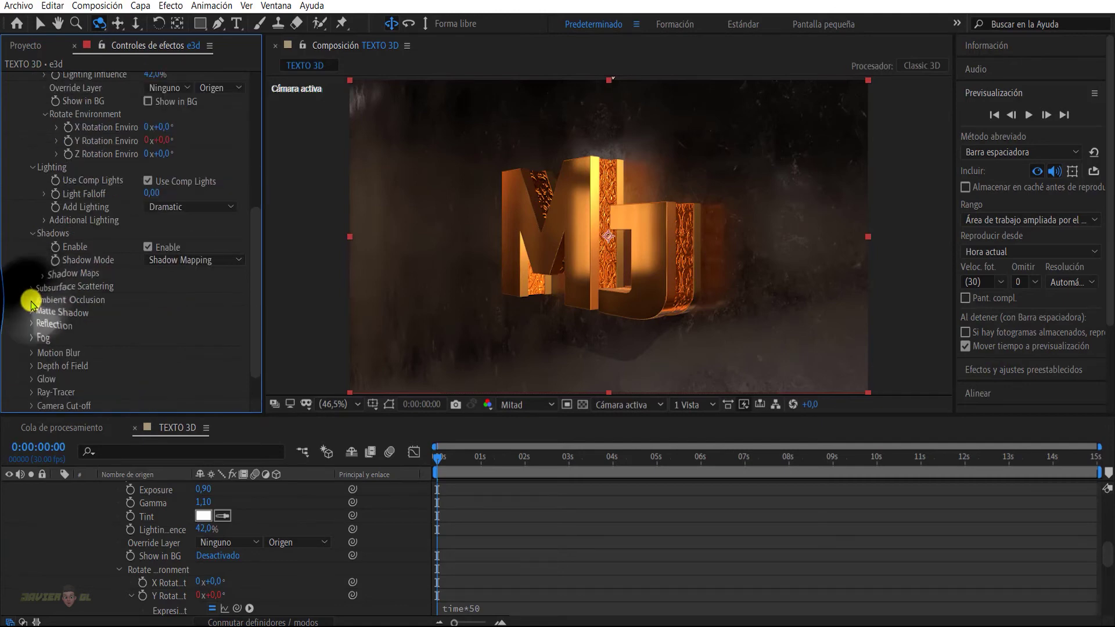
click(32, 300)
scroll(70, 278, down, 3)
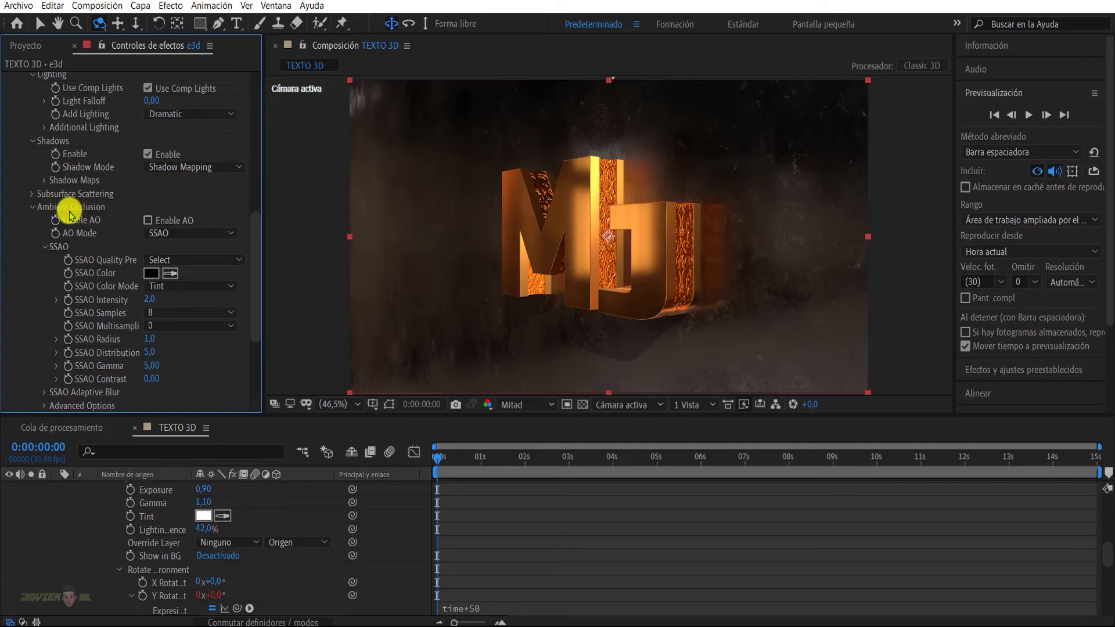
click(148, 221)
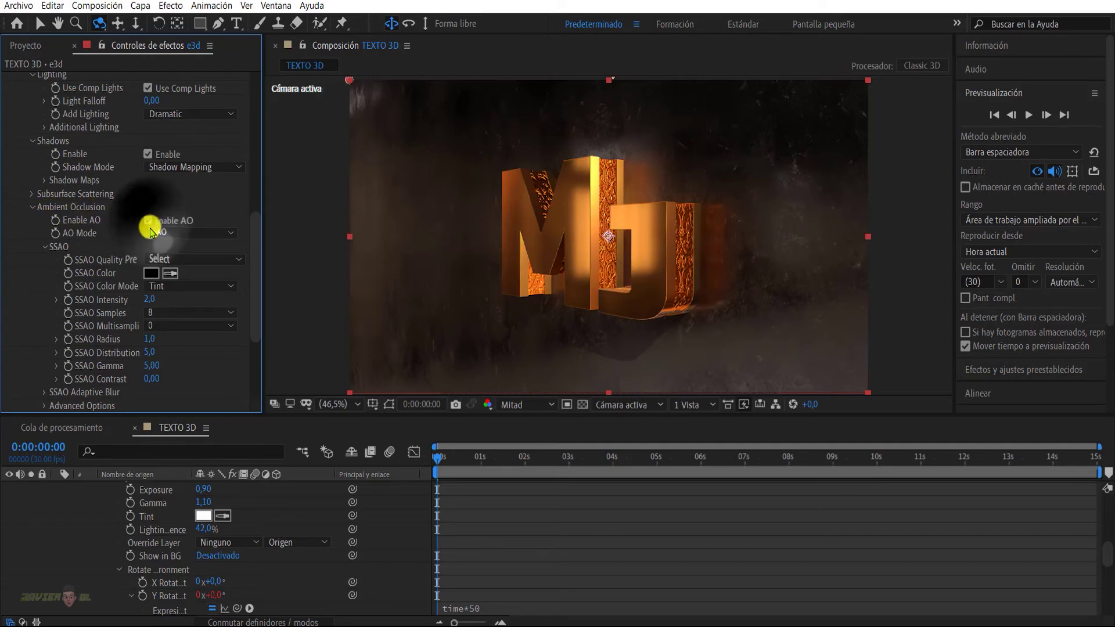
click(174, 259)
click(174, 320)
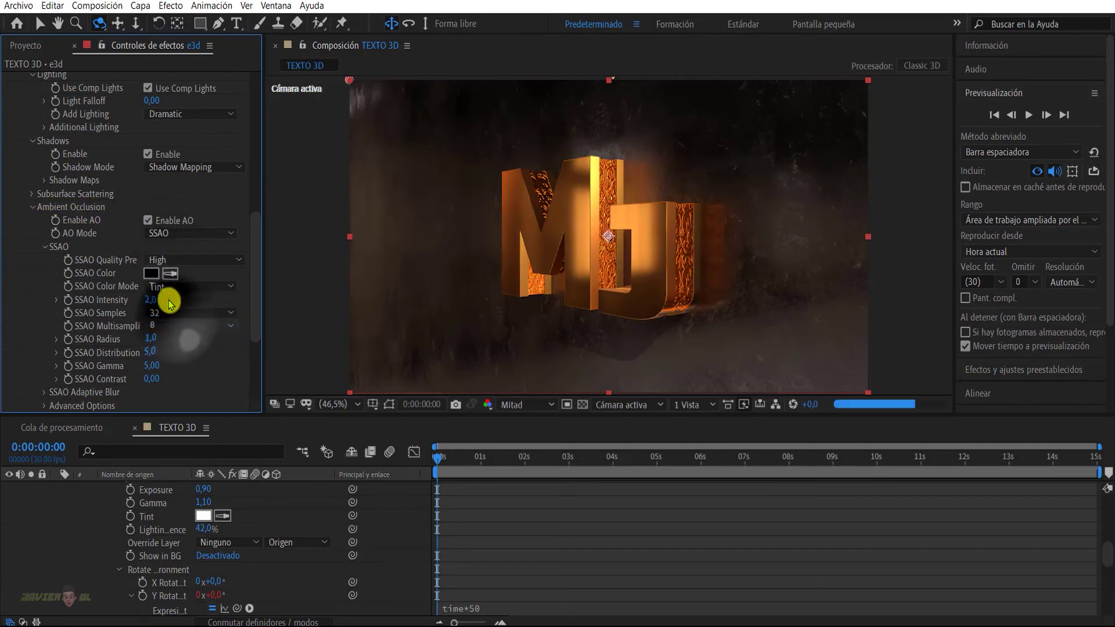
drag(147, 301, 167, 301)
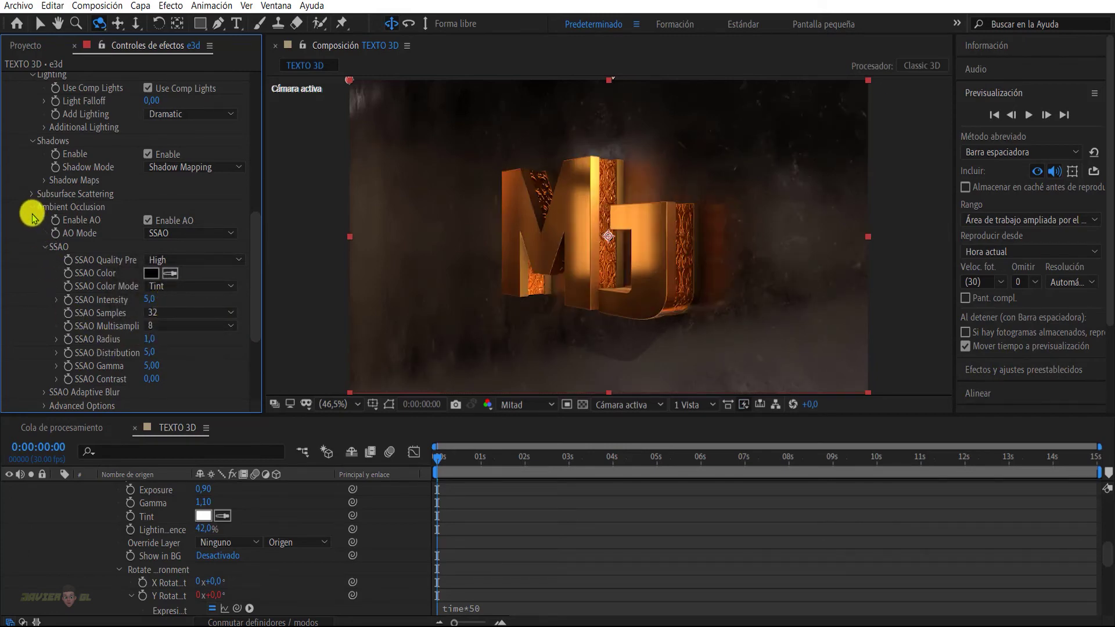
click(31, 207)
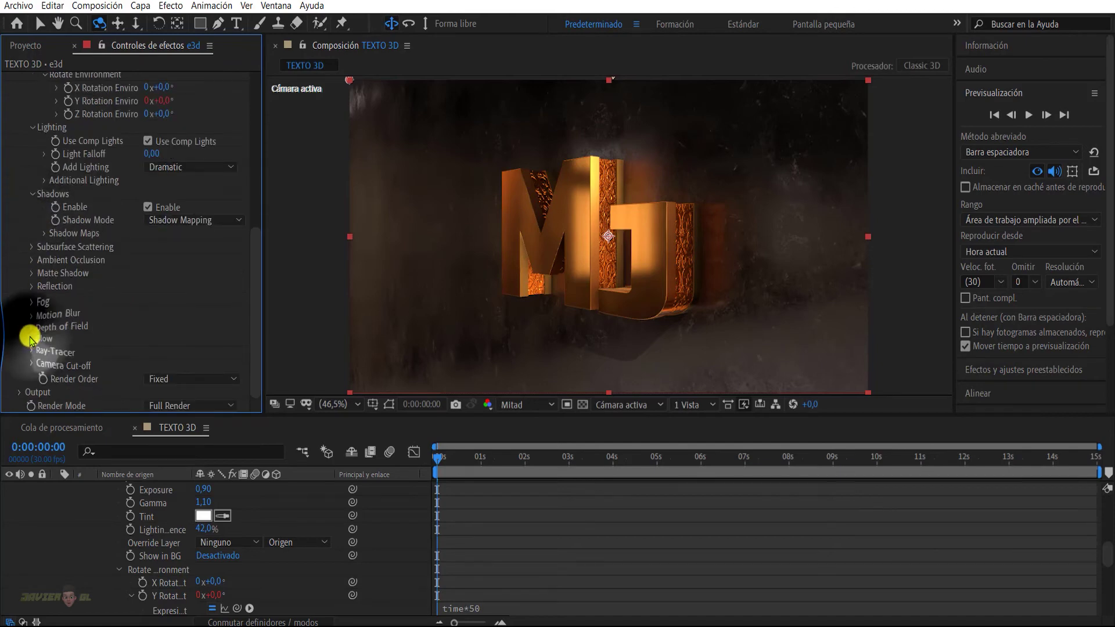
Enable Element glow with Glow Radius 1,20 and Glow Intensity 2,5
click(32, 339)
scroll(58, 325, down, 5)
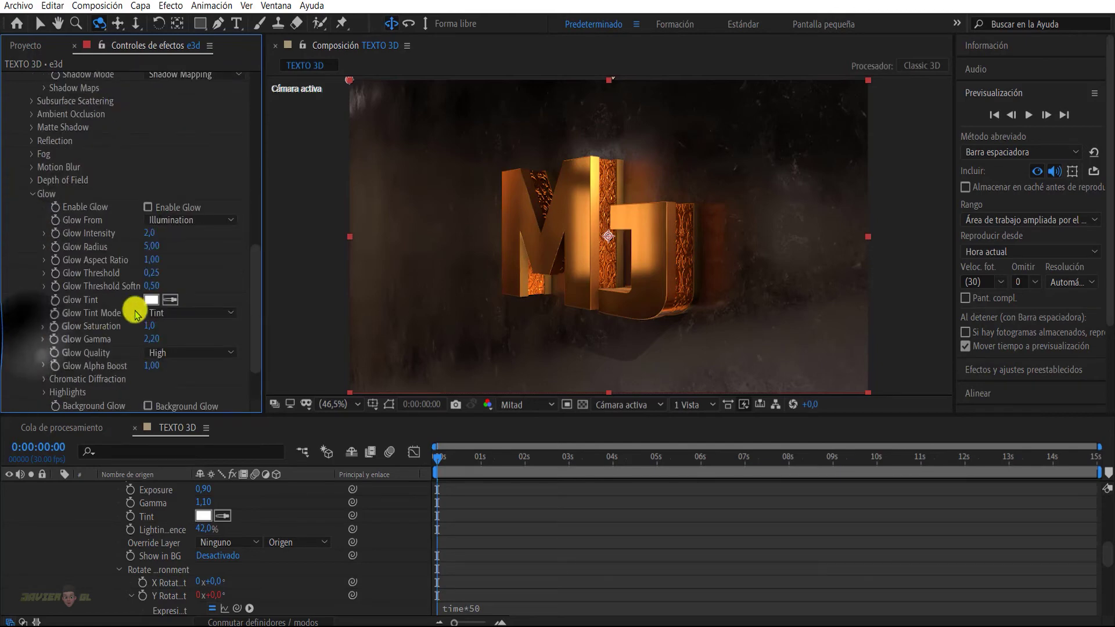
click(149, 208)
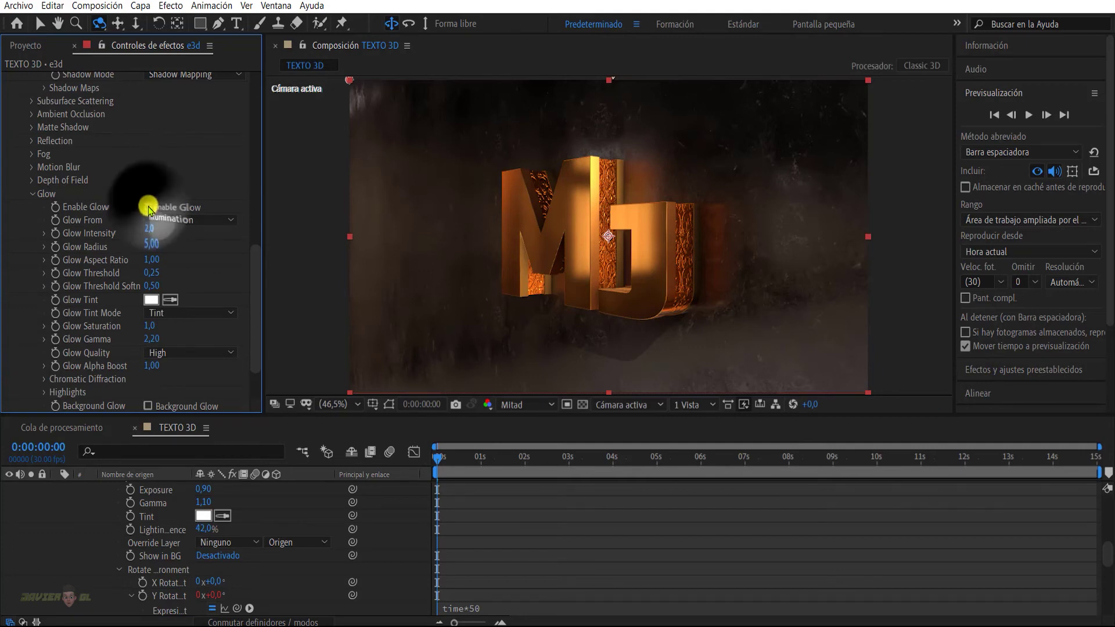
drag(152, 246, 145, 268)
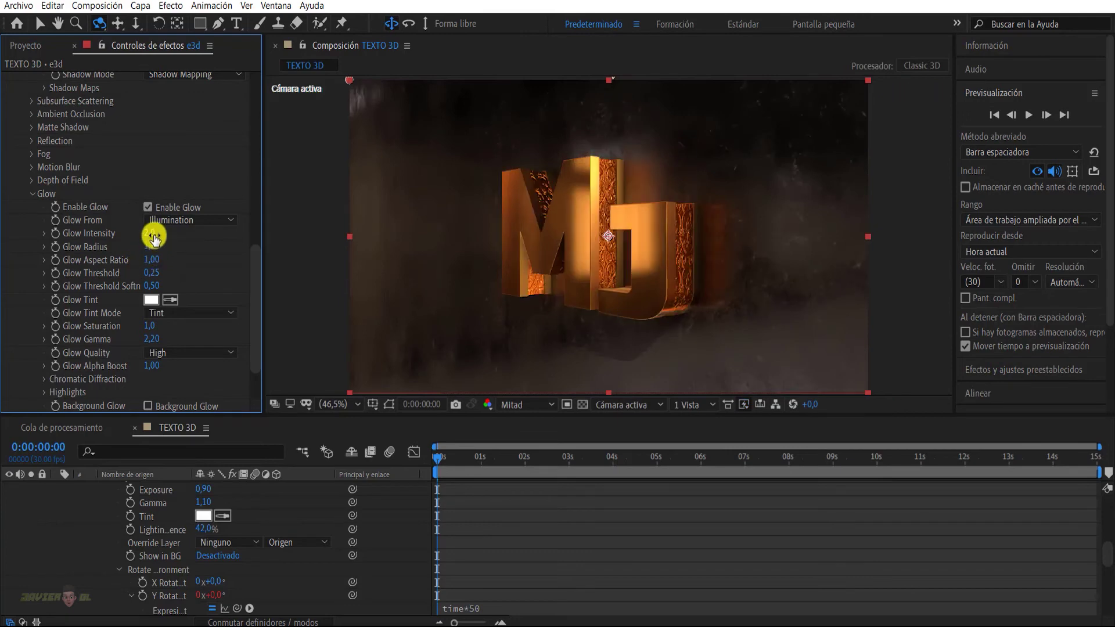
click(152, 233)
text(2,5)
key(Return)
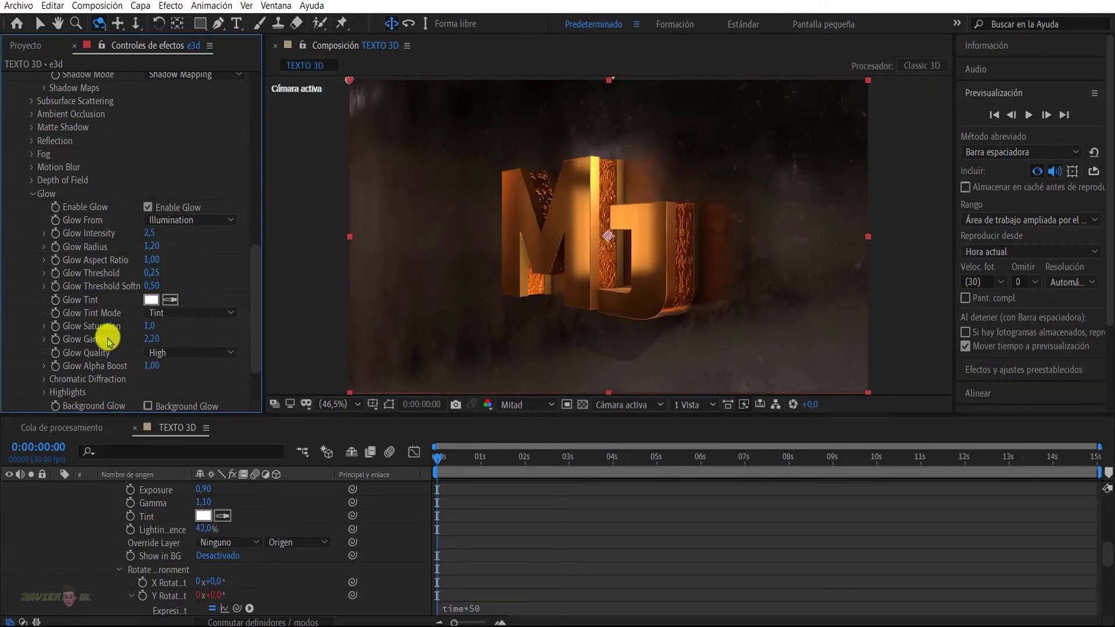
click(31, 195)
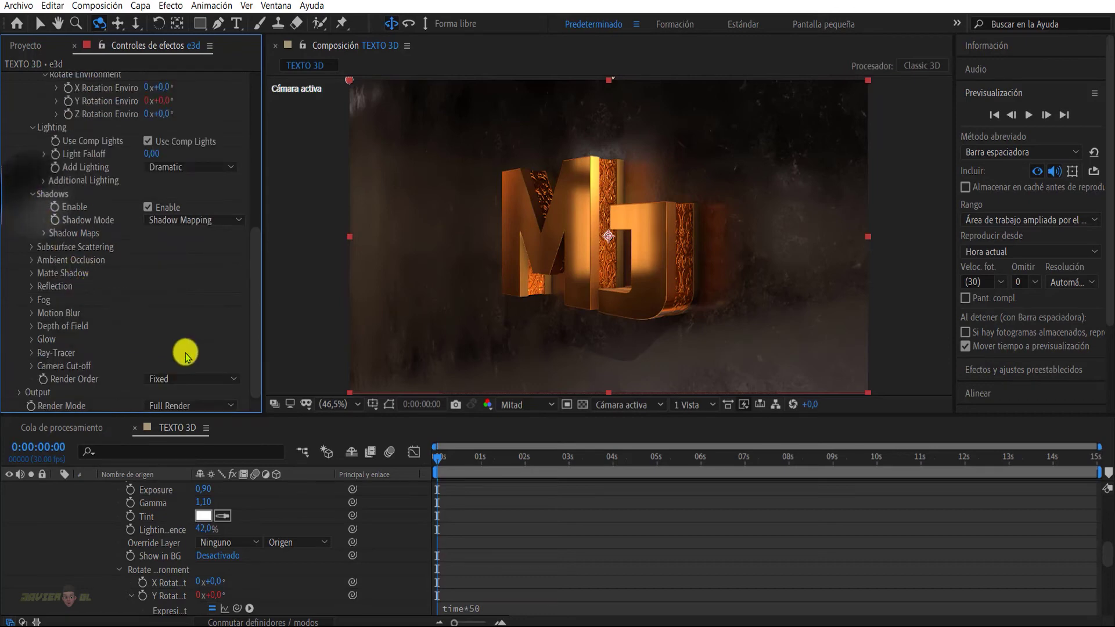
drag(249, 325, 244, 179)
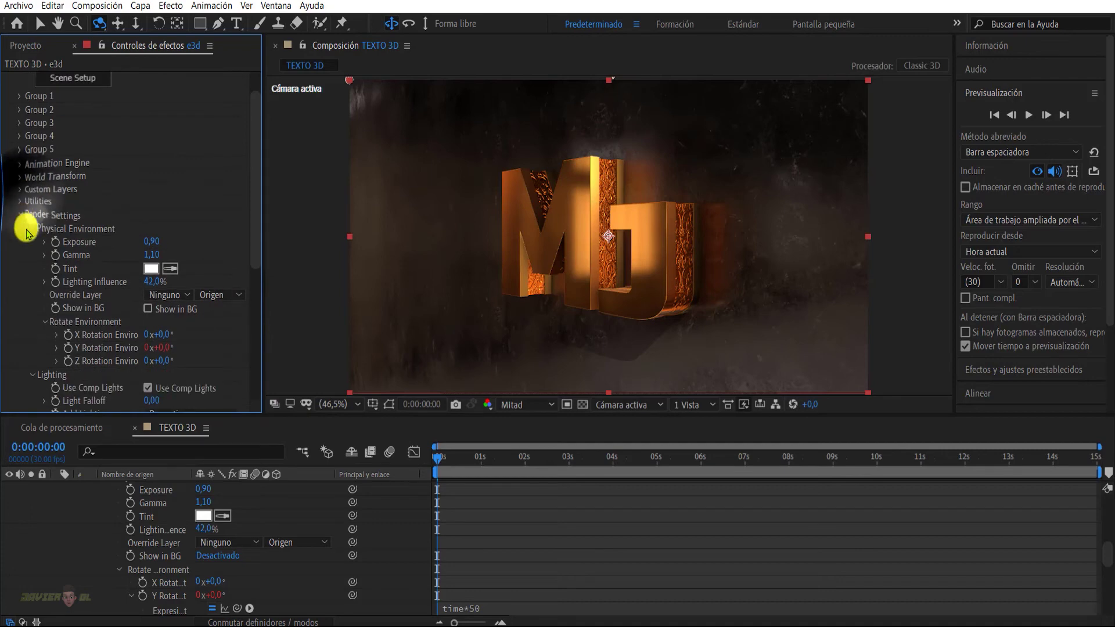
Scrub the timeline to preview the camera orbit, then collapse all layer properties
click(21, 220)
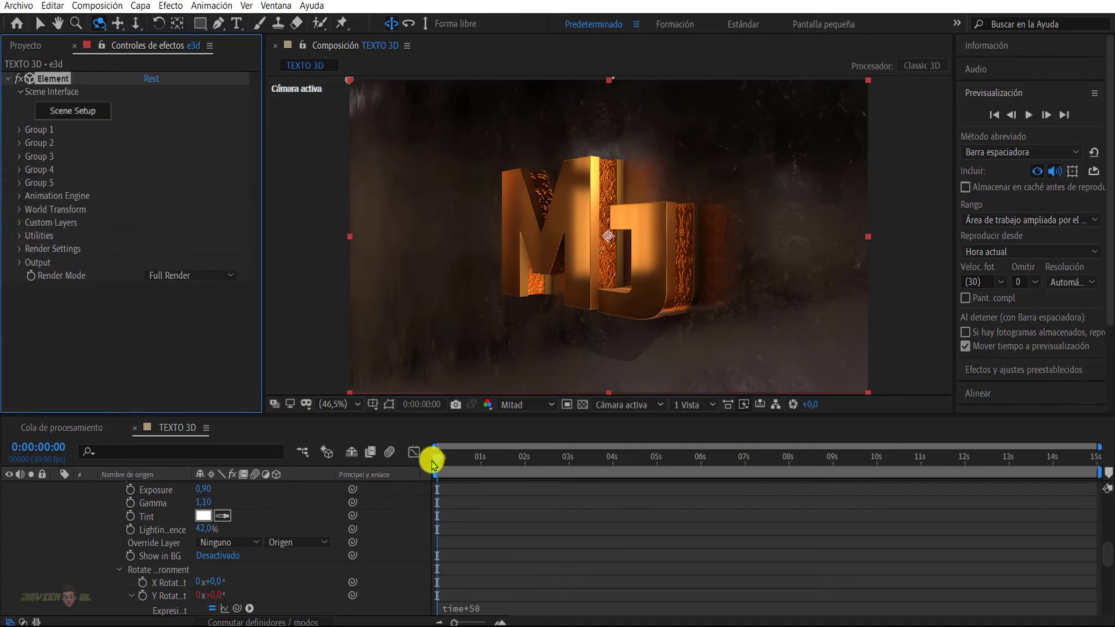
mouse_move(436, 457)
mouse_down()
mouse_move(651, 478)
mouse_move(849, 473)
mouse_up()
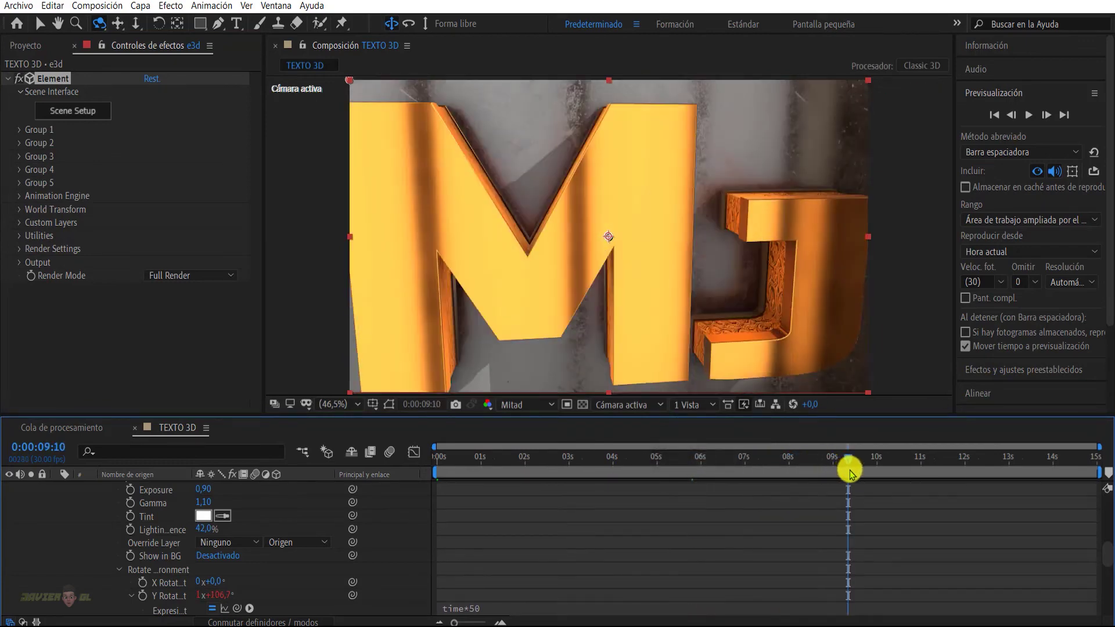
mouse_move(858, 467)
mouse_down()
mouse_move(989, 467)
mouse_move(865, 485)
mouse_move(725, 462)
mouse_move(414, 478)
mouse_up()
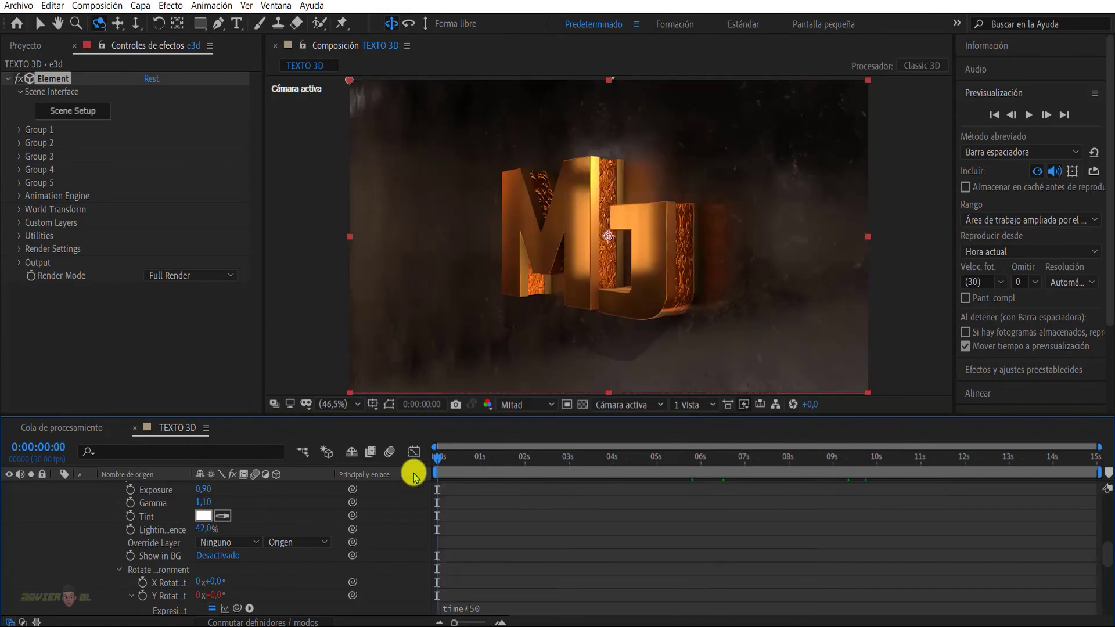
key(ctrl+grave)
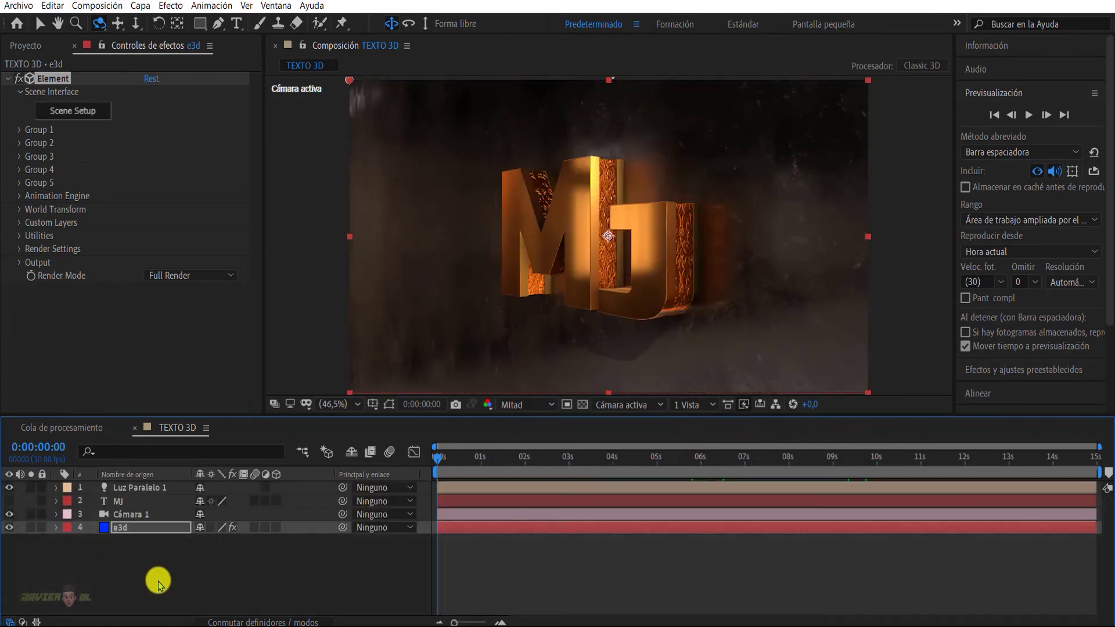
Create a new adjustment layer and move it to the top of the stack
right_click(158, 580)
mouse_move(267, 434)
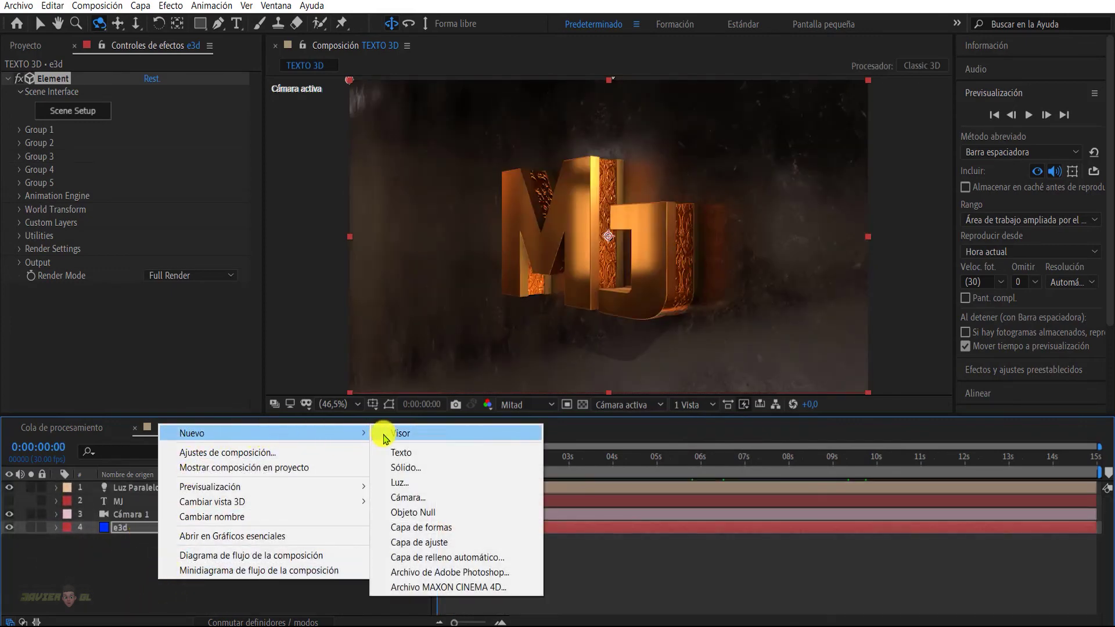
click(419, 542)
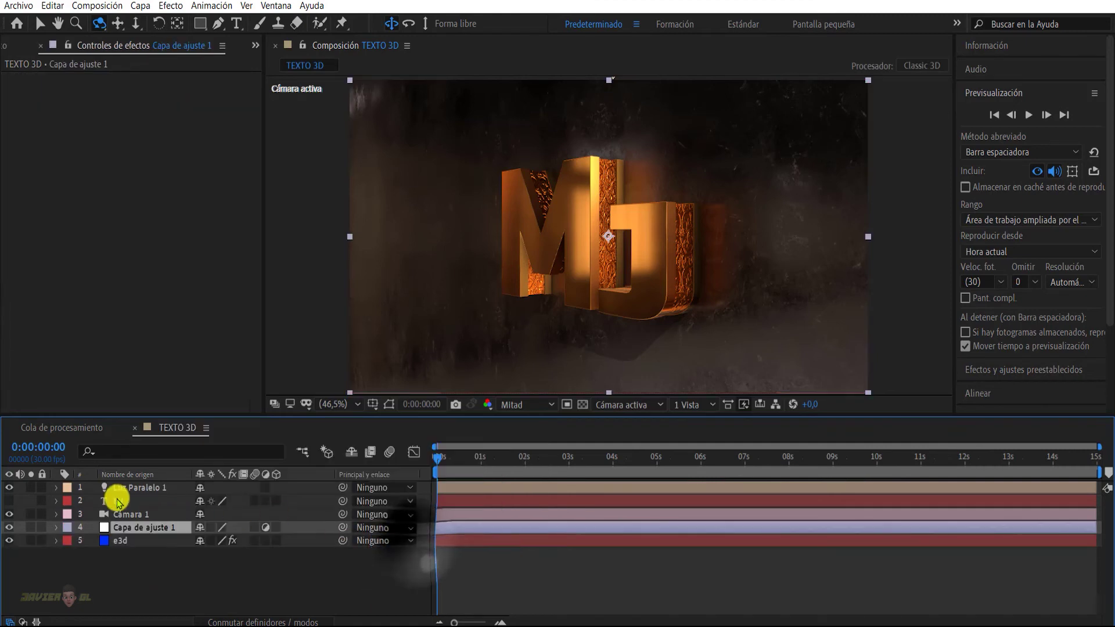
drag(120, 533, 125, 488)
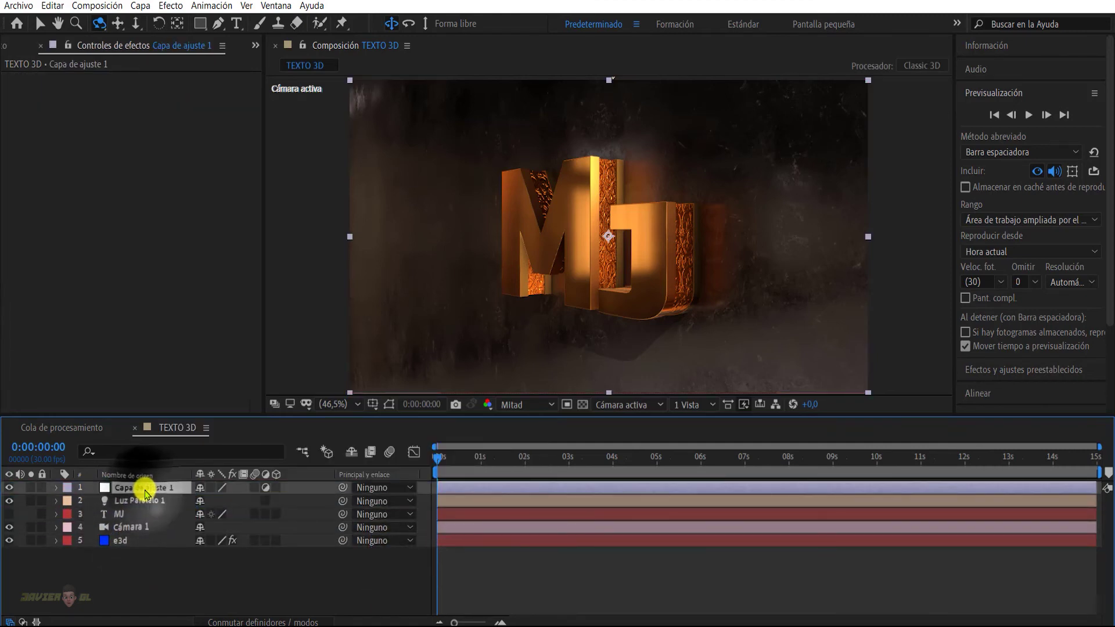
Apply Curvas to the adjustment layer, lowering shadows and lifting highlights into an S-curve
key(ctrl+space)
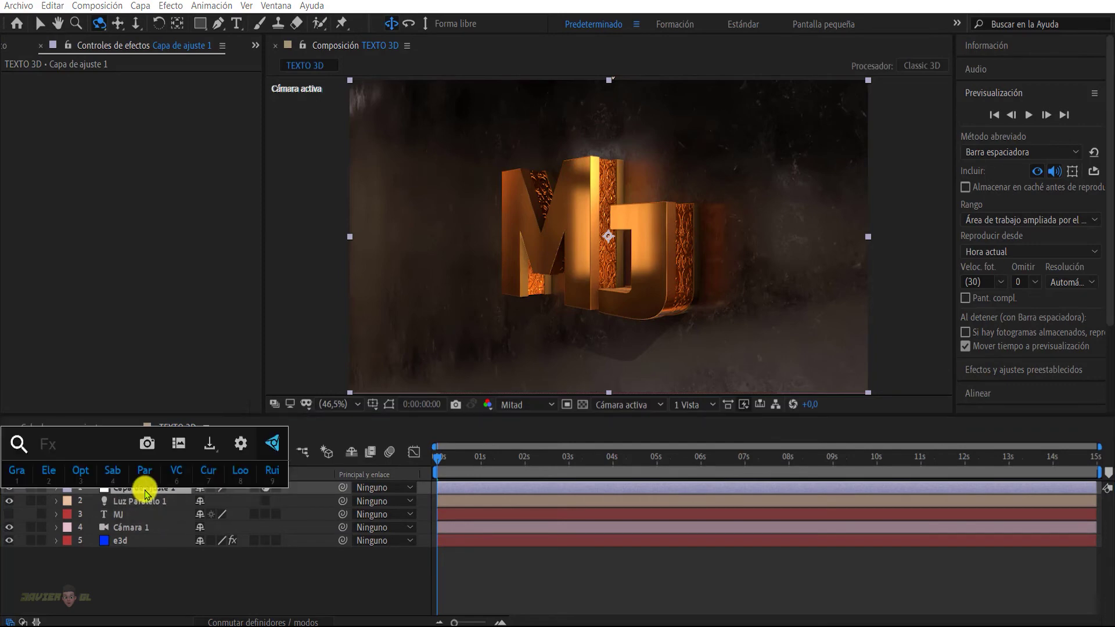
click(207, 478)
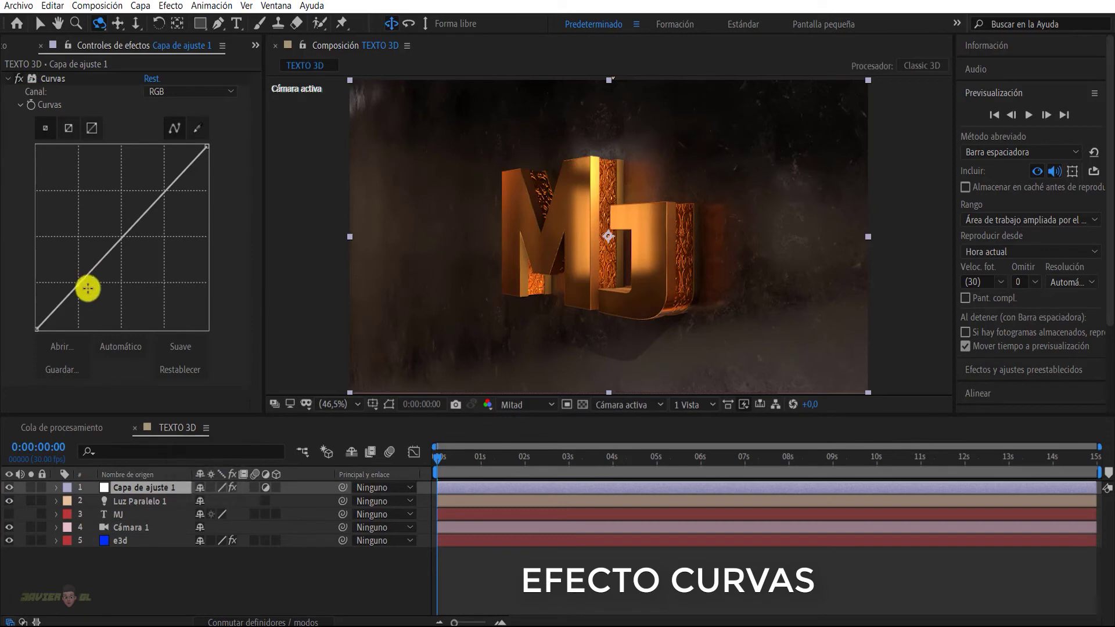
drag(79, 284, 81, 289)
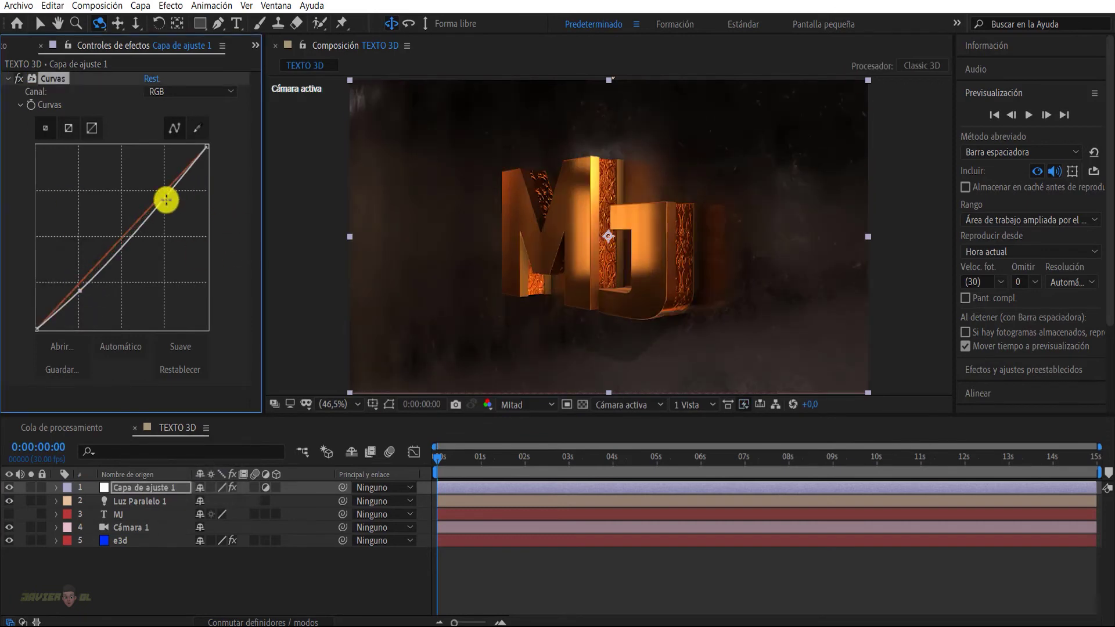
drag(168, 196, 153, 189)
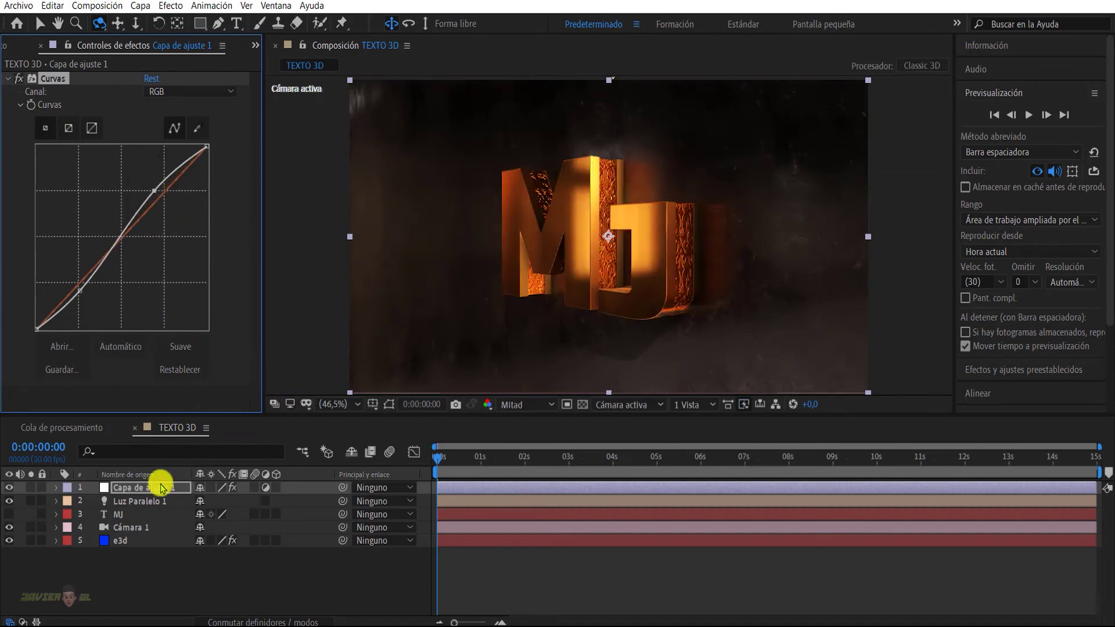
click(134, 575)
click(139, 490)
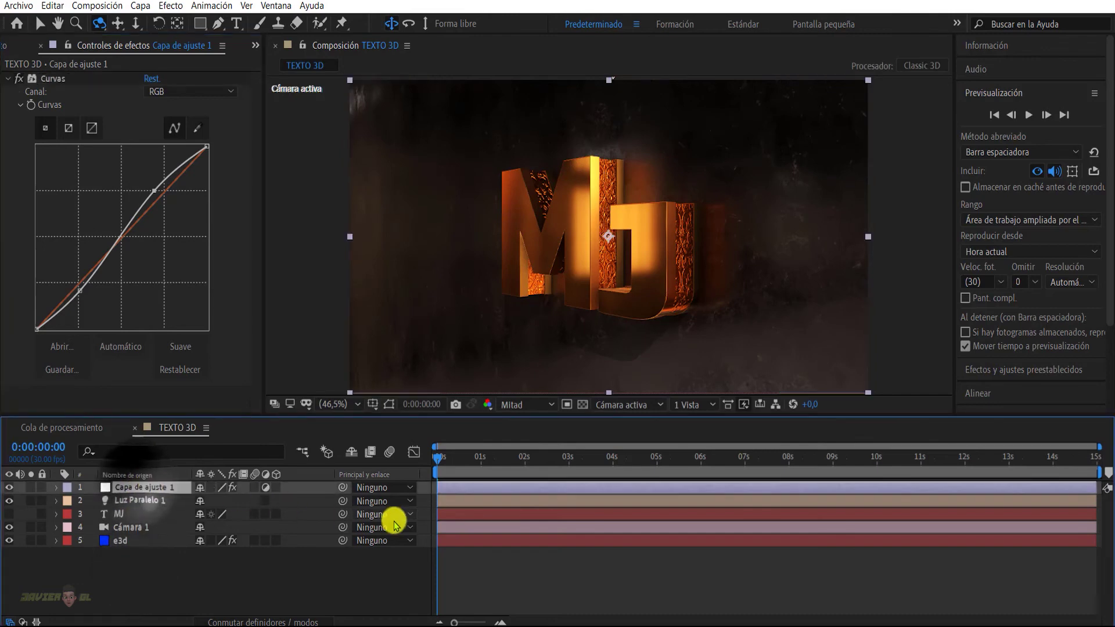
key(ctrl+space)
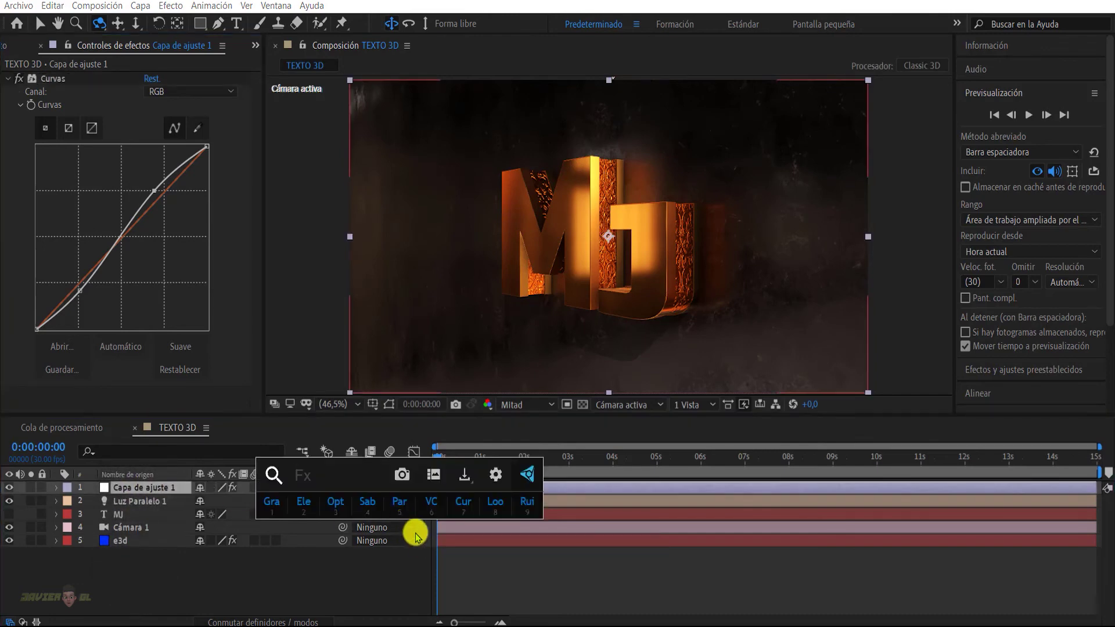
Add Resplandor to the adjustment layer with threshold 100% and radius widened toward 101
text(re)
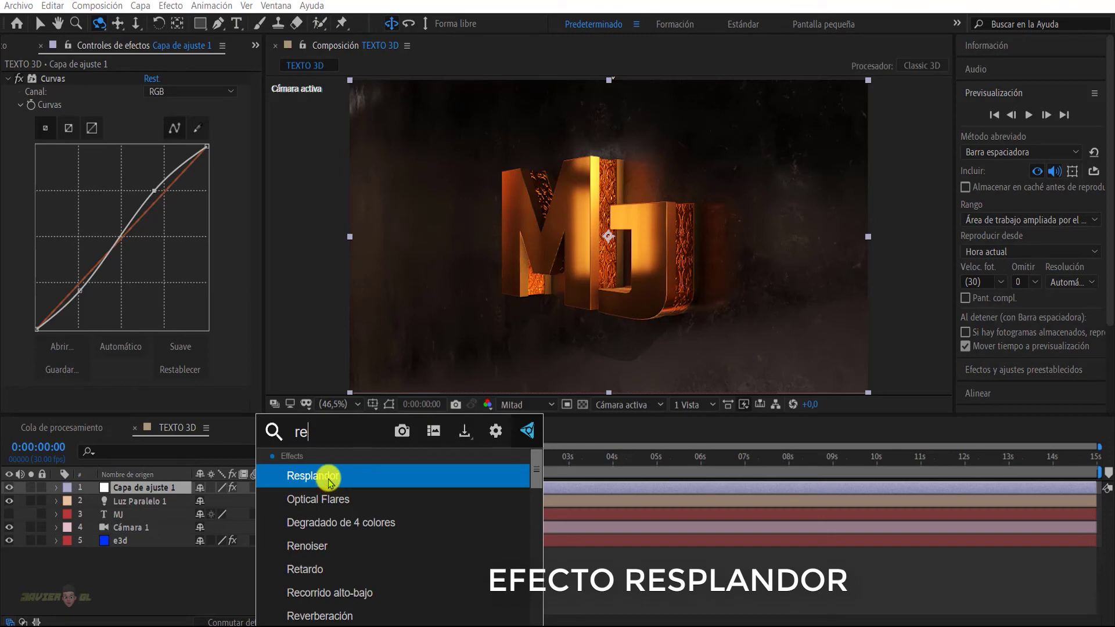
click(329, 482)
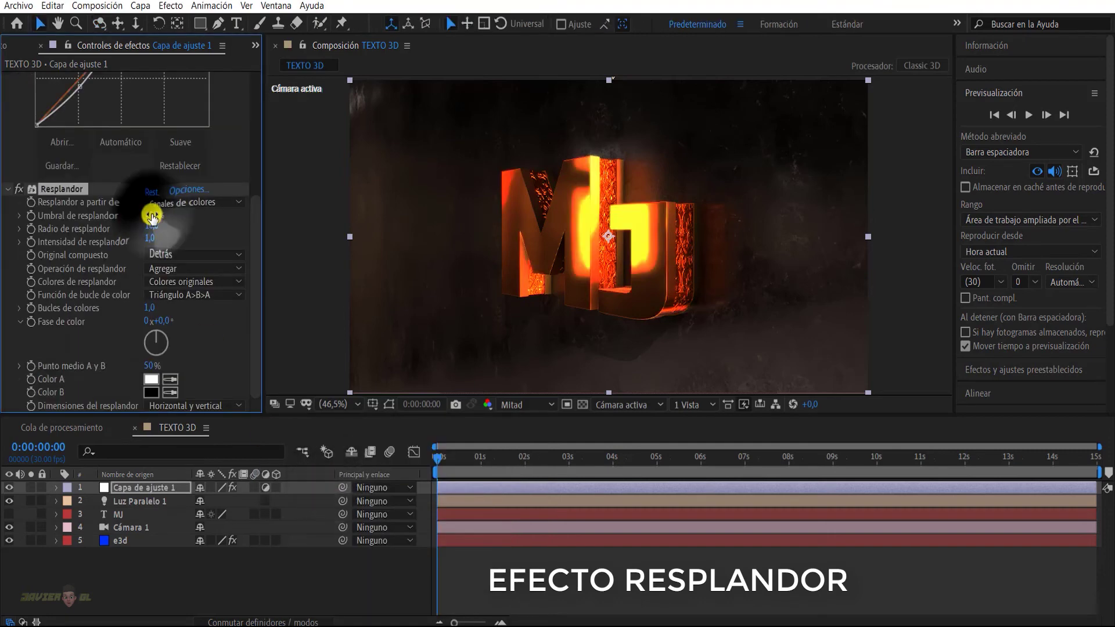
drag(152, 217, 228, 225)
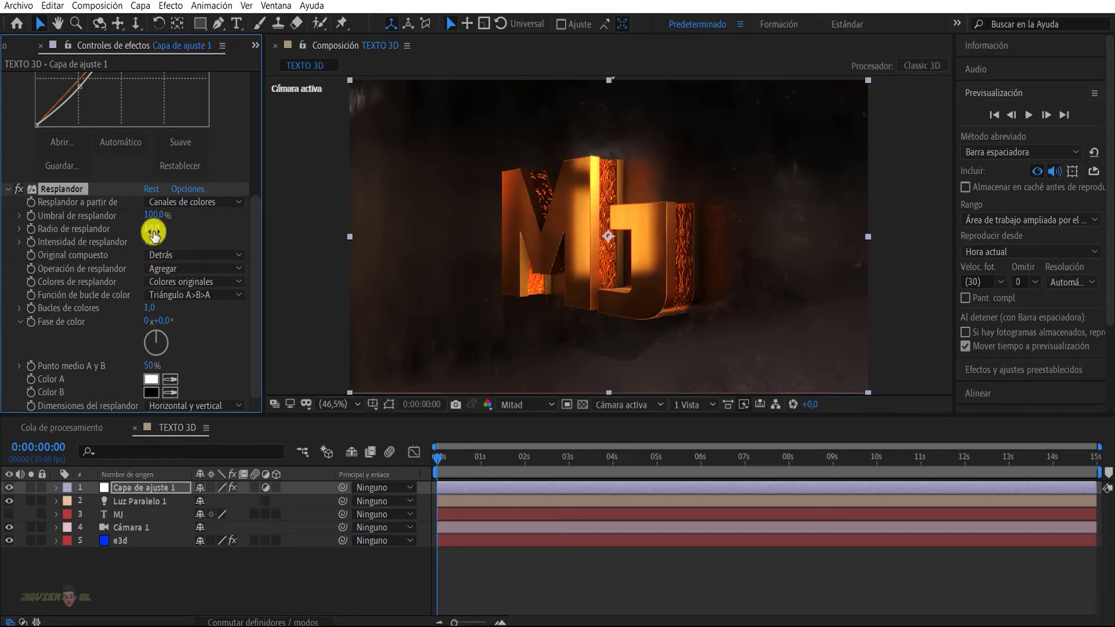
drag(153, 232, 240, 241)
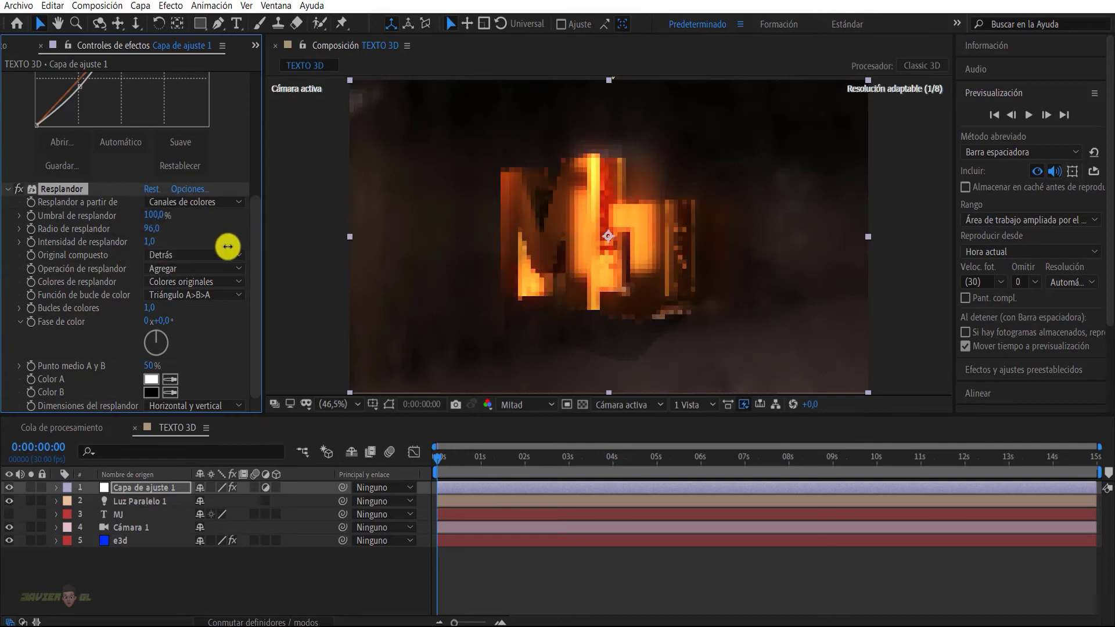
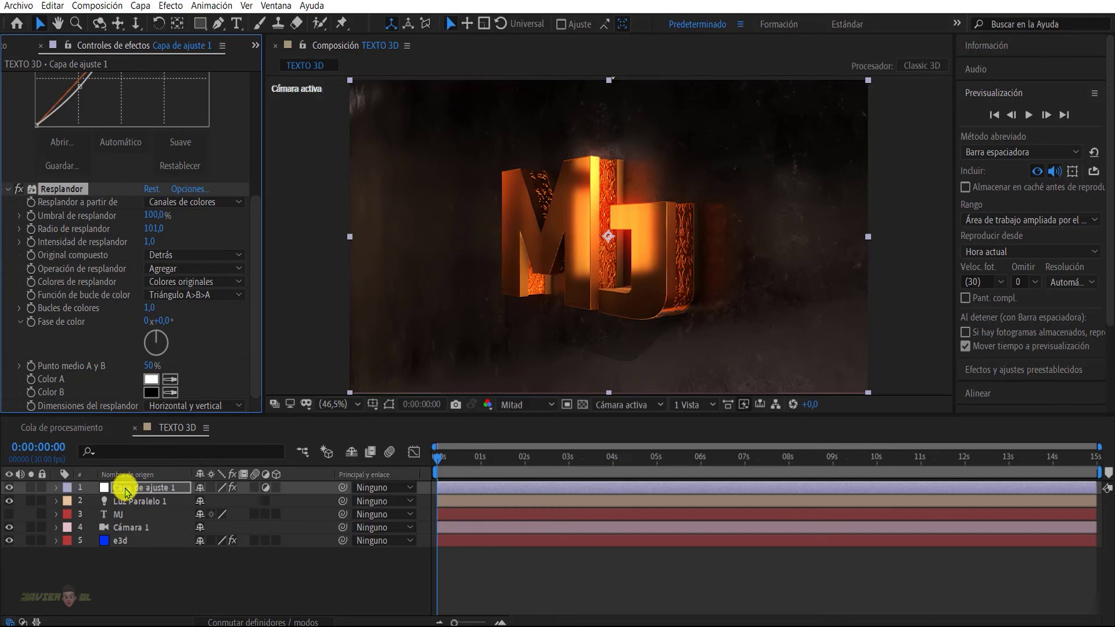
Apply Exposición to Capa de ajuste 1 and raise its exposure to 0,09
click(126, 564)
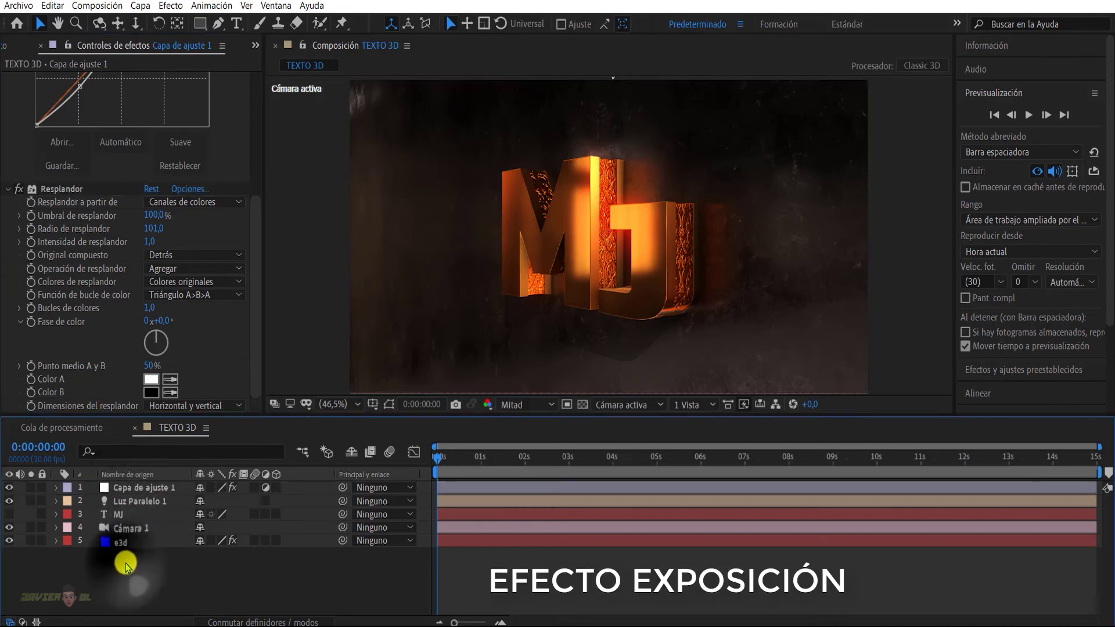
click(135, 489)
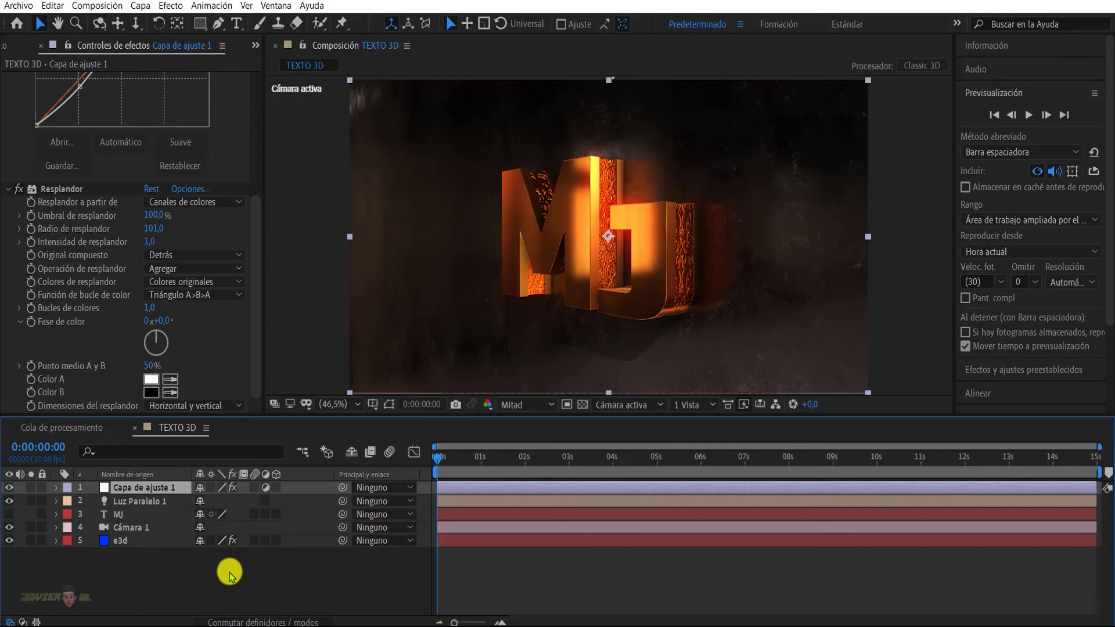
key(ctrl+space)
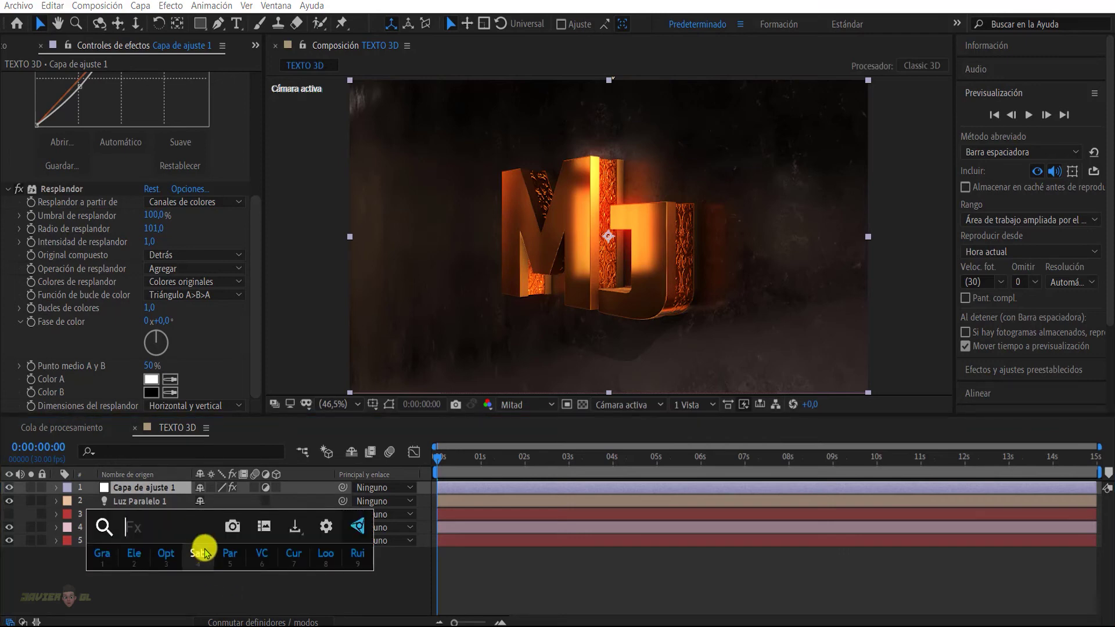
text(ex)
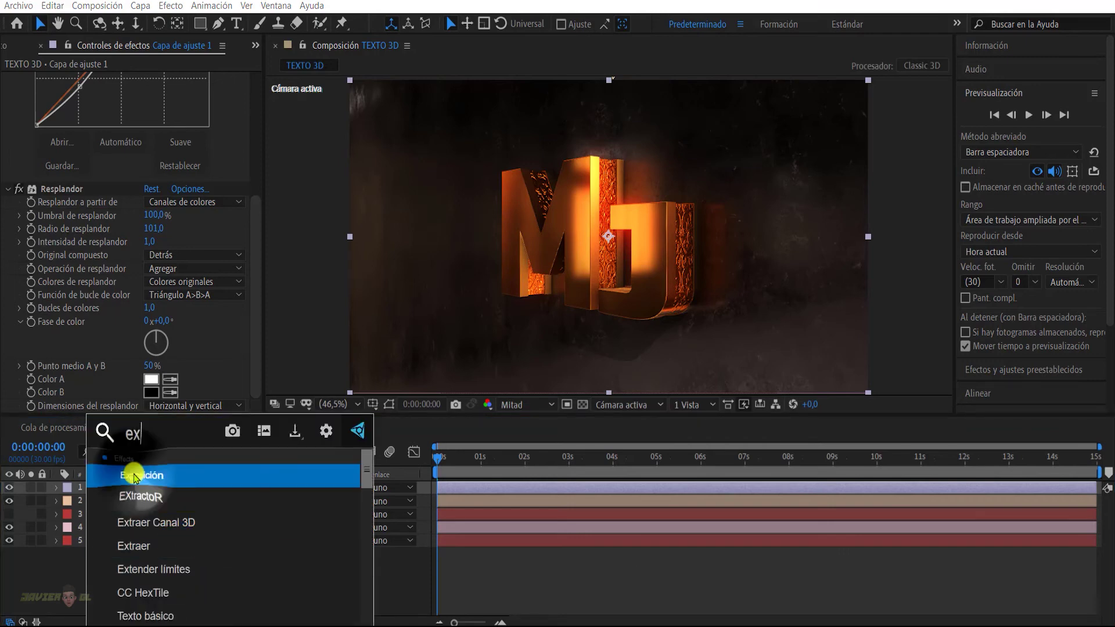
click(134, 479)
drag(258, 302, 257, 366)
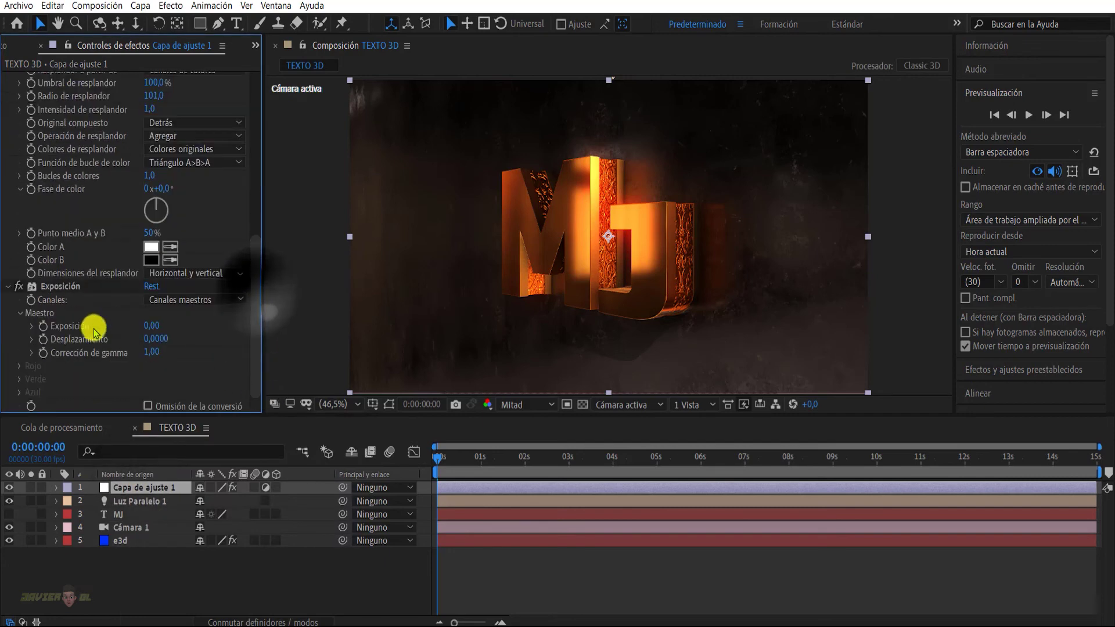
drag(149, 325, 156, 326)
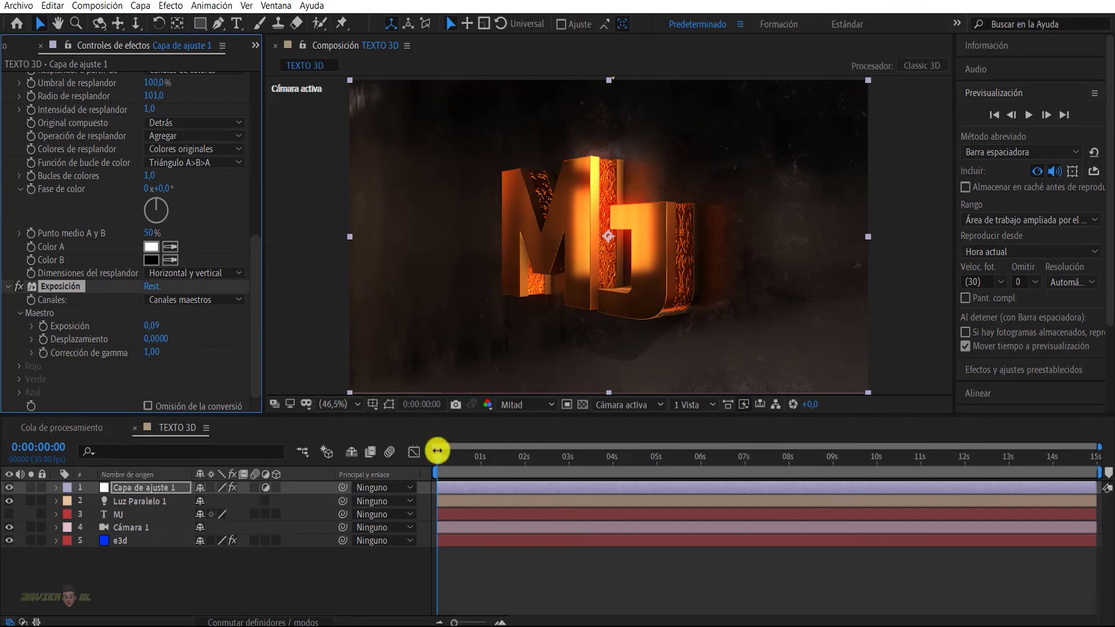
mouse_move(437, 451)
mouse_down()
mouse_move(771, 472)
mouse_move(416, 473)
mouse_up()
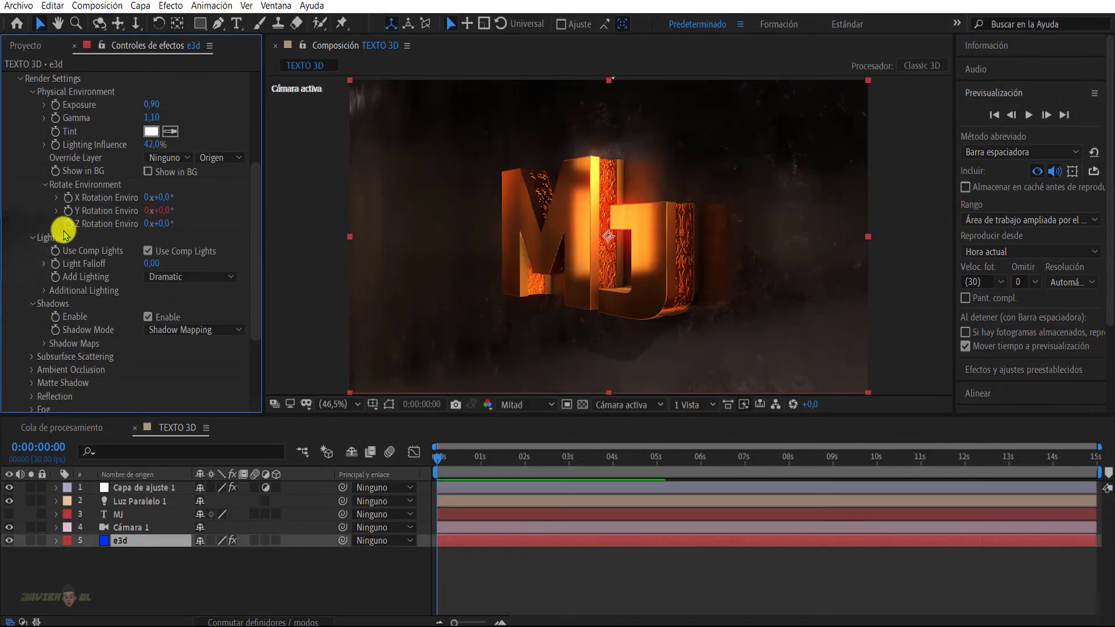
Add a time*10 expression to e3d's Y Rotation Environment property
scroll(65, 234, up, 3)
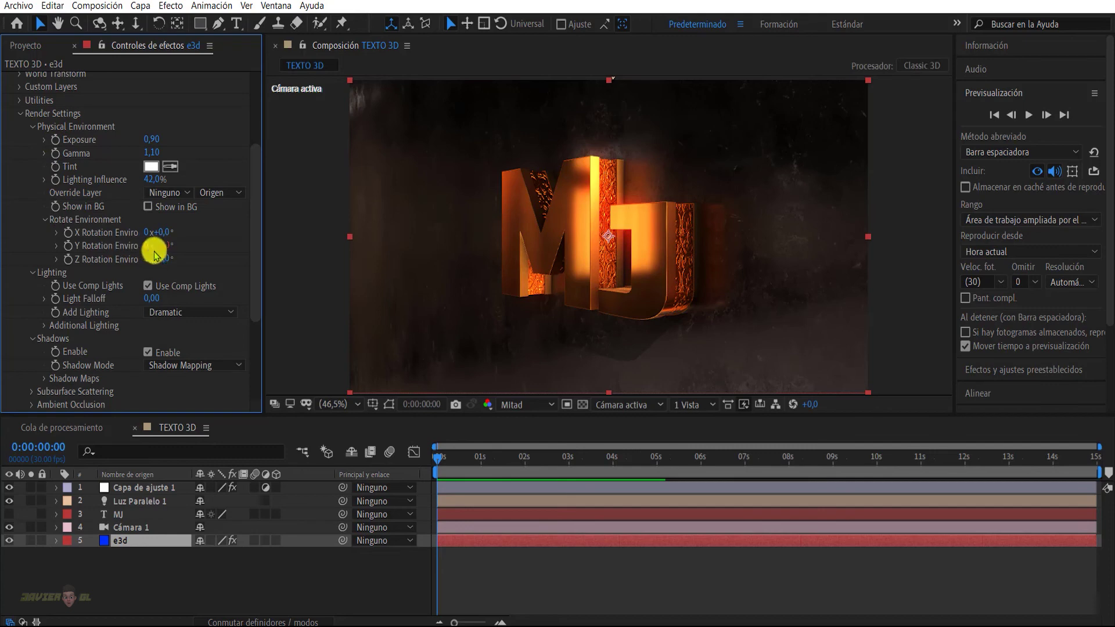
click(162, 247)
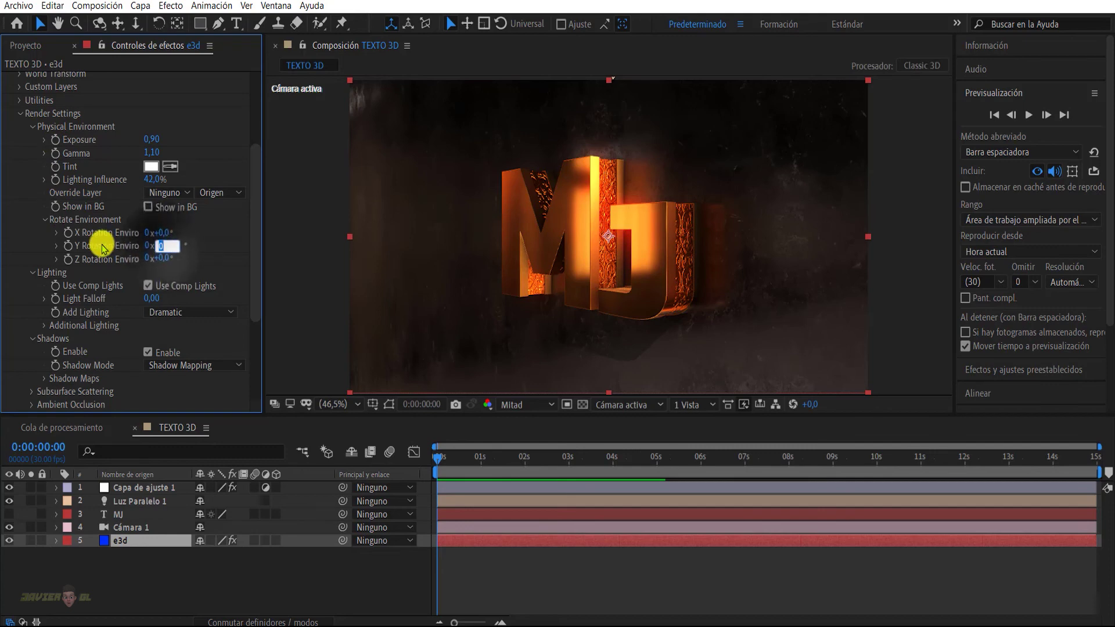
key(Return)
alt+click(68, 246)
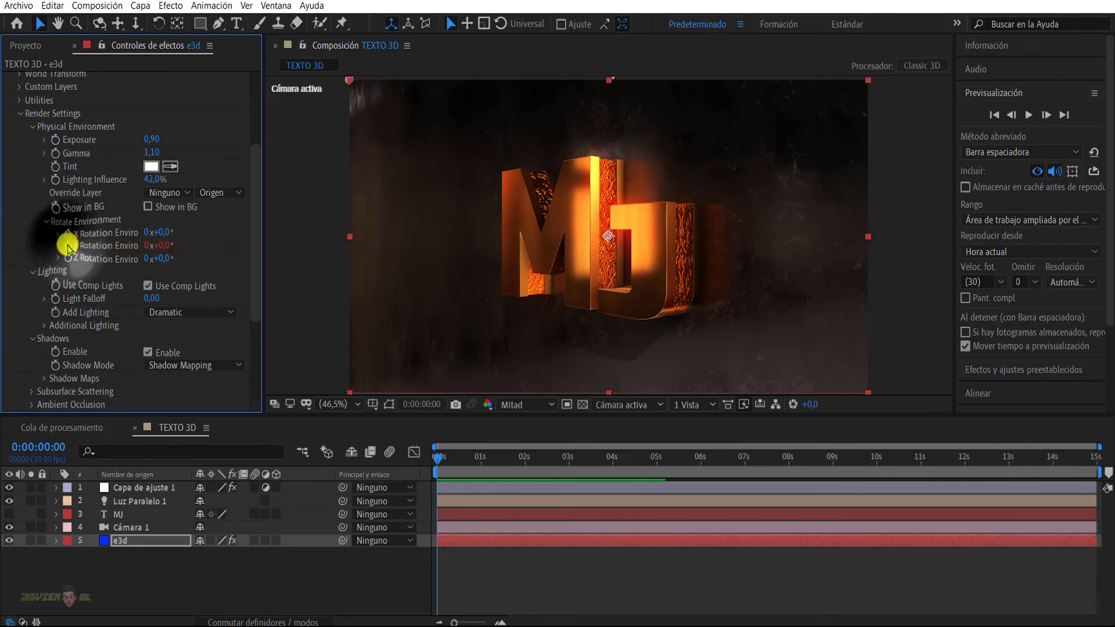
alt+click(68, 247)
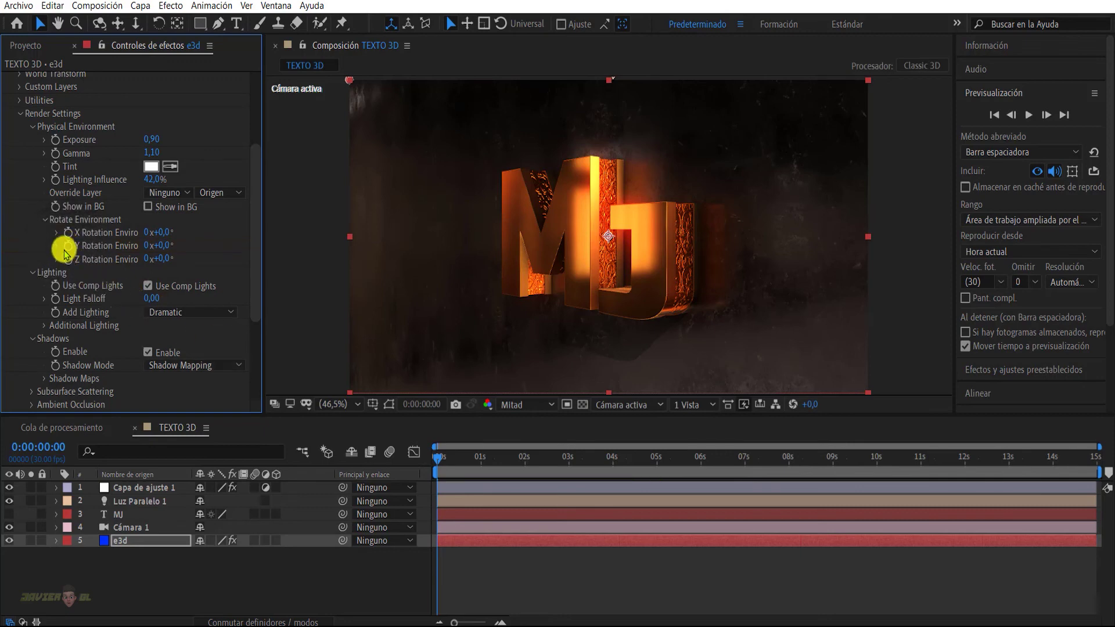
alt+click(68, 247)
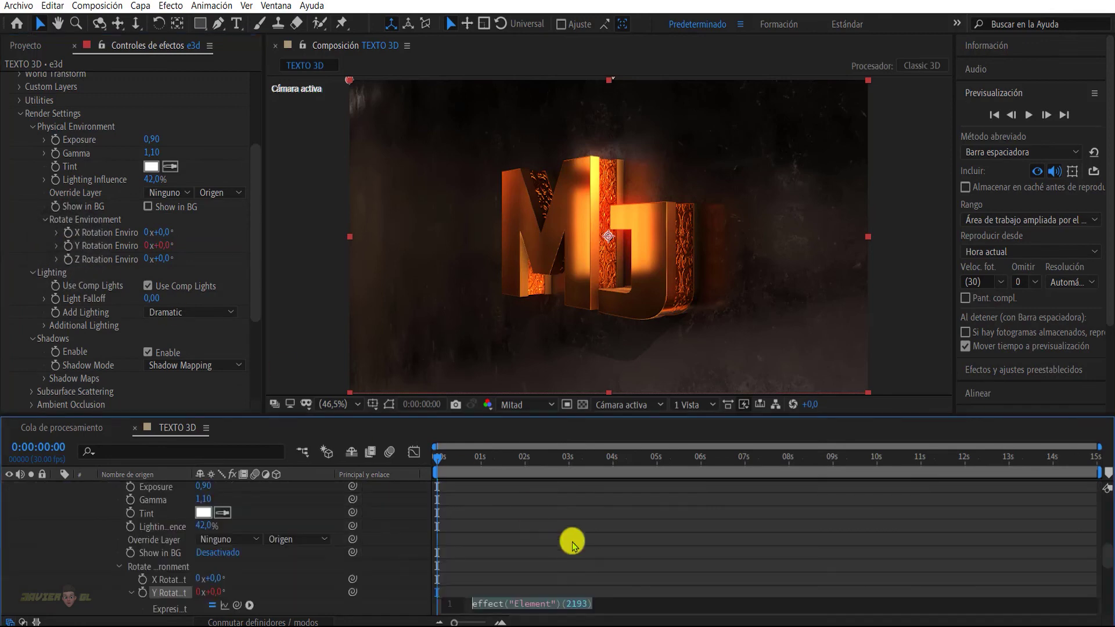
text(ti)
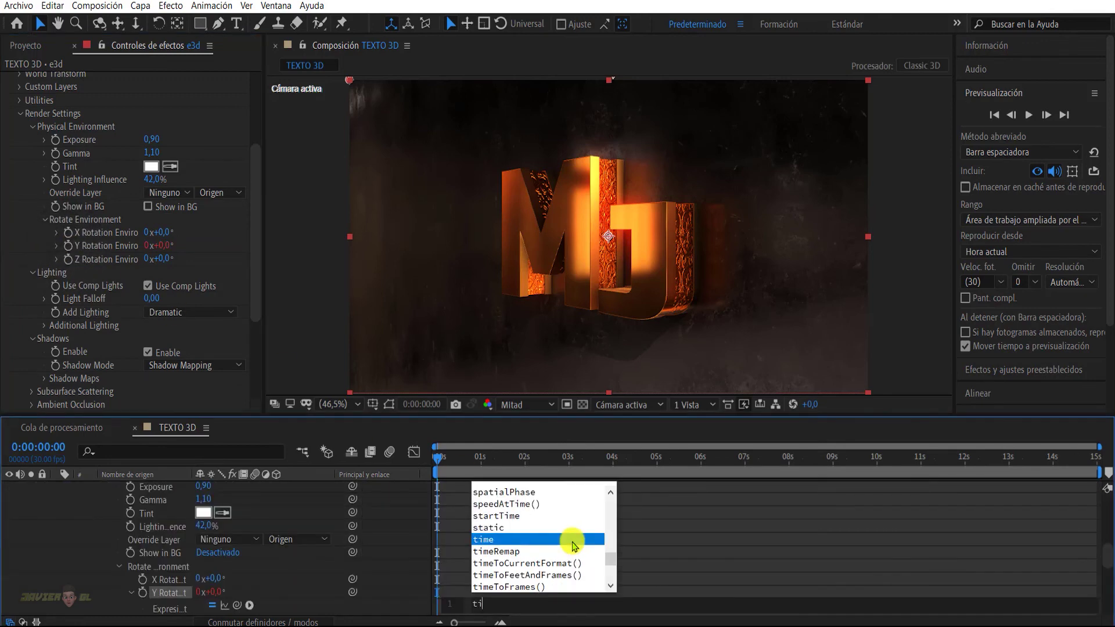
text(me)
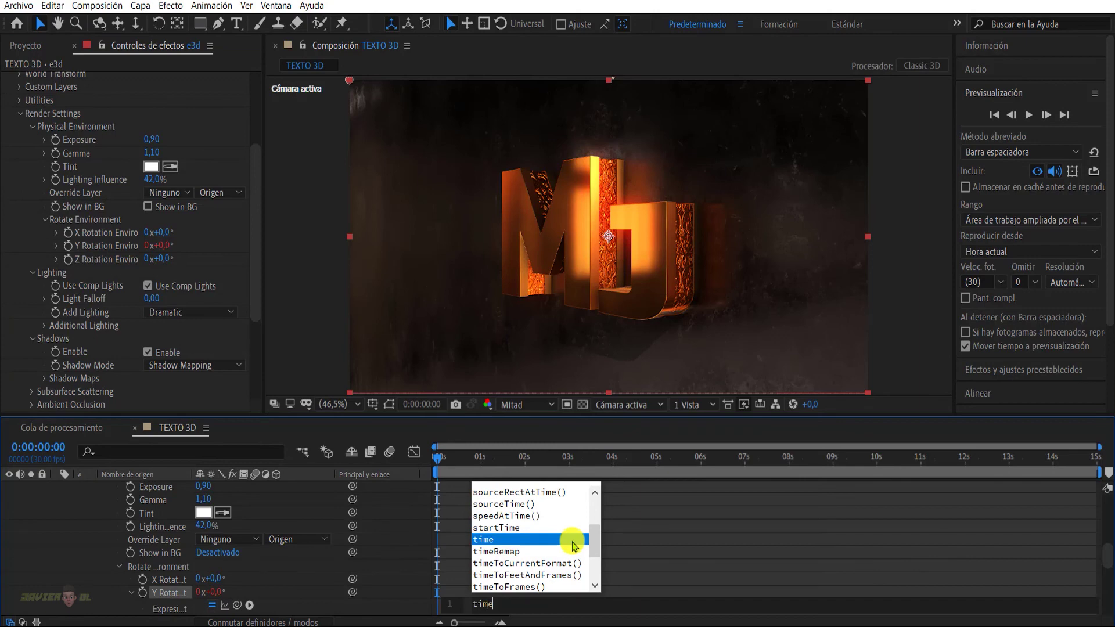
text(*)
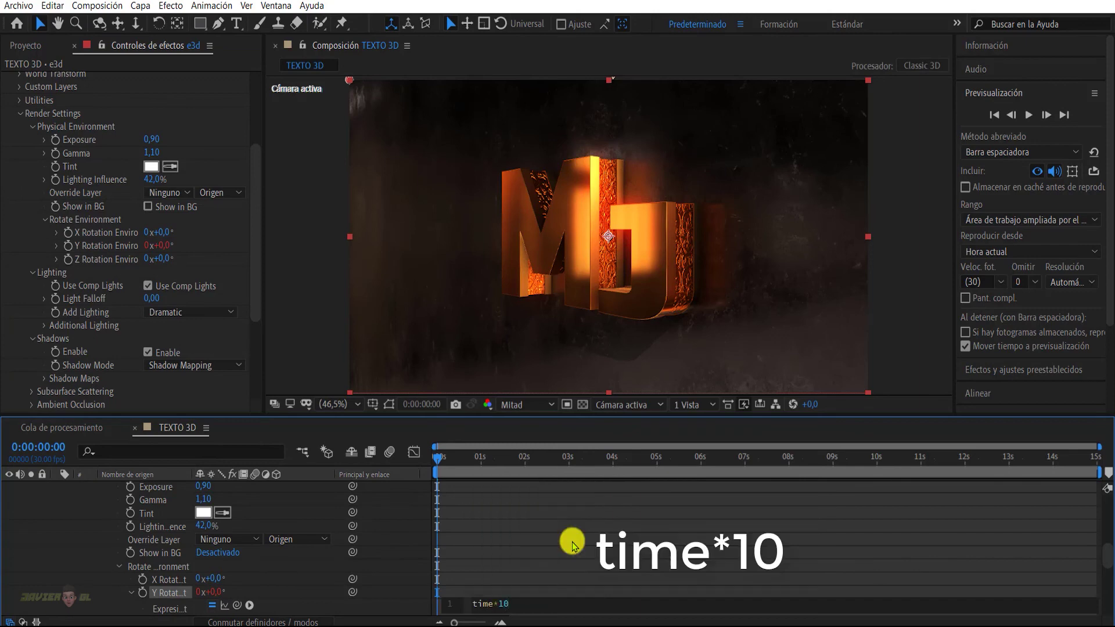
click(427, 433)
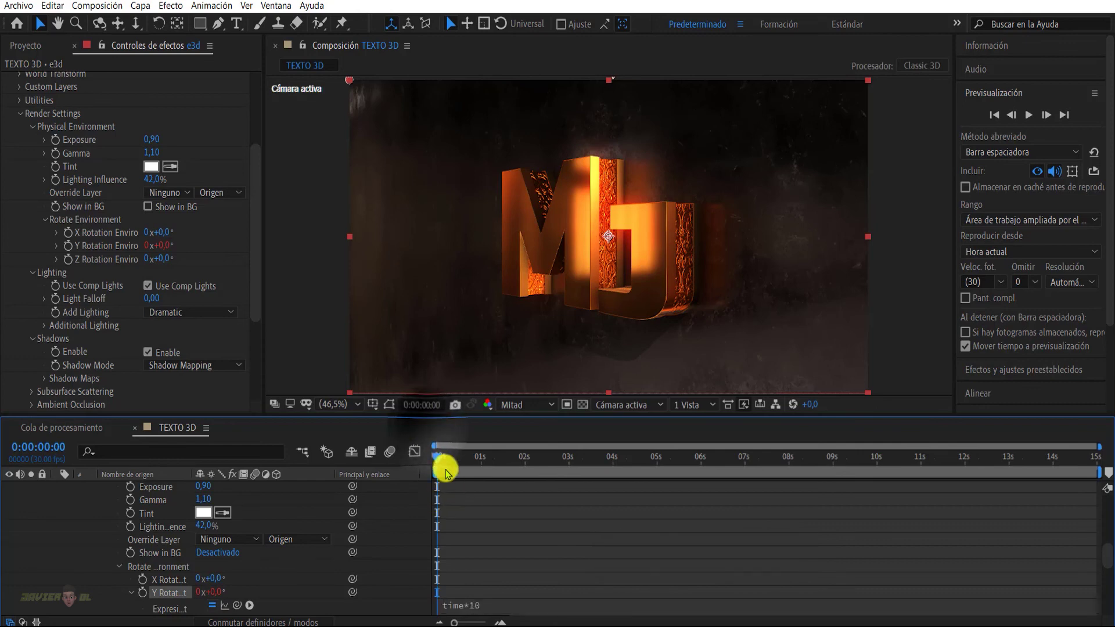
Preview the rotating environment reflections, then stop playback and collapse e3d's properties
click(1029, 115)
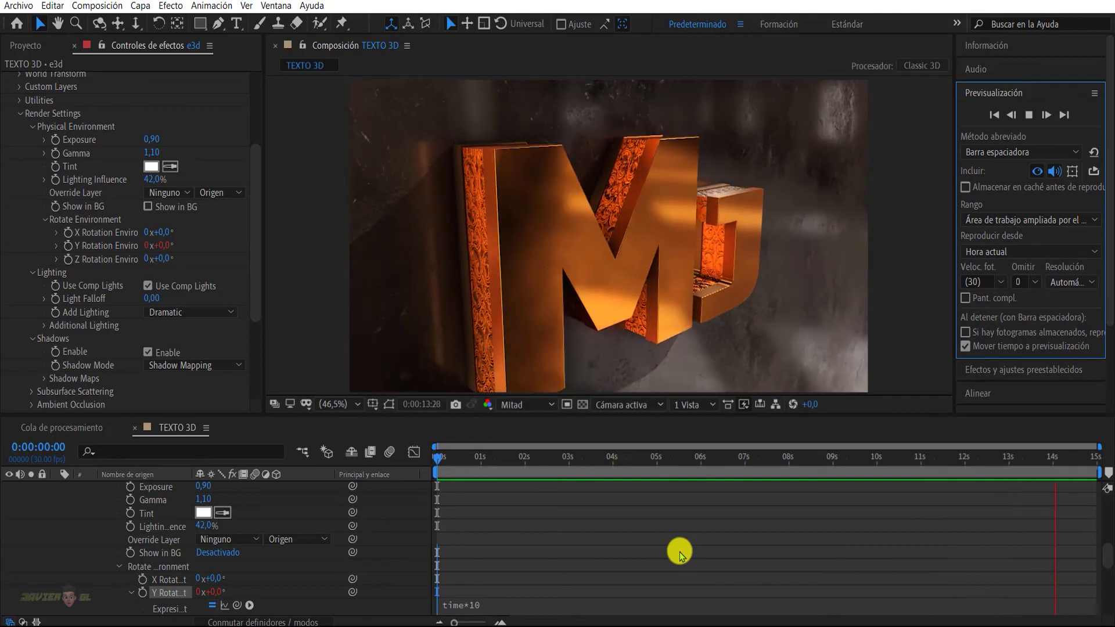
scroll(233, 552, up, 5)
click(127, 548)
key(ctrl+alt+y)
Reveal Cámara 1's keyframes and apply Easy Ease to its end keyframes in the Graph Editor
click(56, 540)
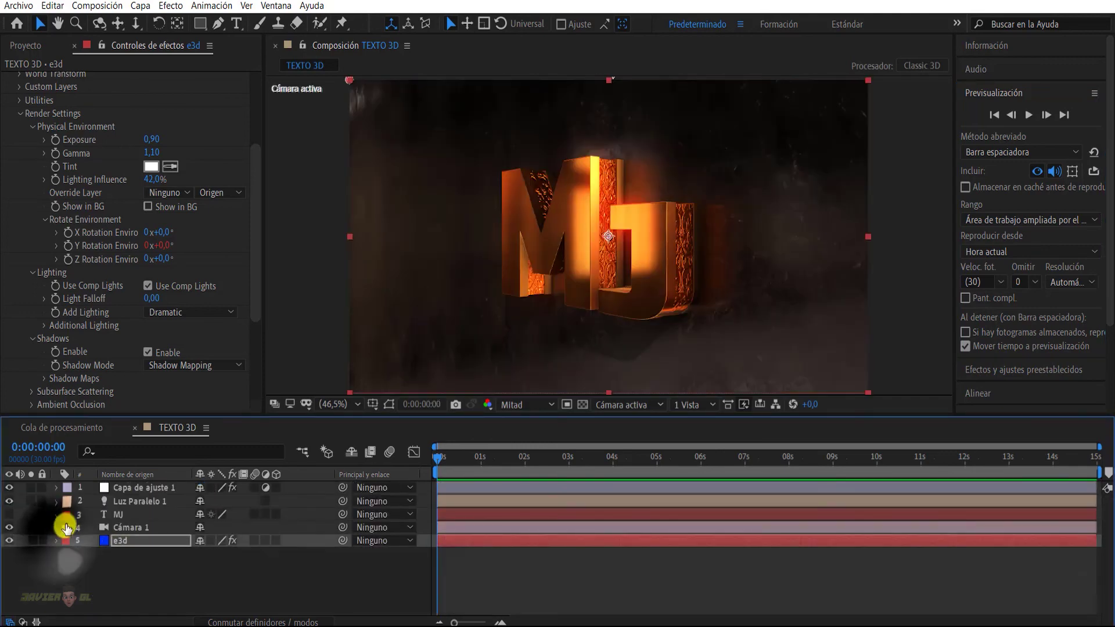
click(126, 530)
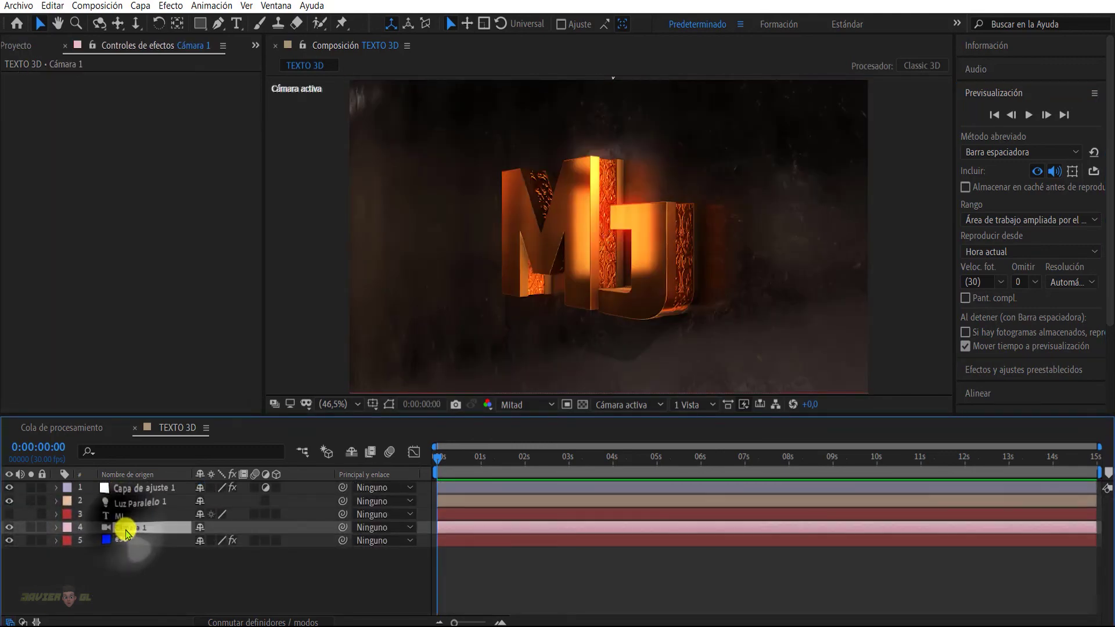
key(u)
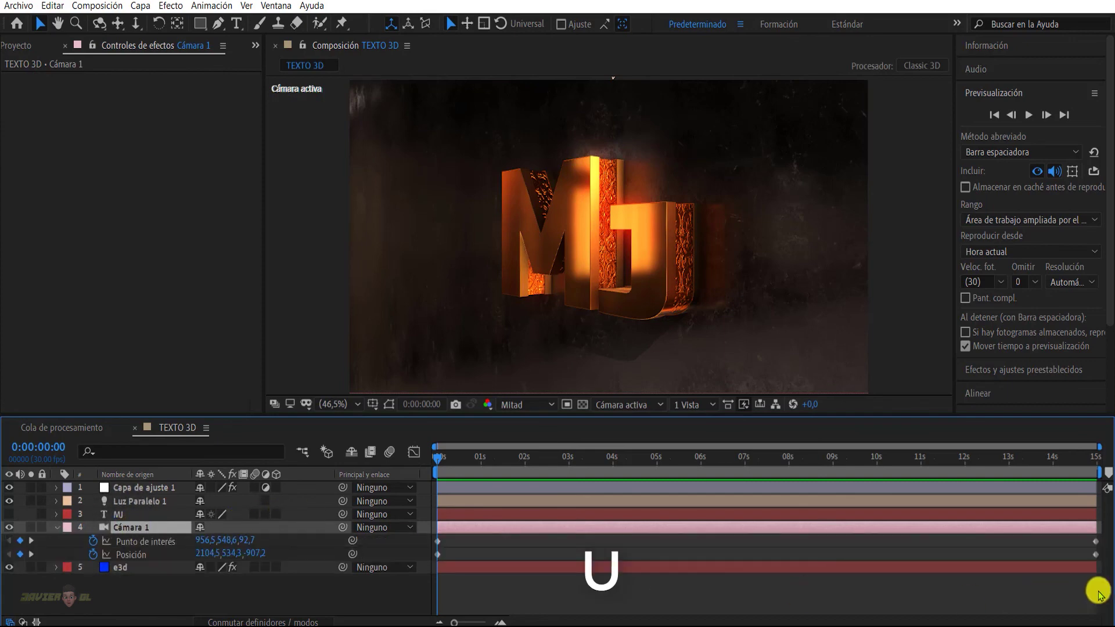
click(1099, 558)
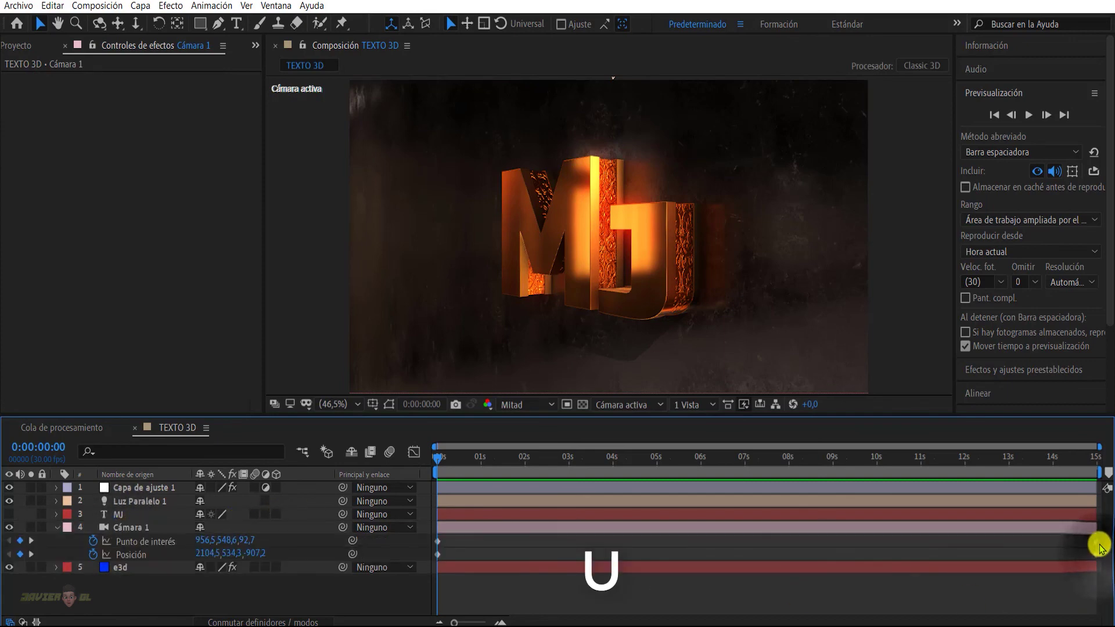
mouse_move(1097, 556)
mouse_down()
mouse_move(1085, 537)
mouse_move(427, 543)
mouse_up()
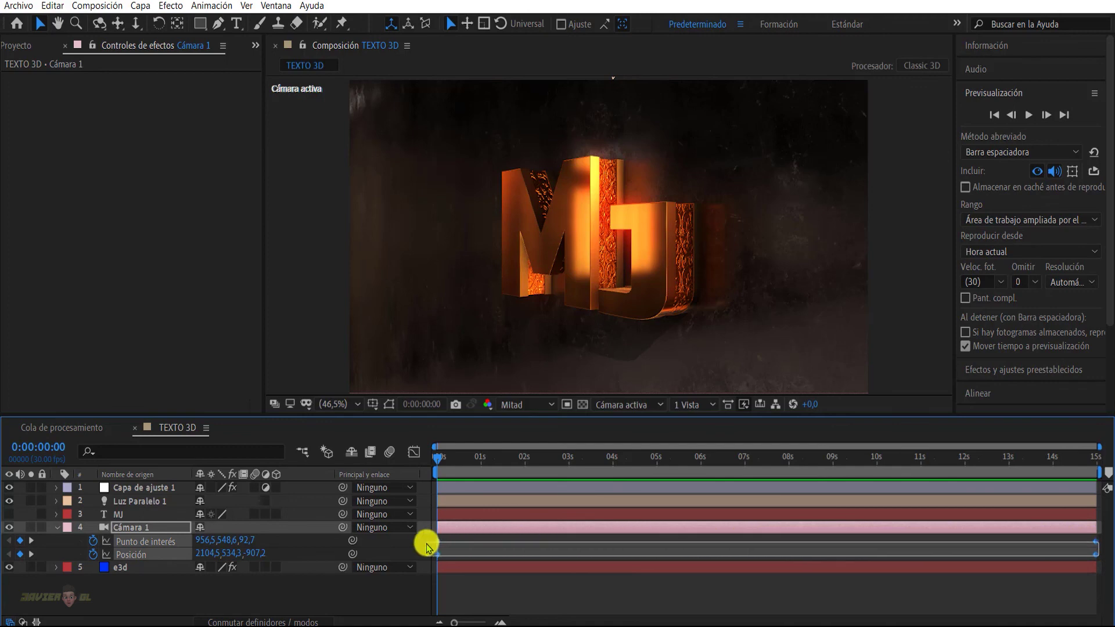
click(413, 451)
key(F9)
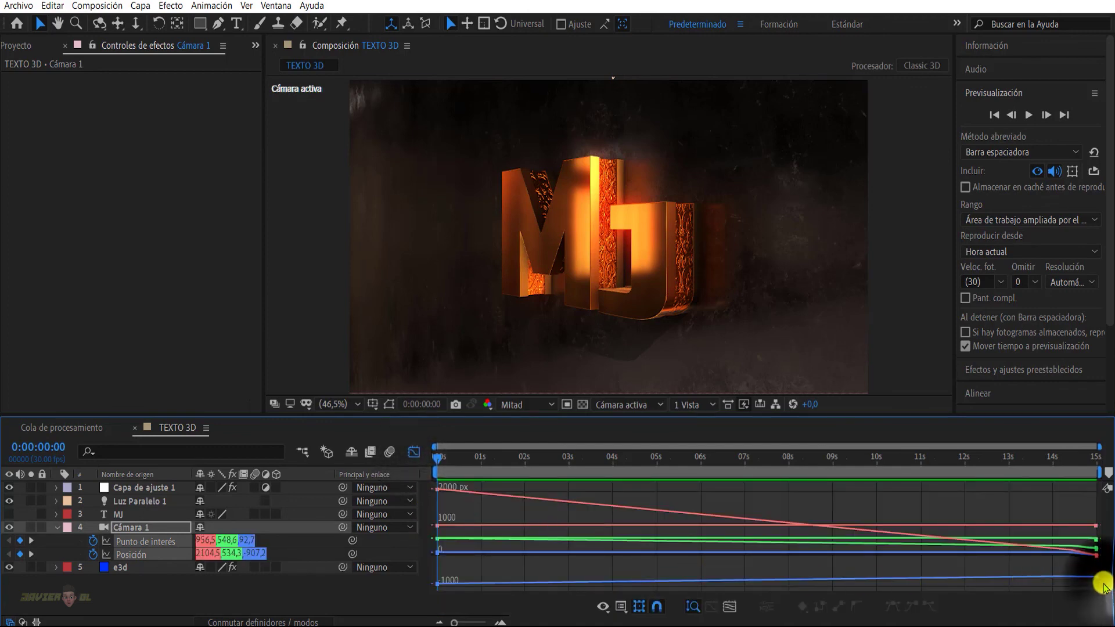
Select all Cámara 1 keyframes from 0s, apply Easy Ease, and close the Graph Editor
drag(1102, 588, 439, 504)
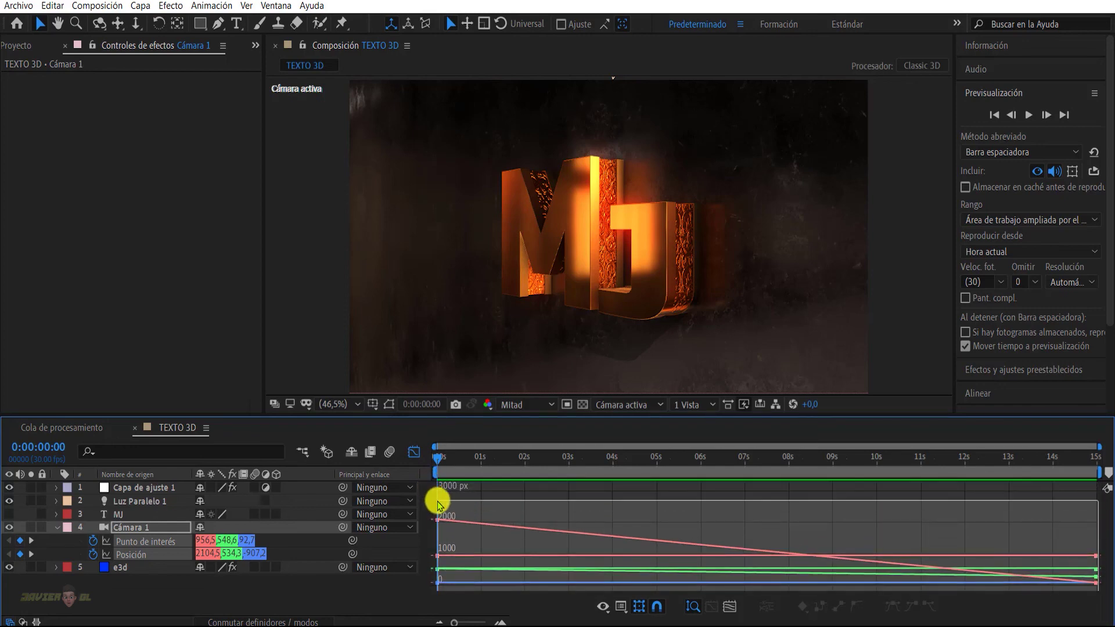
drag(439, 504, 437, 499)
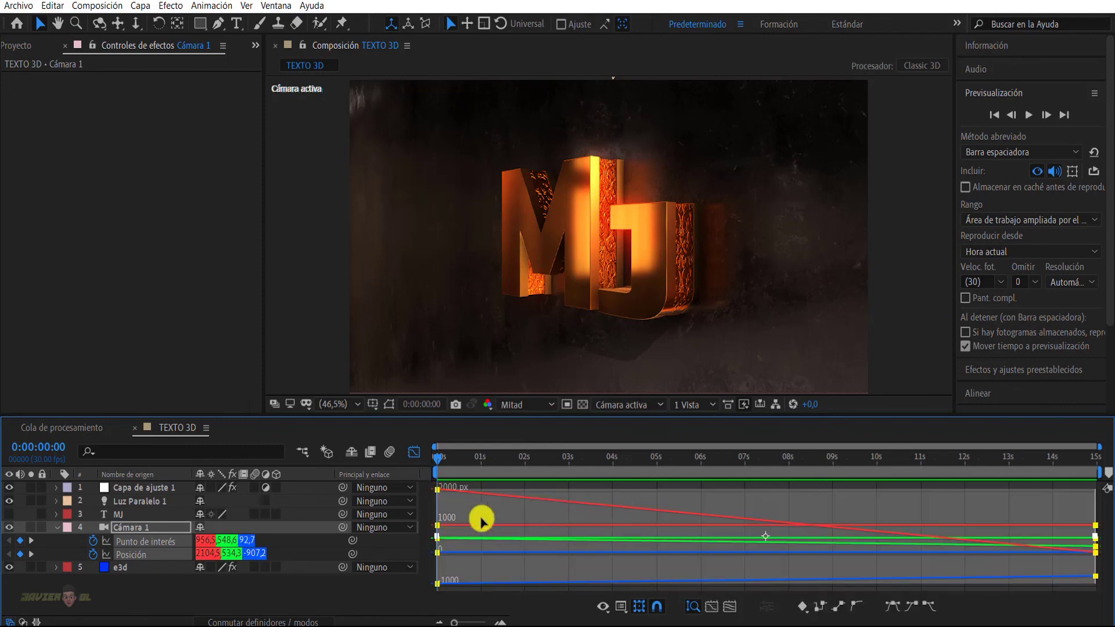
click(889, 608)
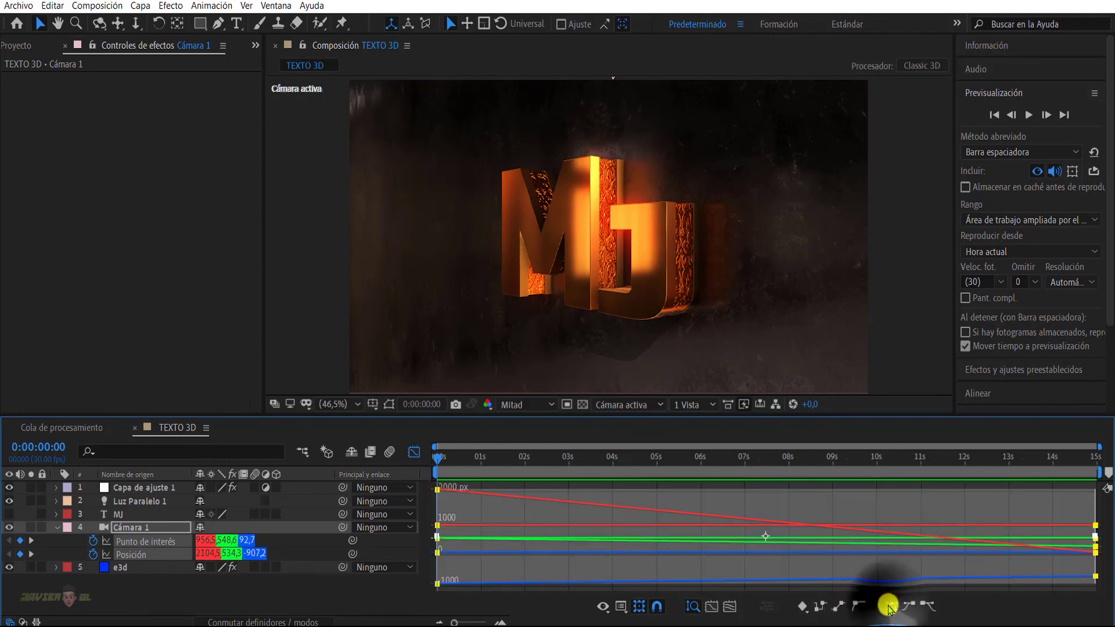
click(416, 447)
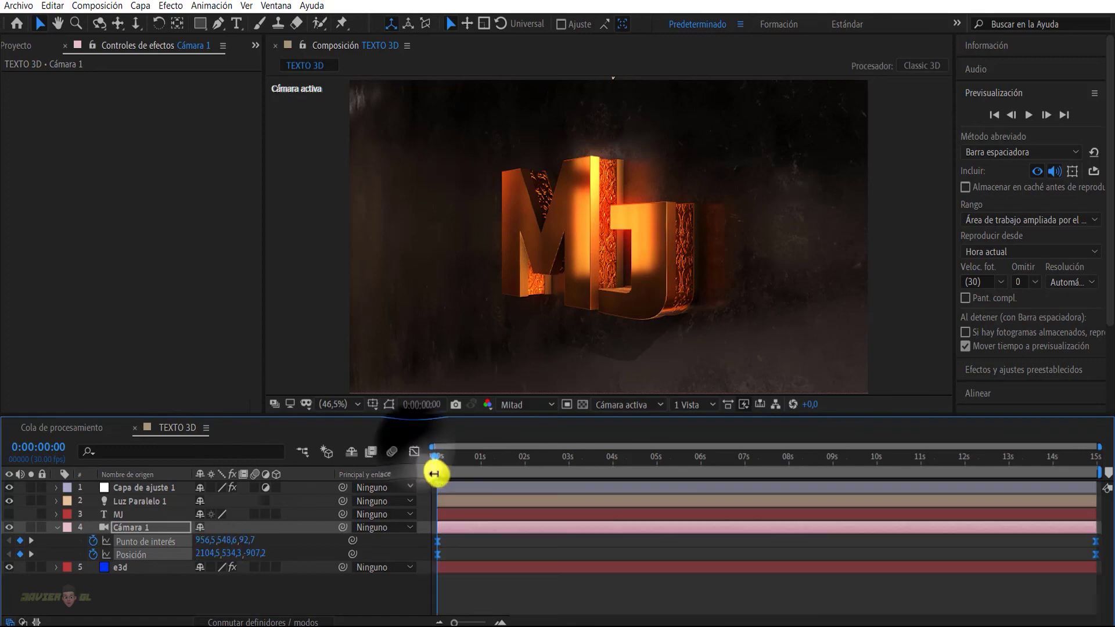
Play the TEXTO 3D preview with the Composition panel maximized
key(space)
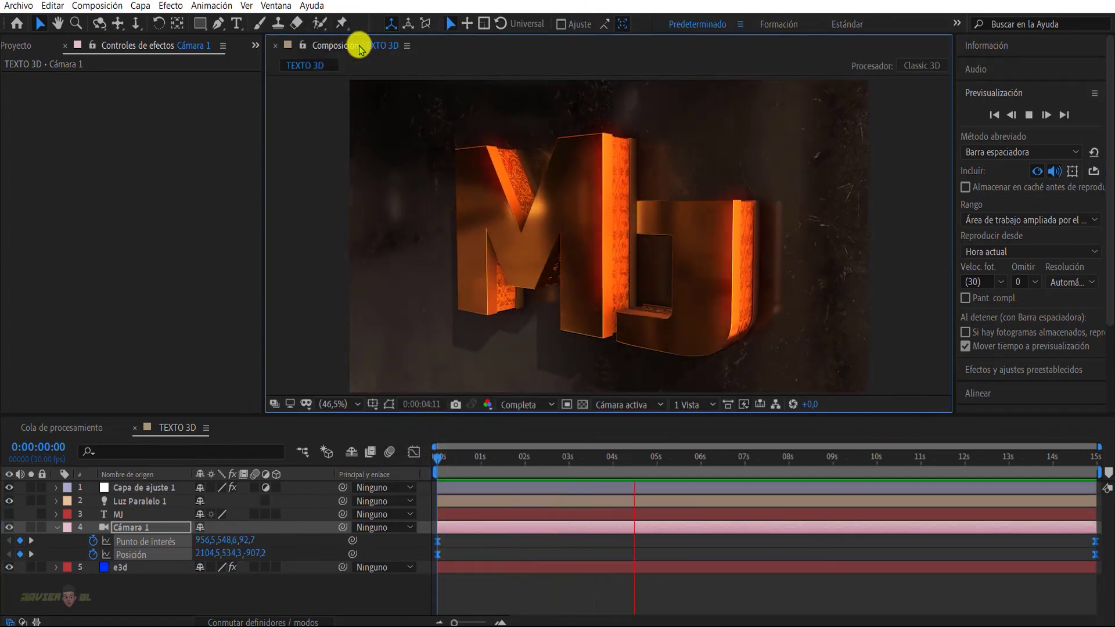
double_click(342, 47)
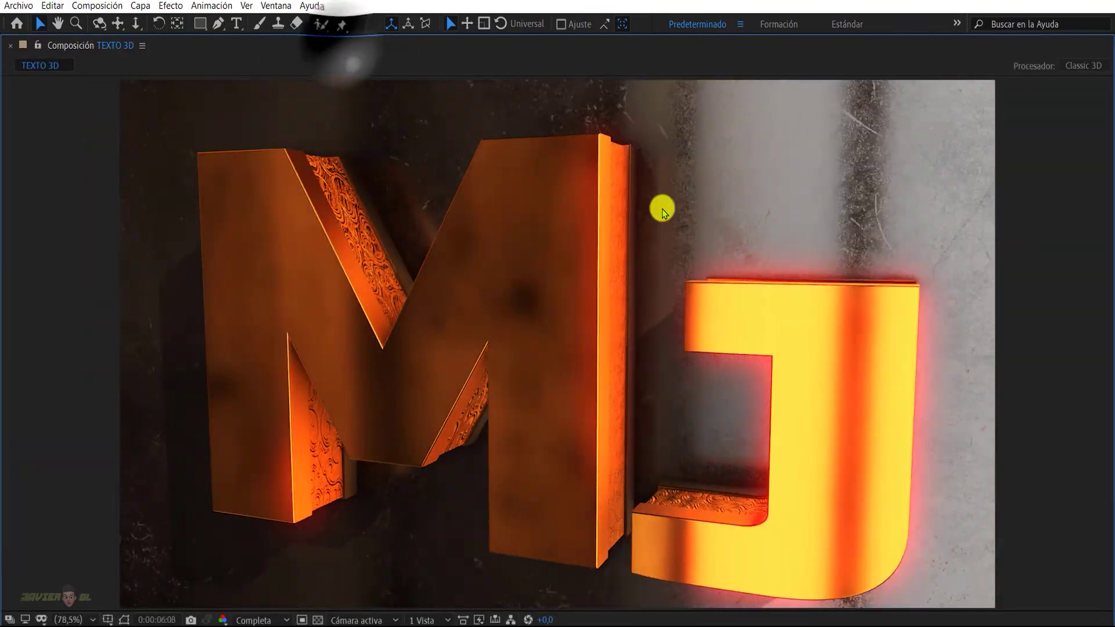